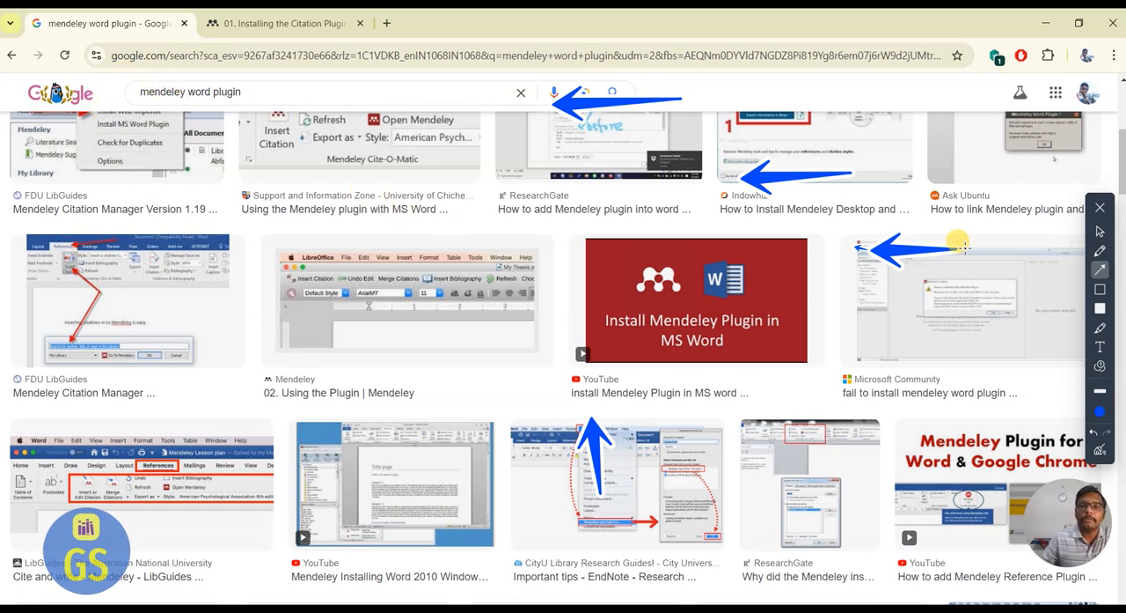
# Clear the drawn arrows from the screen and show all web results for "mendeley word plugin" instead of images.
pyautogui.click(1099, 446)
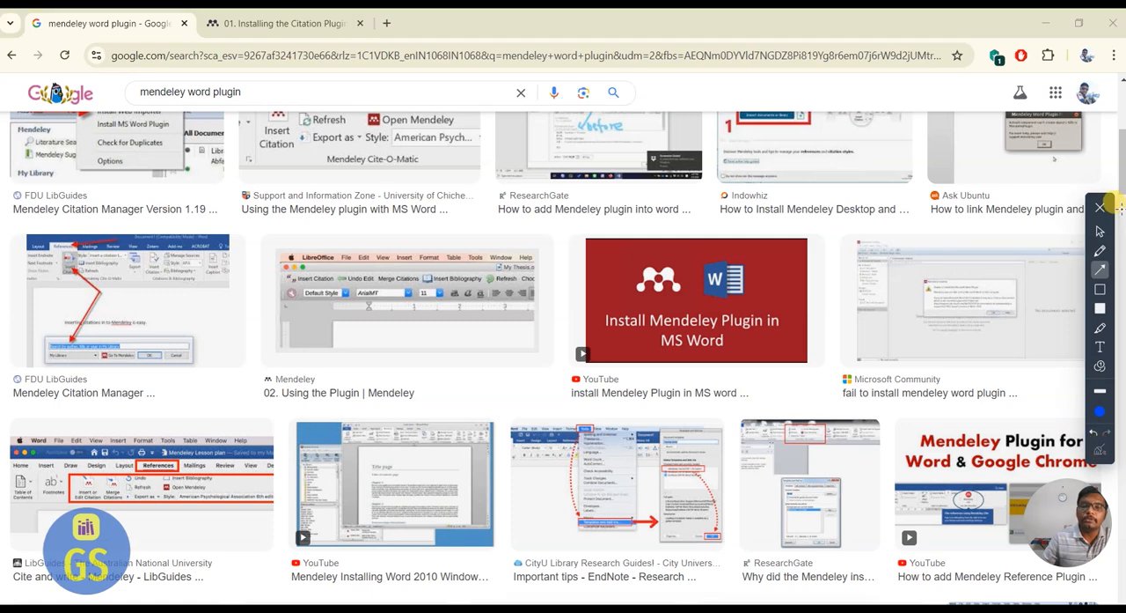
pyautogui.click(1100, 231)
pyautogui.scroll(5, 1120, 181)
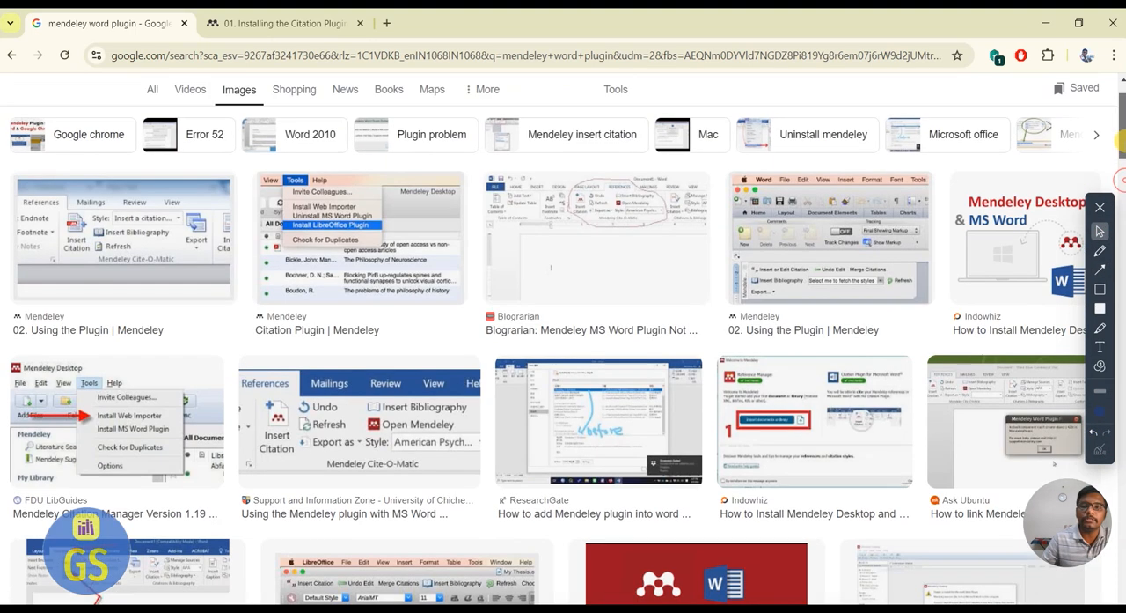
pyautogui.click(148, 136)
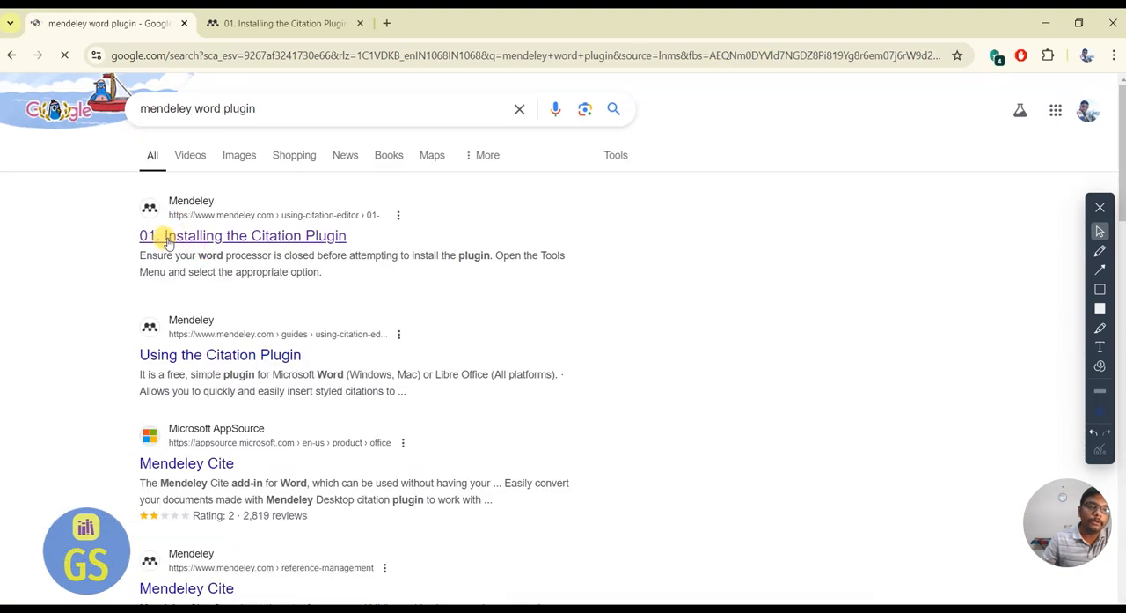
pyautogui.tripleClick(245, 108)
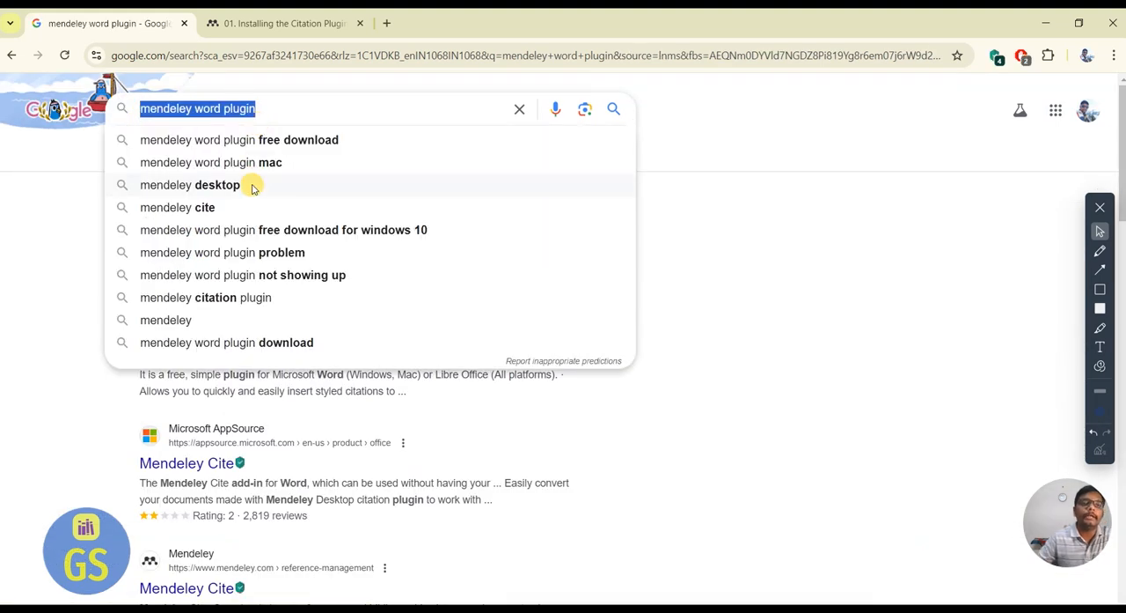
pyautogui.click(53, 181)
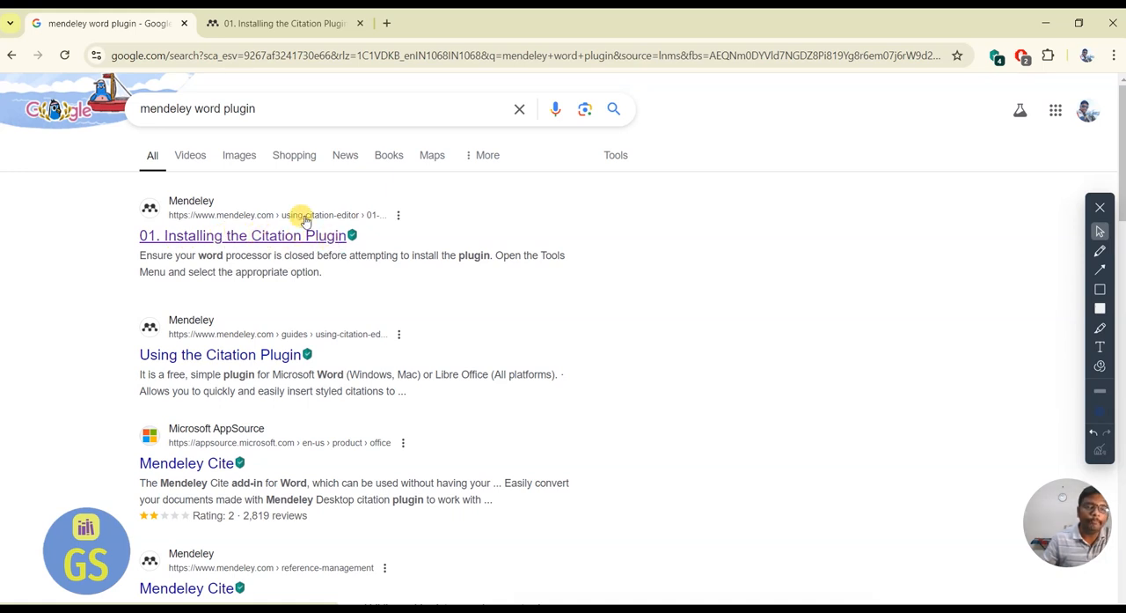
# Examine the Mendeley guide on installing the Citation Plugin, including its download section and the Tools menu illustration.
pyautogui.click(285, 22)
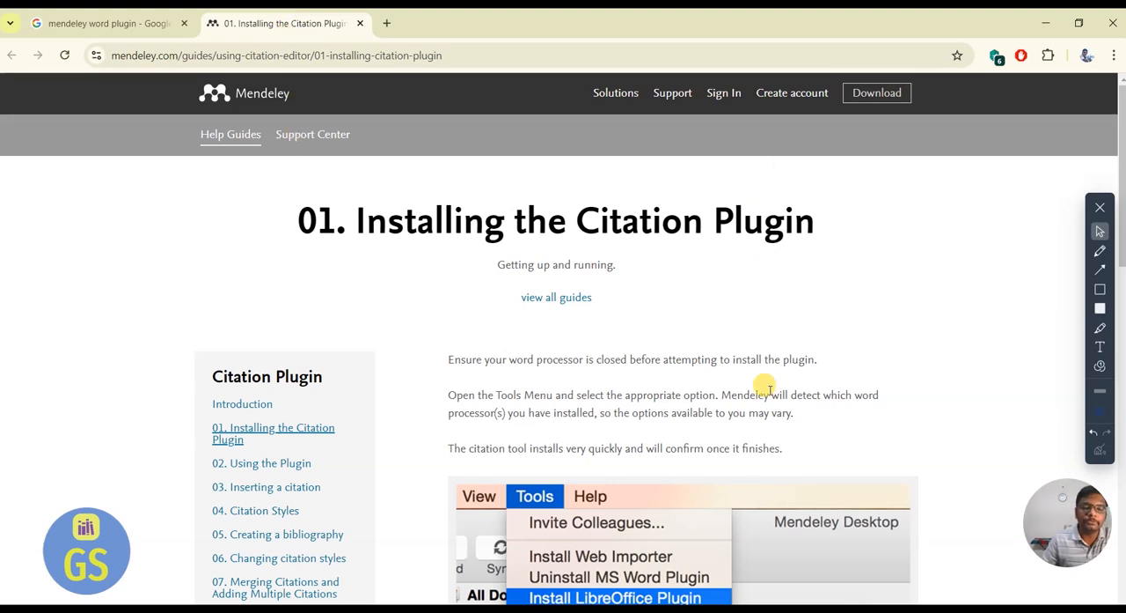
pyautogui.scroll(-7, 717, 361)
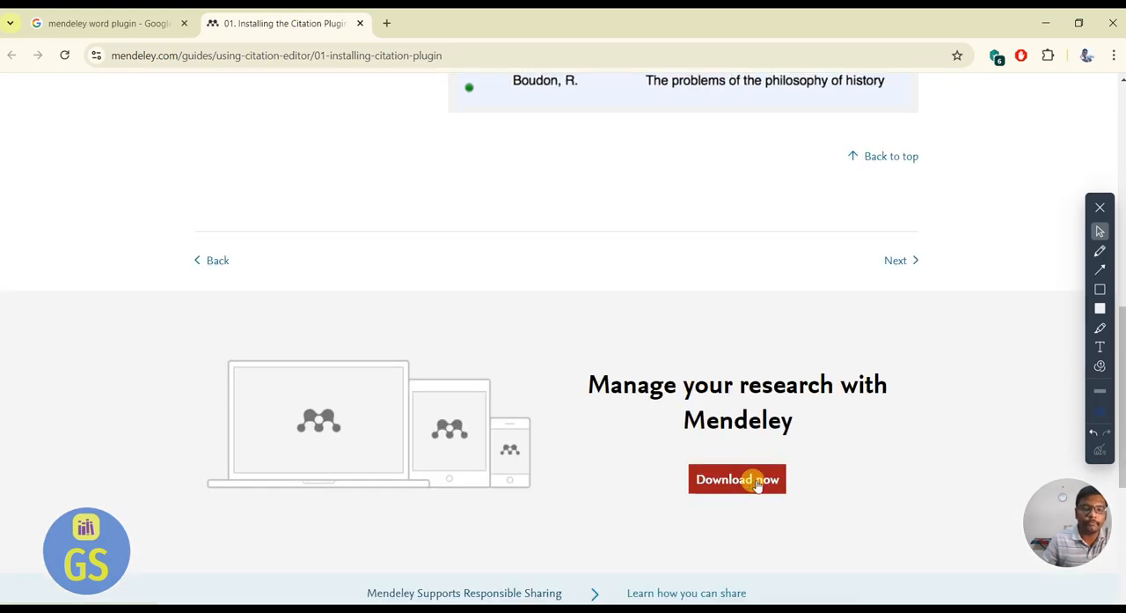
pyautogui.scroll(3, 722, 452)
pyautogui.scroll(2, 722, 451)
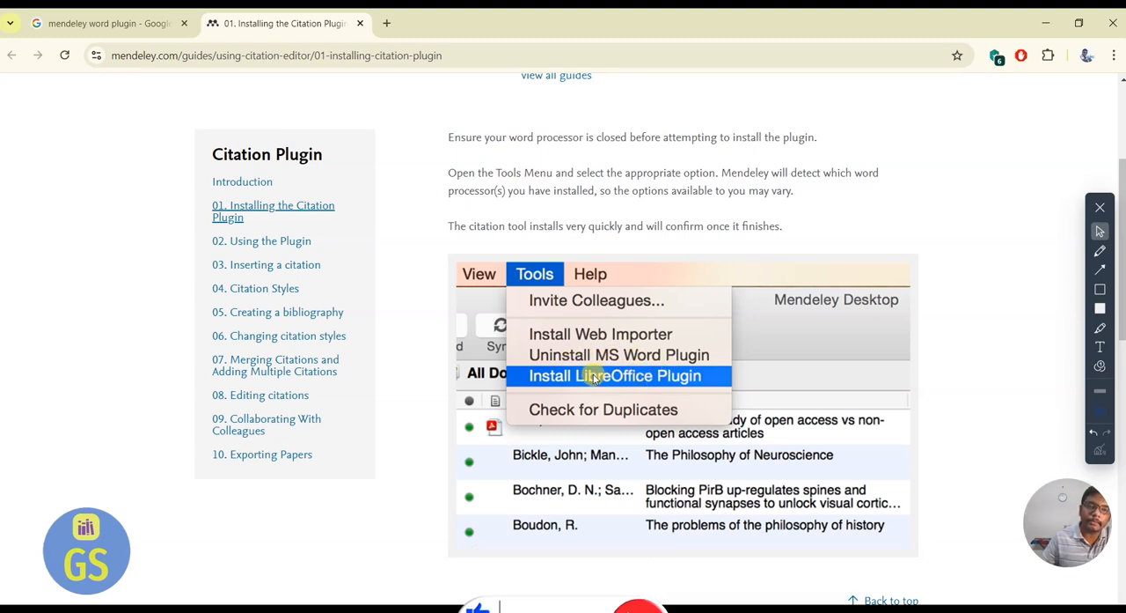
# Switch to the blank Word document and enter the paper title "E- waste as filler materials in concrete".
pyautogui.press('super')
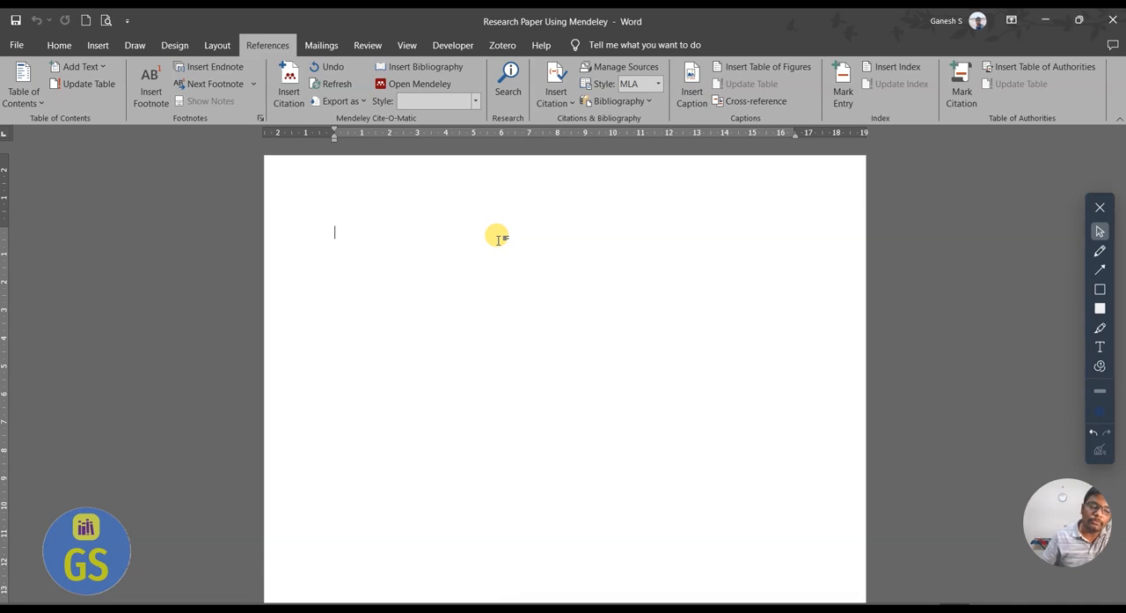
pyautogui.write('E- waste as fille')
pyautogui.press('BackSpace')
pyautogui.press('BackSpace')
pyautogui.write('ler materials in cocn')
pyautogui.press('BackSpace')
pyautogui.press('BackSpace')
pyautogui.write('ncrete')
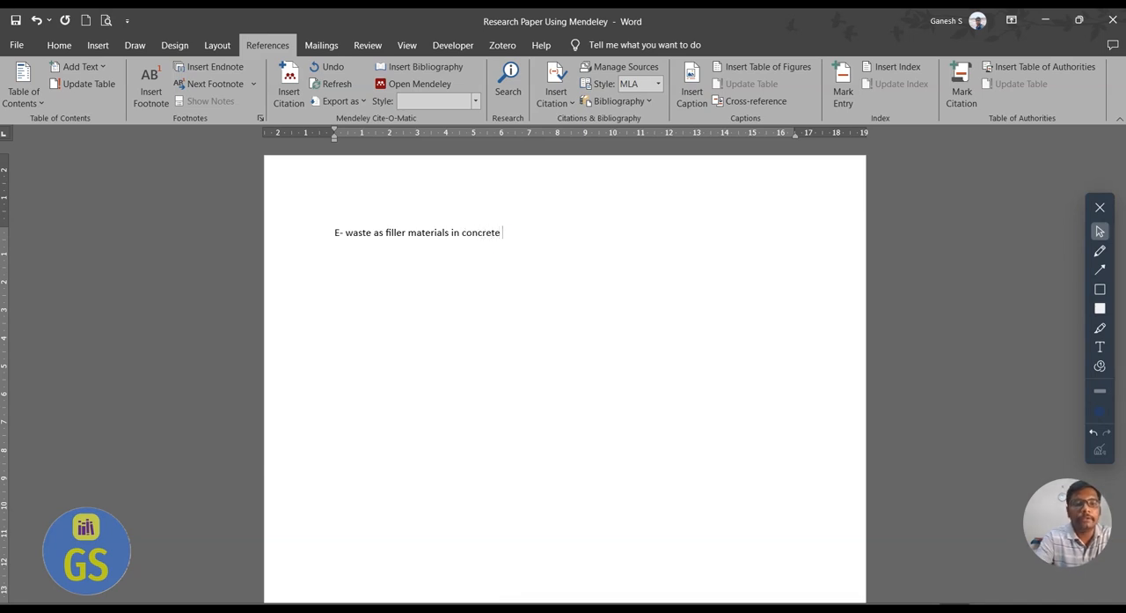
# Extend the title with "Crushed" before "E- waste" and "plastic" after it.
pyautogui.click(332, 234)
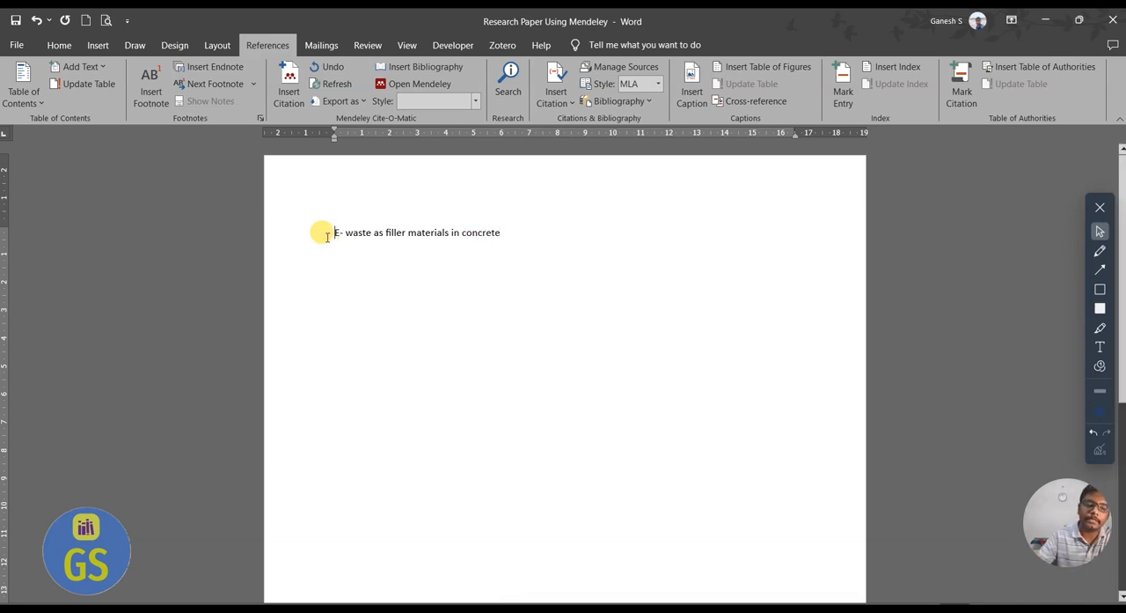
pyautogui.write('Crushed ')
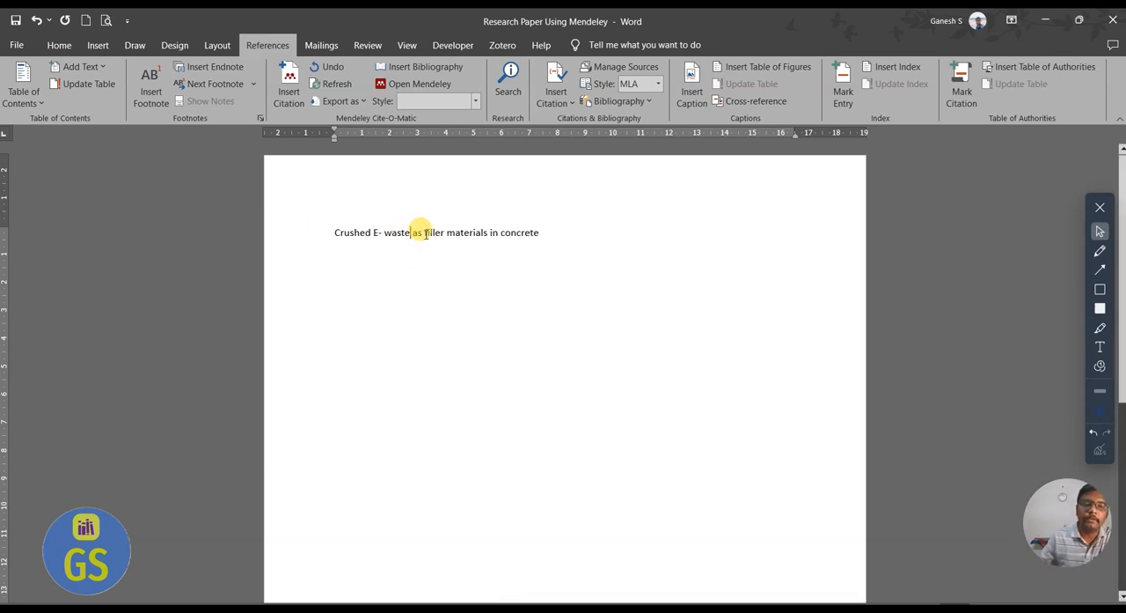
pyautogui.write('platsic')
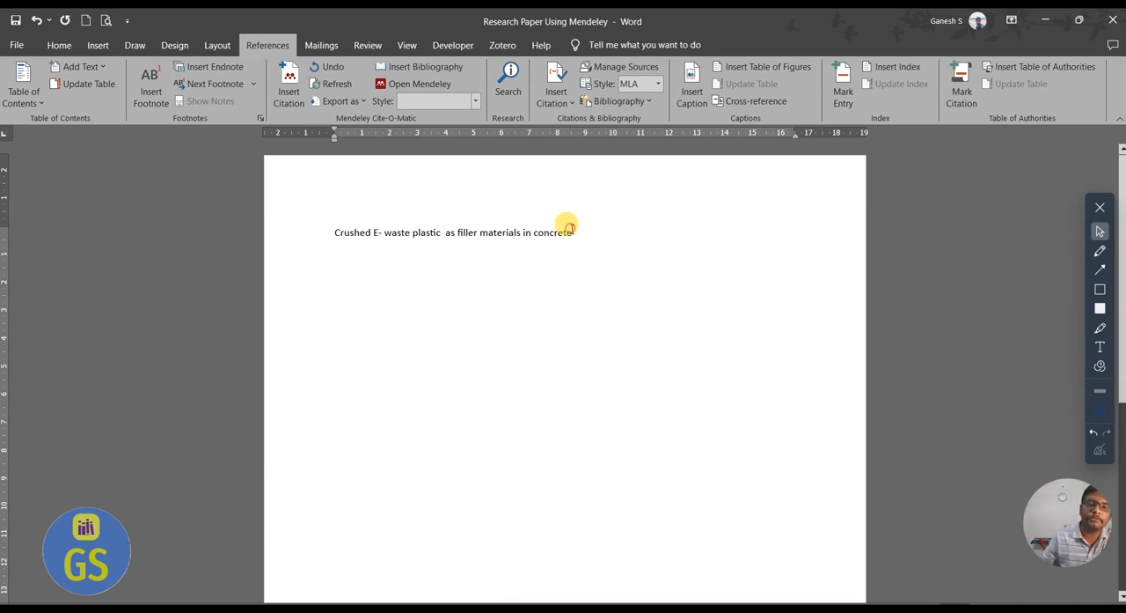
# Make the whole title bold and correct the flagged spacing between "plastic" and "as".
pyautogui.moveTo(571, 230); pyautogui.dragTo(330, 231)
pyautogui.hotkey('ctrl', 'b')
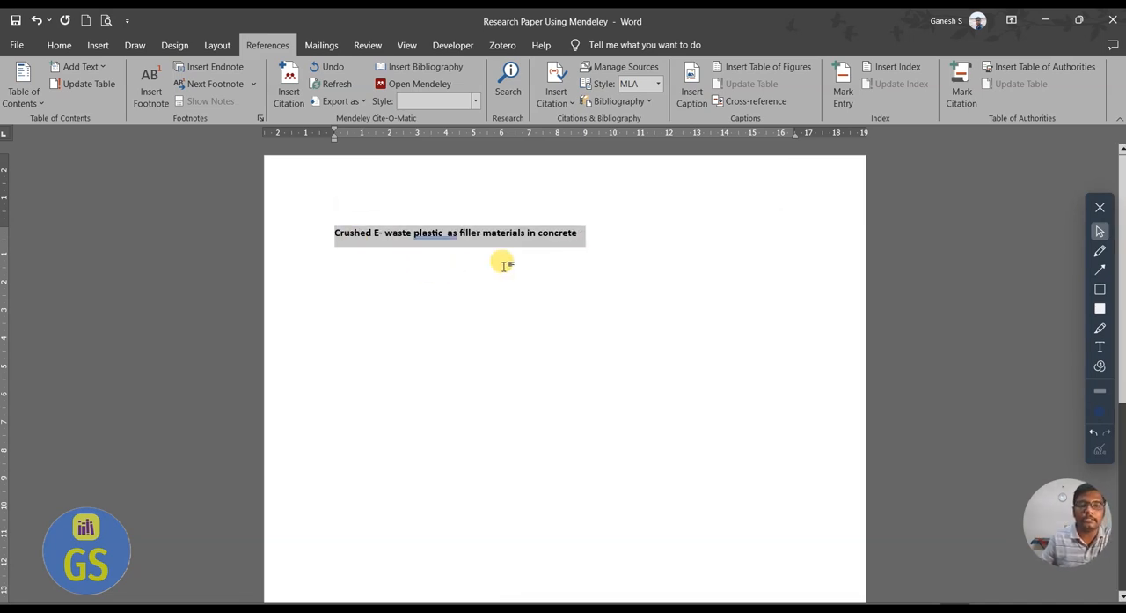
pyautogui.click(595, 282)
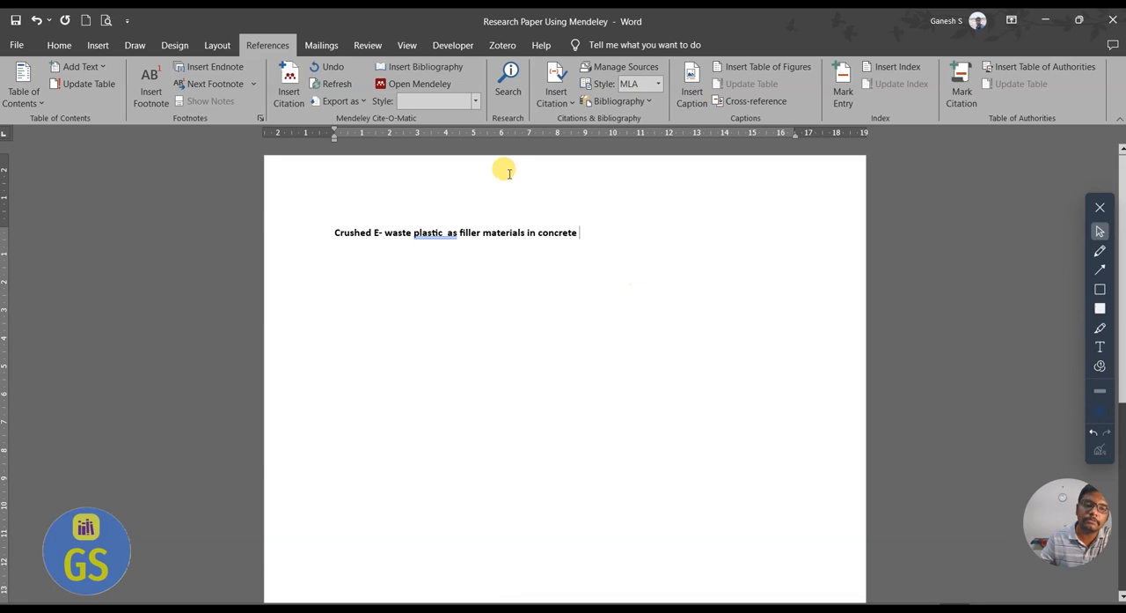
pyautogui.rightClick(440, 234)
pyautogui.click(438, 255)
pyautogui.click(643, 247)
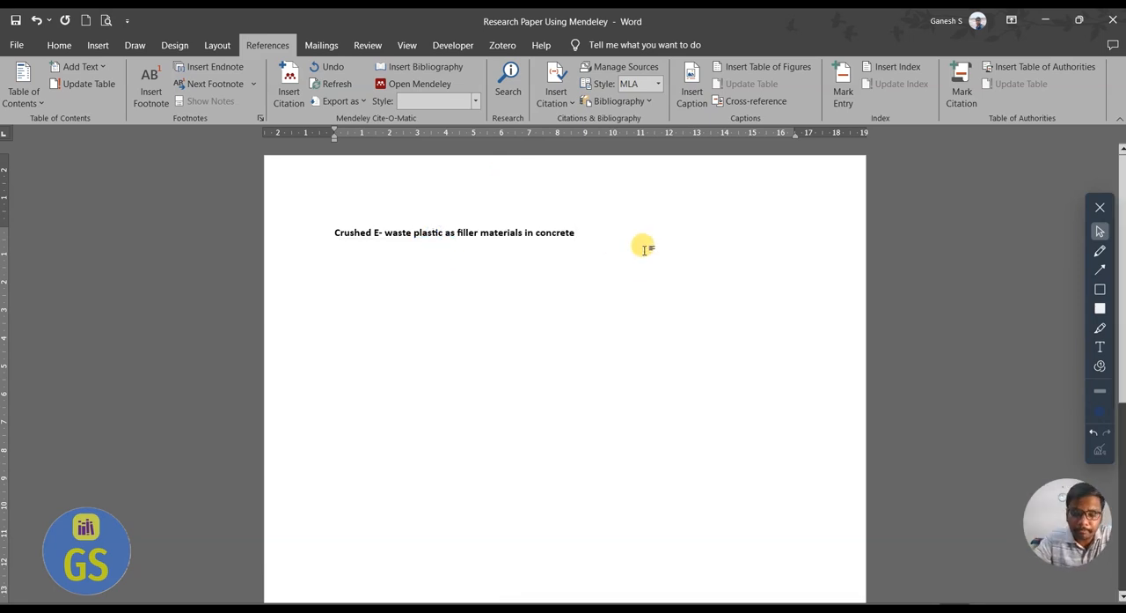
# Add the headings "Abstract" and "Introduction" on separate lines below the title.
pyautogui.press('Return')
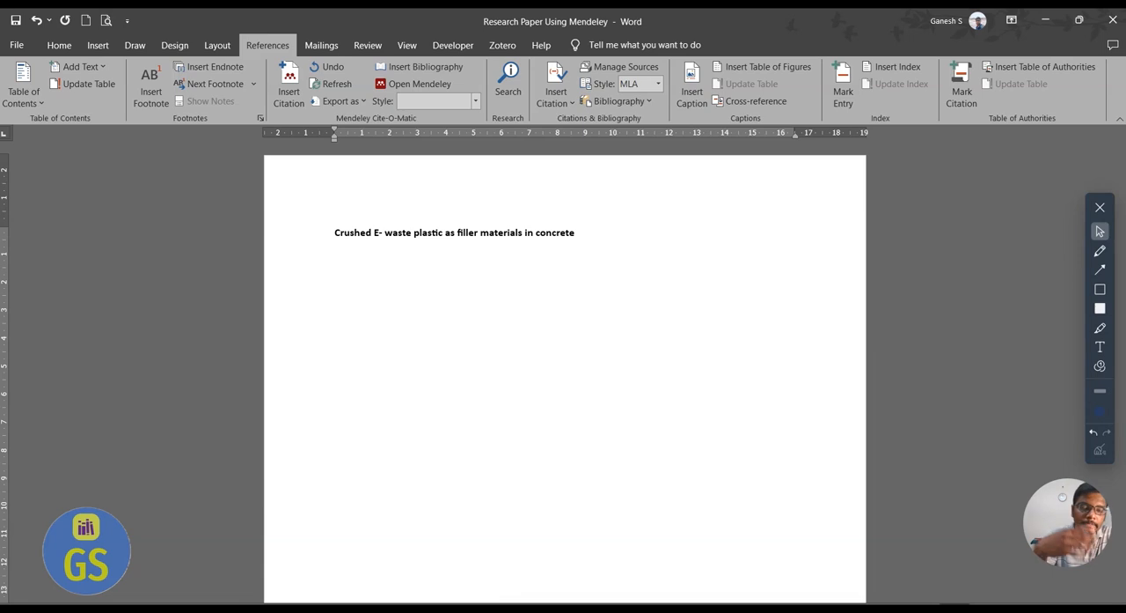
pyautogui.write('Abstract')
pyautogui.press('Return')
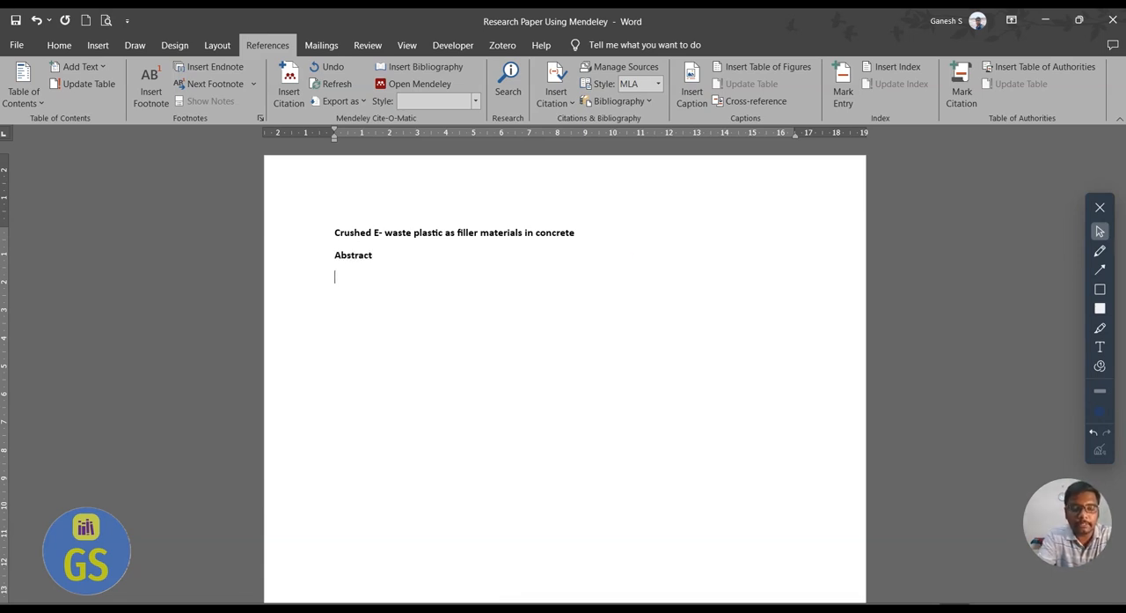
pyautogui.write('introduction')
pyautogui.press('Return')
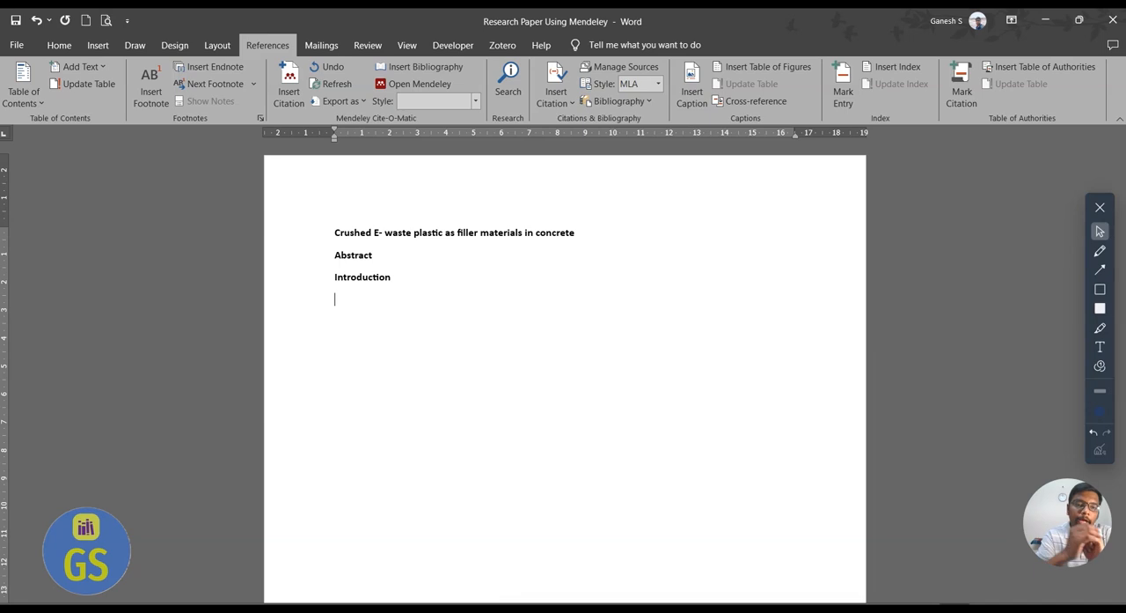
# Add the heading "Classification E-waste in Indian market" below "Introduction".
pyautogui.write('Cla')
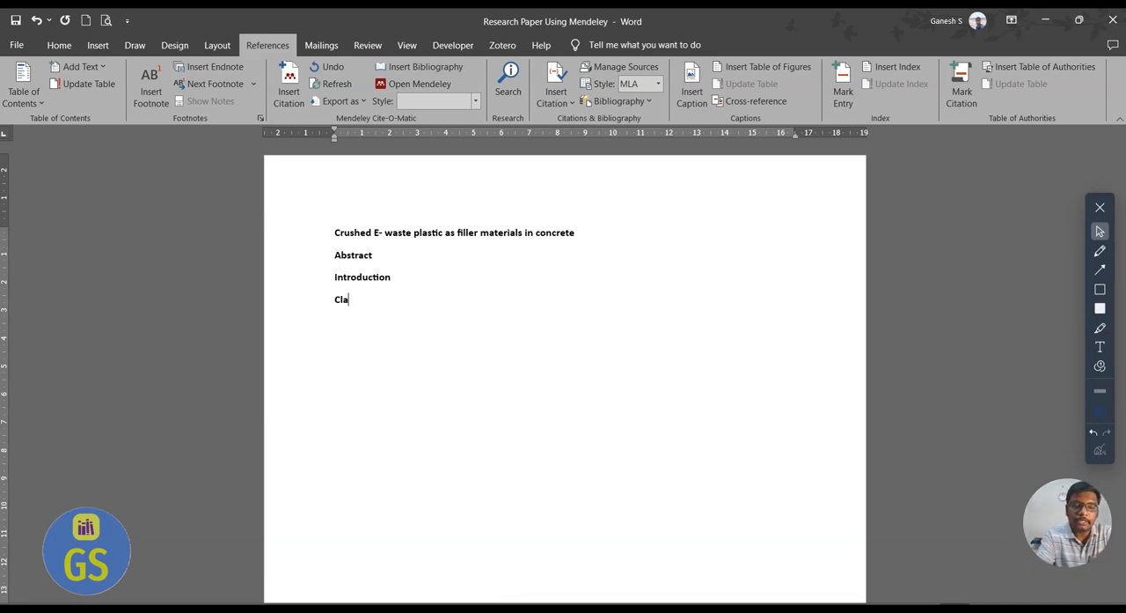
pyautogui.write('ssificatio of')
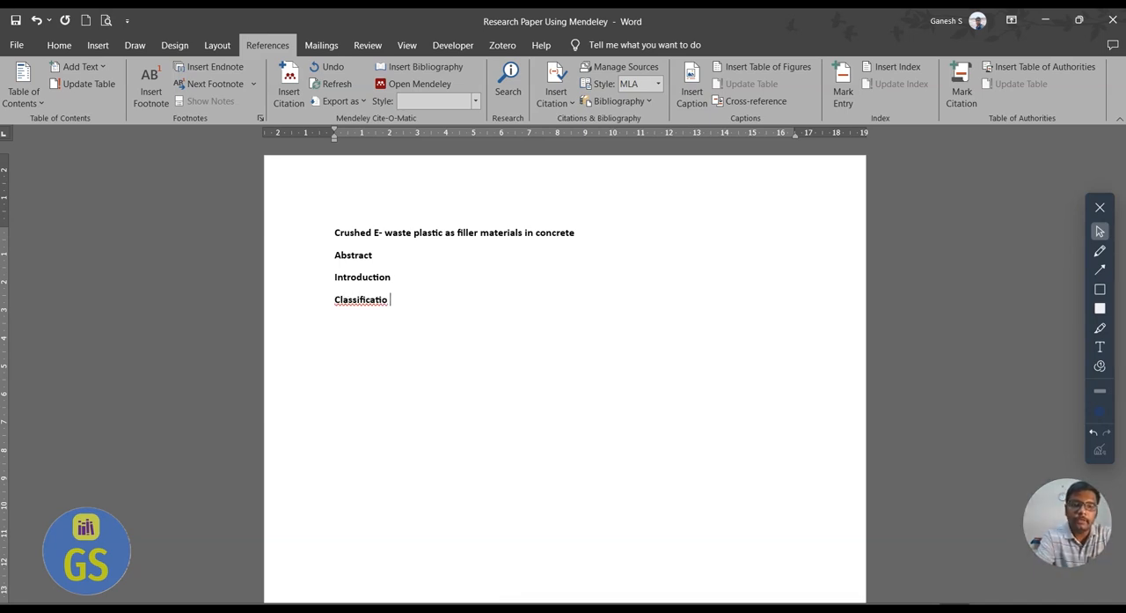
pyautogui.press('BackSpace')
pyautogui.press('BackSpace')
pyautogui.write('n ')
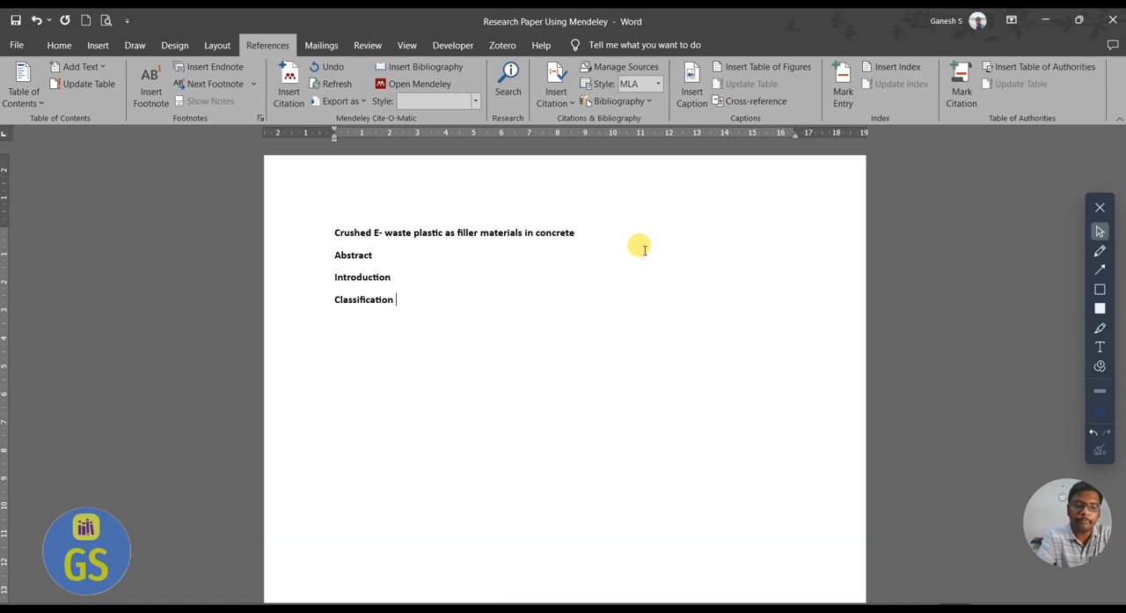
pyautogui.write('E-waste w')
pyautogui.press('BackSpace')
pyautogui.press('BackSpace')
pyautogui.write('in India')
pyautogui.press('BackSpace')
pyautogui.press('BackSpace')
pyautogui.write('ia')
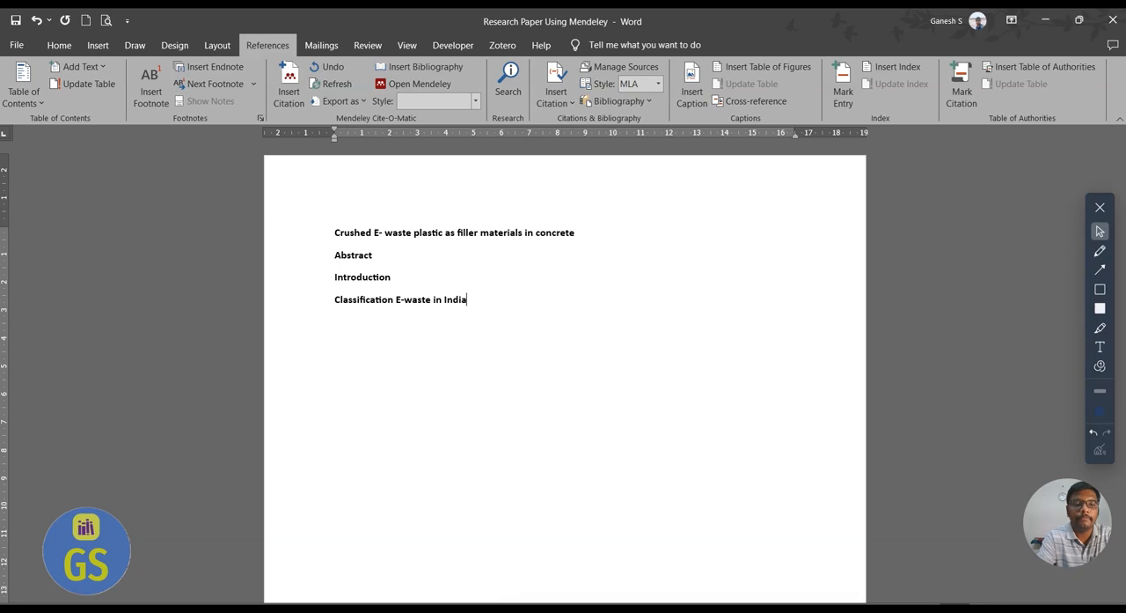
pyautogui.write('n market')
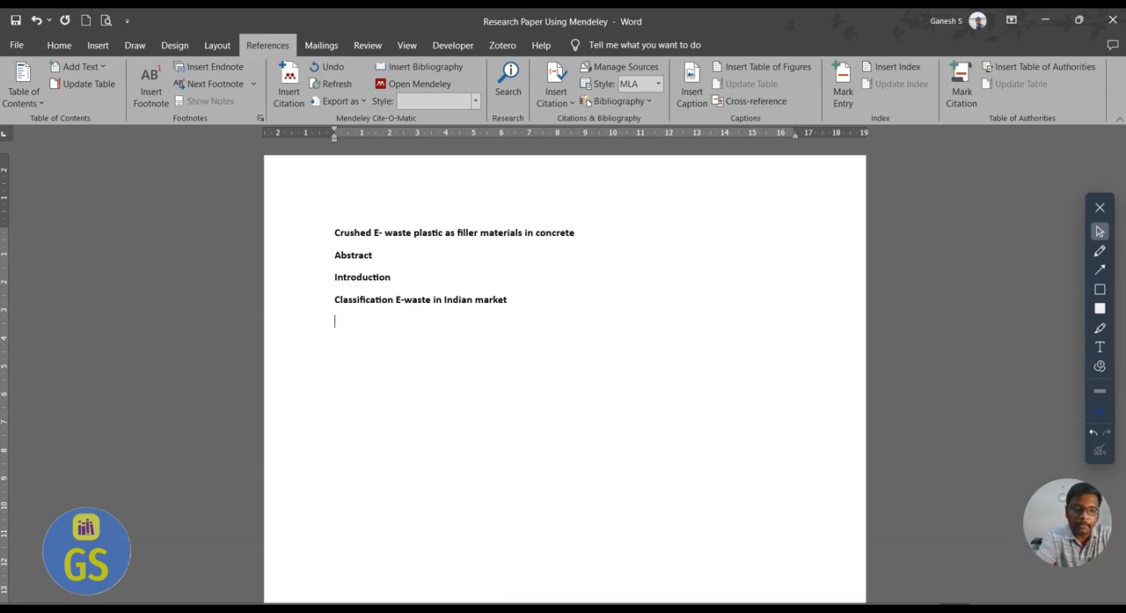
# Add the heading "Application of E-waste in concrete products" below the classification heading.
pyautogui.write('Aplica')
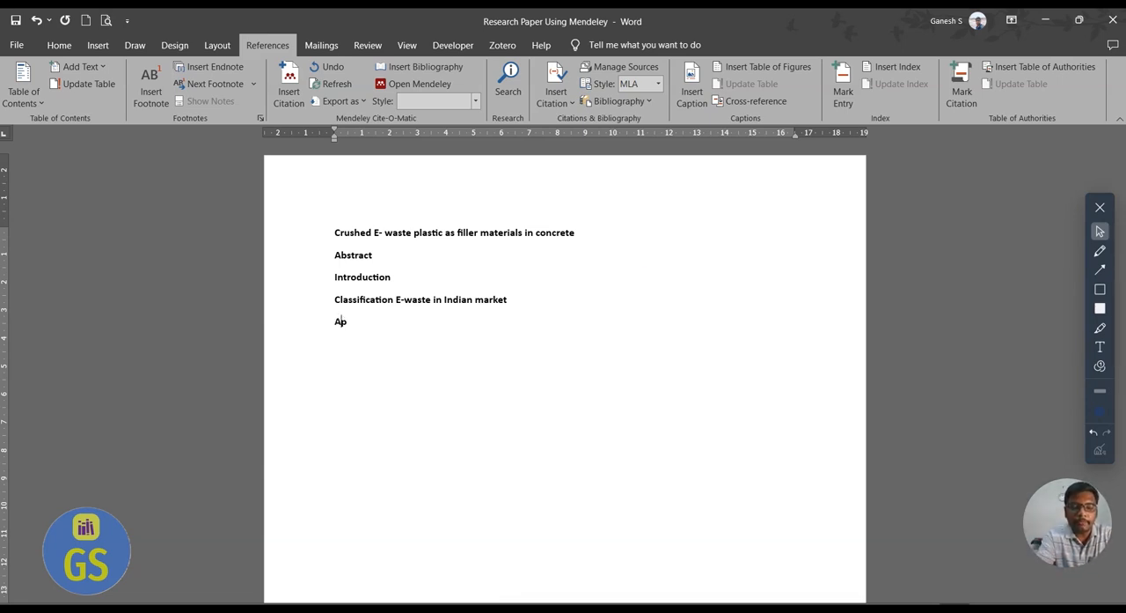
pyautogui.press('BackSpace')
pyautogui.press('BackSpace')
pyautogui.press('BackSpace')
pyautogui.press('BackSpace')
pyautogui.write('li')
pyautogui.press('BackSpace')
pyautogui.press('BackSpace')
pyautogui.write('plication')
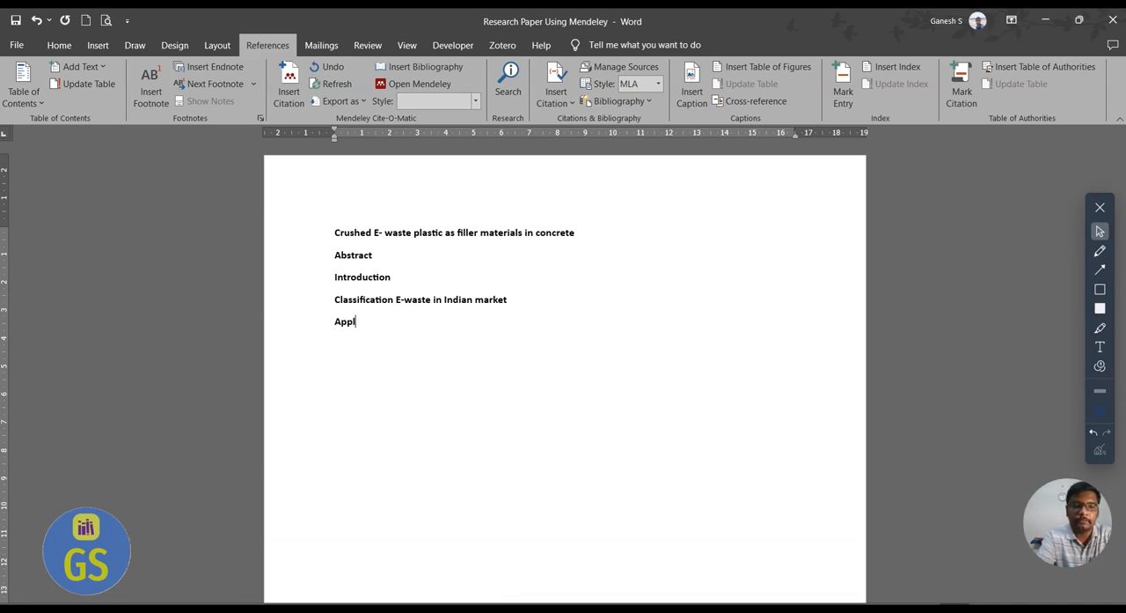
pyautogui.press('BackSpace')
pyautogui.press('BackSpace')
pyautogui.write('on of ')
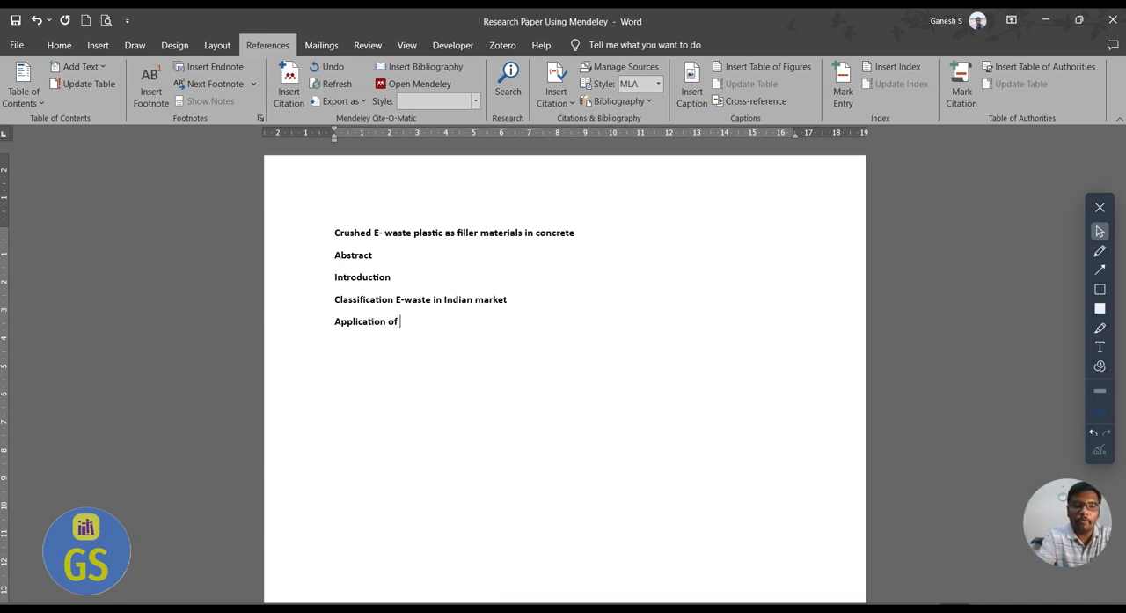
pyautogui.write('E-waste i')
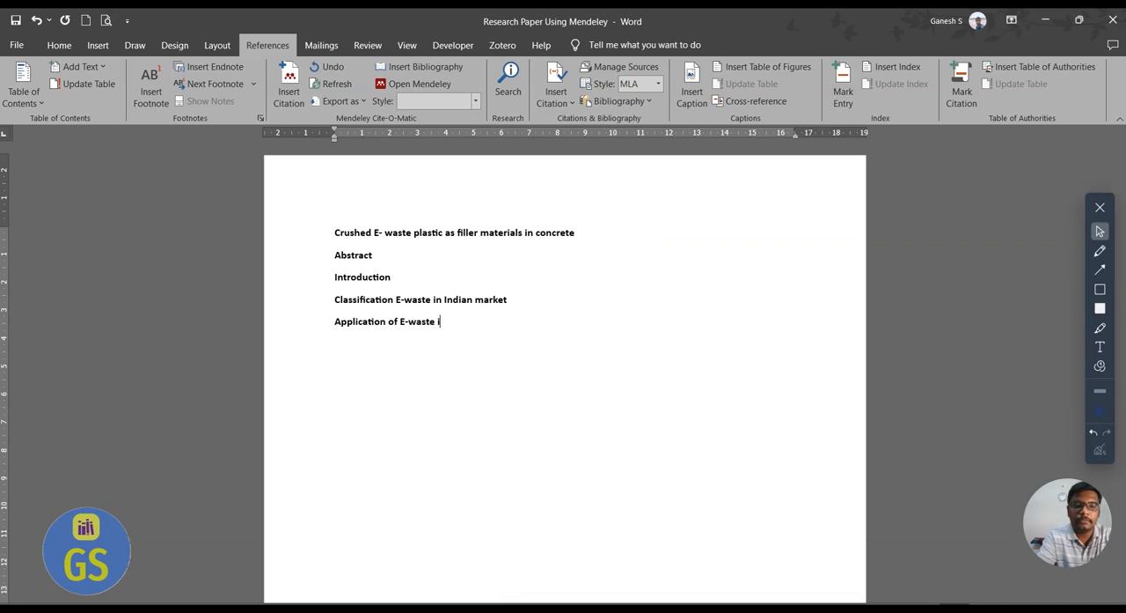
pyautogui.write('n C=concre')
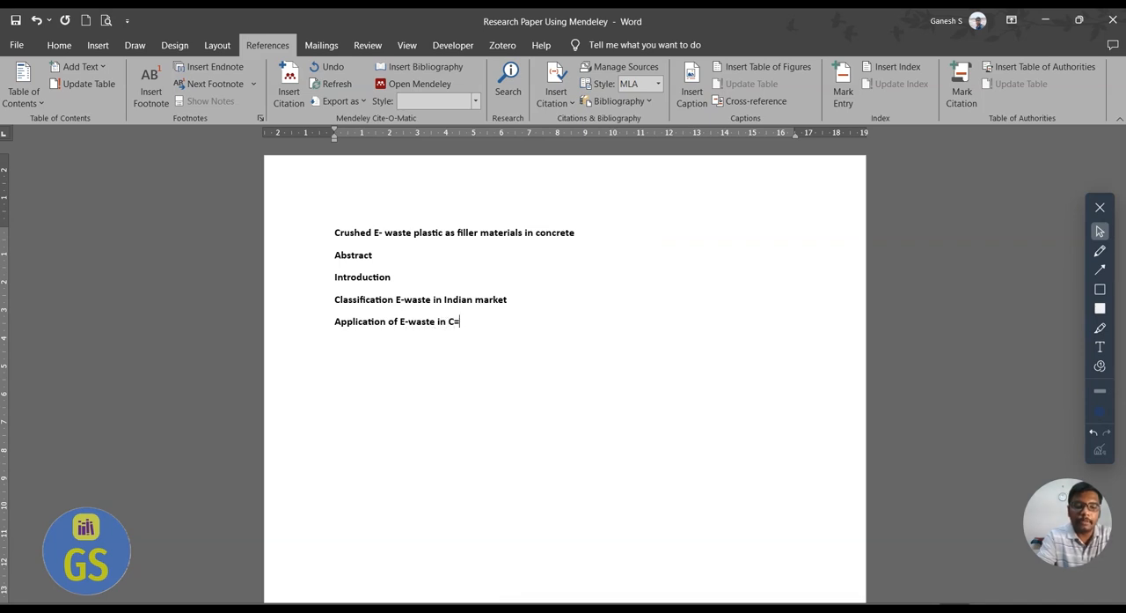
pyautogui.press('BackSpace')
pyautogui.press('BackSpace')
pyautogui.press('BackSpace')
pyautogui.press('BackSpace')
pyautogui.press('BackSpace')
pyautogui.press('BackSpace')
pyautogui.press('BackSpace')
pyautogui.press('BackSpace')
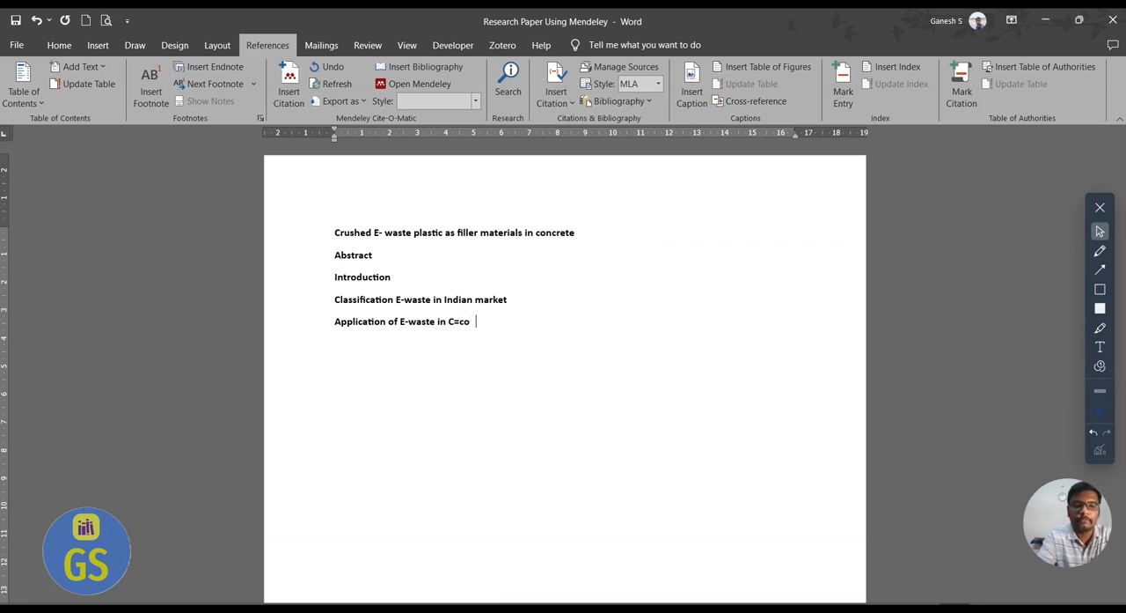
pyautogui.write('concret')
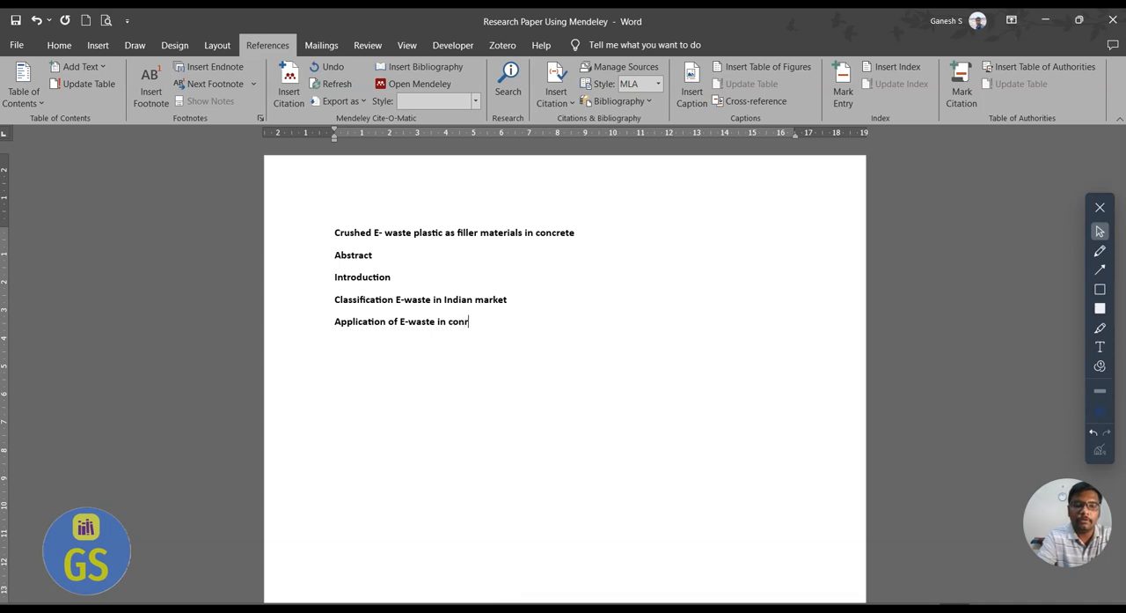
pyautogui.press('BackSpace')
pyautogui.press('BackSpace')
pyautogui.press('BackSpace')
pyautogui.write('rete a')
pyautogui.press('BackSpace')
pyautogui.write('p')
pyautogui.press('BackSpace')
pyautogui.write('products')
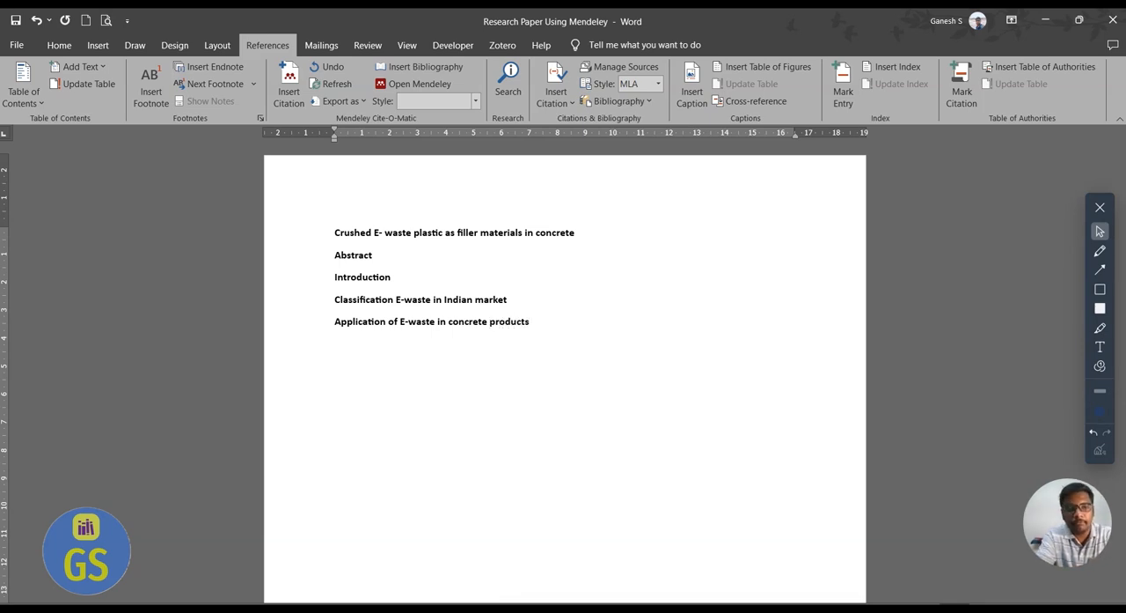
# Add the heading "Recovery of hidden minerals from E-waste" below the concrete products heading and begin a new line.
pyautogui.press('Return')
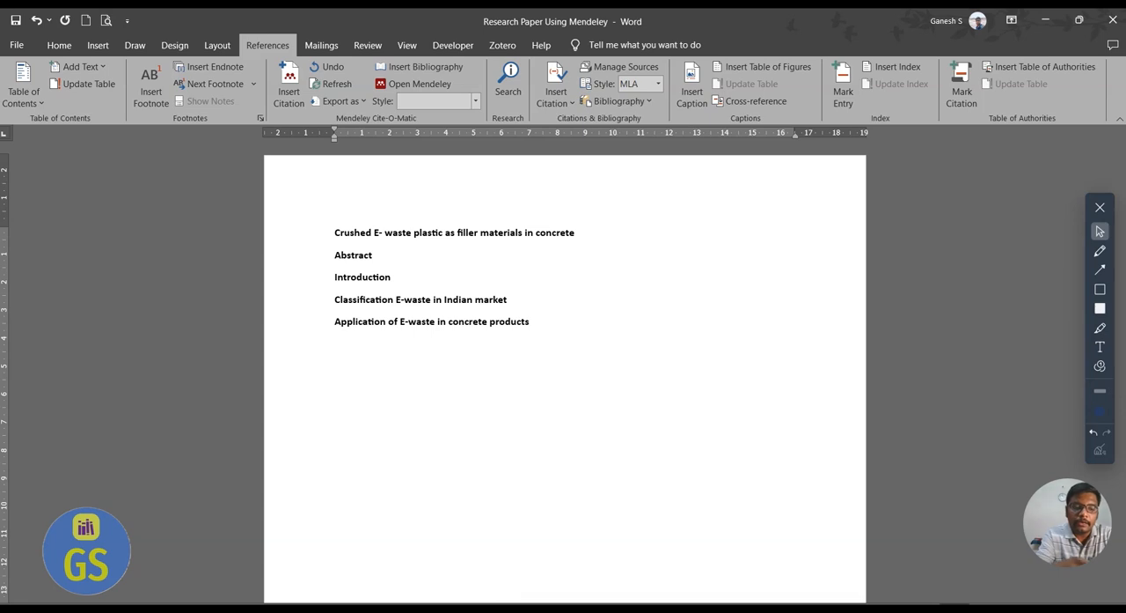
pyautogui.write('Recov')
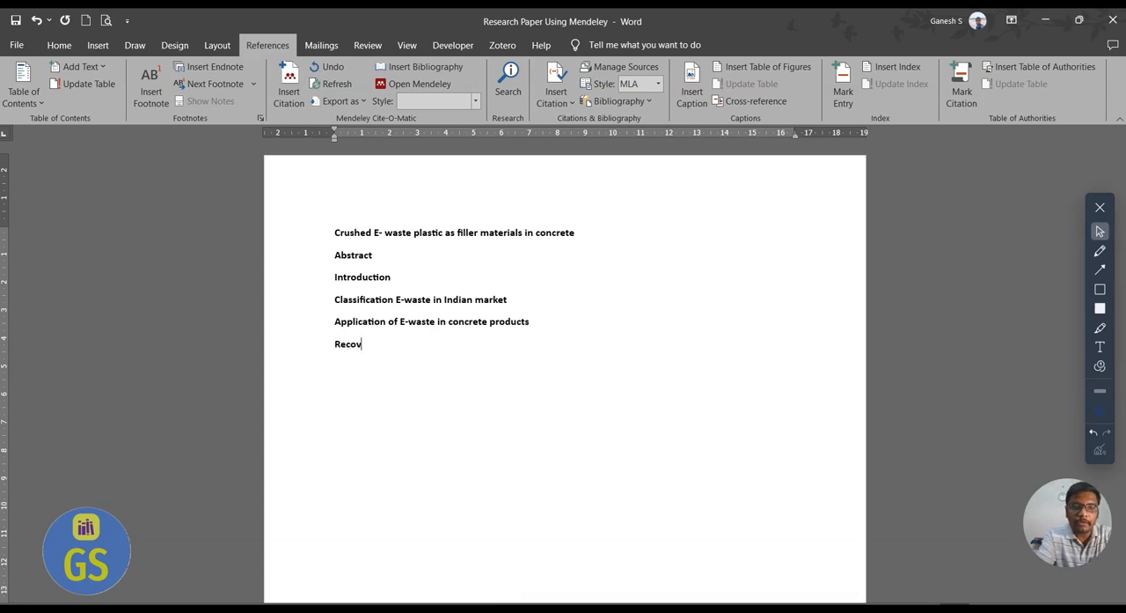
pyautogui.write('ery of hi')
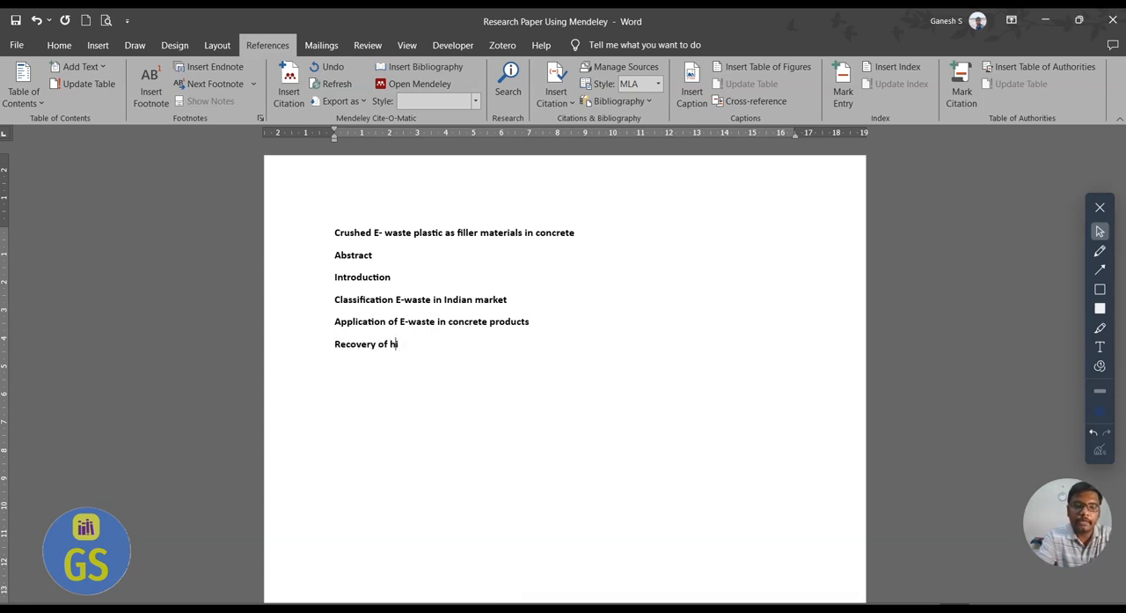
pyautogui.write('ddenn')
pyautogui.press('BackSpace')
pyautogui.write('minerals')
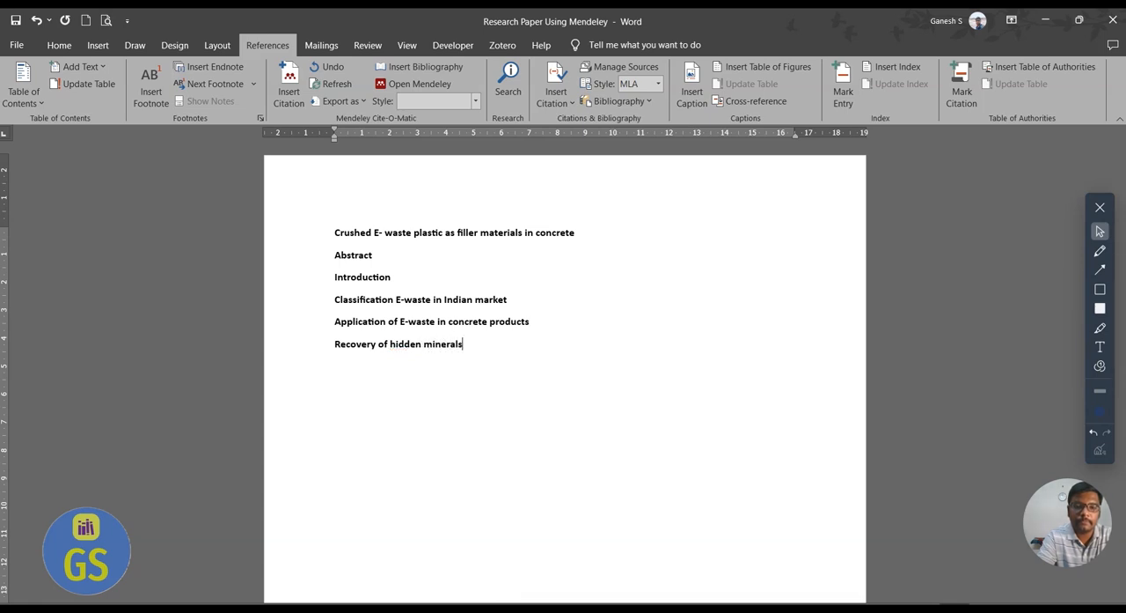
pyautogui.write(' from E-waste')
pyautogui.press('Return')
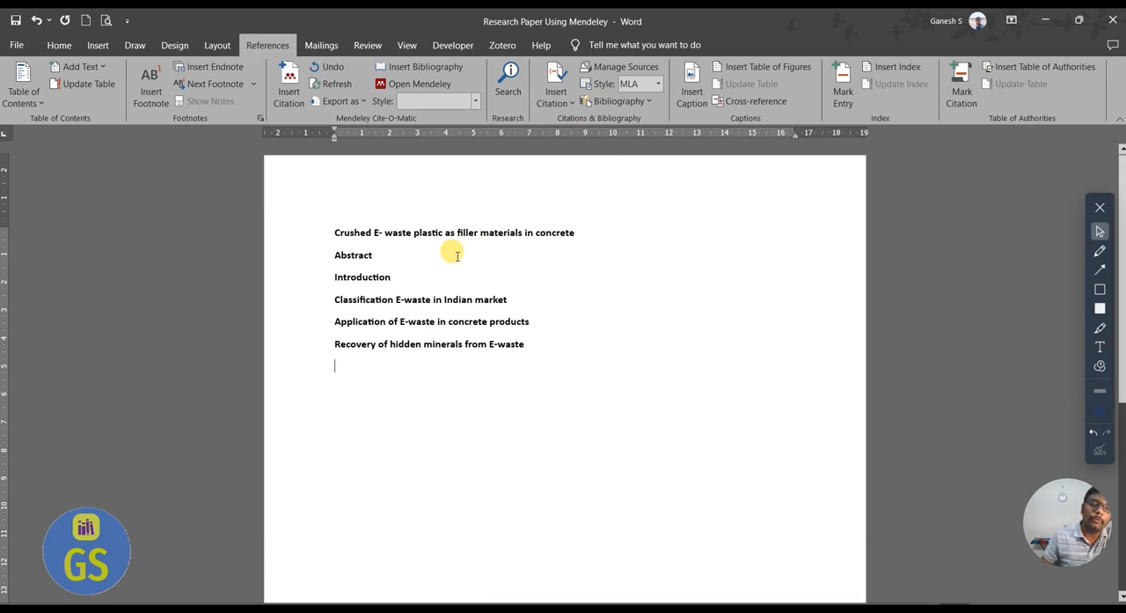
# Centre-align the paper title and select the section headings from "Abstract" to "Recovery of hidden minerals from E-waste".
pyautogui.moveTo(333, 255); pyautogui.dragTo(533, 348)
pyautogui.moveTo(585, 232); pyautogui.dragTo(350, 222)
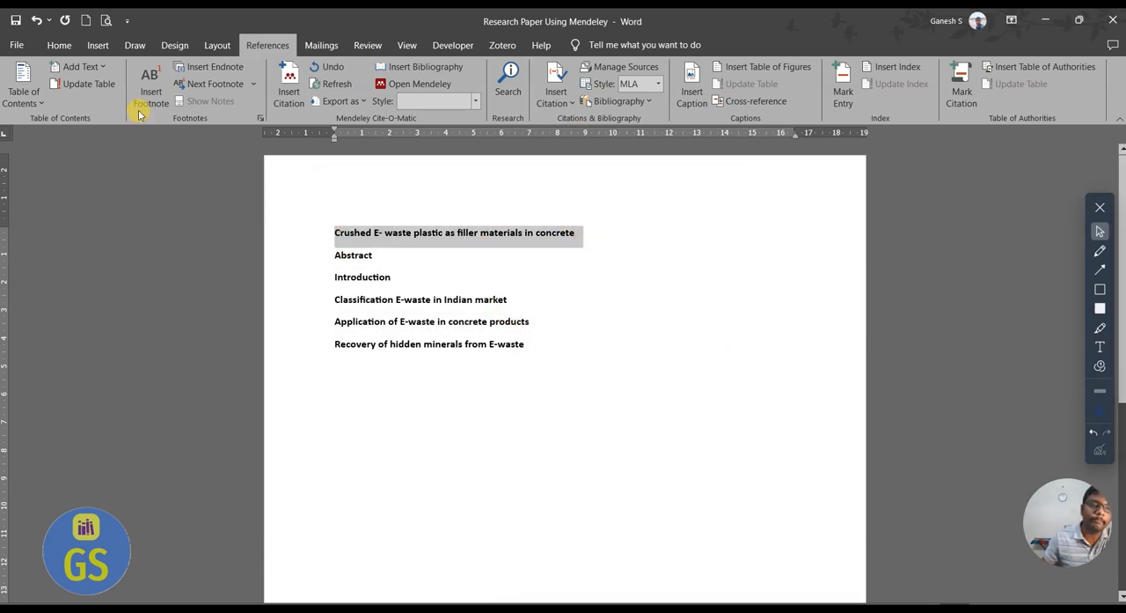
pyautogui.click(59, 45)
pyautogui.click(367, 95)
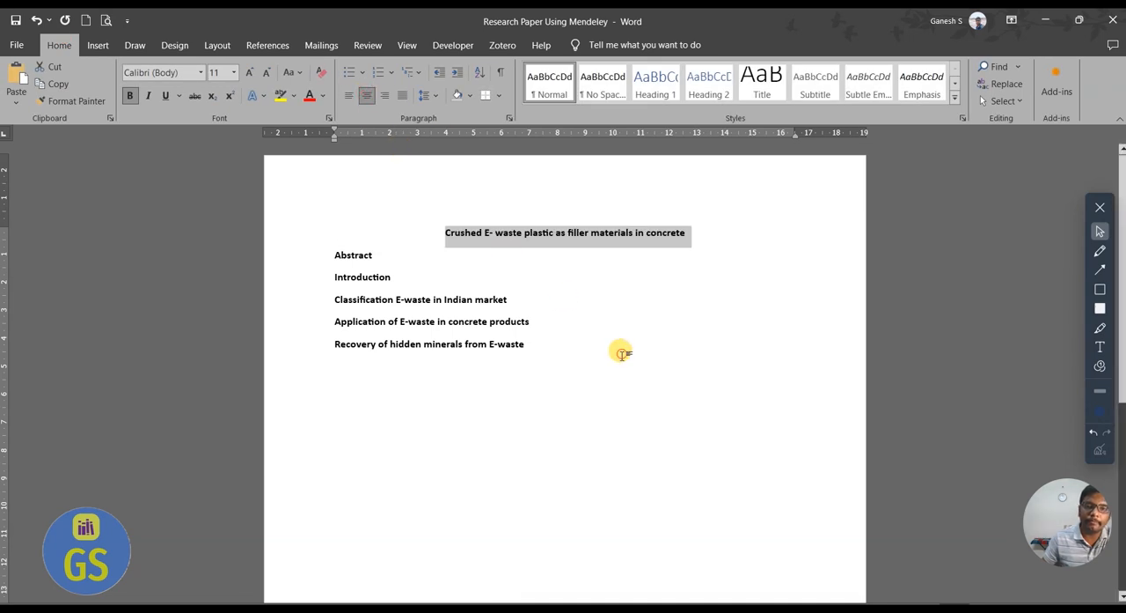
pyautogui.click(532, 347)
pyautogui.moveTo(533, 349); pyautogui.dragTo(302, 252)
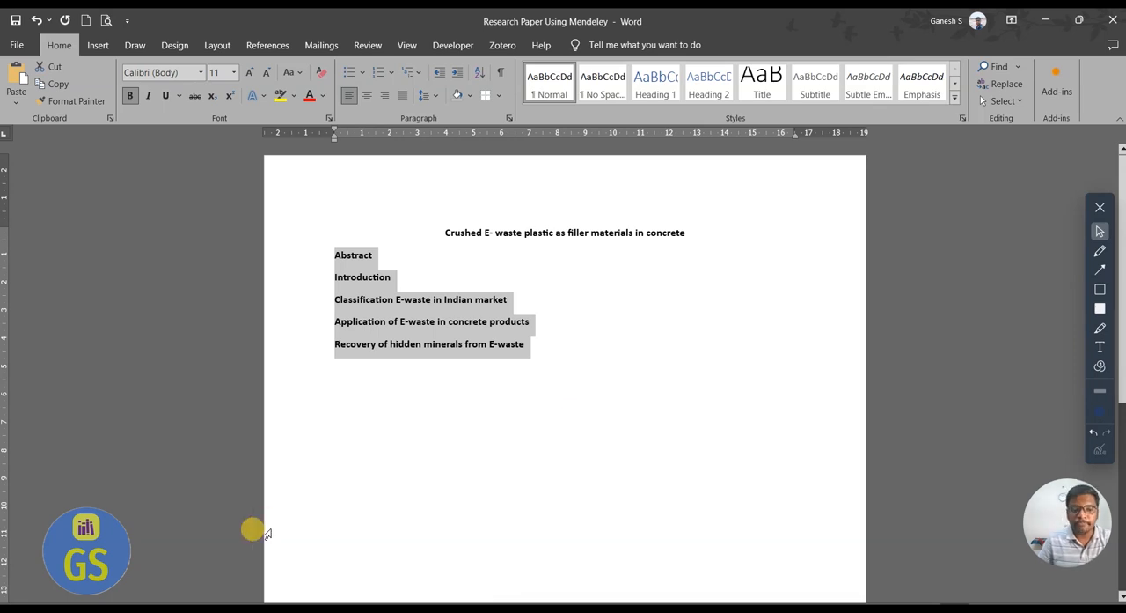
# Switch to File Explorer, open the E-waste folder on the Desktop and look through the papers in its E-waste subfolder.
pyautogui.press('super')
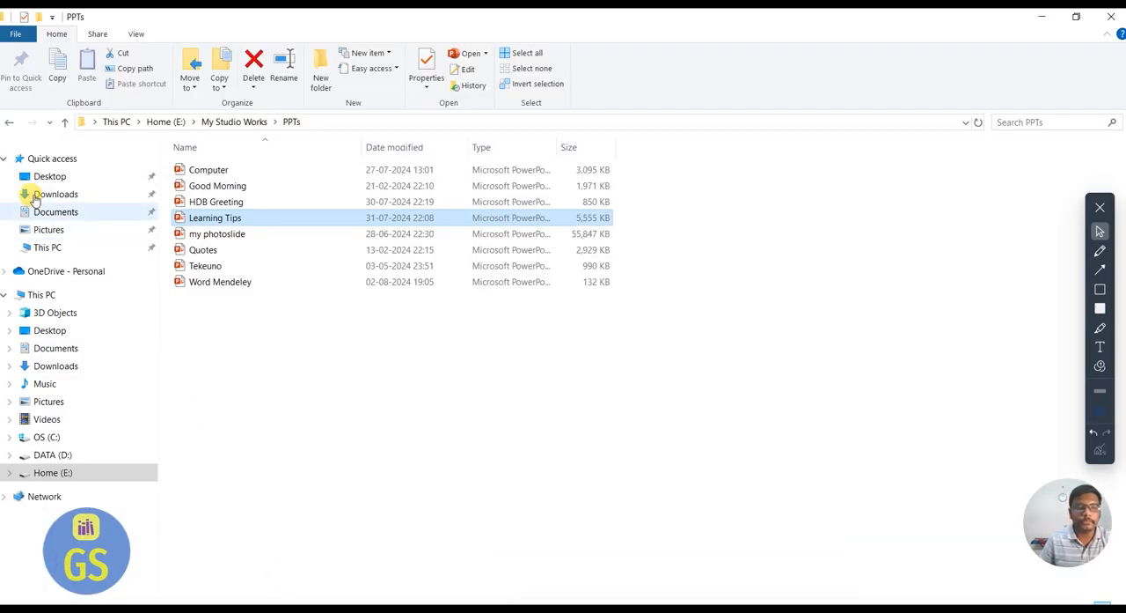
pyautogui.click(39, 176)
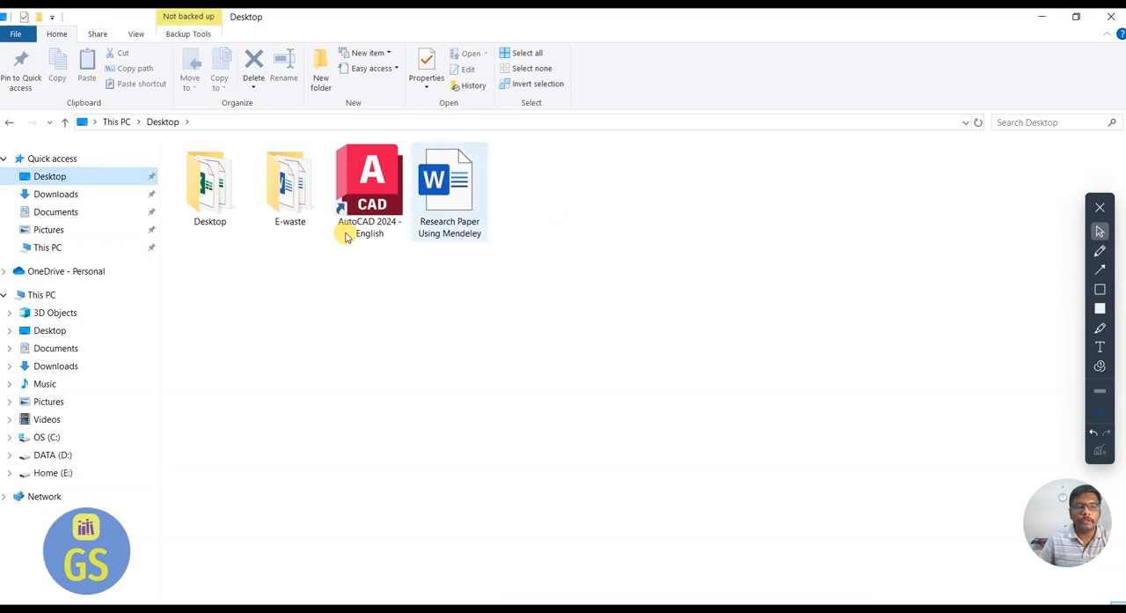
pyautogui.doubleClick(290, 186)
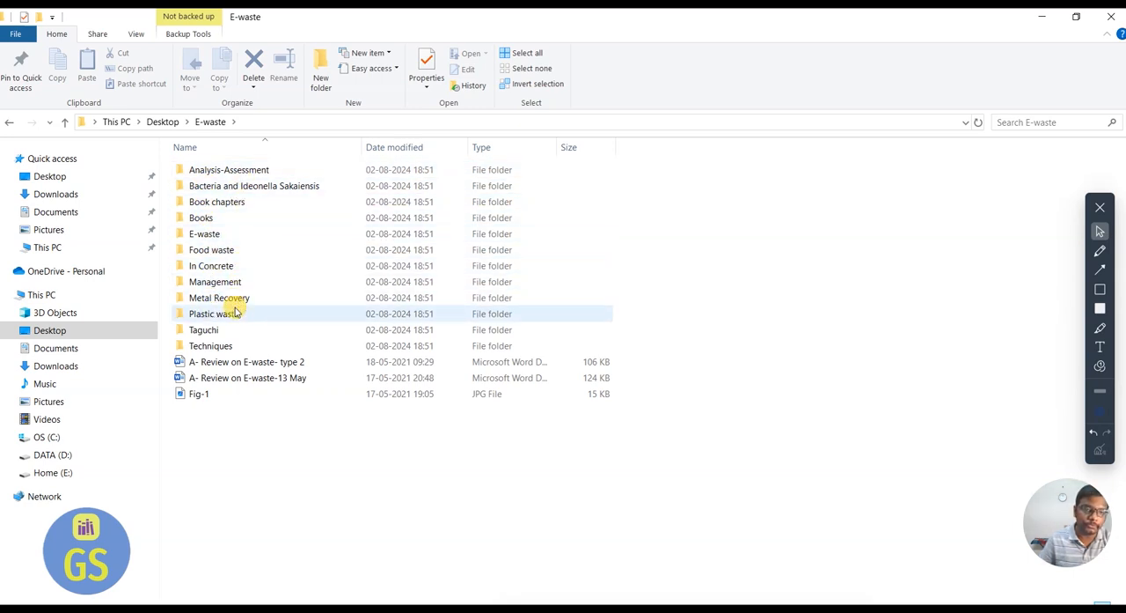
pyautogui.click(246, 186)
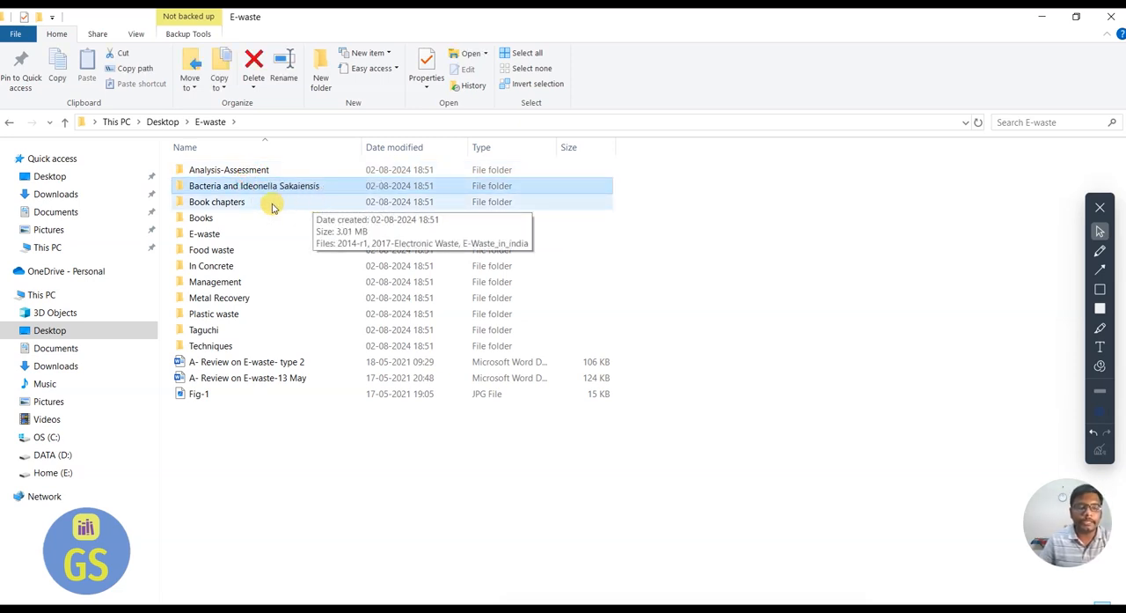
pyautogui.click(260, 234)
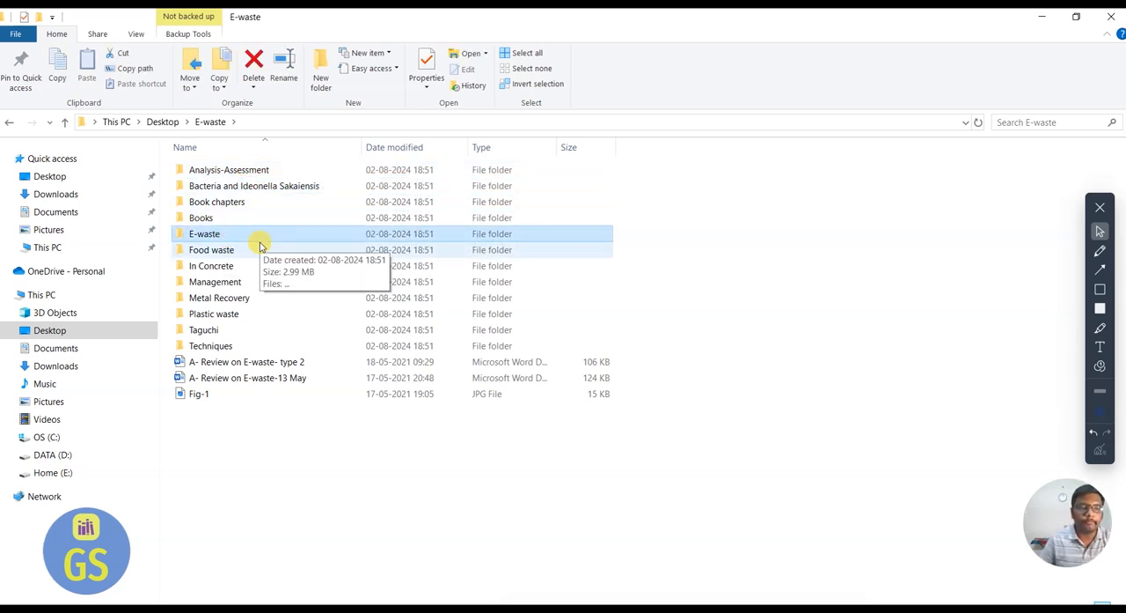
pyautogui.doubleClick(260, 236)
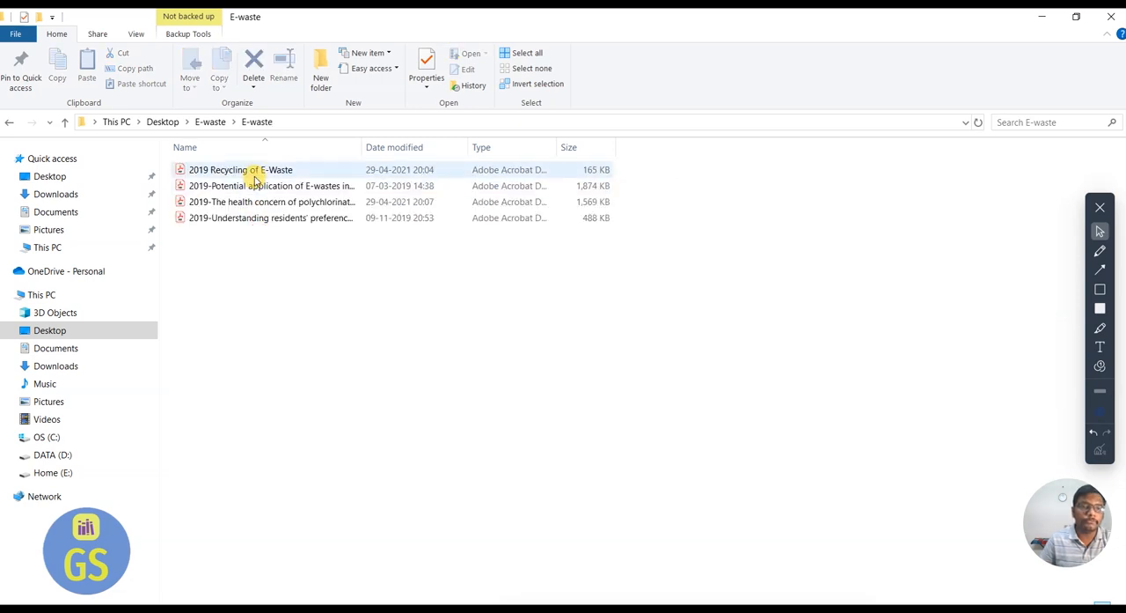
pyautogui.click(210, 122)
# View the papers stored in the Food waste and In Concrete subfolders and return to the main E-waste folder.
pyautogui.click(224, 253)
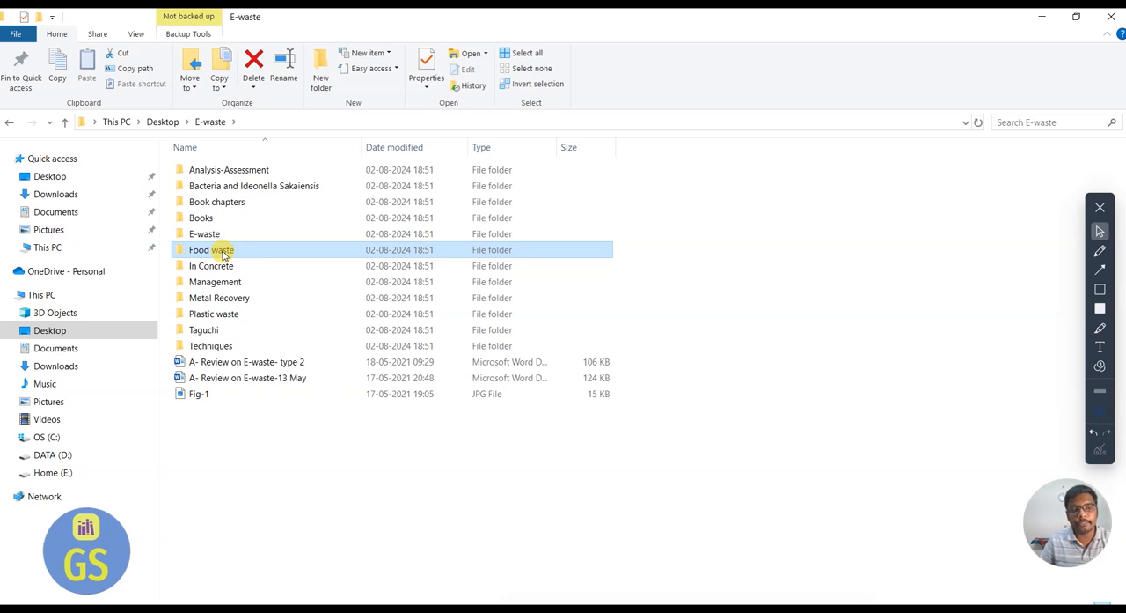
pyautogui.doubleClick(223, 253)
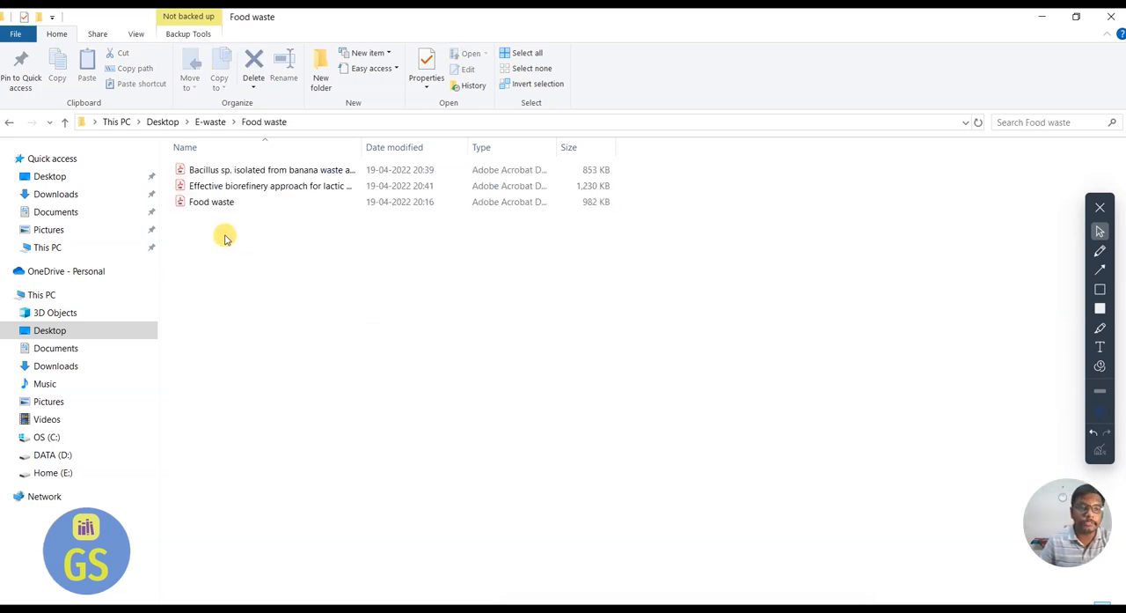
pyautogui.click(210, 122)
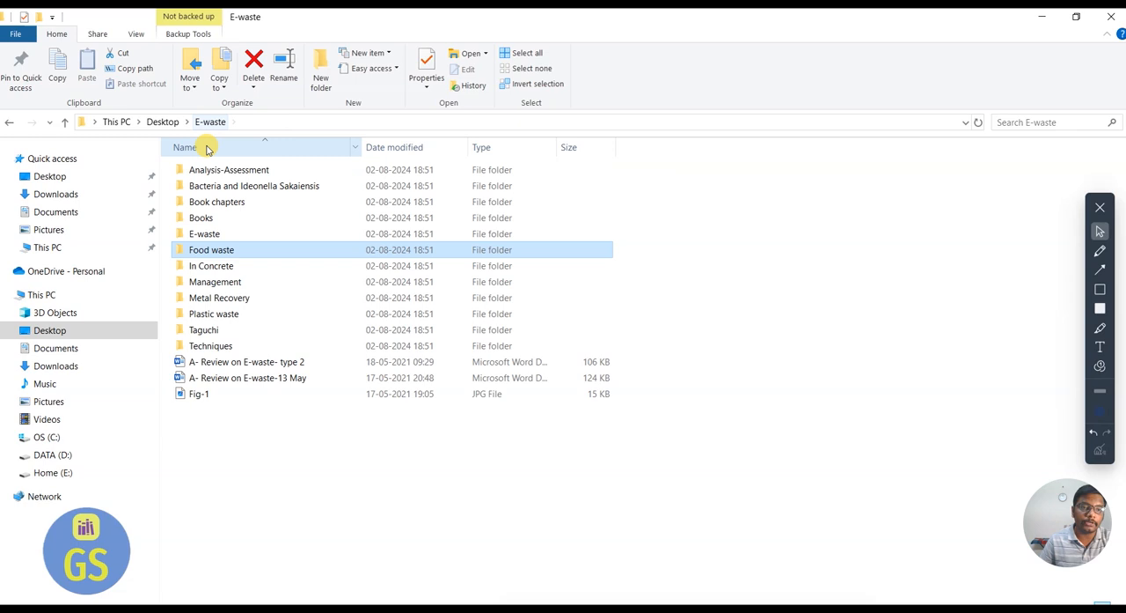
pyautogui.doubleClick(227, 267)
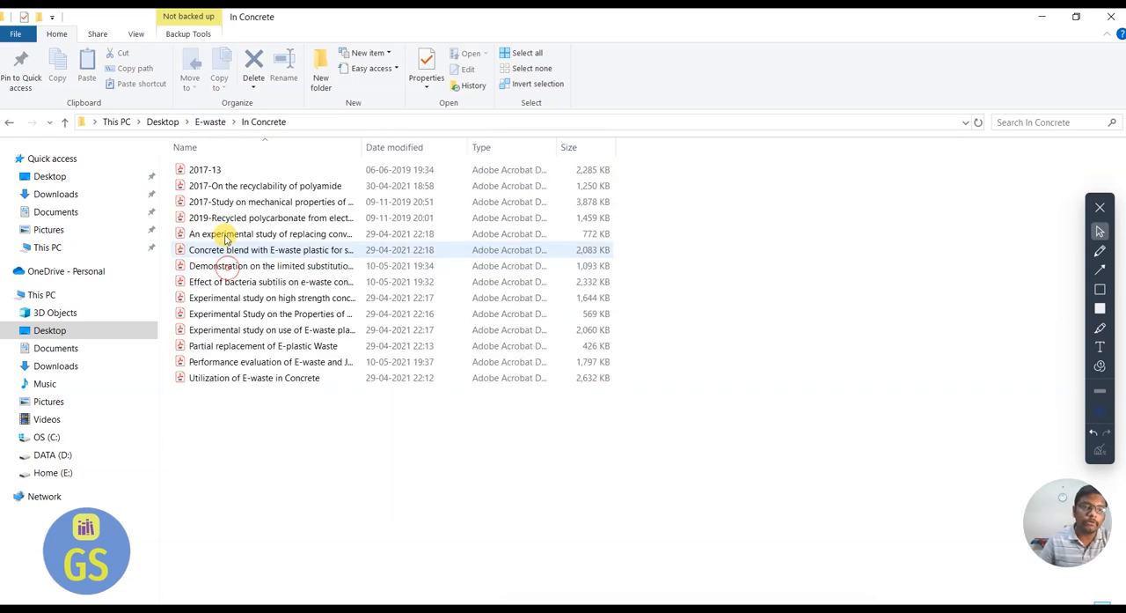
pyautogui.click(209, 121)
# View the papers stored in the Management and Metal Recovery subfolders and return to the main E-waste folder.
pyautogui.doubleClick(255, 282)
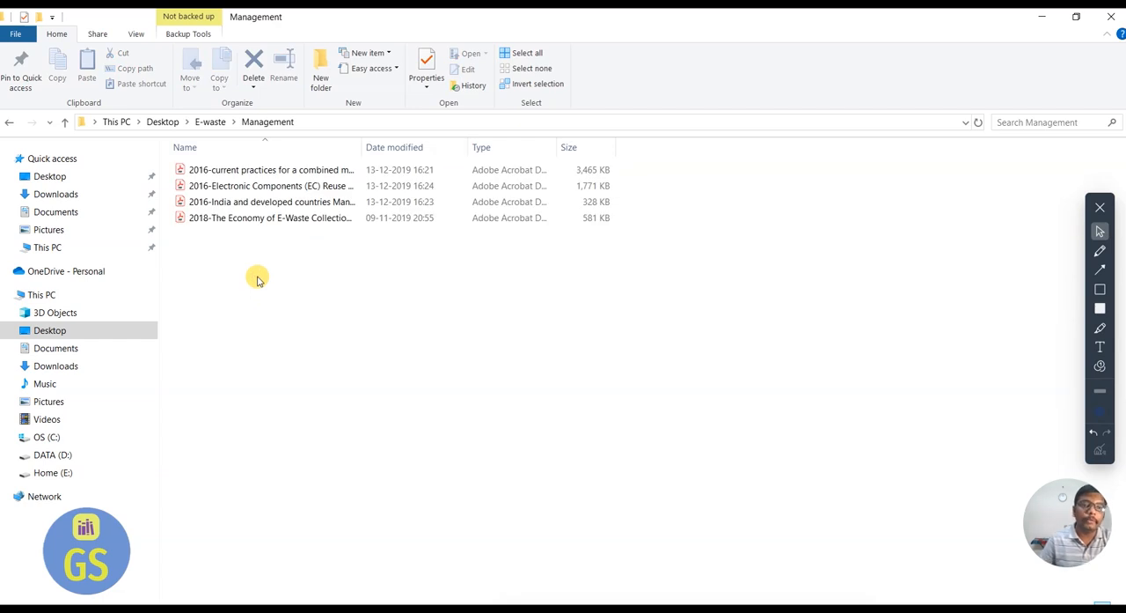
pyautogui.click(209, 121)
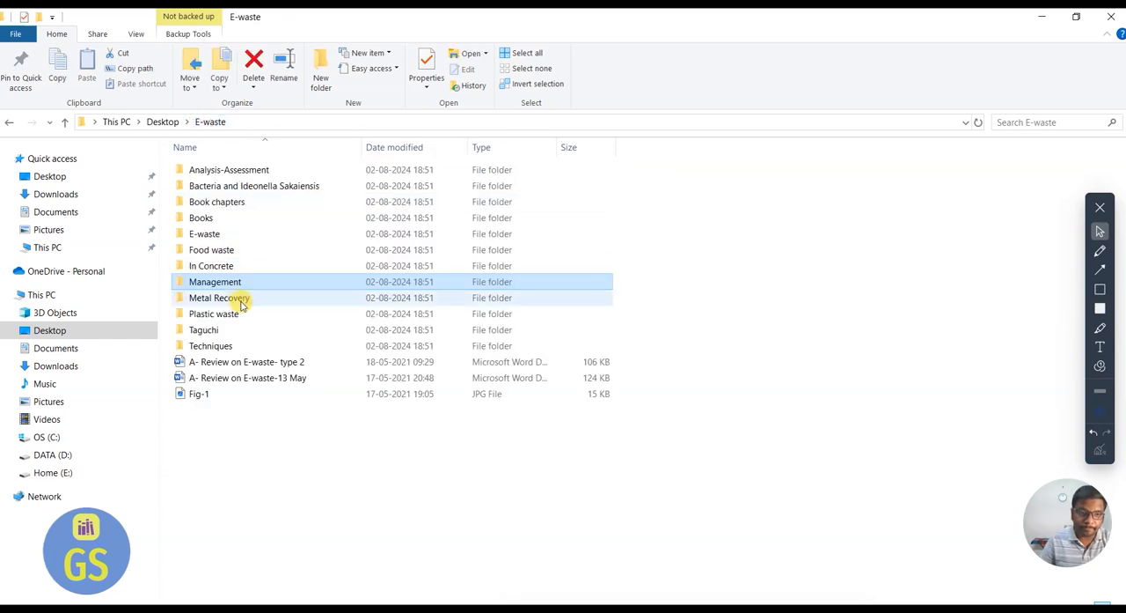
pyautogui.doubleClick(244, 299)
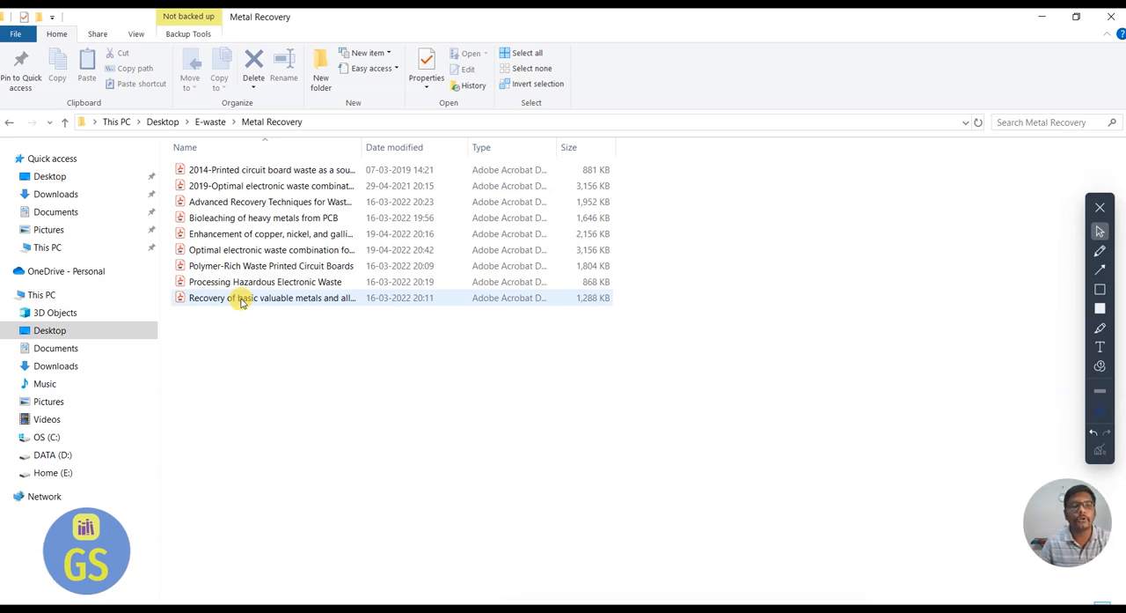
pyautogui.click(204, 122)
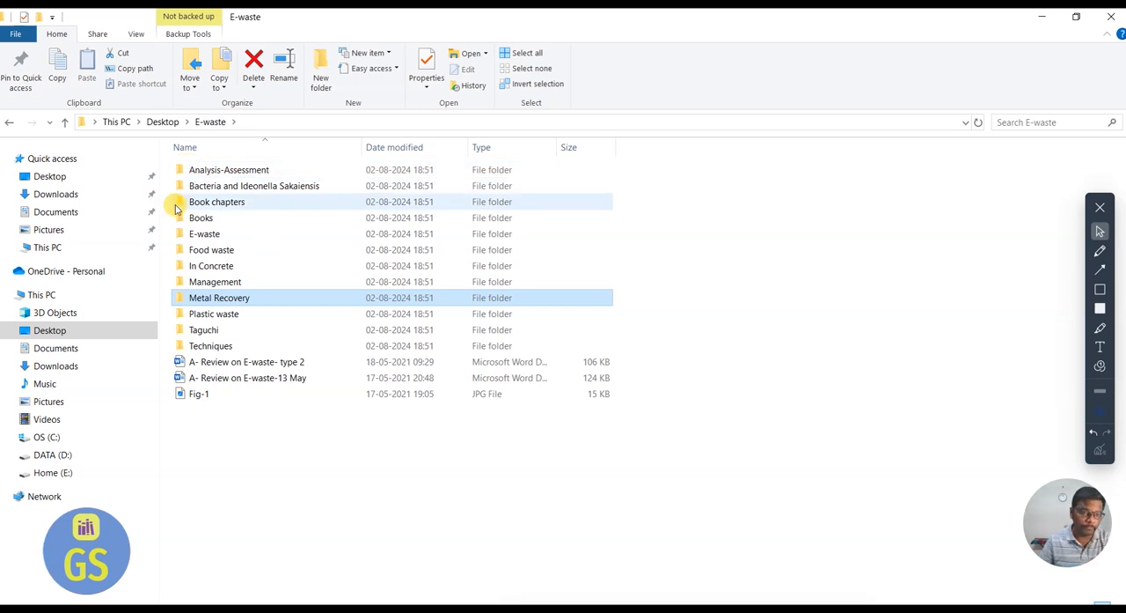
# View the papers stored in the Taguchi and Techniques subfolders and return to the main E-waste folder.
pyautogui.doubleClick(201, 328)
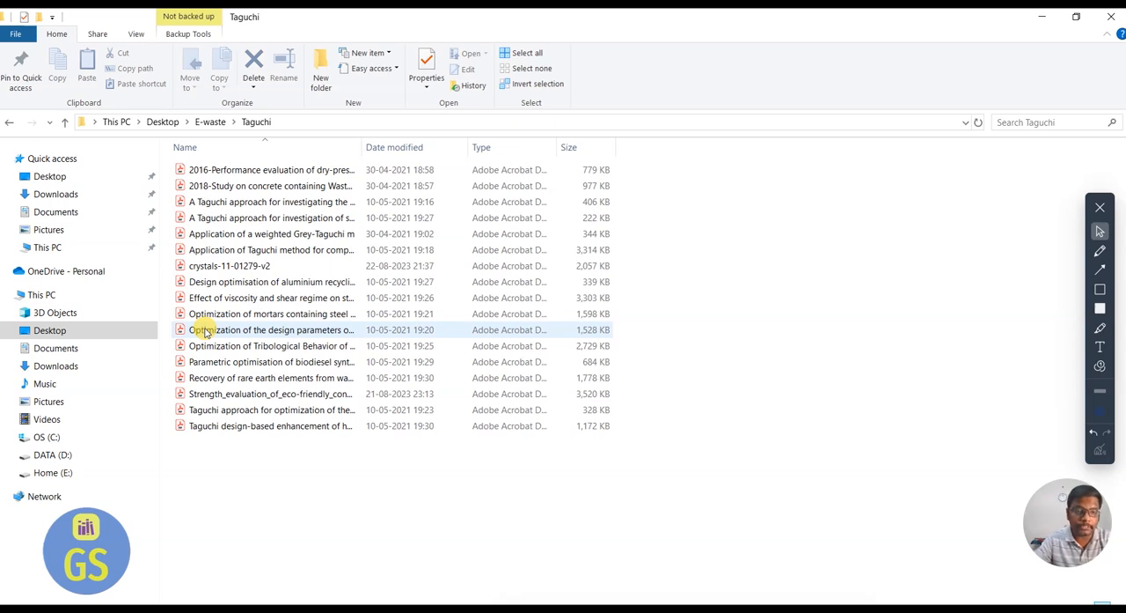
pyautogui.click(211, 122)
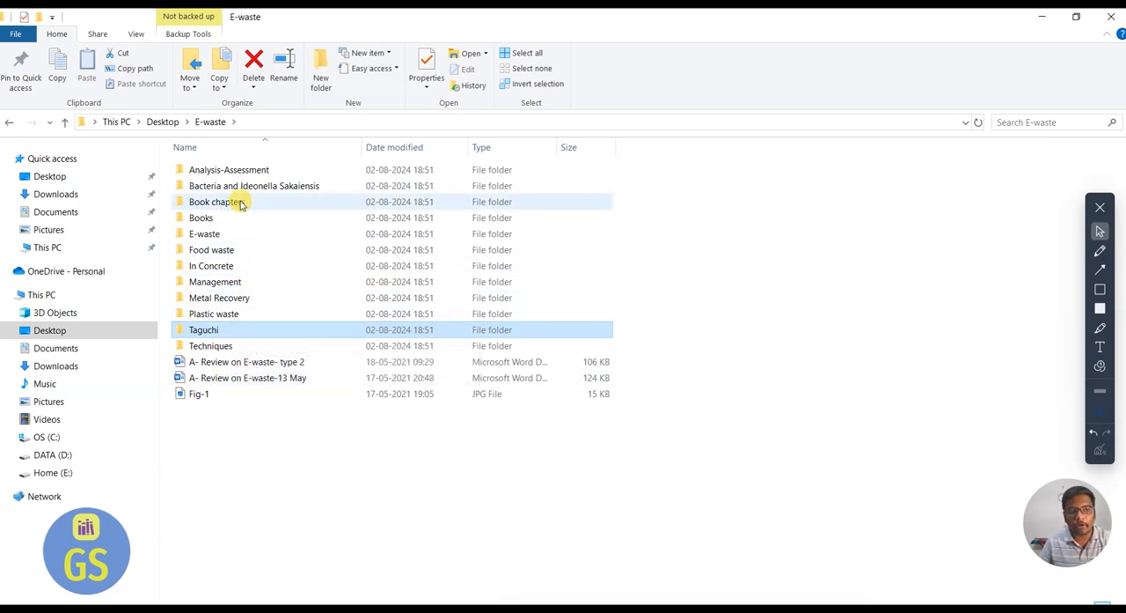
pyautogui.doubleClick(227, 346)
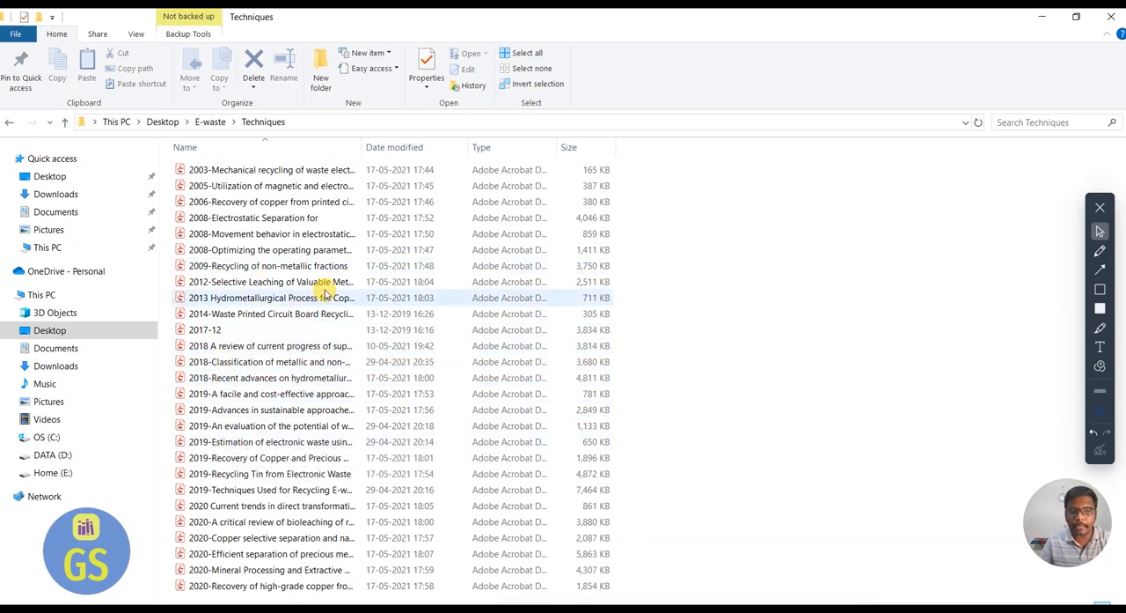
pyautogui.click(210, 122)
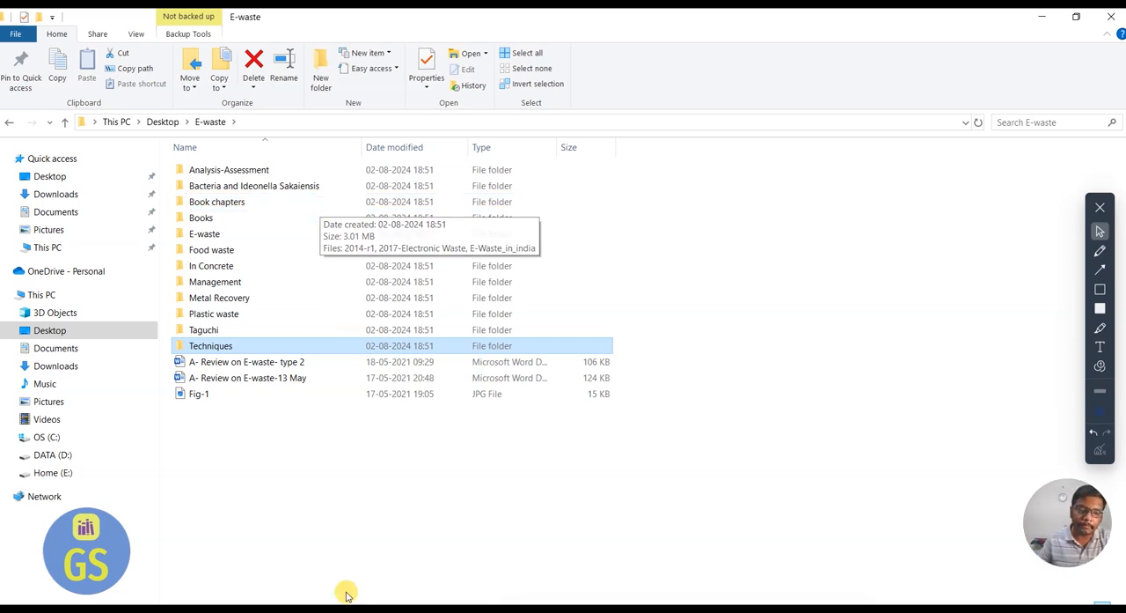
# Switch back to the research paper in Word and insert an empty line below the "Abstract" heading.
pyautogui.press('super')
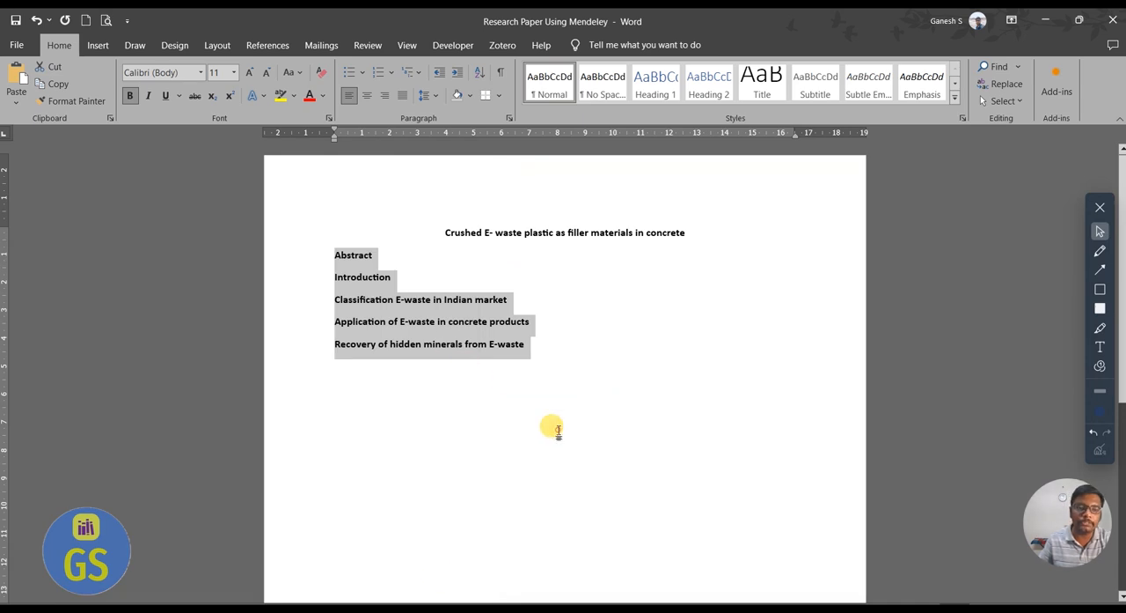
pyautogui.click(551, 429)
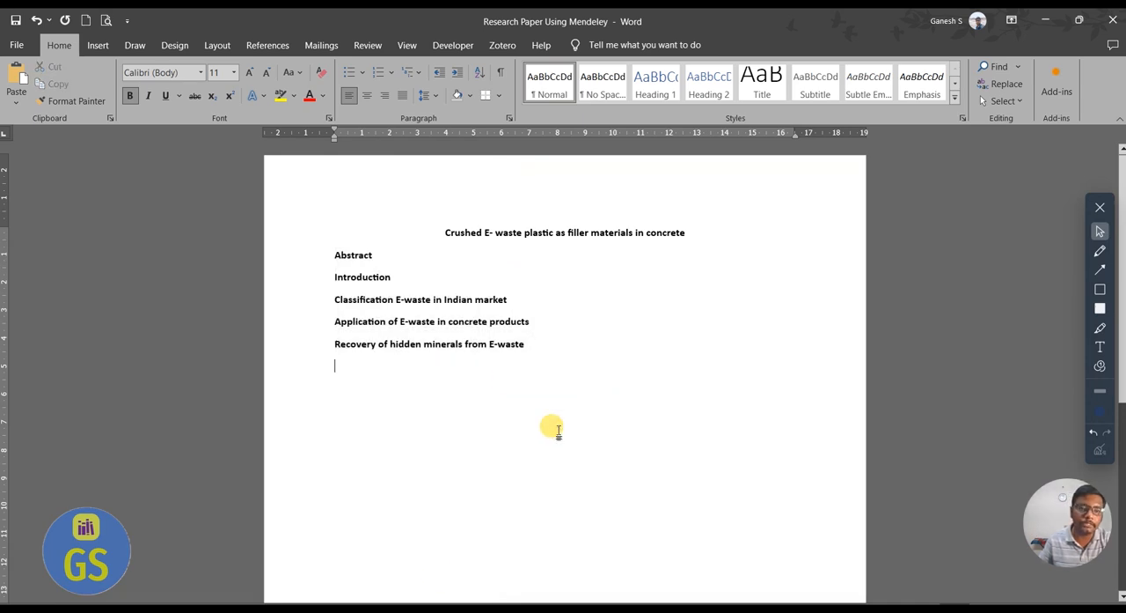
pyautogui.click(392, 255)
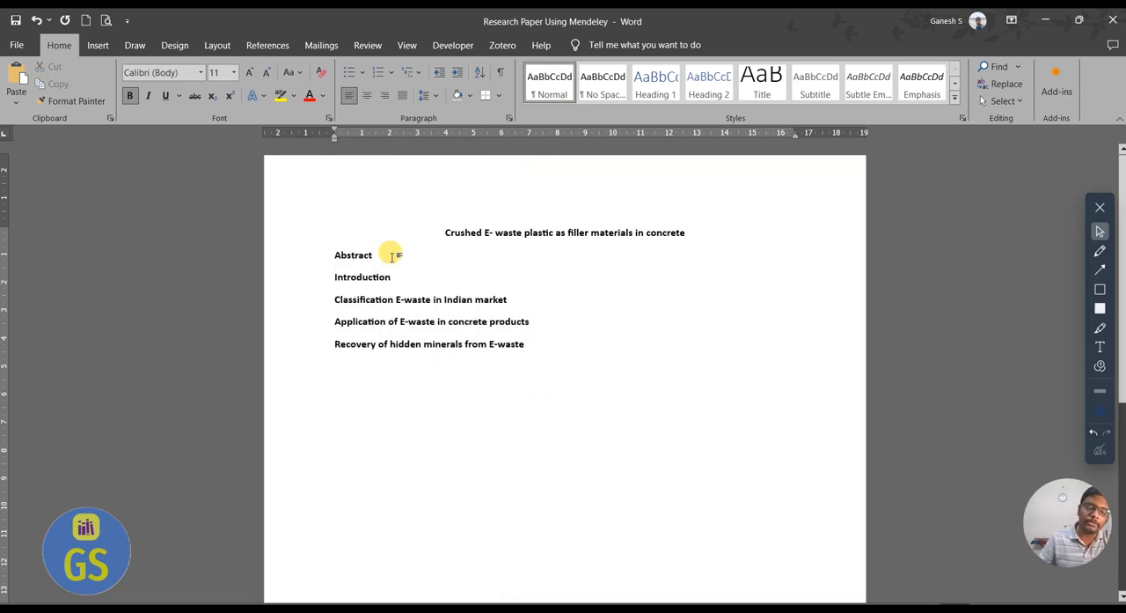
pyautogui.press('Return')
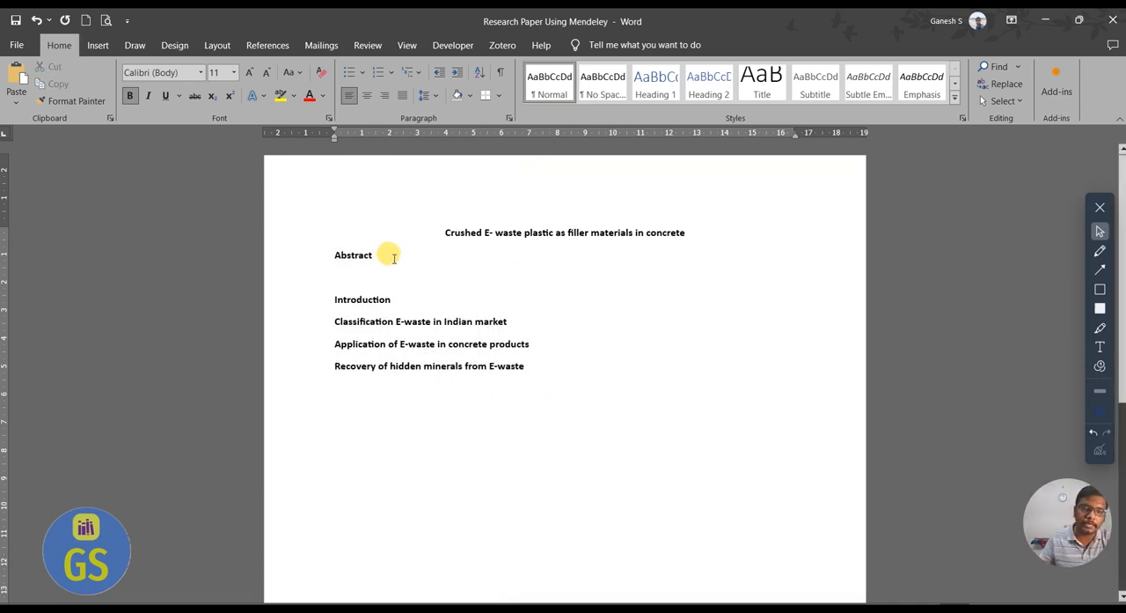
# Write "E-waste is the upcoming burden in the developing country to recycle and handling the waste particle." below "Introduction", followed by an empty line.
pyautogui.click(403, 303)
pyautogui.press('Return')
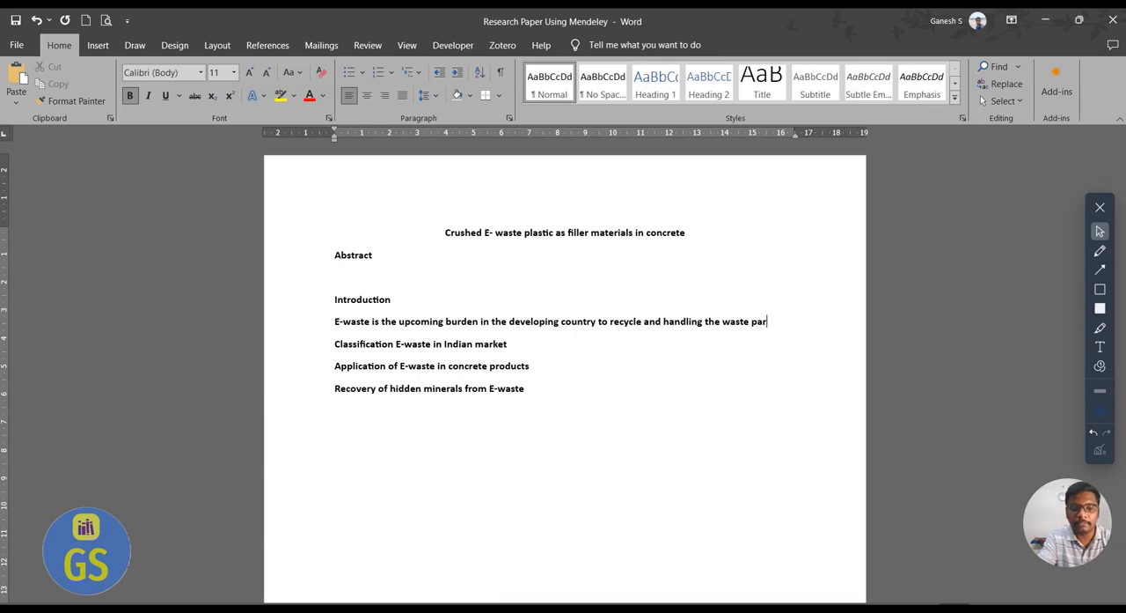
pyautogui.press('Return')
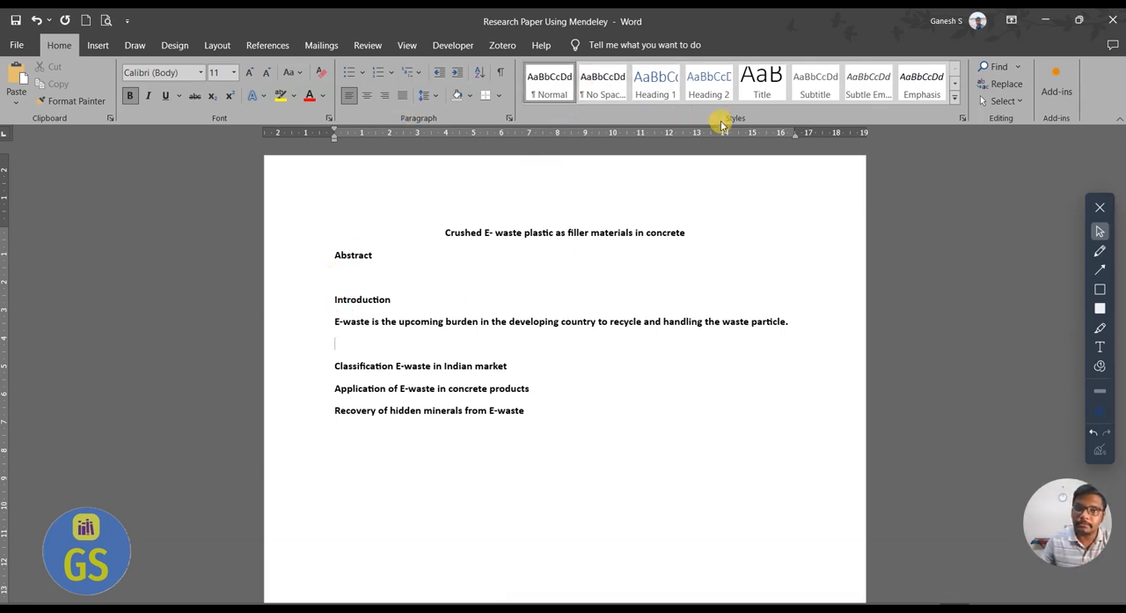
# Modify the Normal style to use Times New Roman, 12 pt, bold, in this document only.
pyautogui.moveTo(352, 321); pyautogui.dragTo(789, 322)
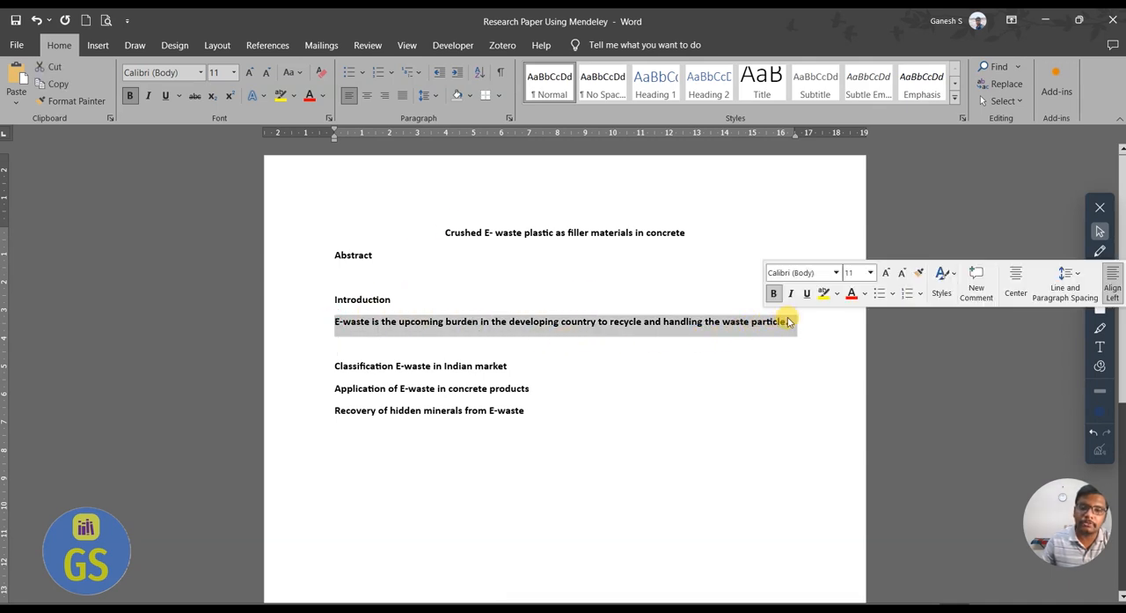
pyautogui.rightClick(550, 81)
pyautogui.click(586, 112)
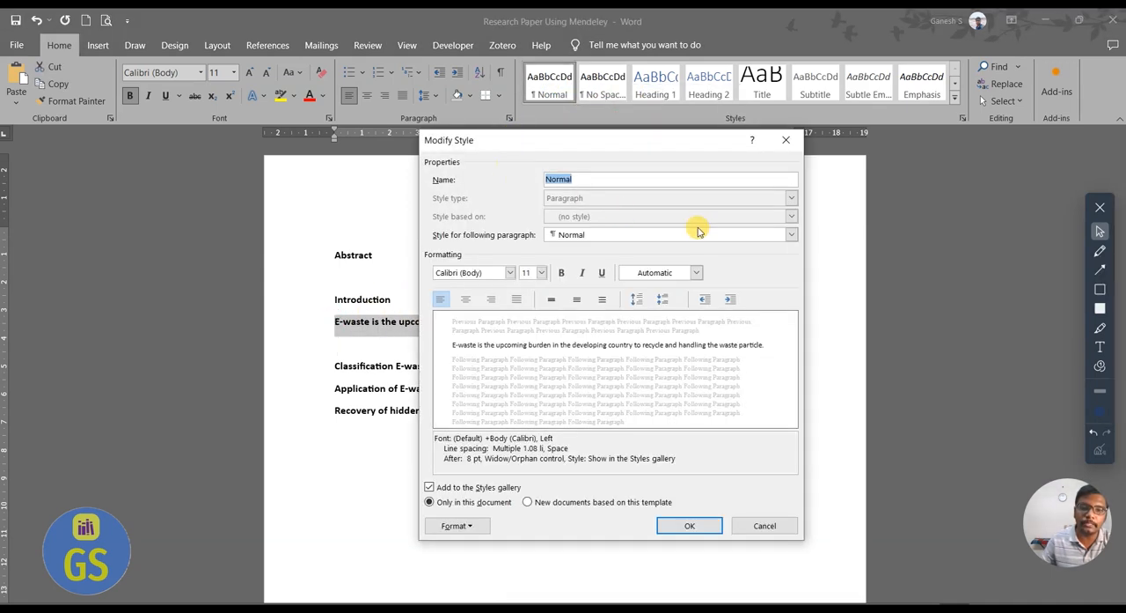
pyautogui.click(509, 272)
pyautogui.click(489, 322)
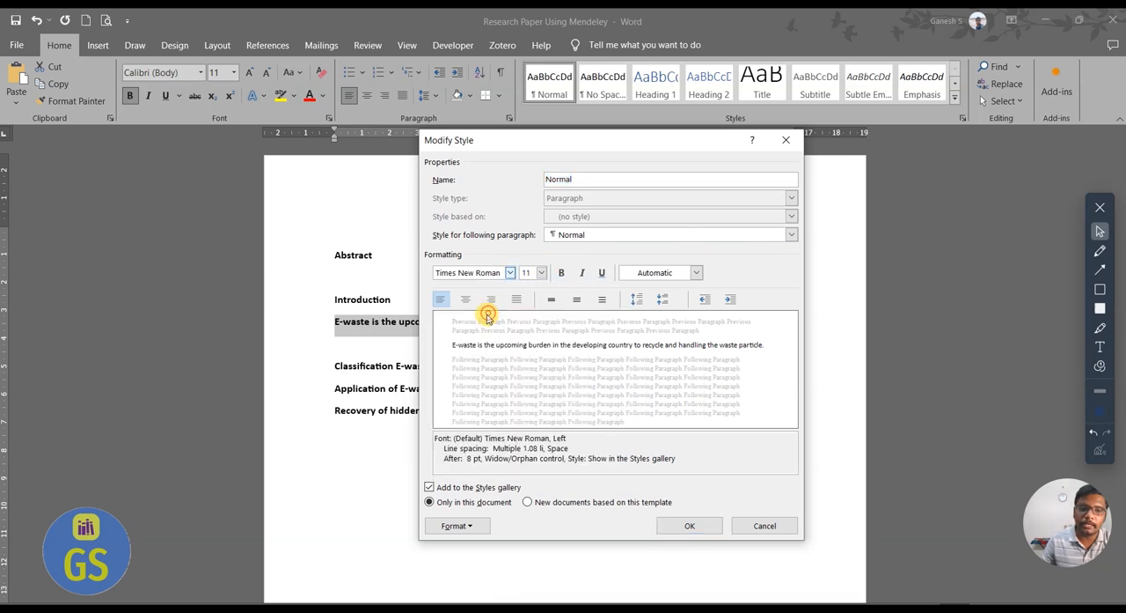
pyautogui.click(541, 272)
pyautogui.click(525, 327)
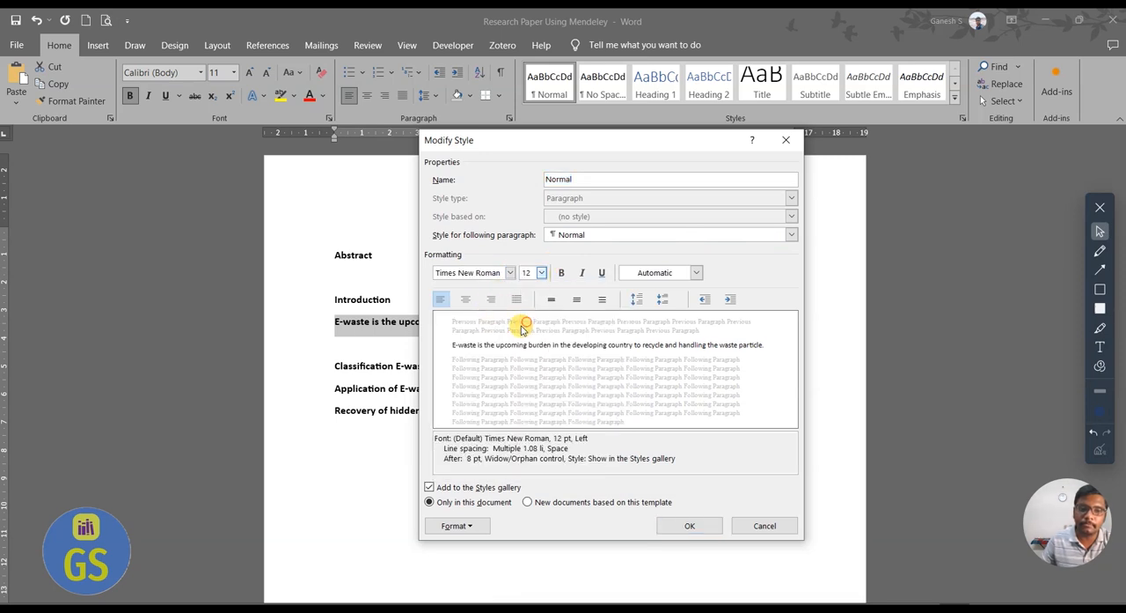
pyautogui.click(562, 272)
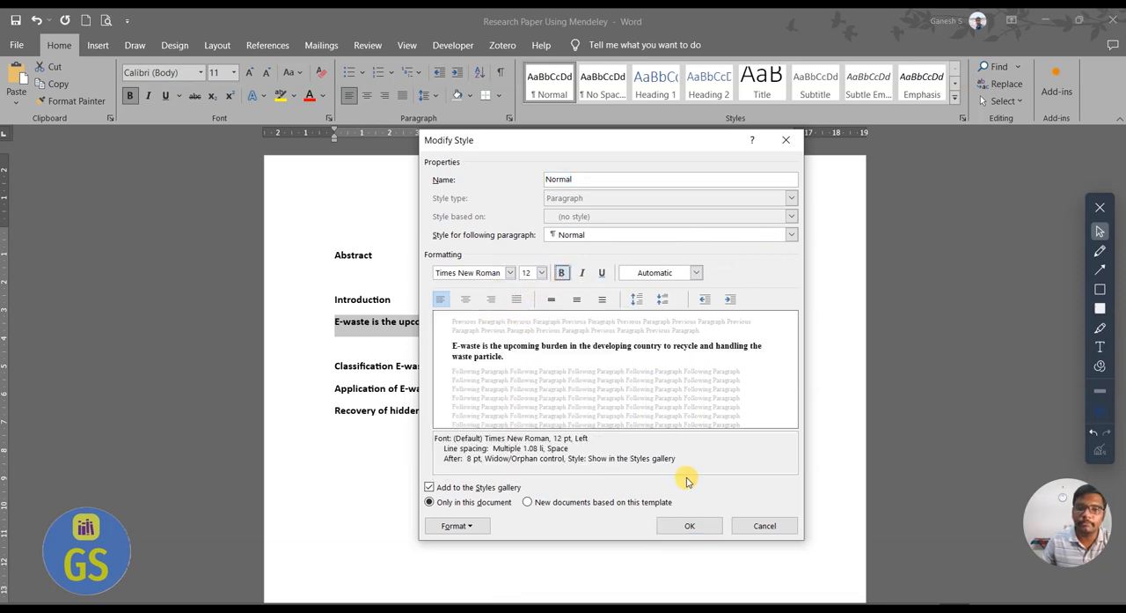
pyautogui.click(667, 525)
pyautogui.click(449, 348)
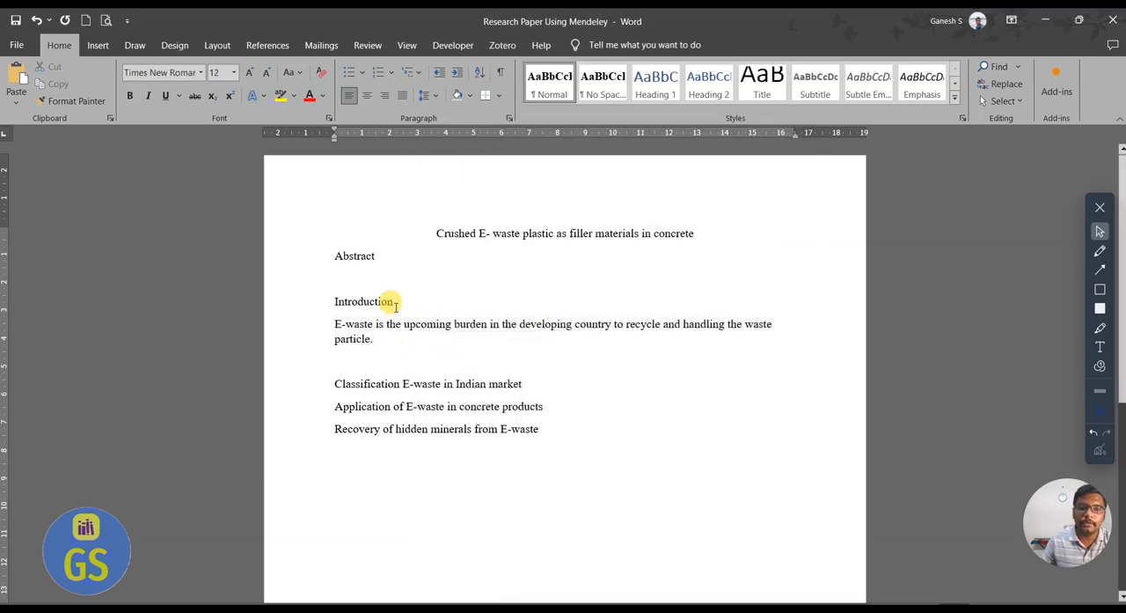
# Make the sentence below the "Introduction" heading bold.
pyautogui.moveTo(396, 301); pyautogui.dragTo(319, 283)
pyautogui.click(472, 312)
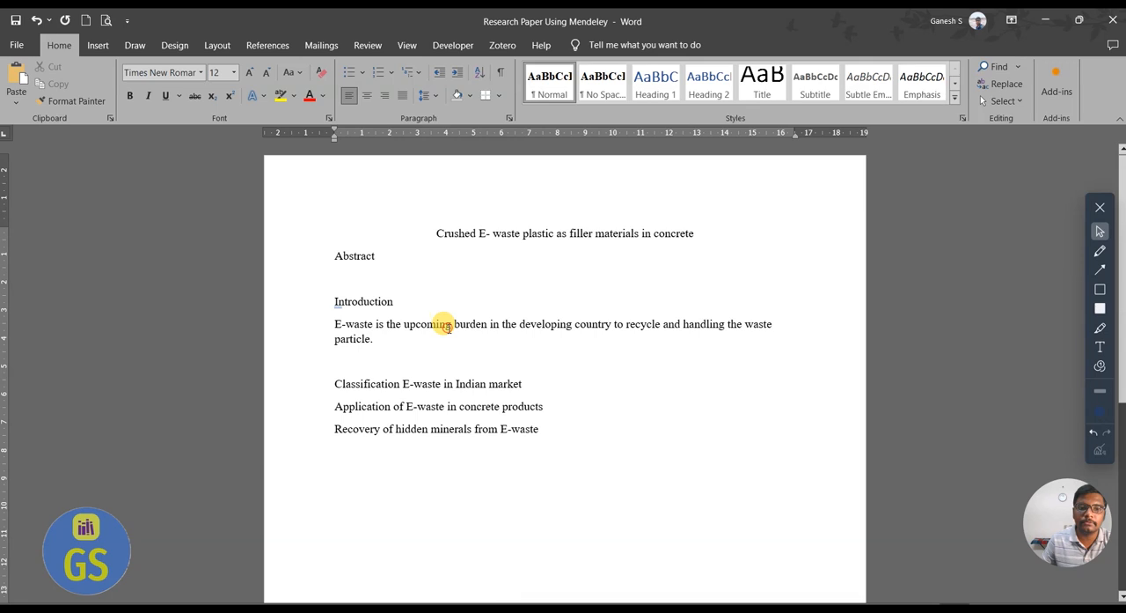
pyautogui.moveTo(384, 339); pyautogui.dragTo(326, 321)
pyautogui.hotkey('ctrl', 'b')
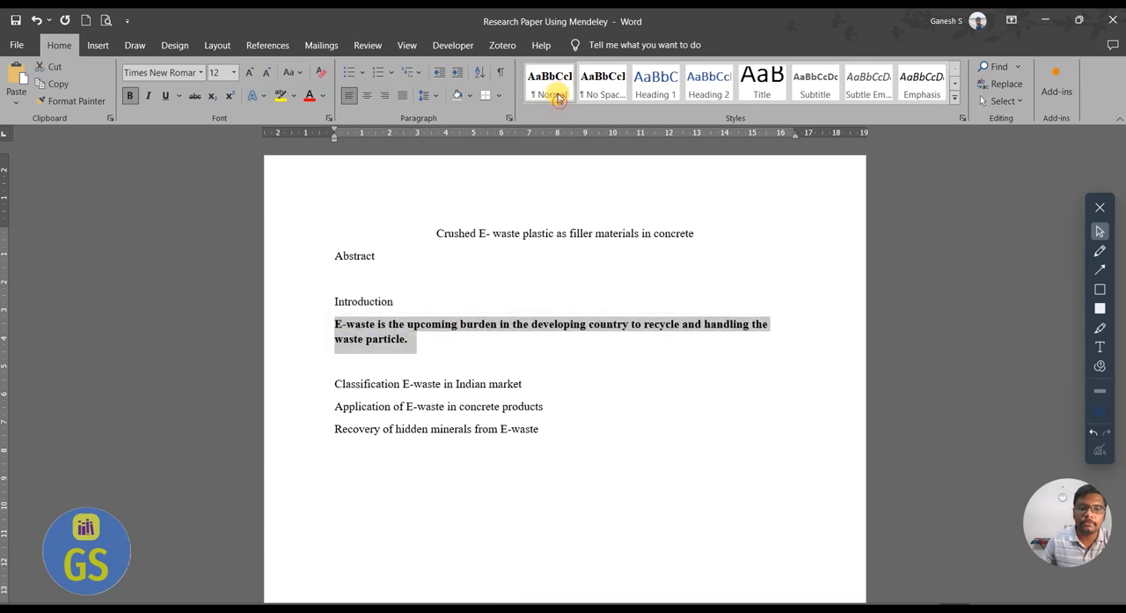
# Remove bold from the Normal style and reapply the style to the sentence below "Introduction".
pyautogui.rightClick(559, 95)
pyautogui.click(607, 121)
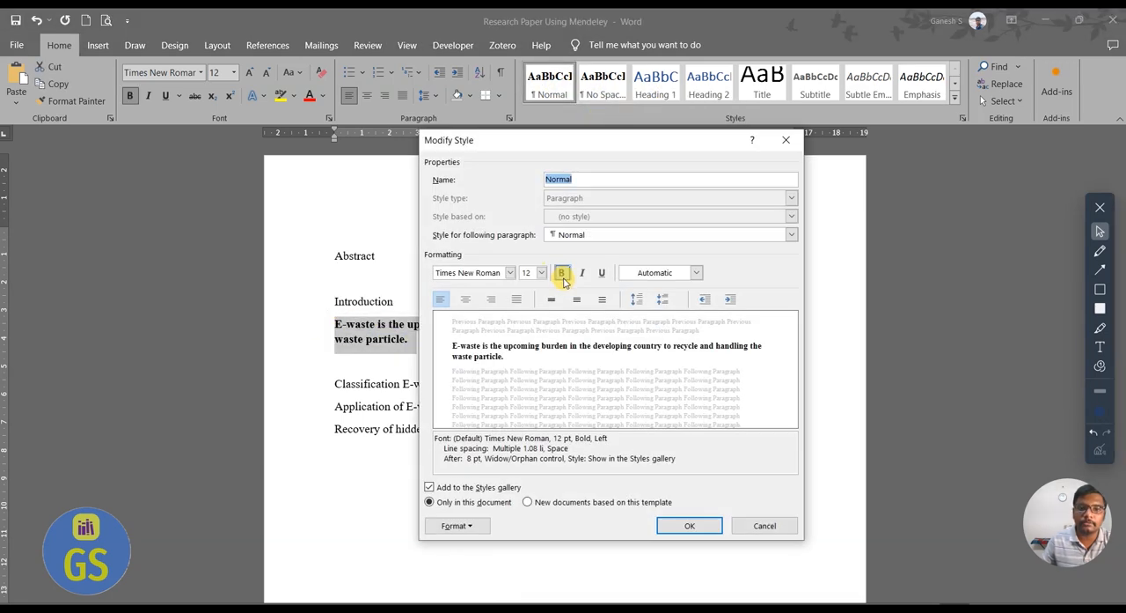
pyautogui.click(704, 521)
pyautogui.click(510, 345)
pyautogui.moveTo(439, 341); pyautogui.dragTo(303, 327)
pyautogui.click(550, 84)
pyautogui.click(536, 384)
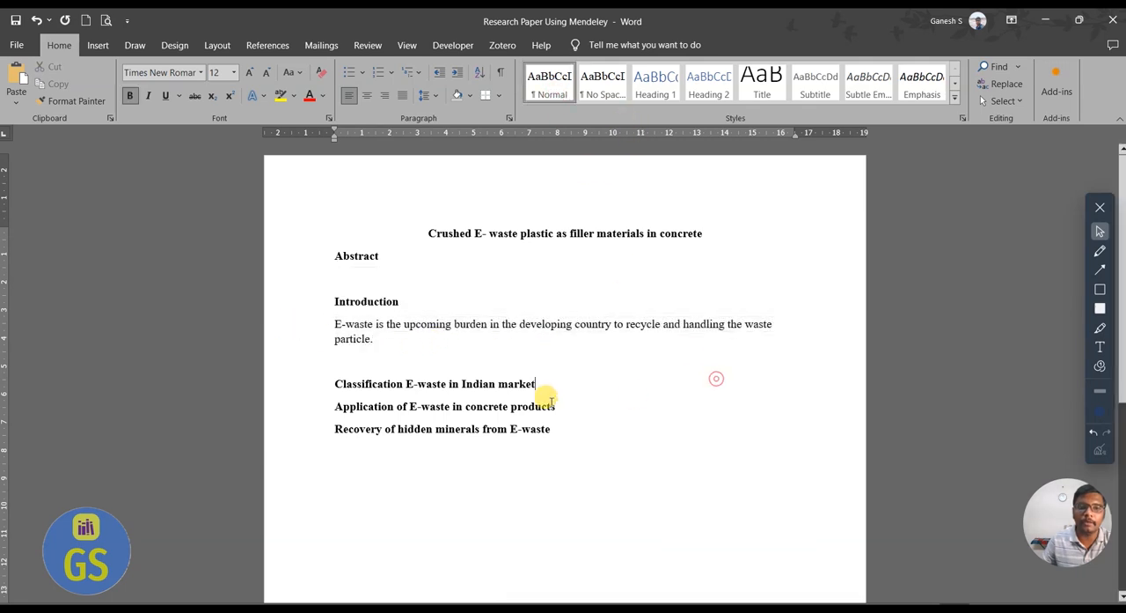
# Modify the Heading 1 style to use Times New Roman, 12 pt, bold.
pyautogui.rightClick(656, 90)
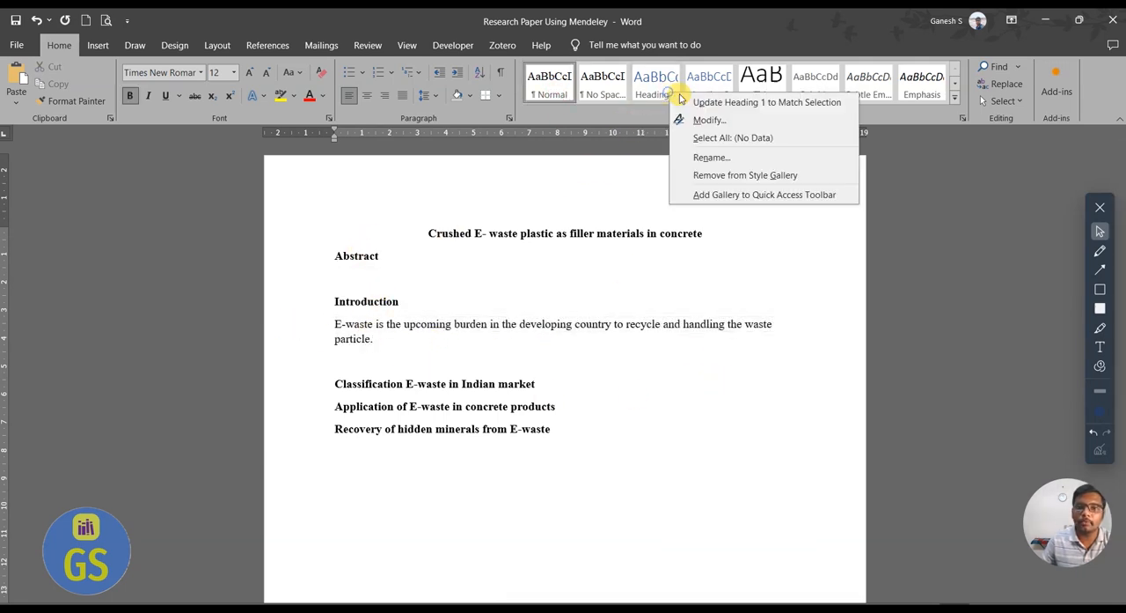
pyautogui.click(682, 117)
pyautogui.click(510, 273)
pyautogui.click(493, 323)
pyautogui.click(541, 273)
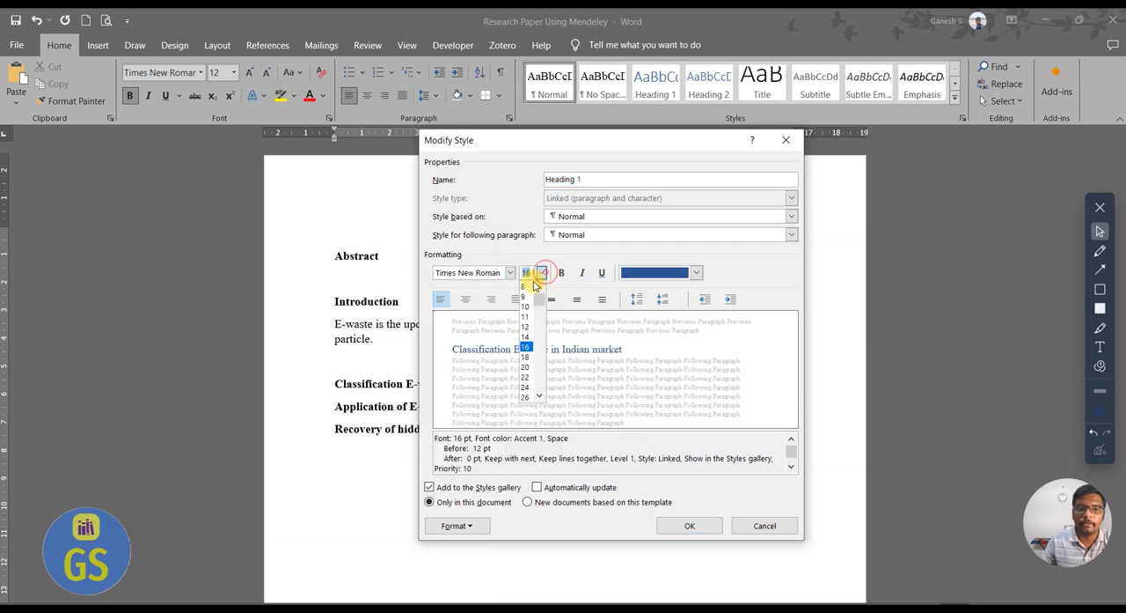
pyautogui.click(525, 327)
pyautogui.click(562, 273)
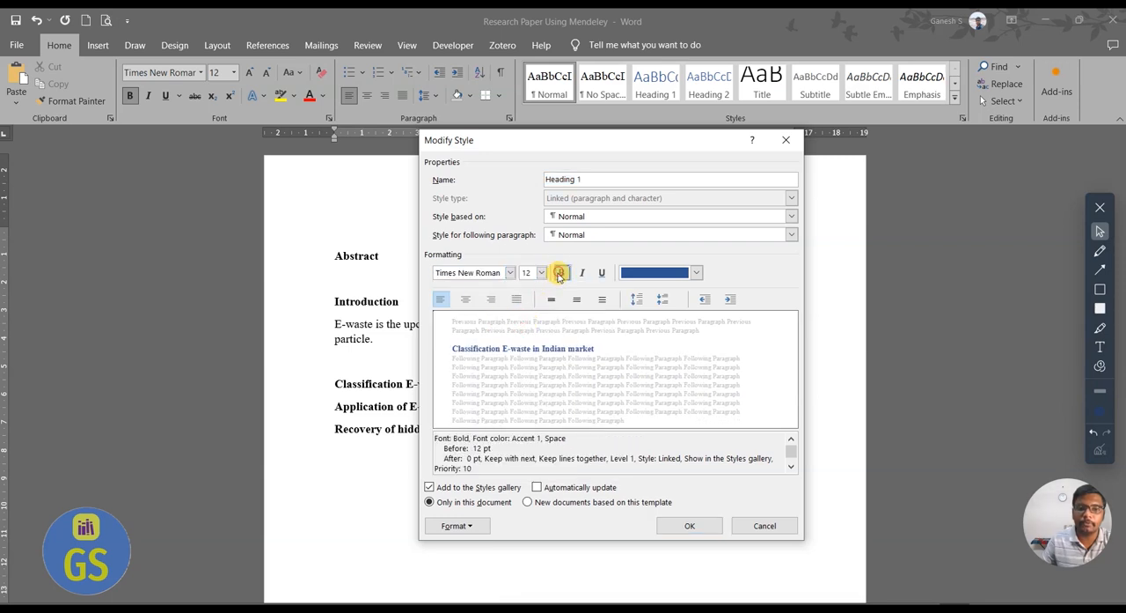
pyautogui.click(690, 524)
# Modify the Normal style to justified alignment with 1.5 lines spacing.
pyautogui.moveTo(373, 341); pyautogui.dragTo(322, 319)
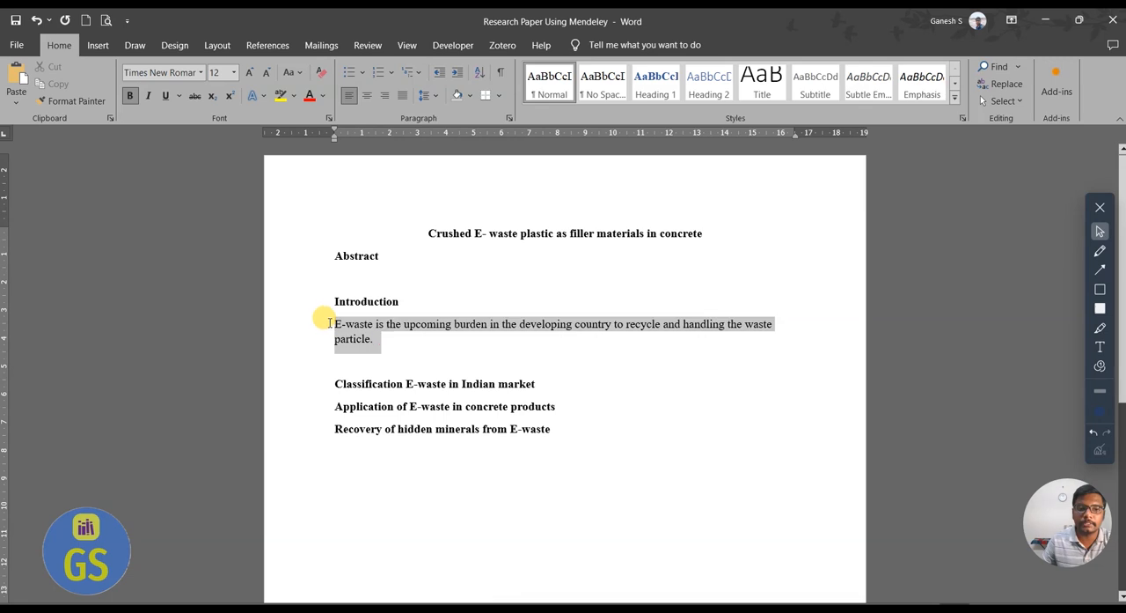
pyautogui.rightClick(564, 108)
pyautogui.click(594, 115)
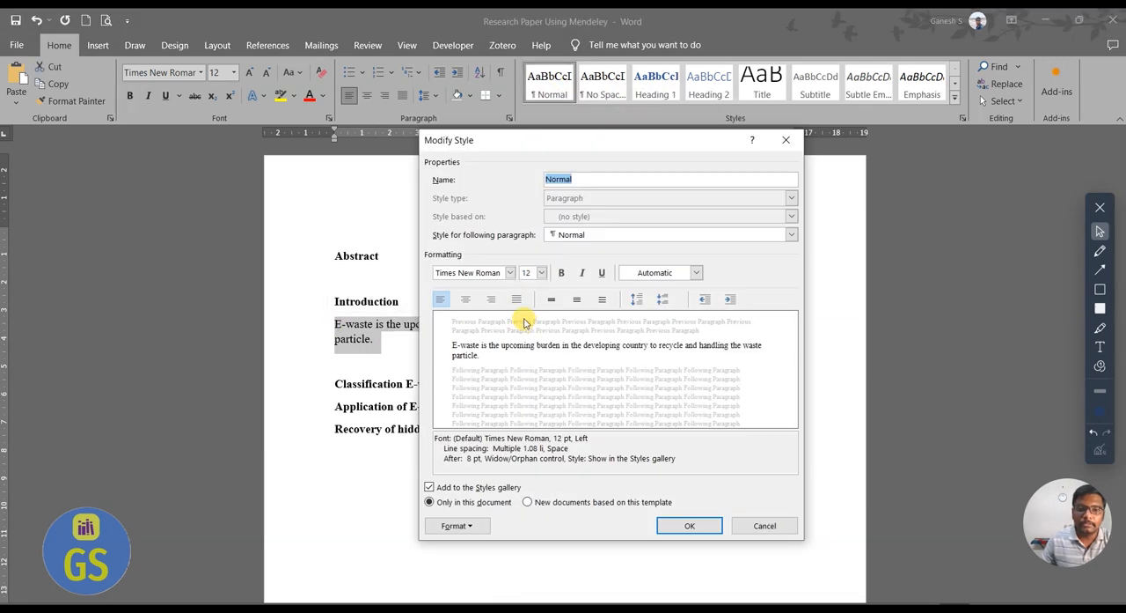
pyautogui.click(516, 299)
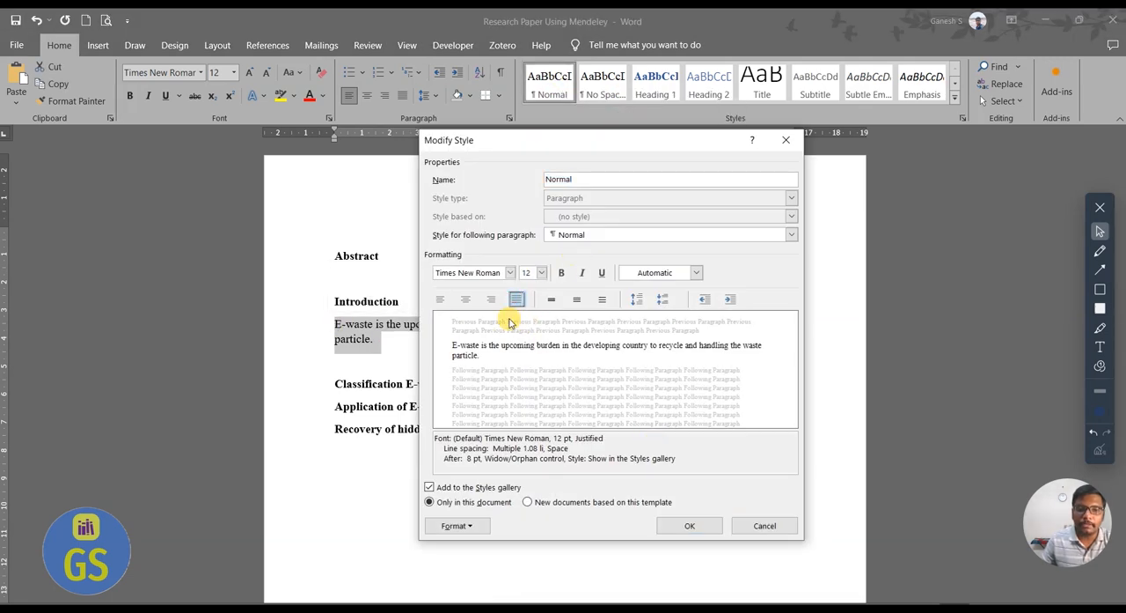
pyautogui.click(462, 526)
pyautogui.click(497, 389)
pyautogui.click(656, 343)
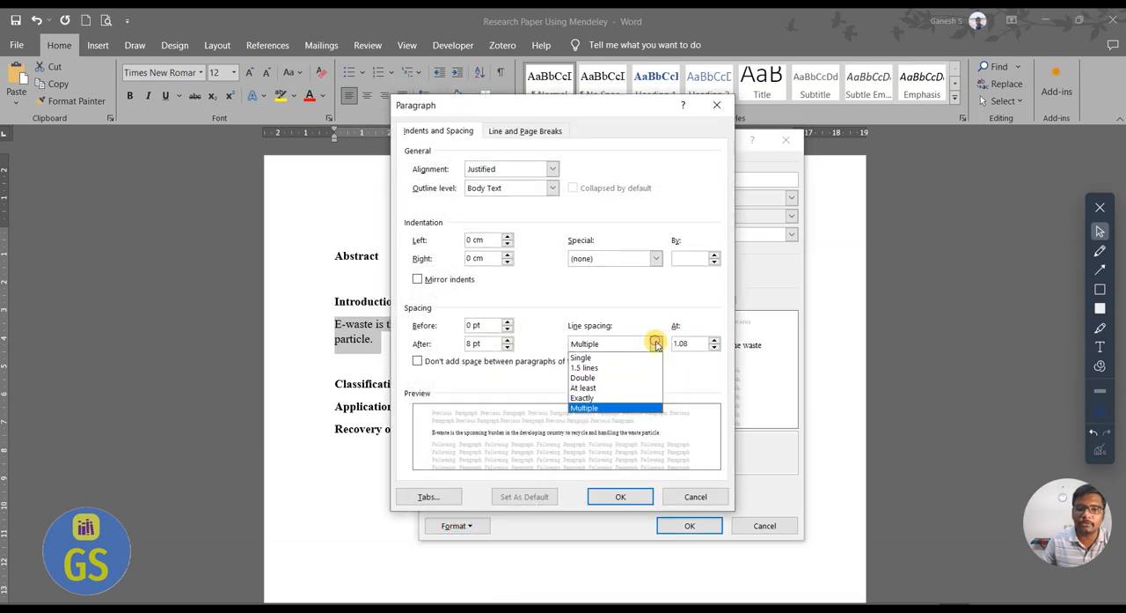
pyautogui.click(608, 370)
pyautogui.click(638, 498)
pyautogui.click(684, 525)
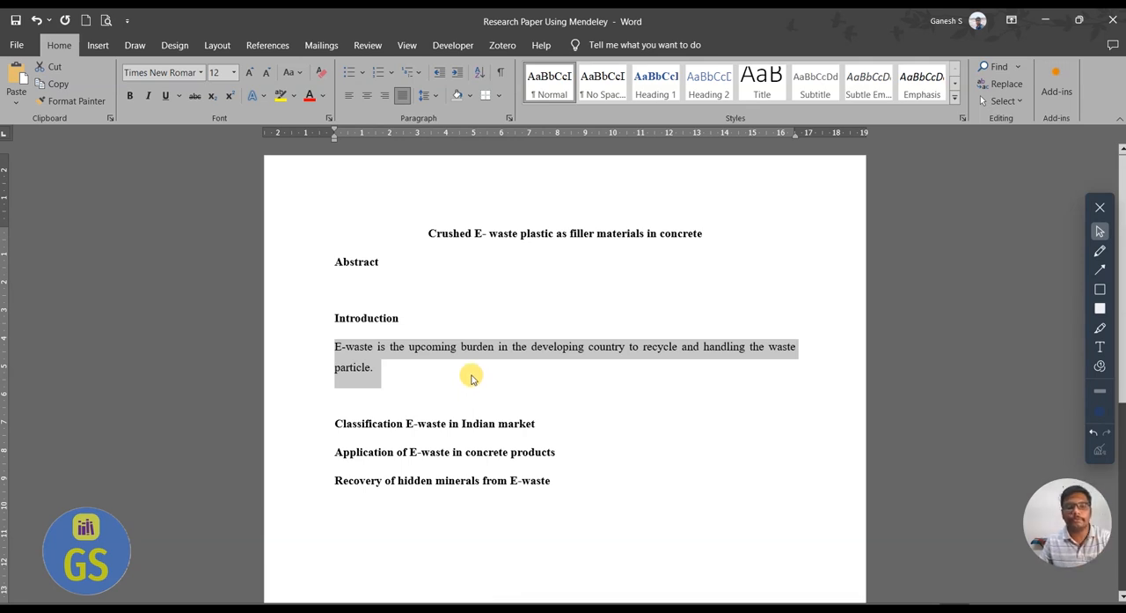
pyautogui.click(462, 328)
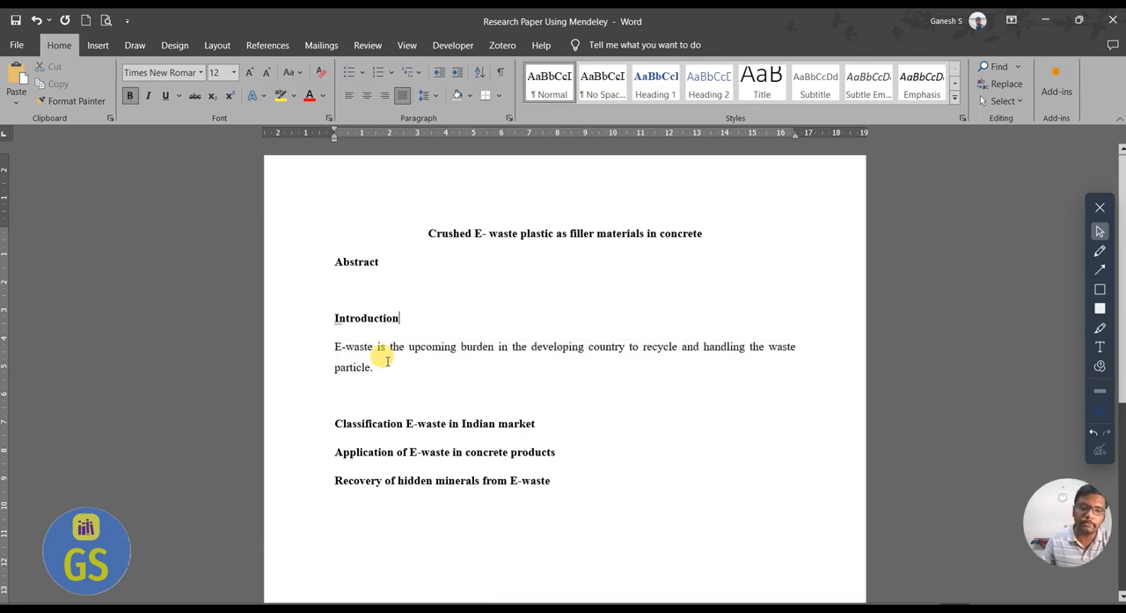
pyautogui.click(576, 250)
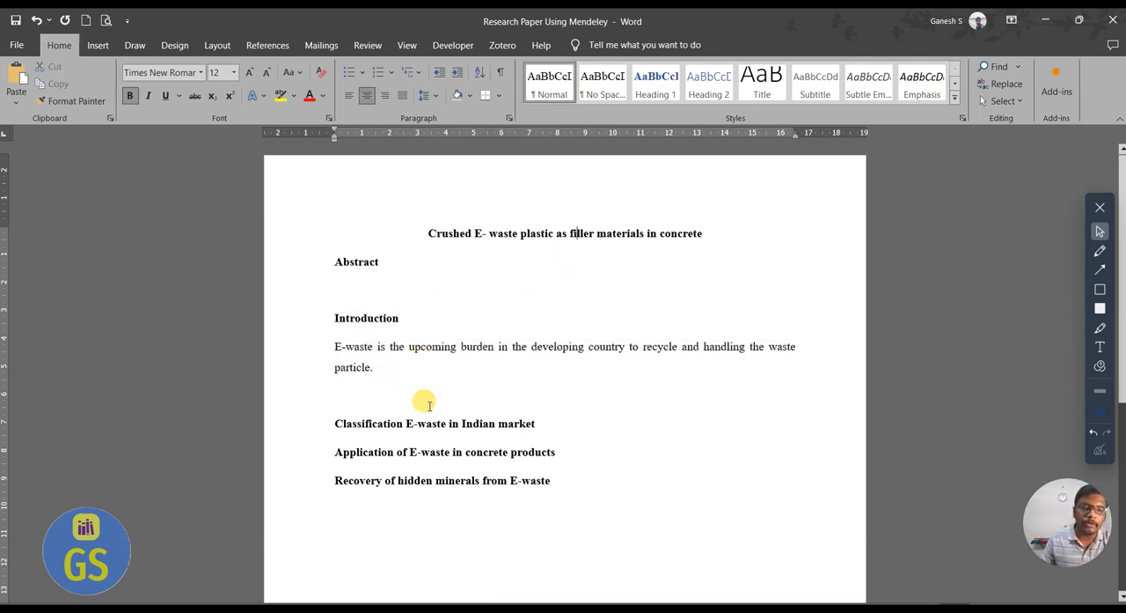
# Place the cursor after the introduction sentence and switch to Mendeley Desktop, closing its citation styles dialog.
pyautogui.click(376, 376)
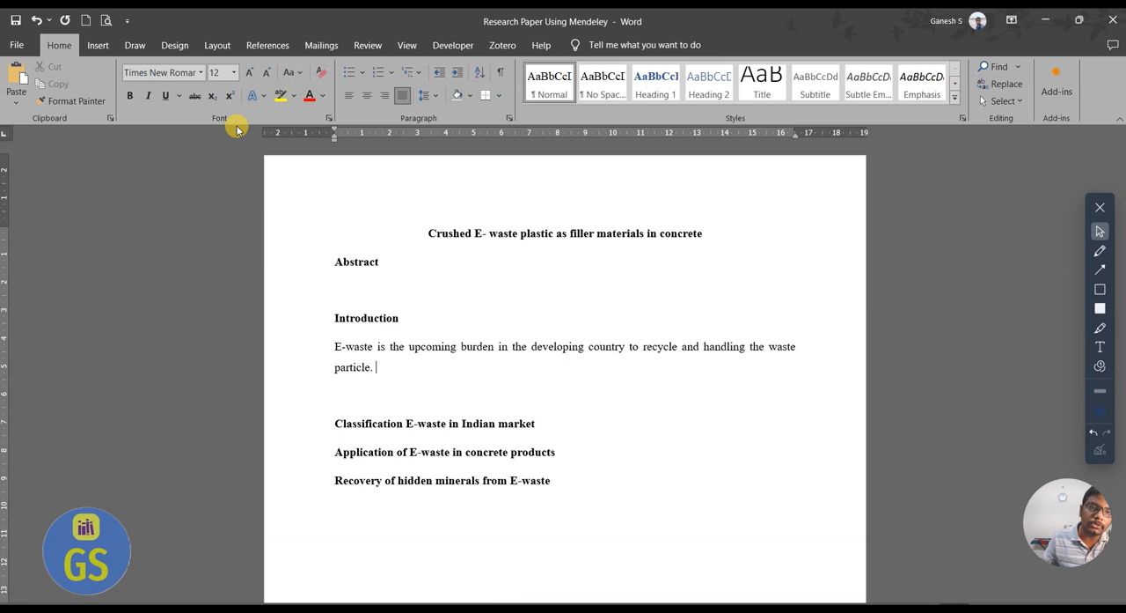
pyautogui.click(282, 46)
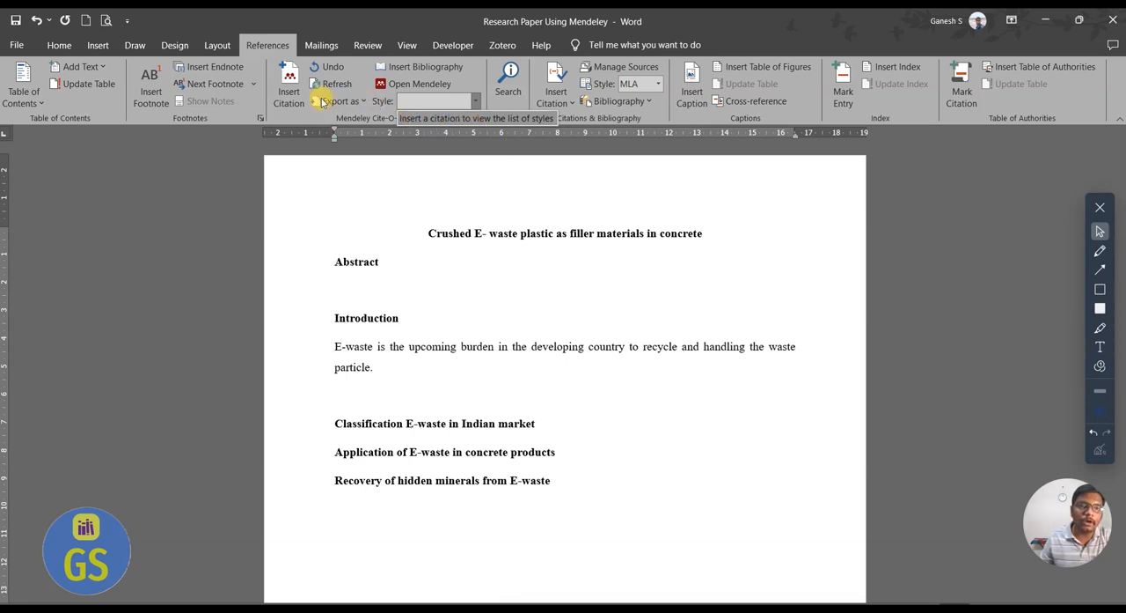
pyautogui.click(400, 88)
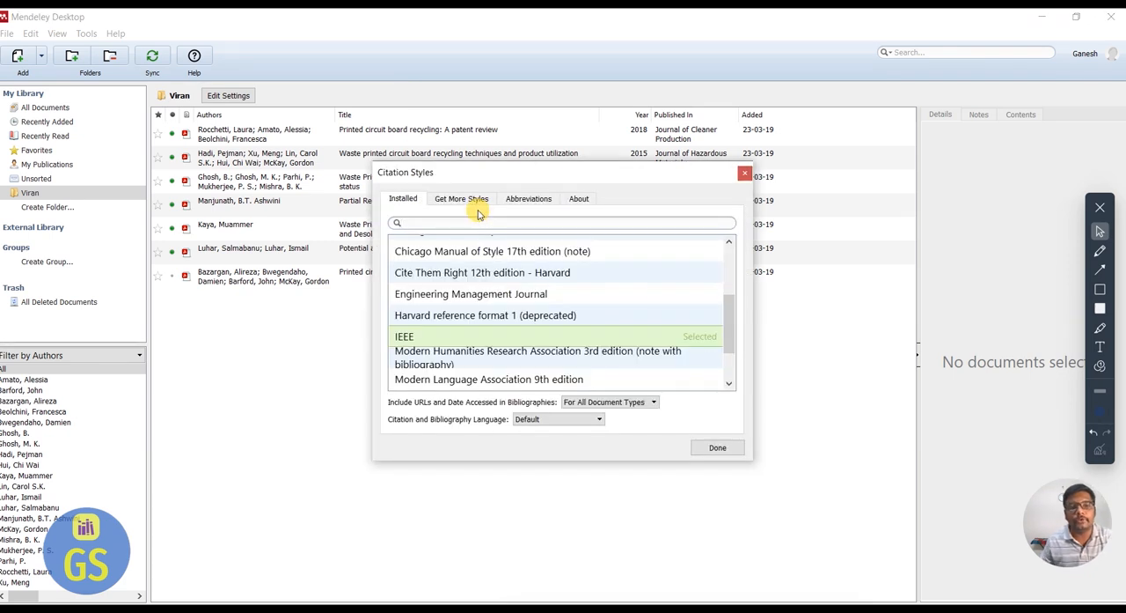
pyautogui.click(745, 173)
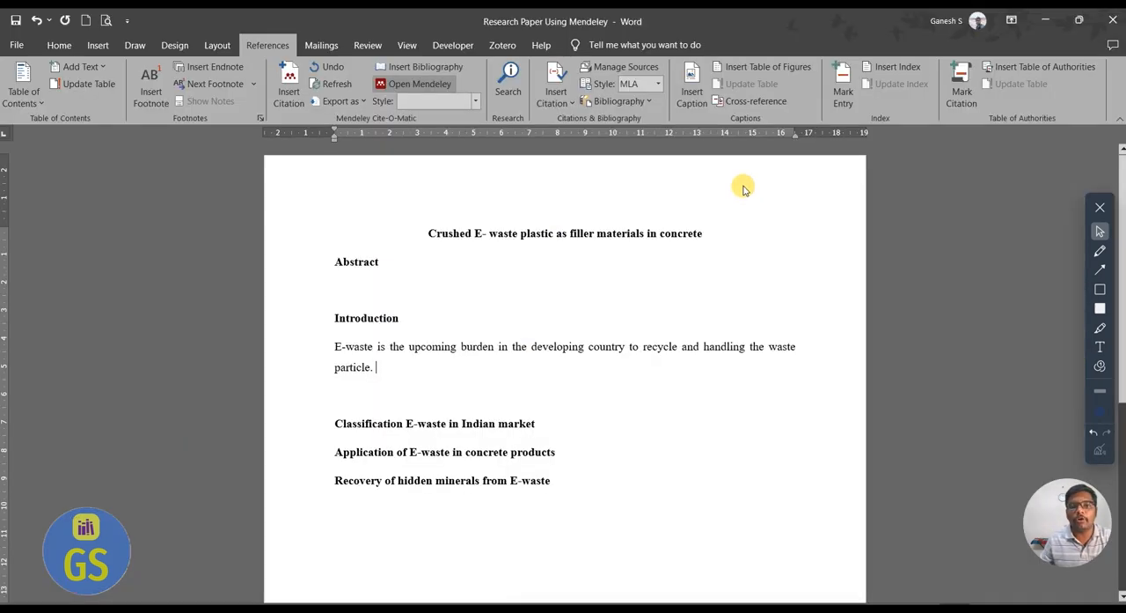
pyautogui.click(411, 86)
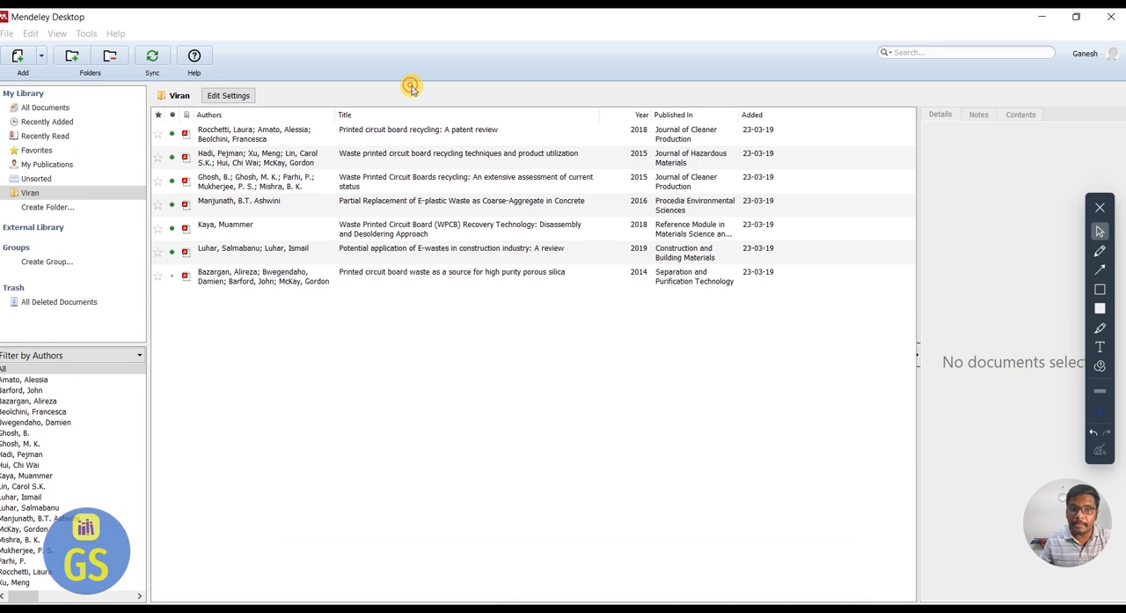
pyautogui.click(712, 446)
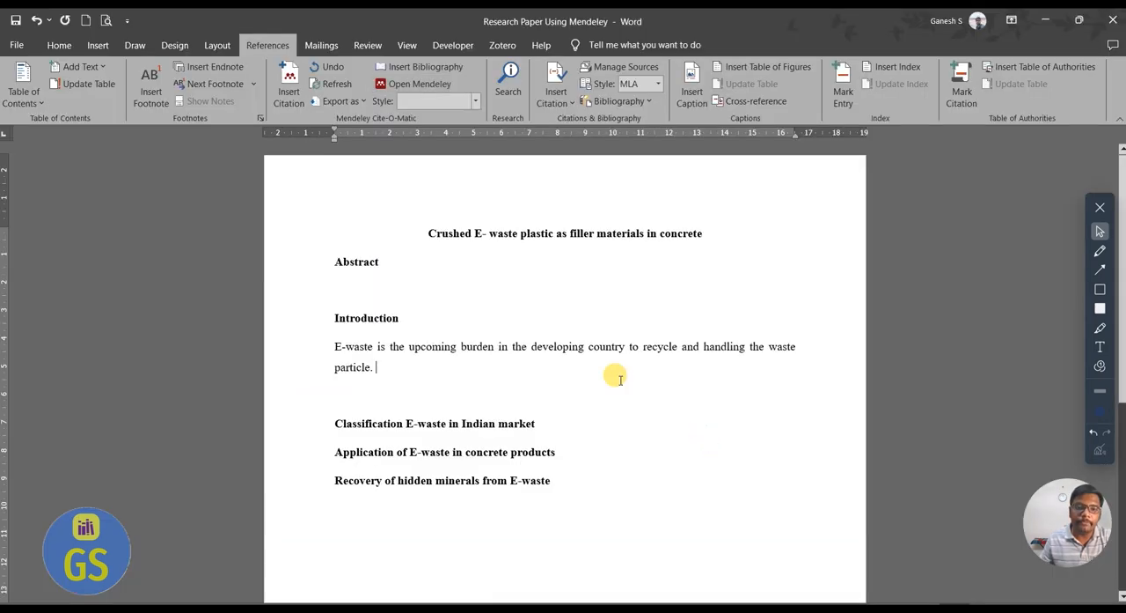
pyautogui.press('super')
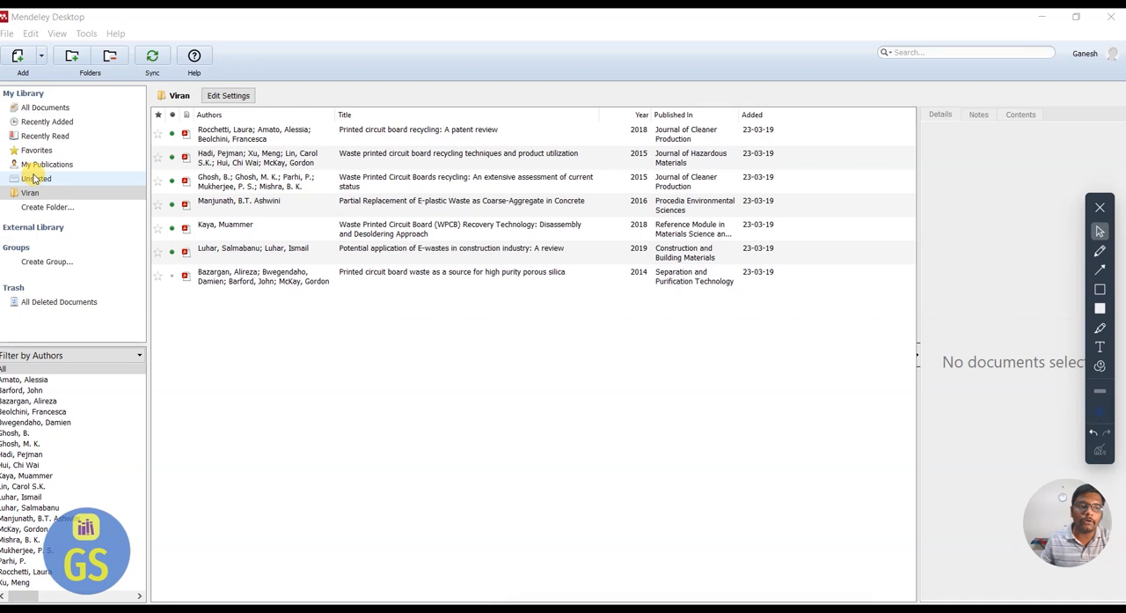
# Create a new folder named "E-waste" in the Mendeley library.
pyautogui.click(47, 193)
pyautogui.press('F2')
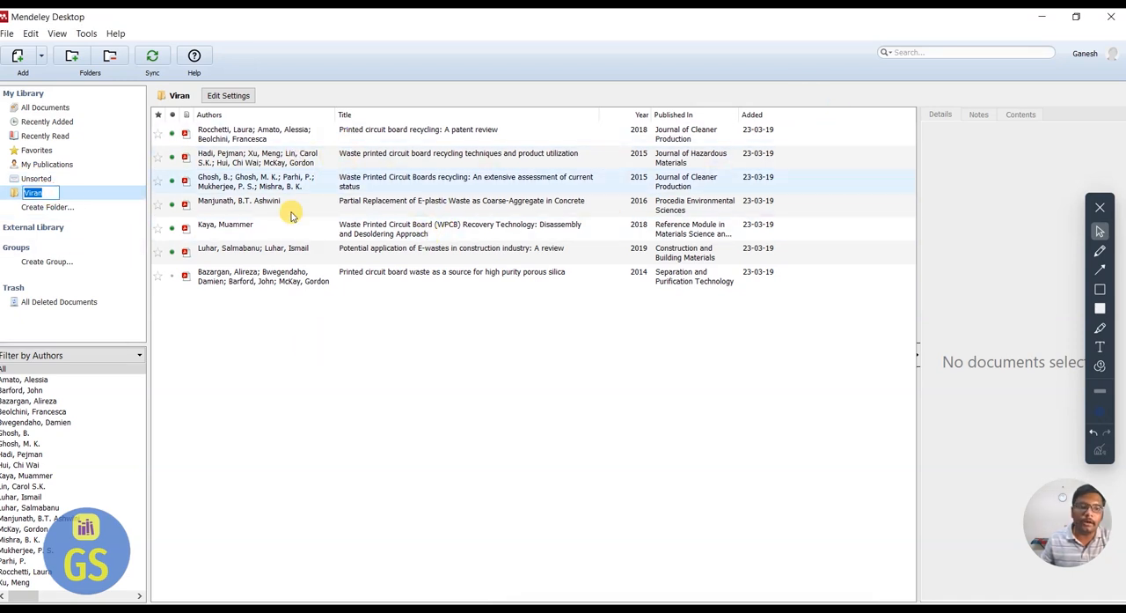
pyautogui.click(53, 207)
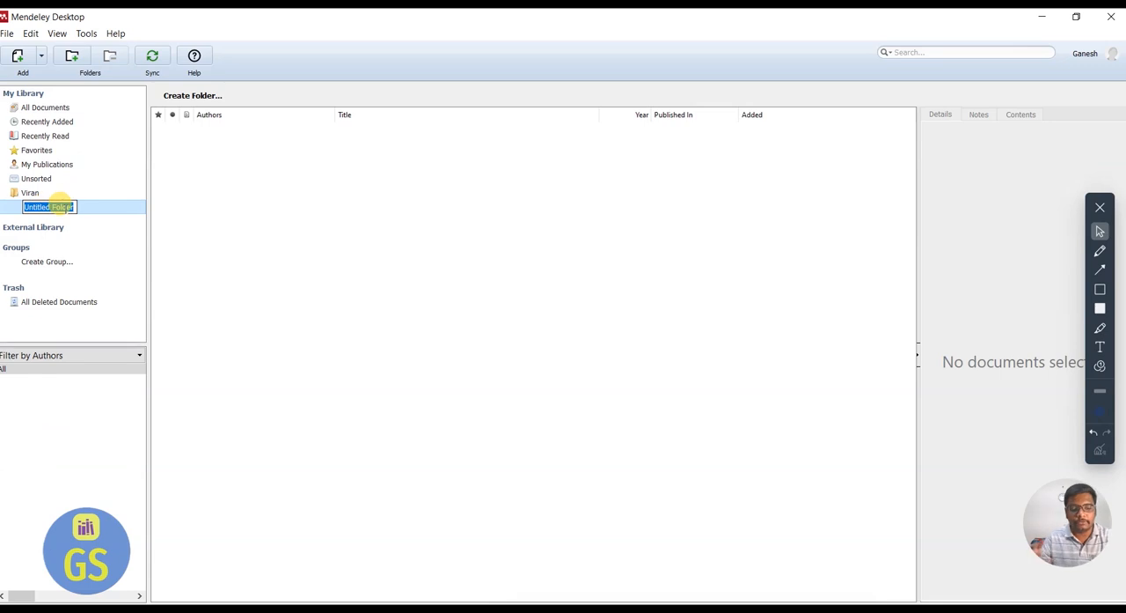
pyautogui.write('E-waste')
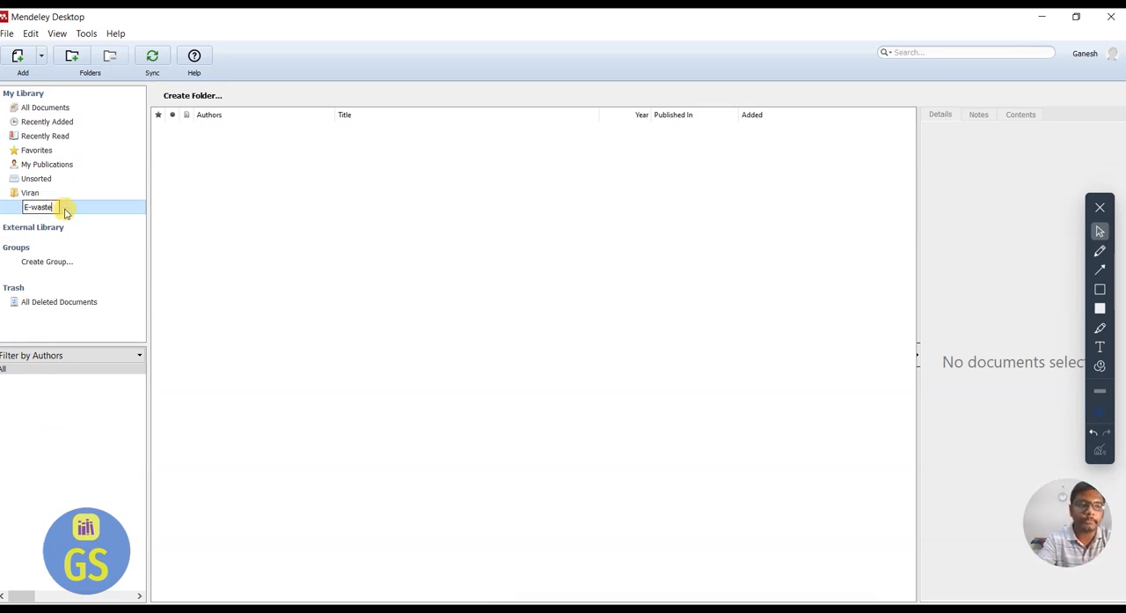
pyautogui.press('Return')
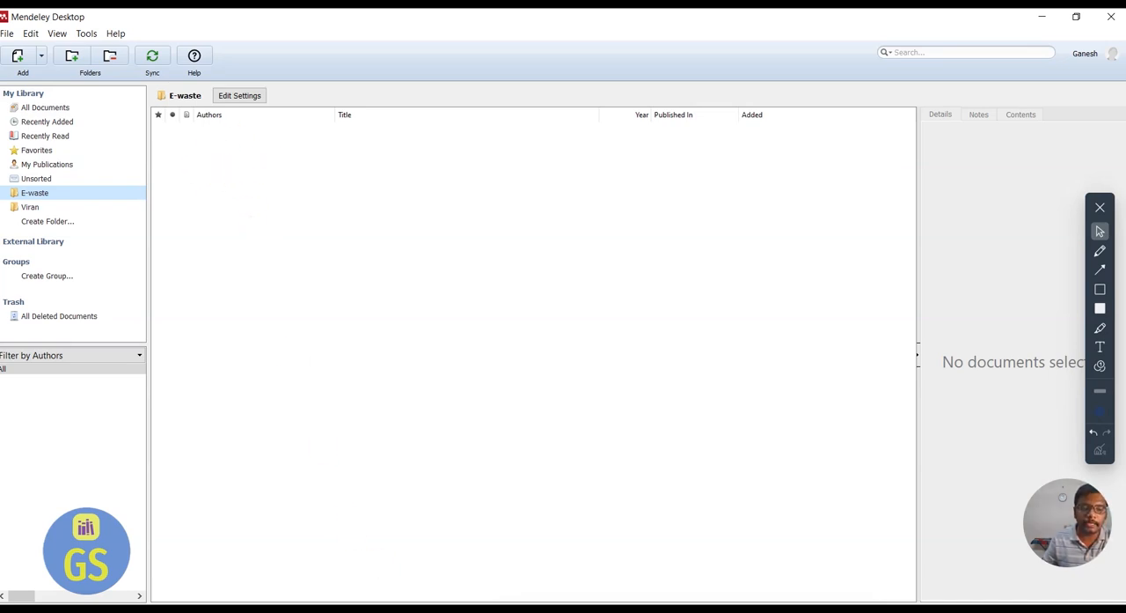
# Add all files from the Desktop's E-waste > Taguchi folder to the E-waste folder in the Mendeley library.
pyautogui.press('super')
pyautogui.click(625, 483)
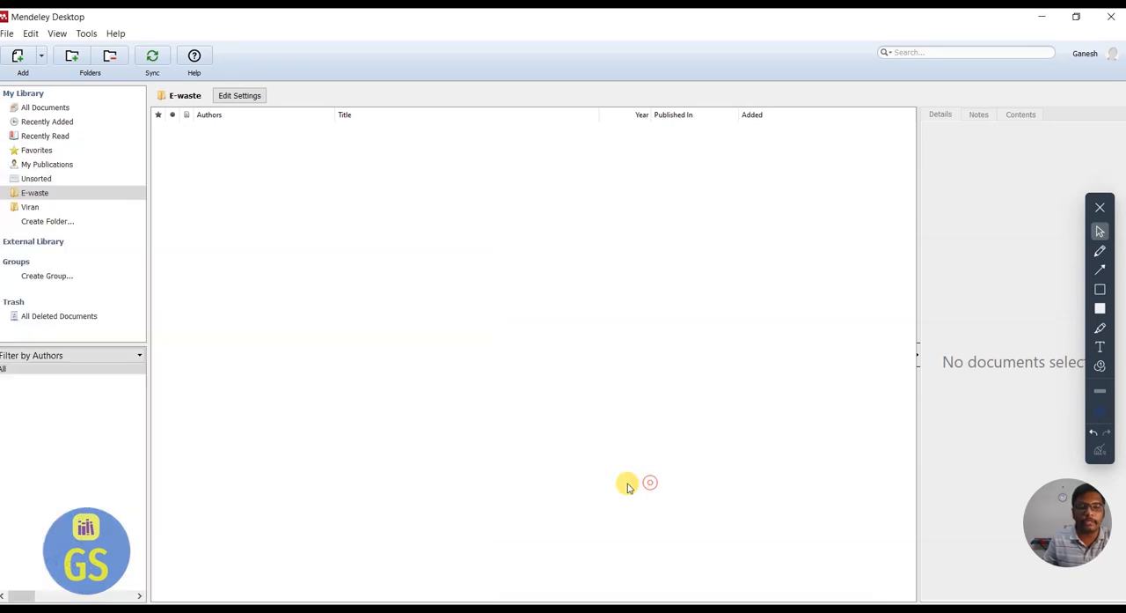
pyautogui.click(7, 33)
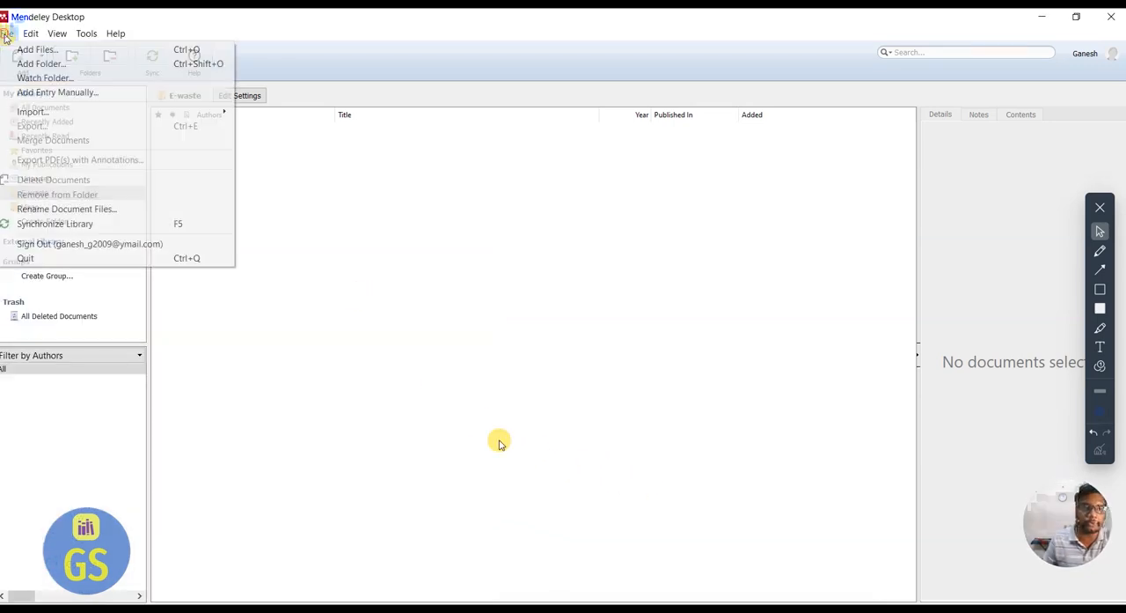
pyautogui.click(24, 50)
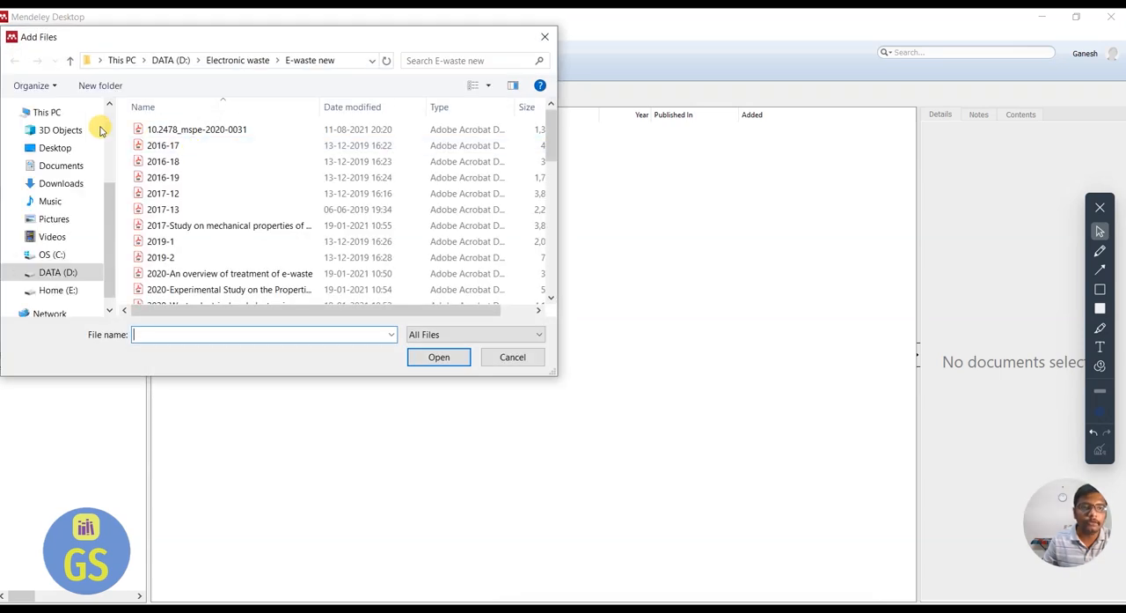
pyautogui.click(75, 150)
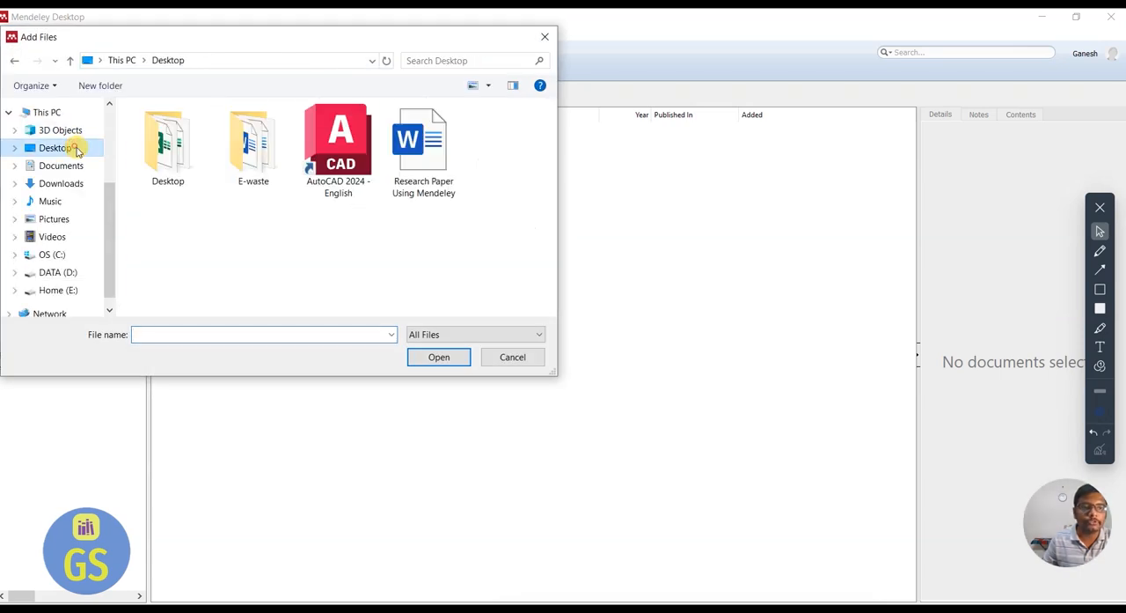
pyautogui.doubleClick(227, 158)
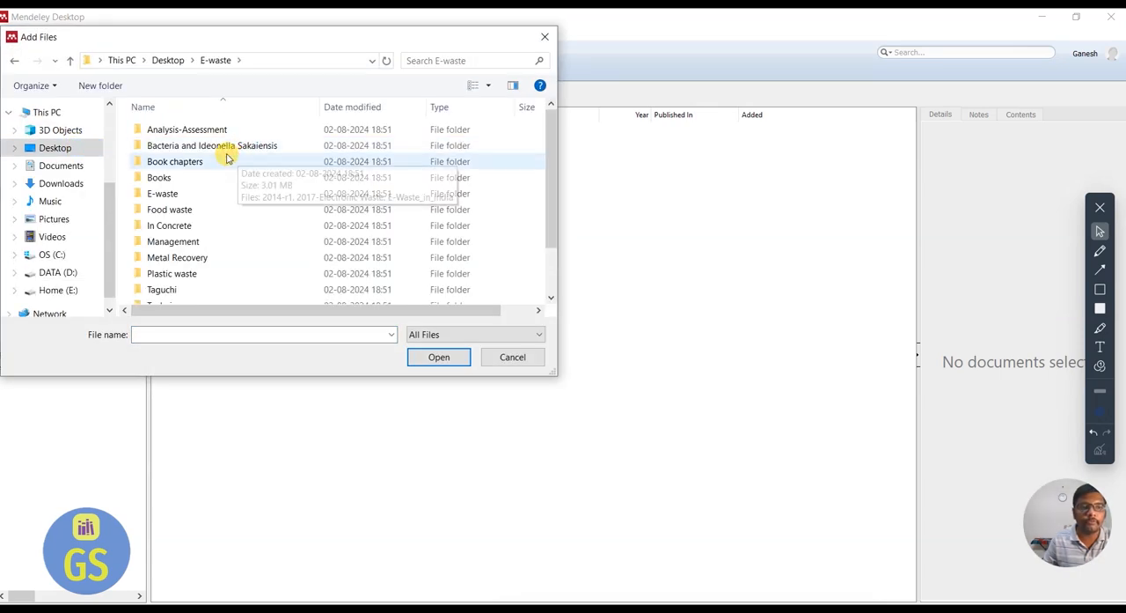
pyautogui.doubleClick(175, 193)
pyautogui.click(14, 60)
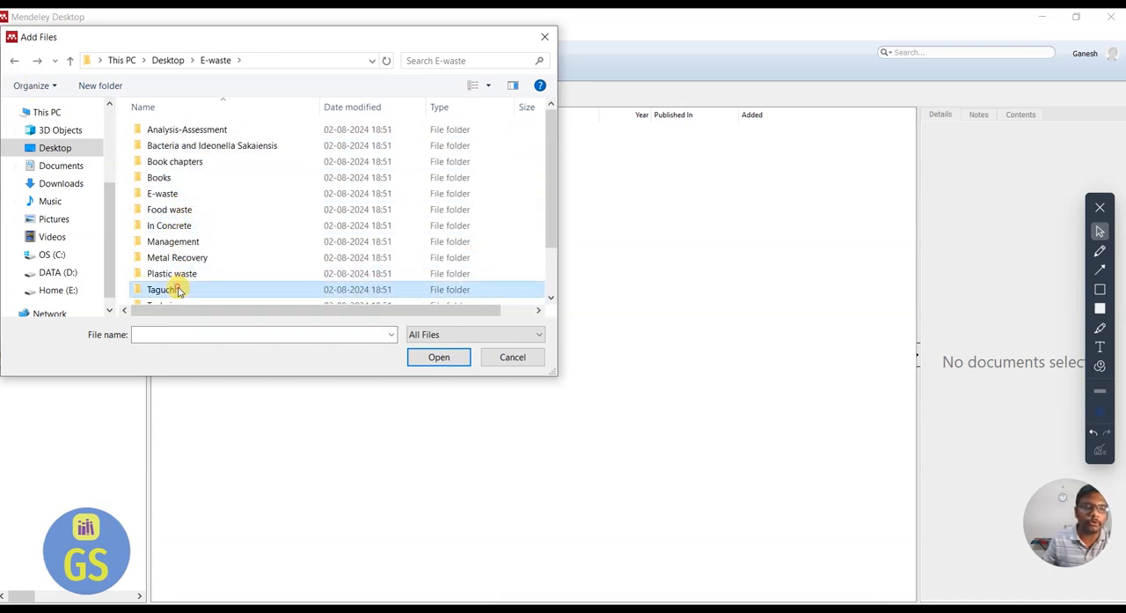
pyautogui.doubleClick(176, 290)
pyautogui.hotkey('ctrl', 'a')
pyautogui.click(439, 357)
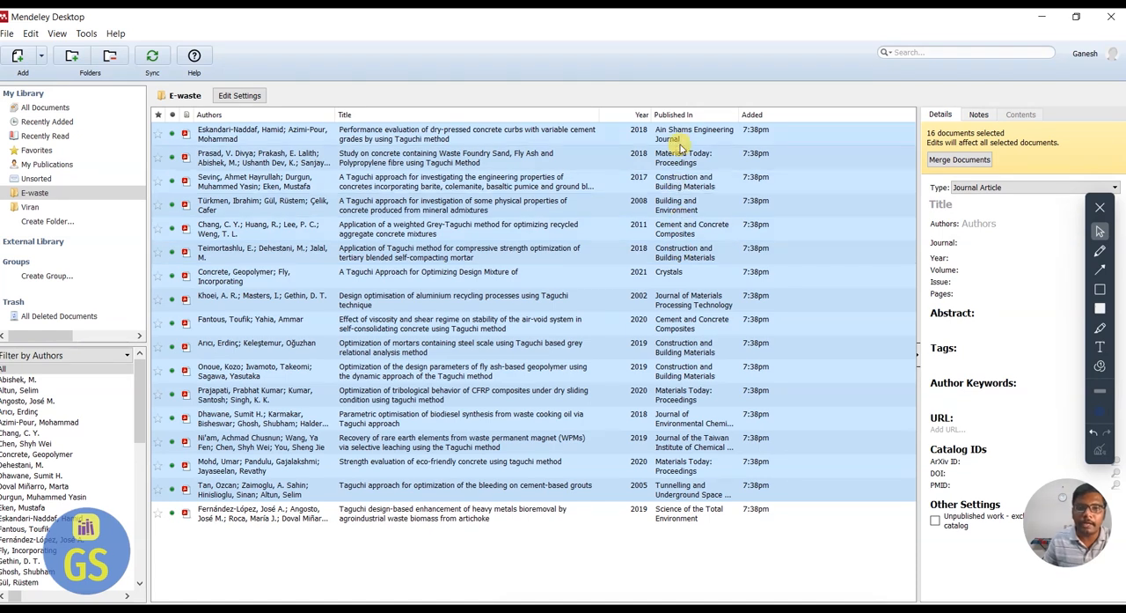
# Sort the E-waste documents by year in both directions, leaving the oldest papers first.
pyautogui.click(638, 116)
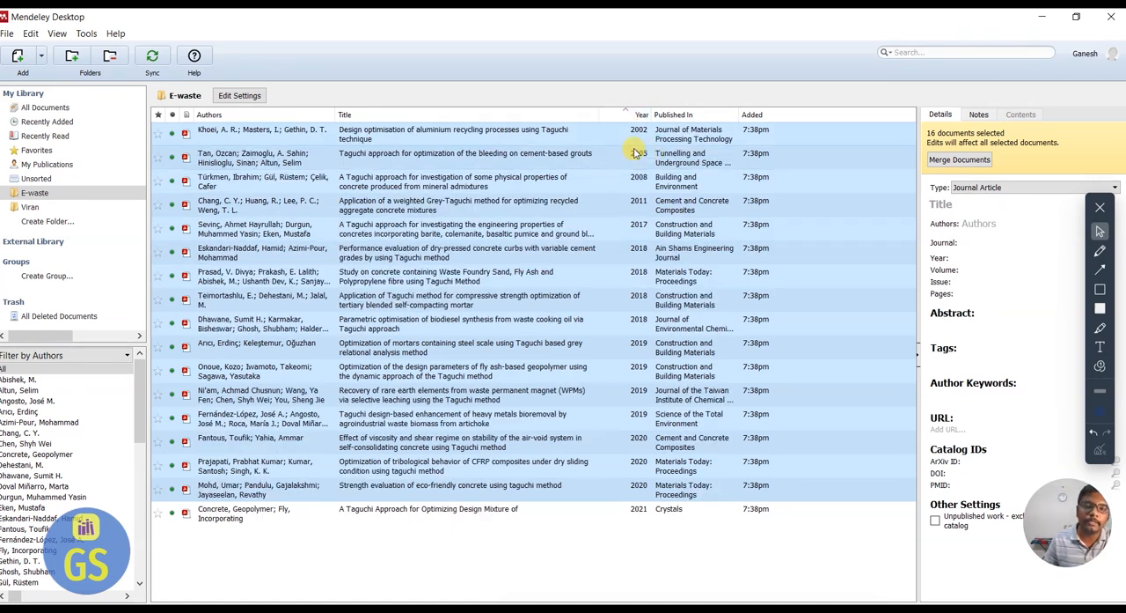
pyautogui.click(639, 115)
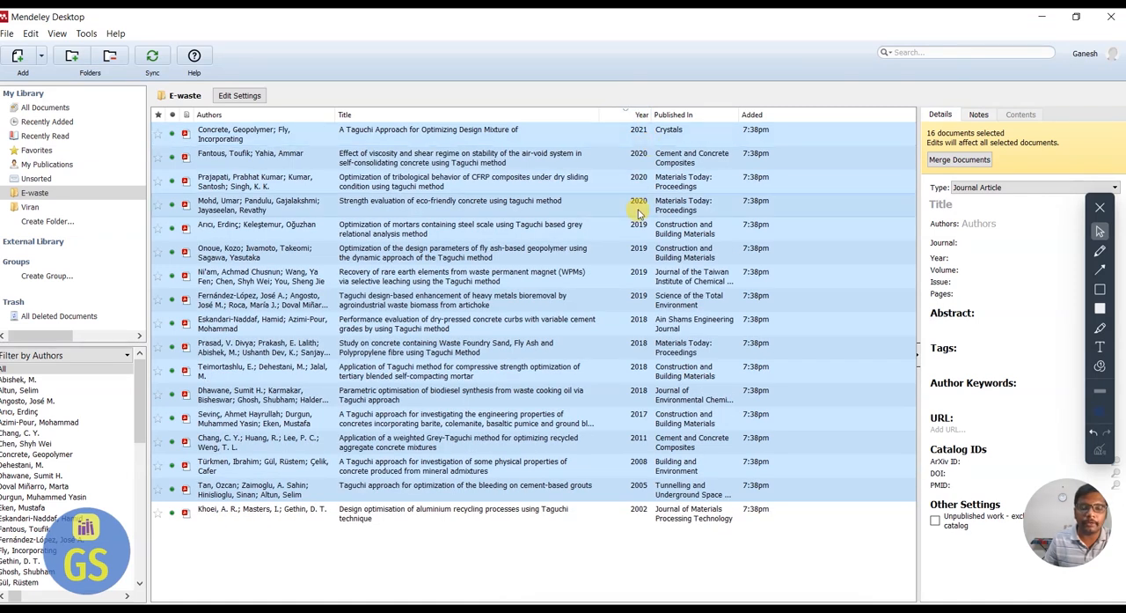
pyautogui.click(636, 115)
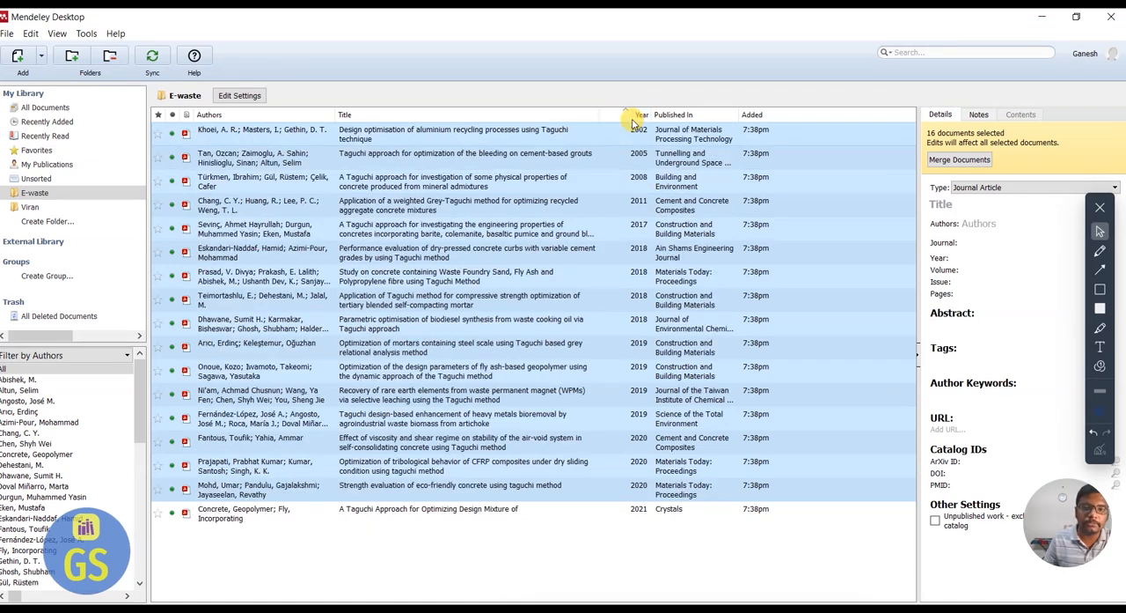
pyautogui.click(633, 117)
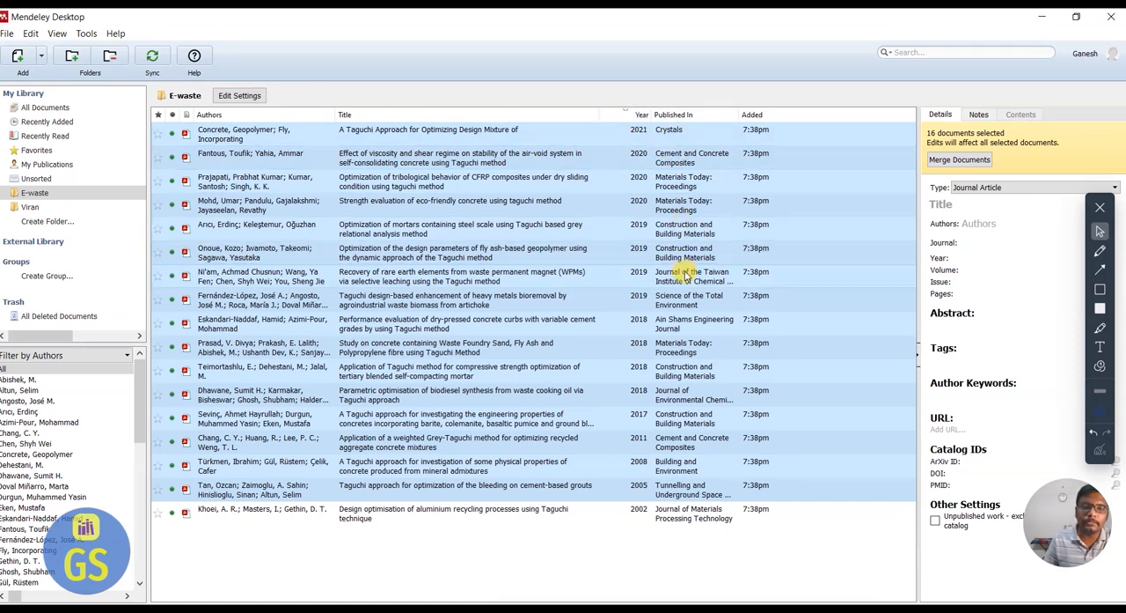
pyautogui.click(618, 115)
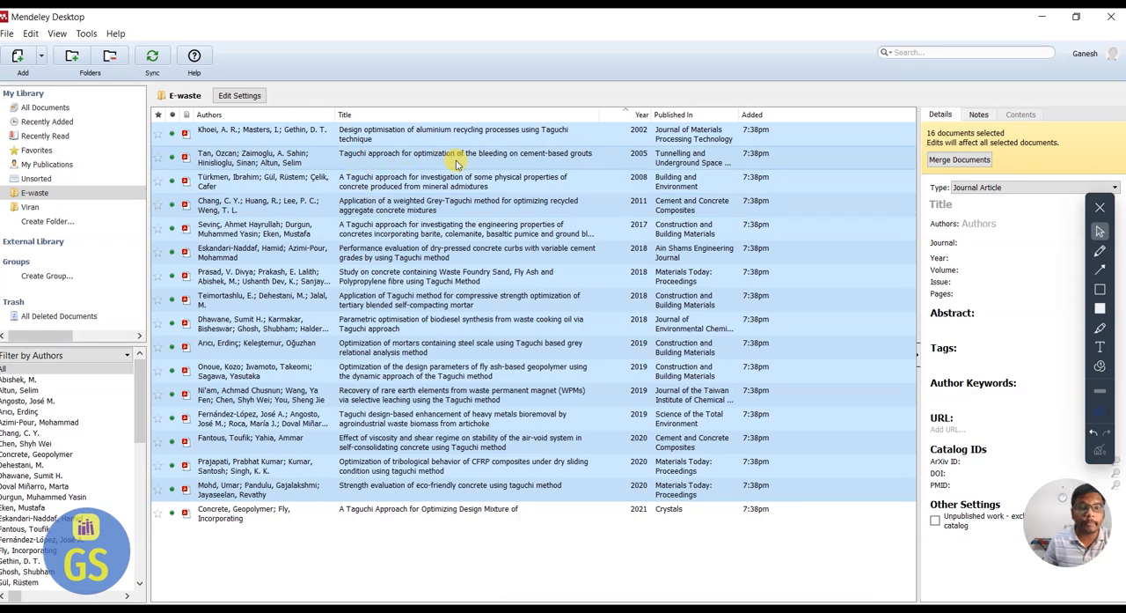
# Review the details of the 2005 paper on Taguchi optimization of bleeding in cement-based grouts, including its abstract, keywords and catalog IDs.
pyautogui.click(568, 161)
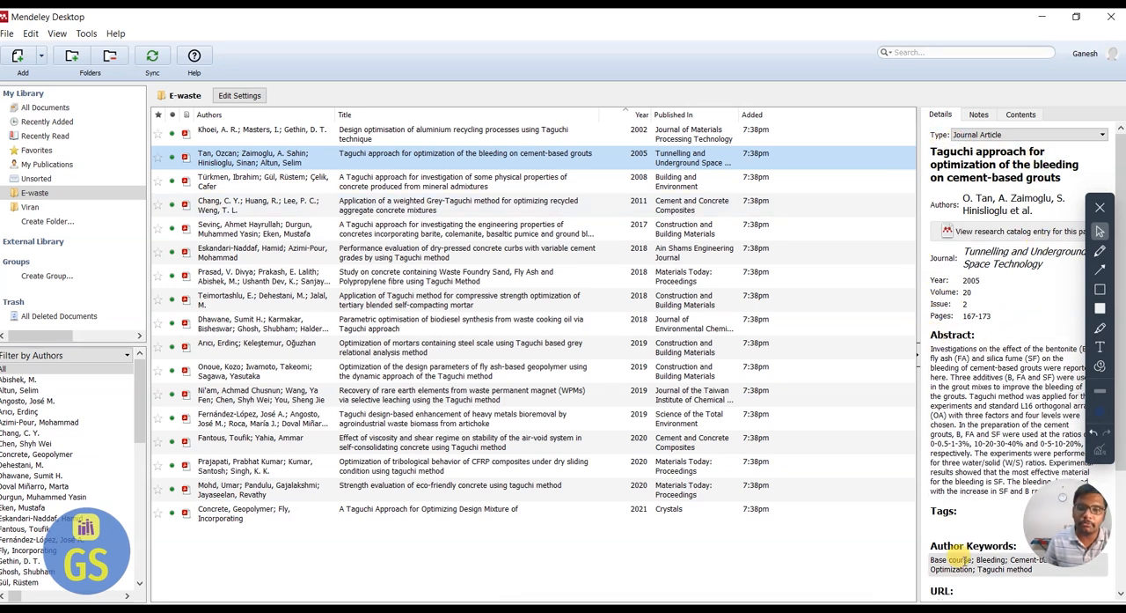
pyautogui.scroll(-1, 959, 528)
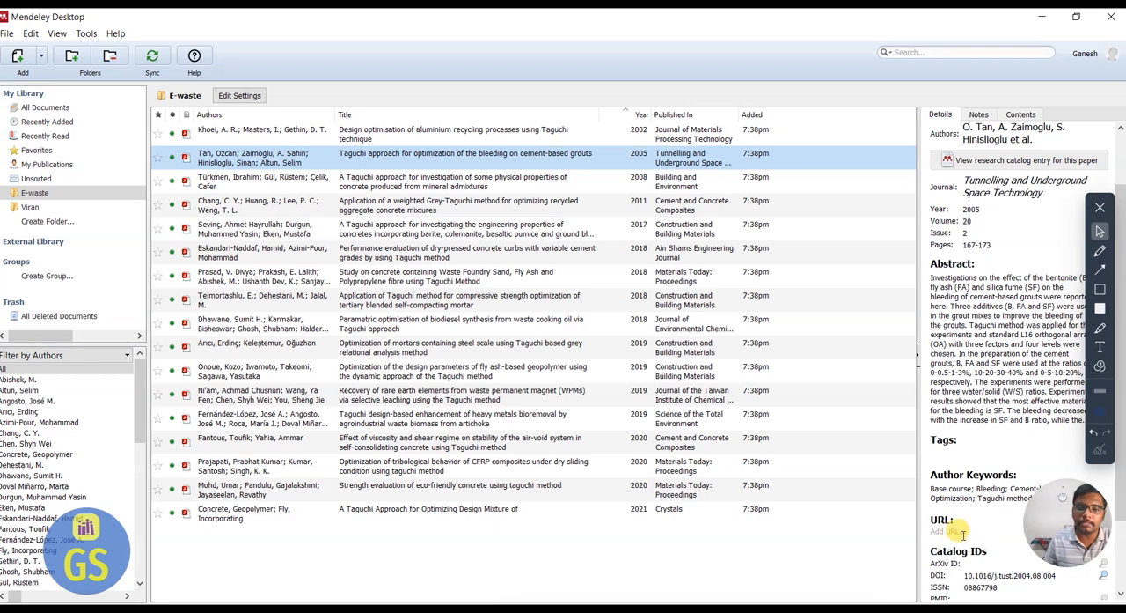
pyautogui.scroll(-1, 959, 528)
pyautogui.scroll(-1, 948, 531)
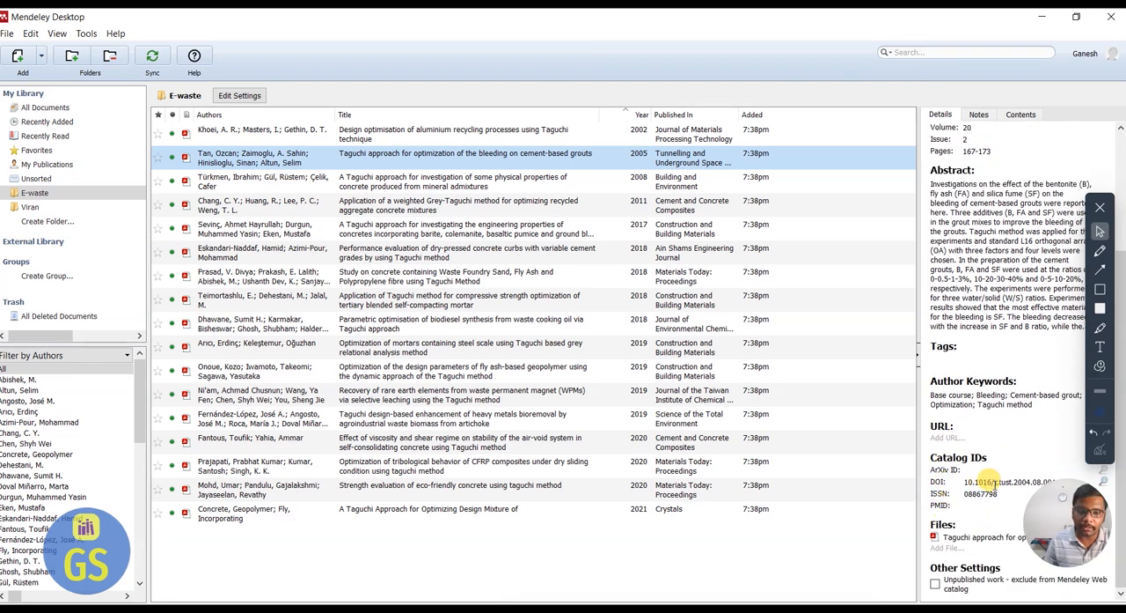
pyautogui.scroll(2, 938, 377)
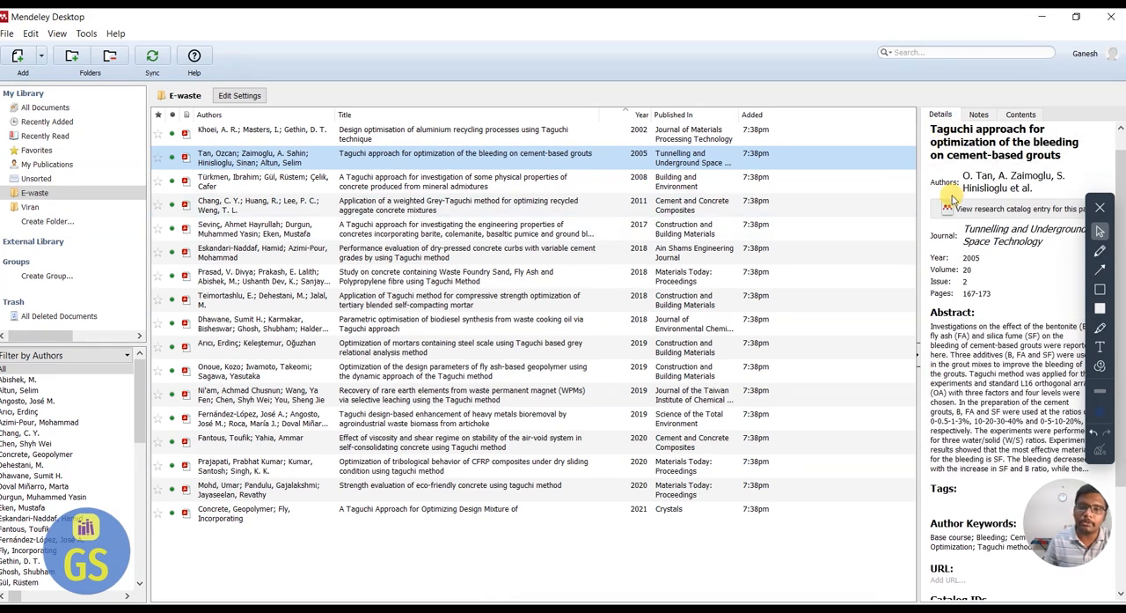
# Open the selected paper and highlight "Investigations on the effect of the bentonite (B), fly ash (FA) and silica fume (SF)" in its abstract.
pyautogui.doubleClick(512, 160)
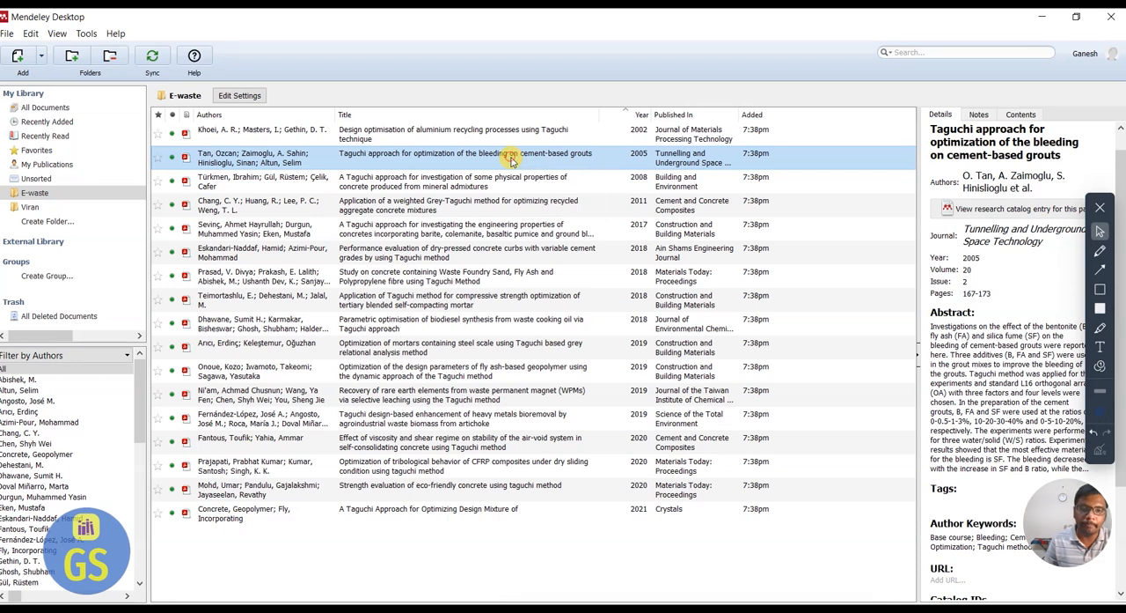
pyautogui.scroll(-3, 506, 264)
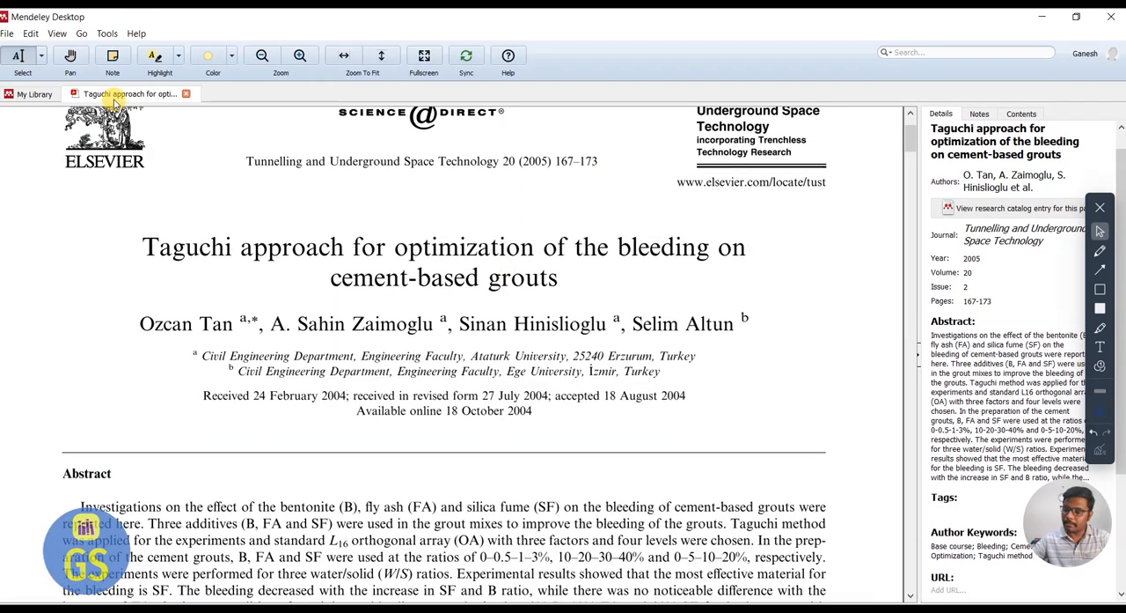
pyautogui.scroll(-6, 237, 370)
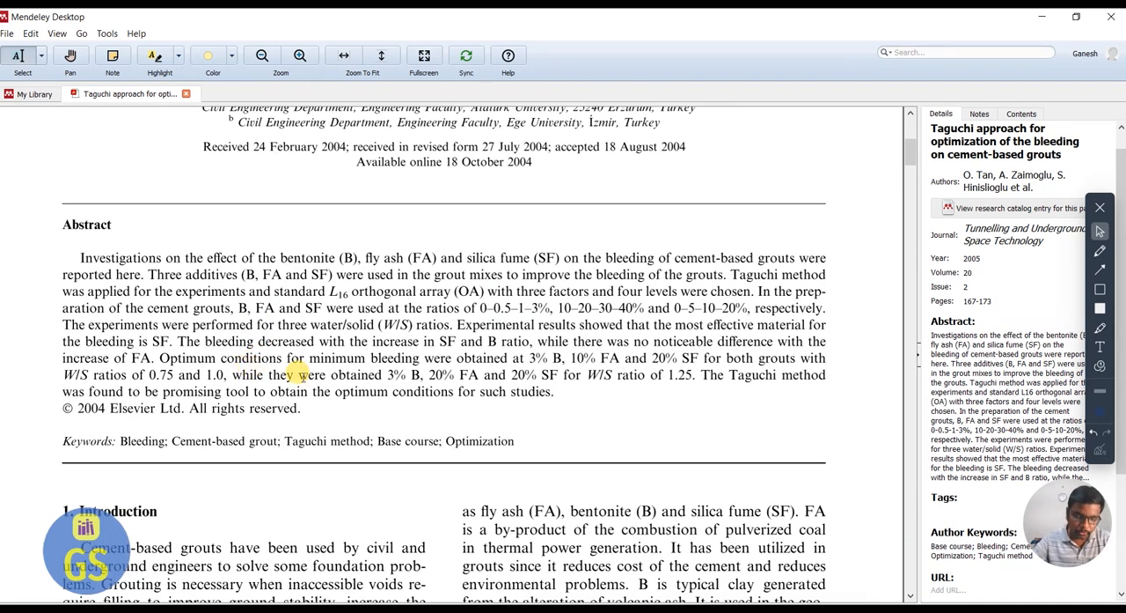
pyautogui.scroll(-3, 264, 374)
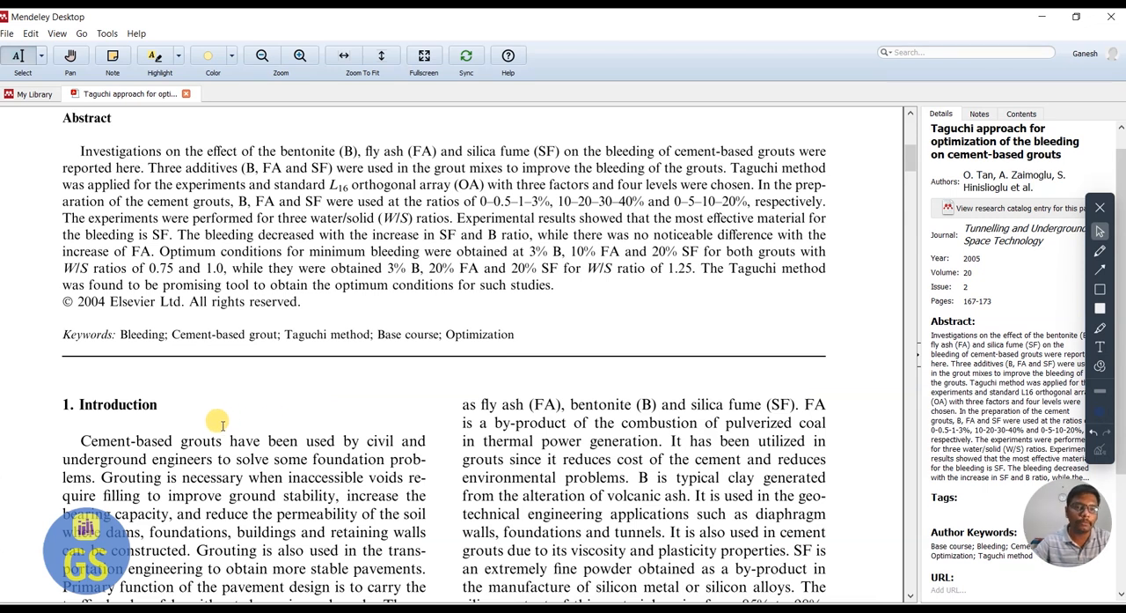
pyautogui.click(155, 58)
pyautogui.moveTo(80, 150); pyautogui.dragTo(554, 150)
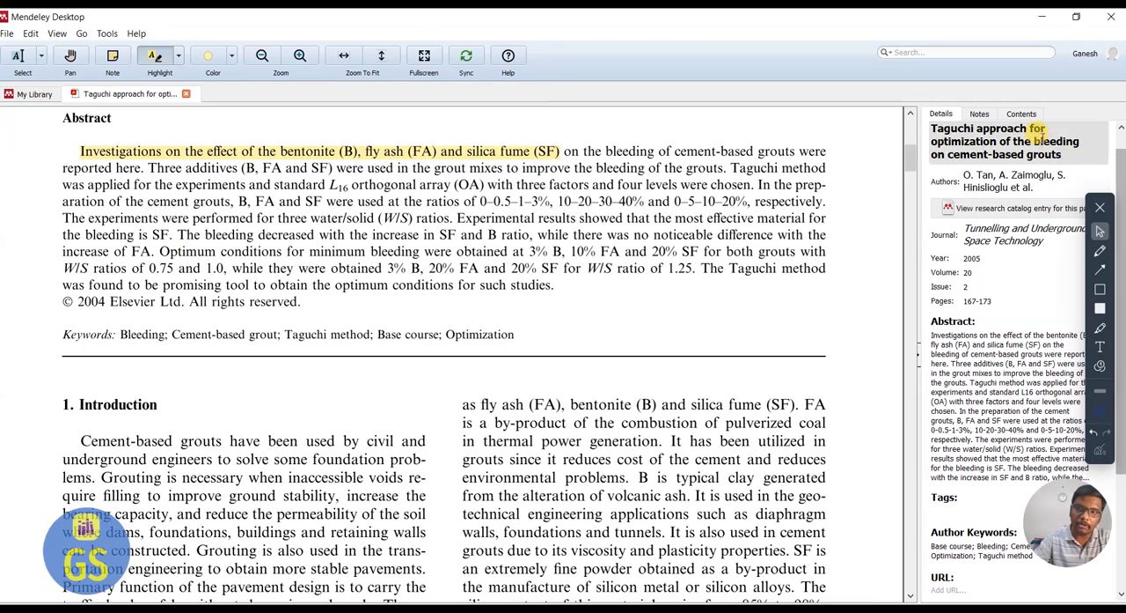
# Start a general note on the paper reading "The studies highlighted about the application of bentonite, fly ash and silica fume".
pyautogui.click(979, 114)
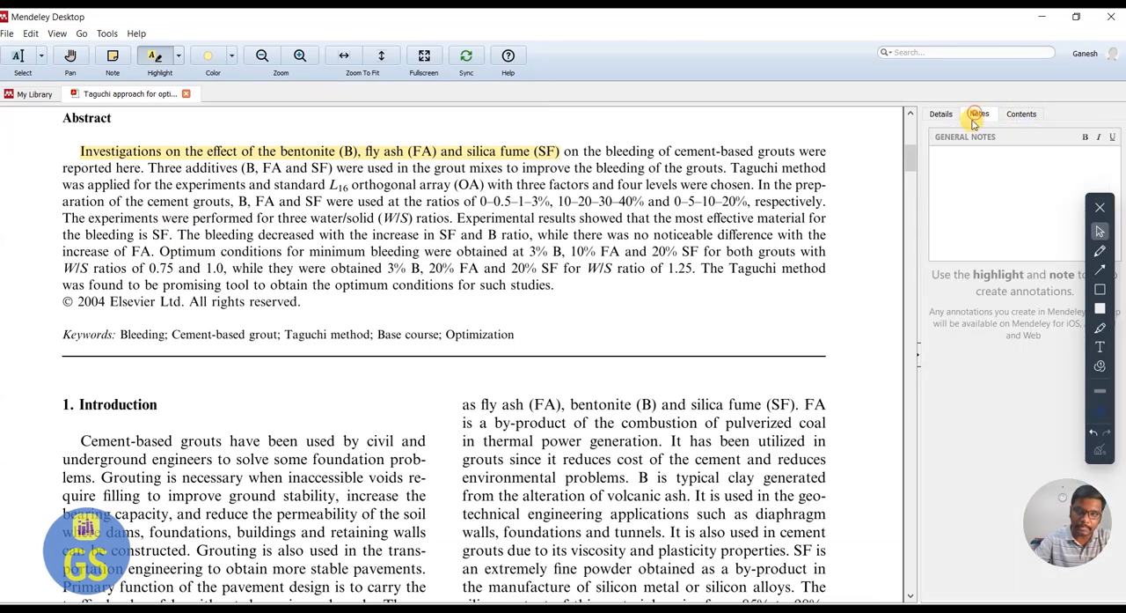
pyautogui.click(967, 165)
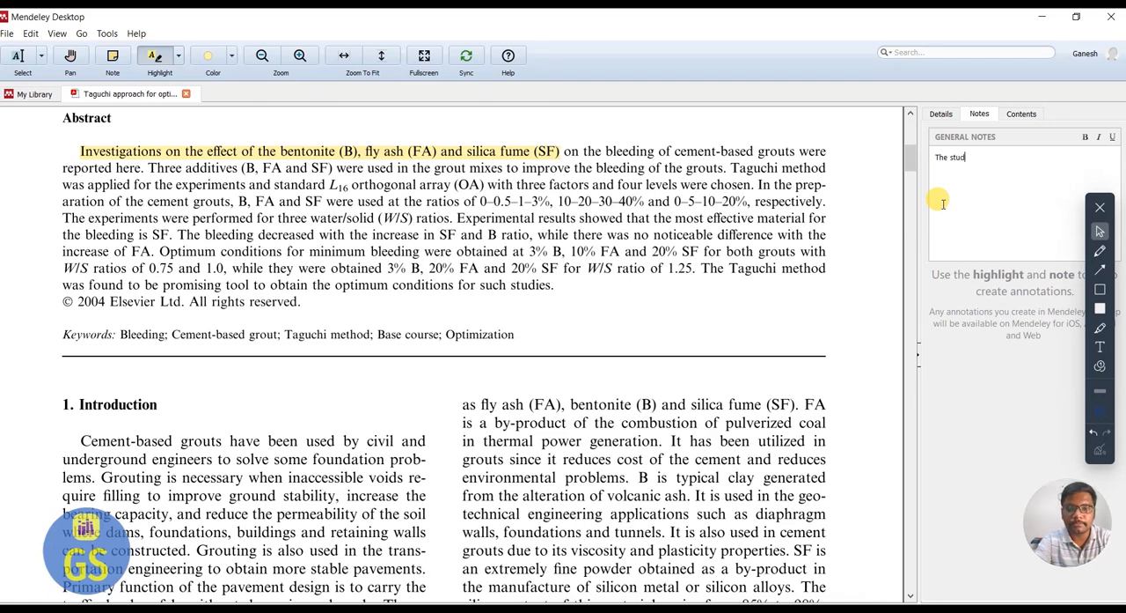
pyautogui.write('ghet')
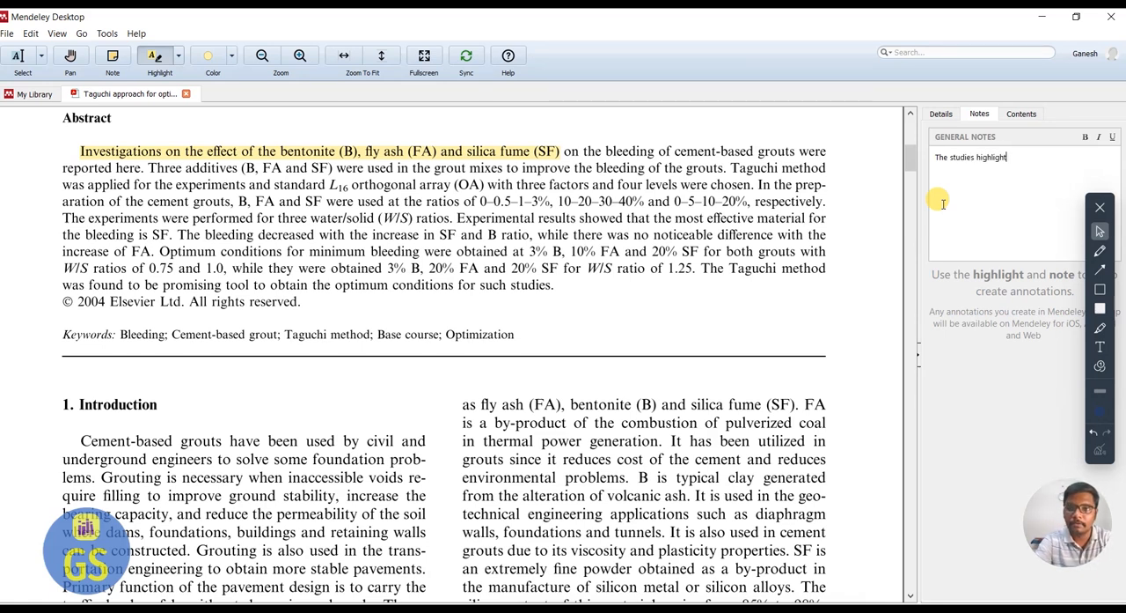
pyautogui.write('ed about ')
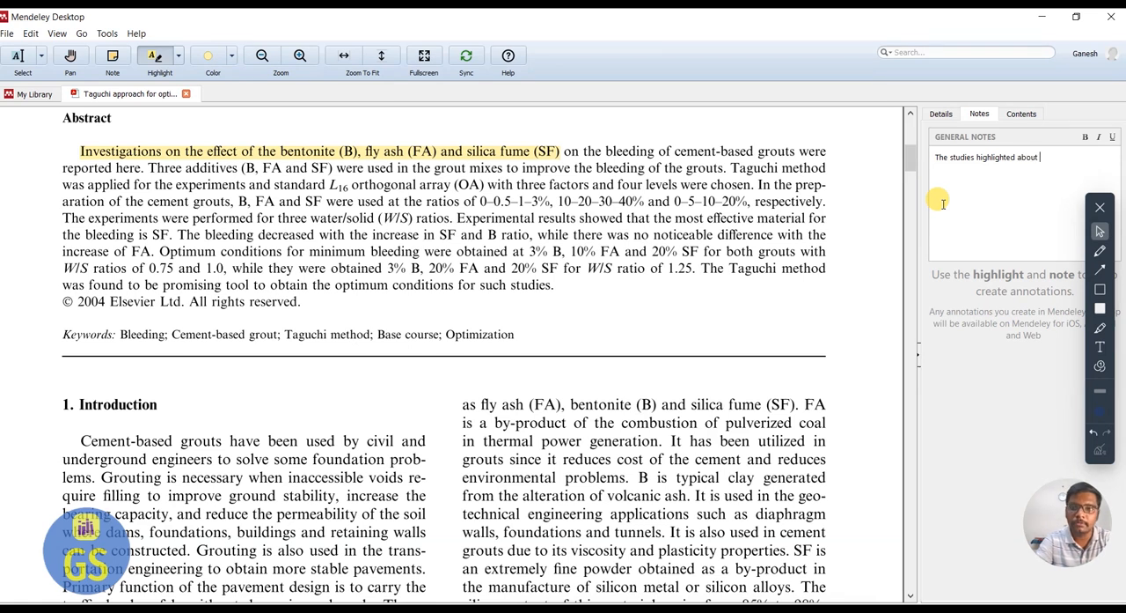
pyautogui.write('the application of')
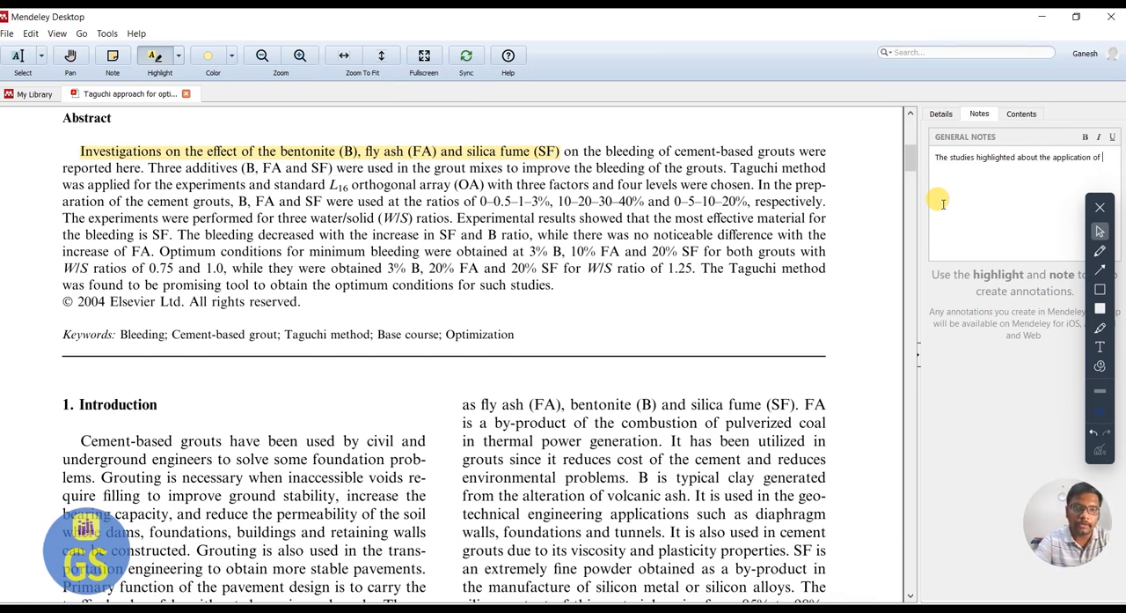
pyautogui.write(' bentoni')
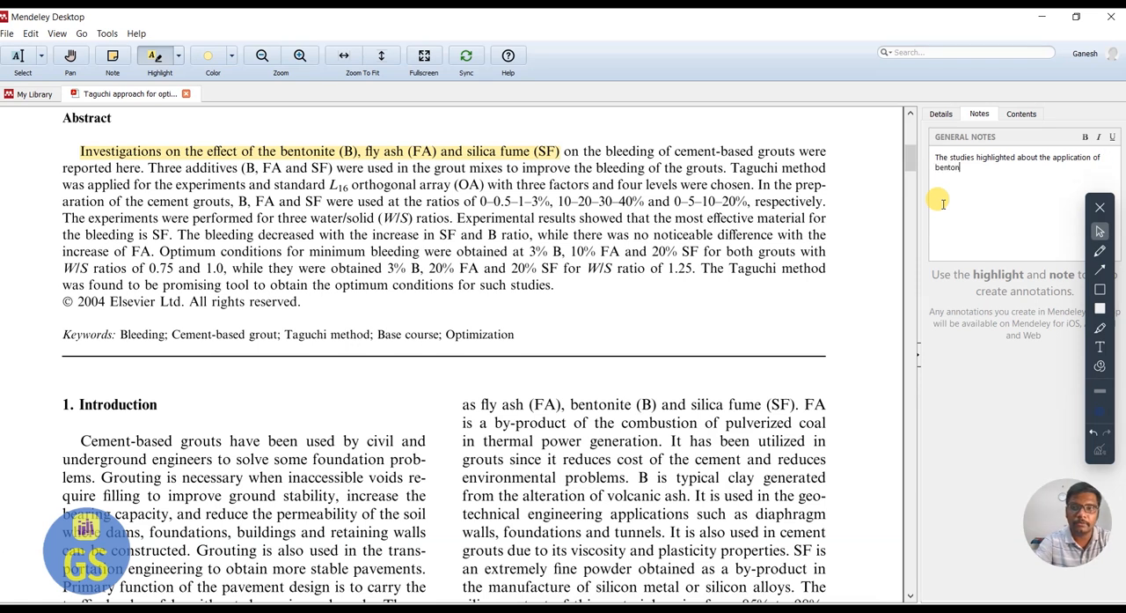
pyautogui.write('te')
pyautogui.write(', fl')
pyautogui.write('y s')
pyautogui.write('h and')
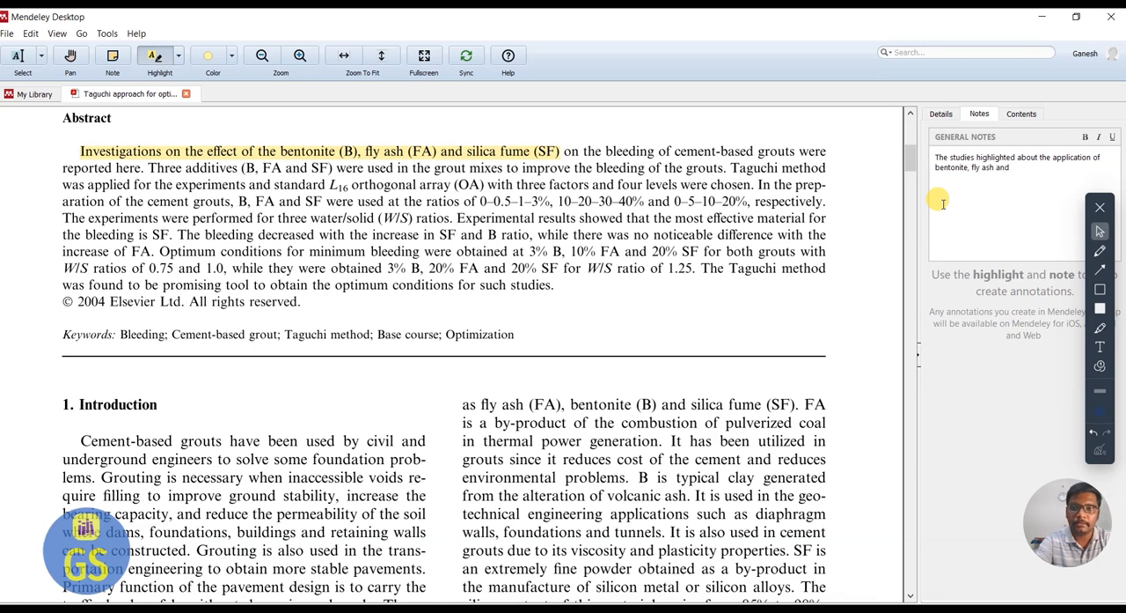
pyautogui.write(' silica fume on bl')
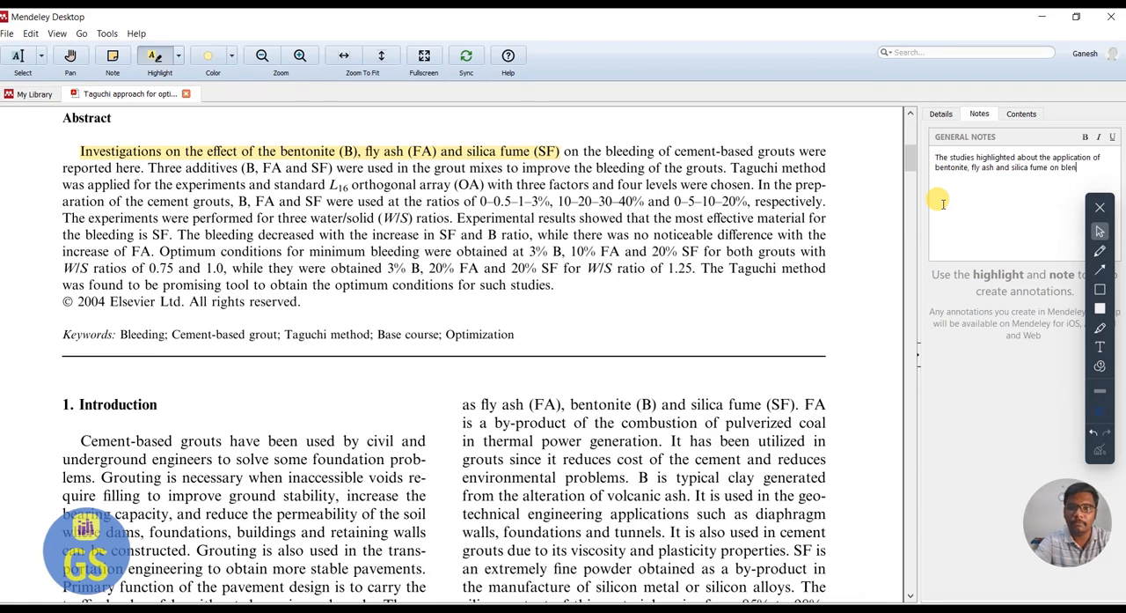
pyautogui.write('eeding')
pyautogui.write(' of cemnet')
# Continue the general note's sentence with "on bleeding of cement grout".
pyautogui.press('BackSpace')
pyautogui.press('BackSpace')
pyautogui.press('BackSpace')
pyautogui.press('BackSpace')
pyautogui.write('ent grout')
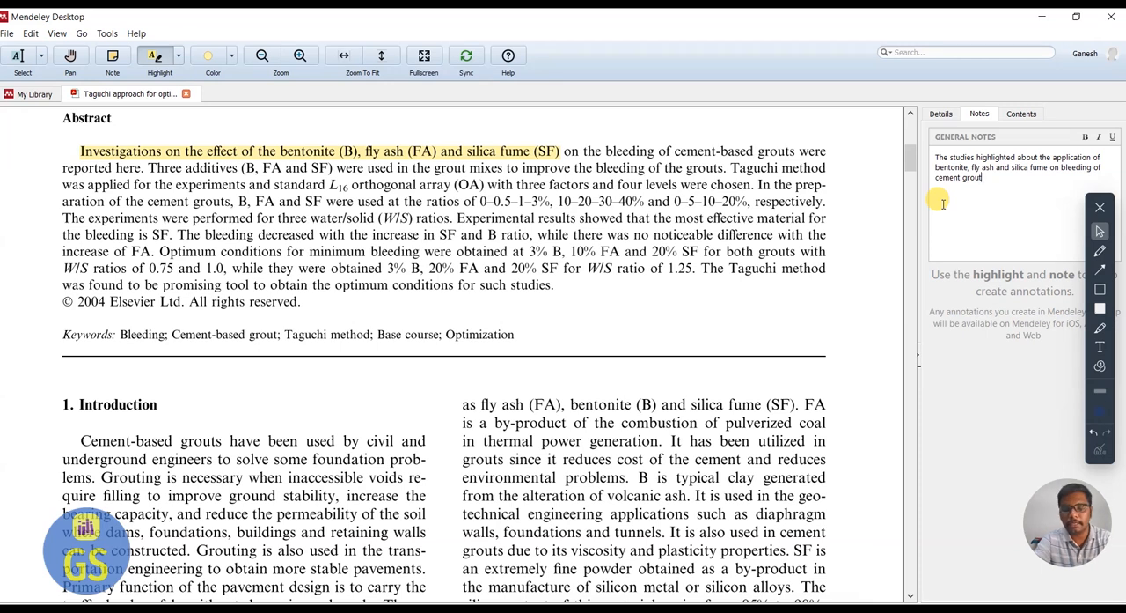
pyautogui.write('ba')
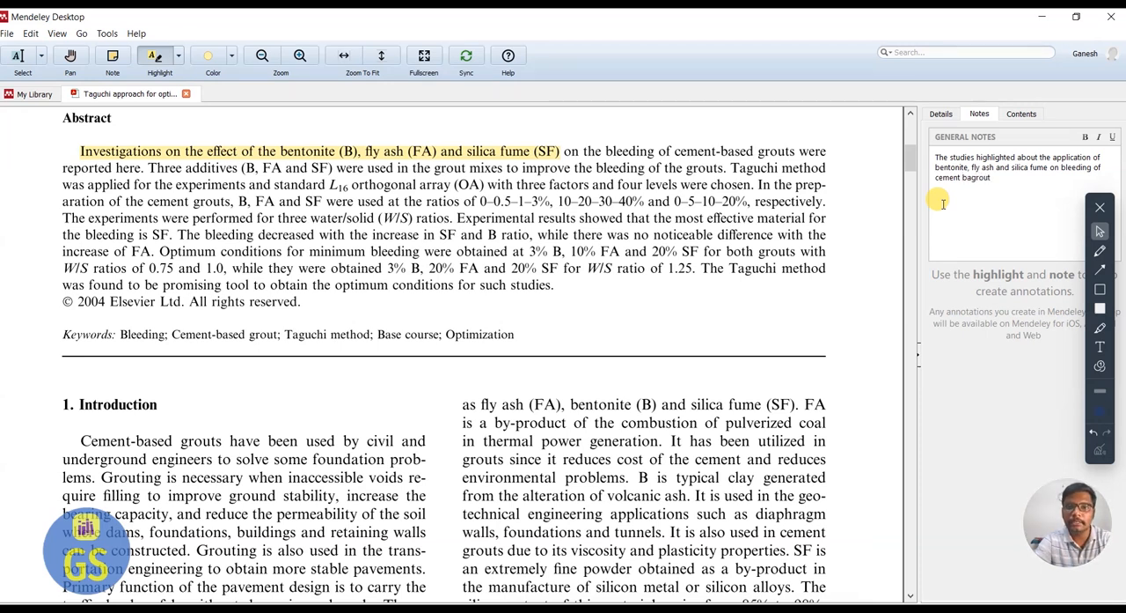
pyautogui.write('sed,')
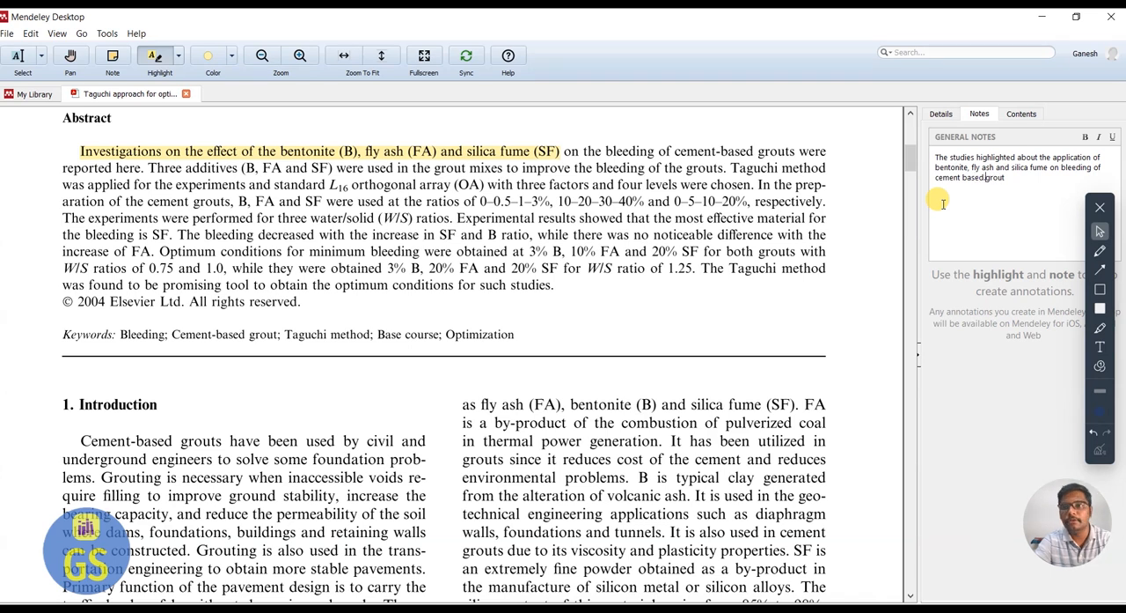
# Insert the word "based" between "cement" and "grout" in the general note.
pyautogui.press('BackSpace')
pyautogui.press('BackSpace')
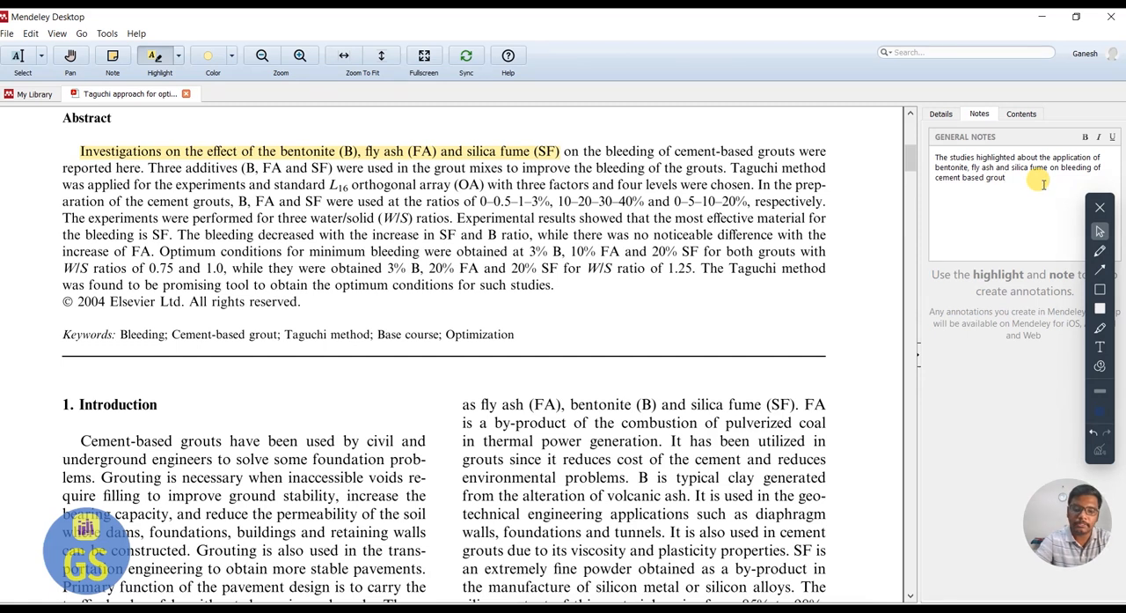
# Add a second sentence to the general note beginning "it is also discussed about the various proportion of mix like".
pyautogui.write('Thit is also')
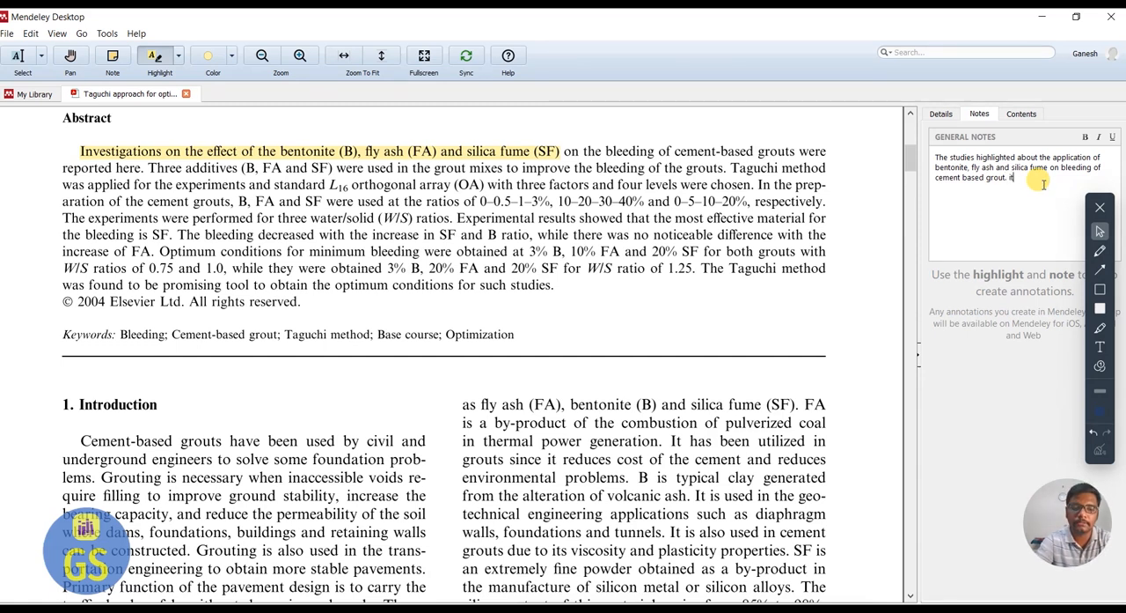
pyautogui.write(' discussed about the')
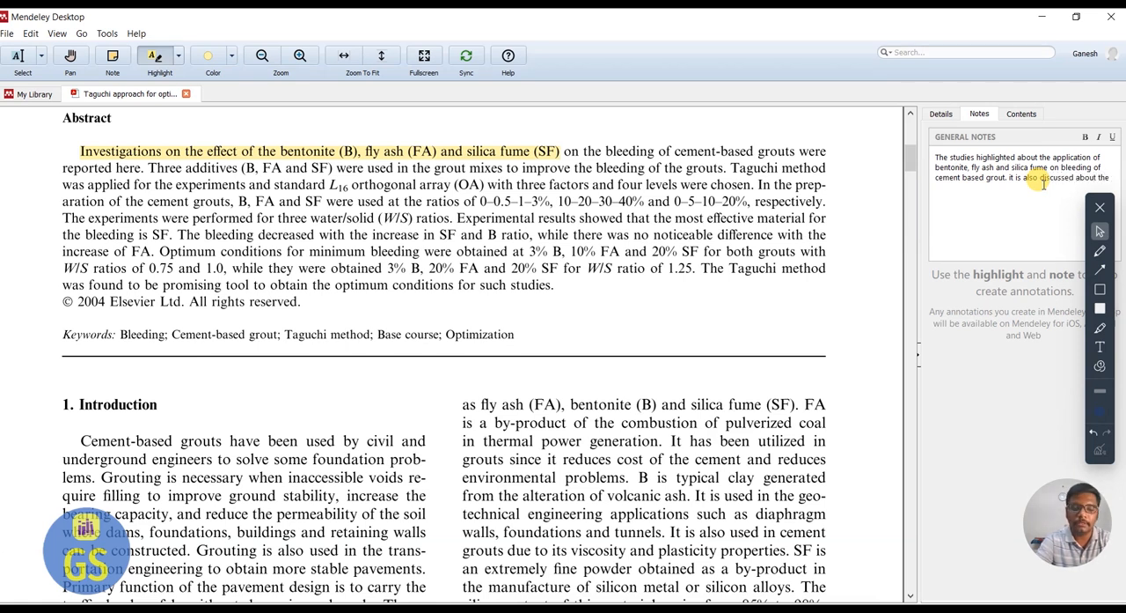
pyautogui.write(' various')
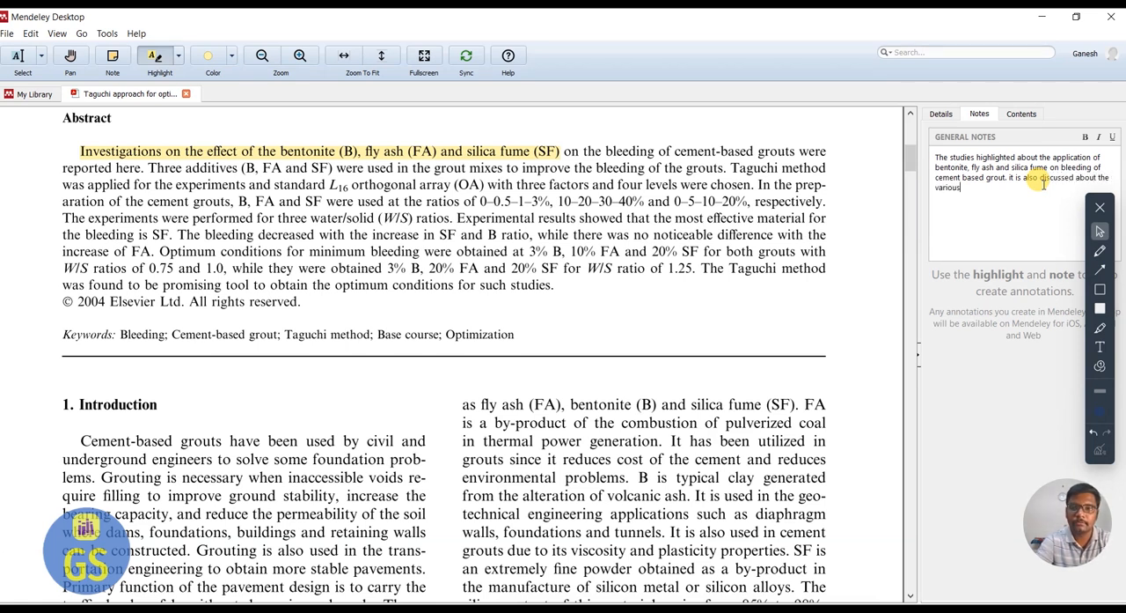
pyautogui.write(' proportion of mix like')
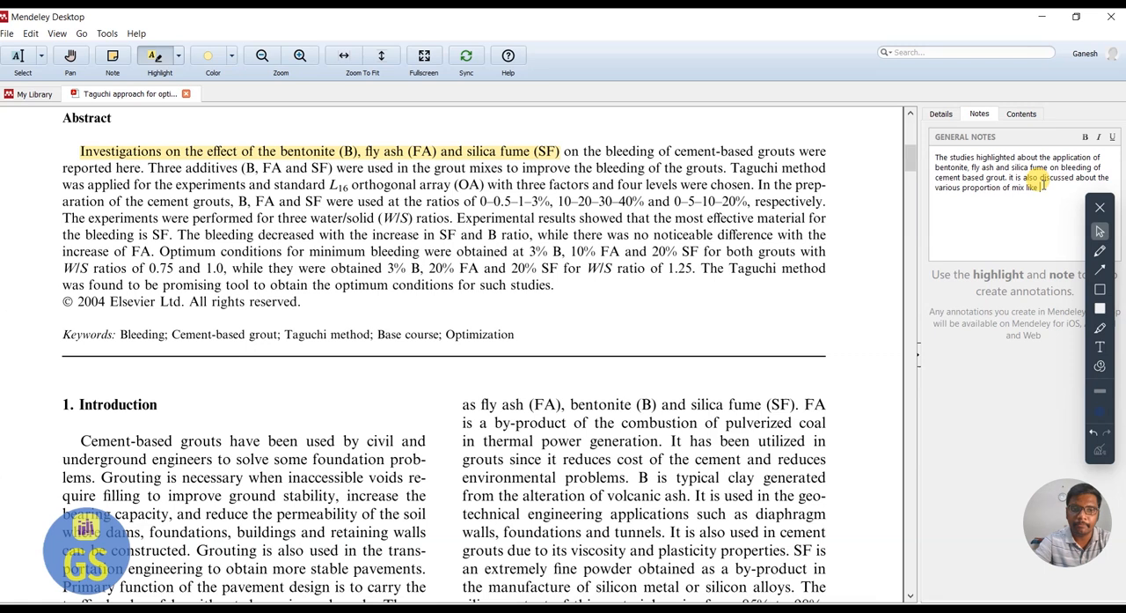
# Complete the general note's second sentence with "3% or 20% flyash.".
pyautogui.write('%')
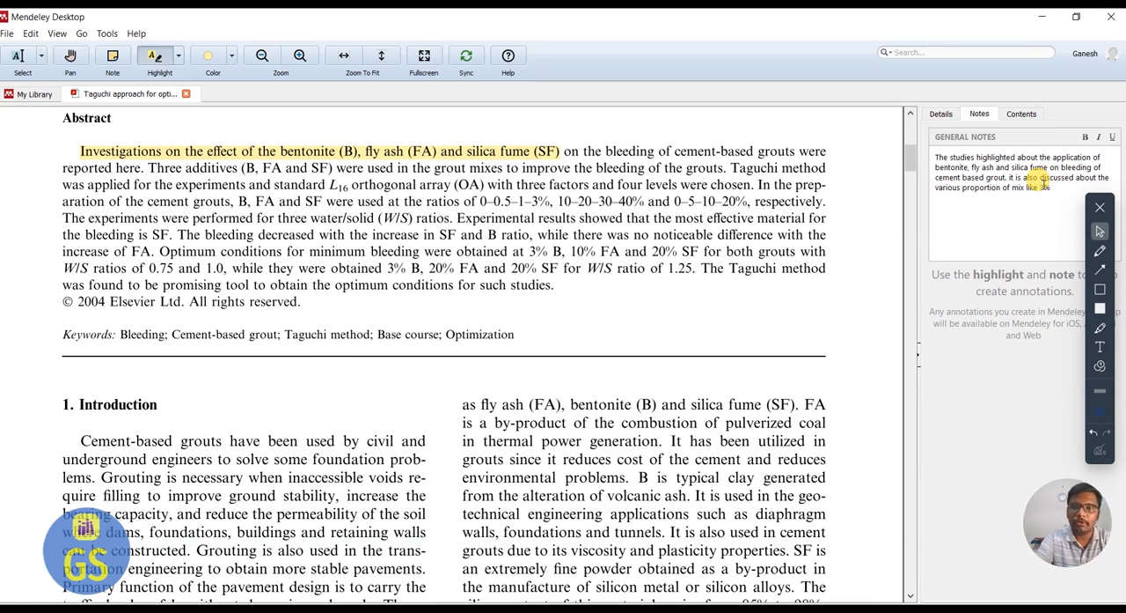
pyautogui.write(' or 20')
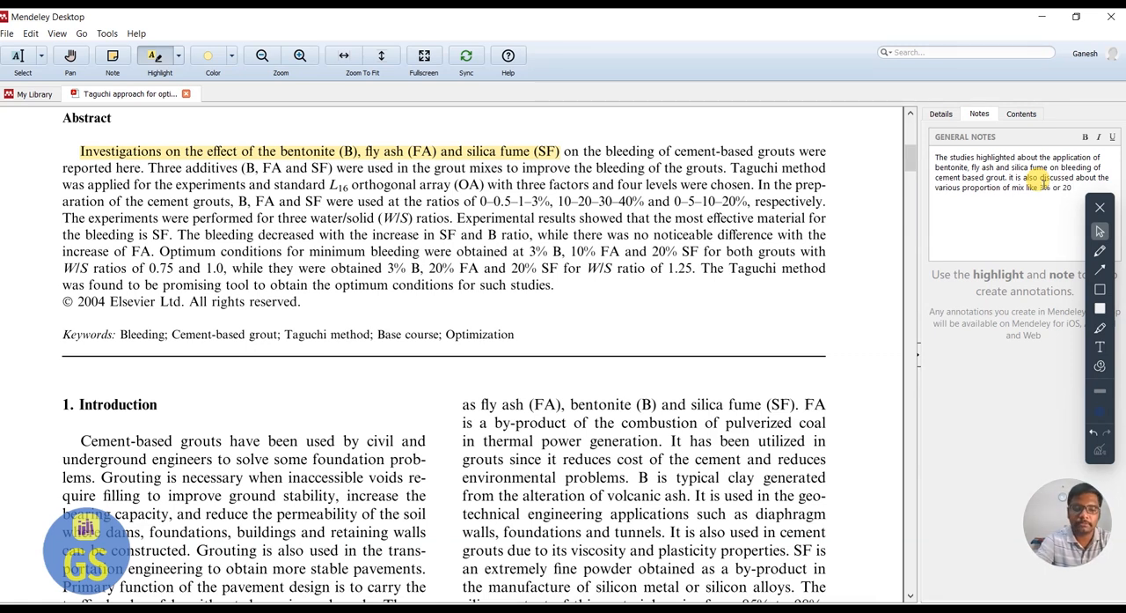
pyautogui.write('% flyash.')
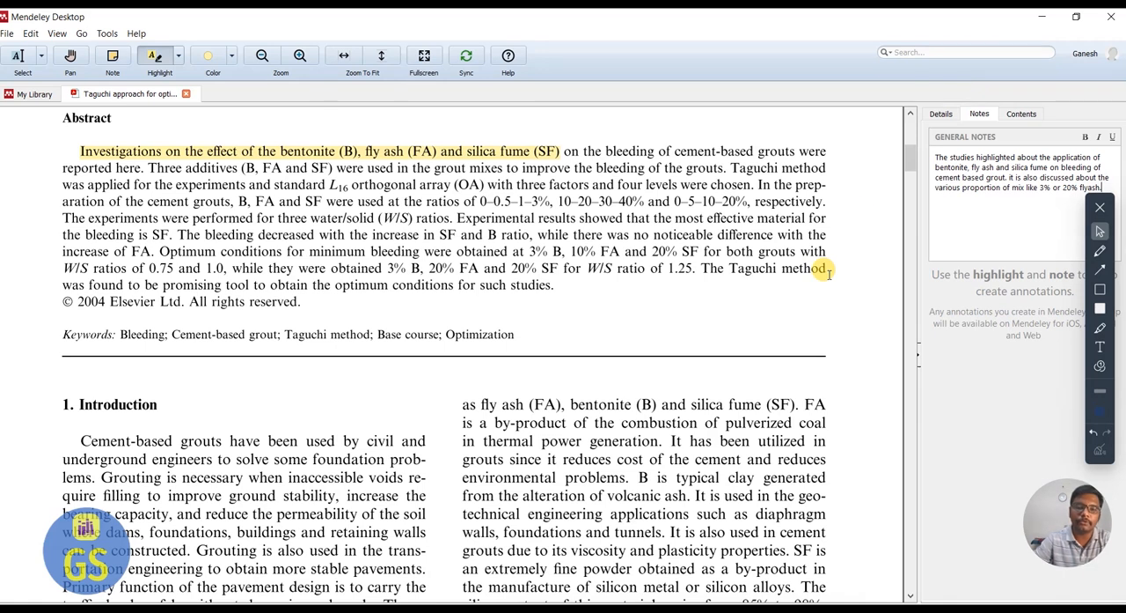
# Copy the whole general note and paste it at the end of the Introduction paragraph in the Word research paper.
pyautogui.hotkey('ctrl', 'a')
pyautogui.hotkey('ctrl', 'c')
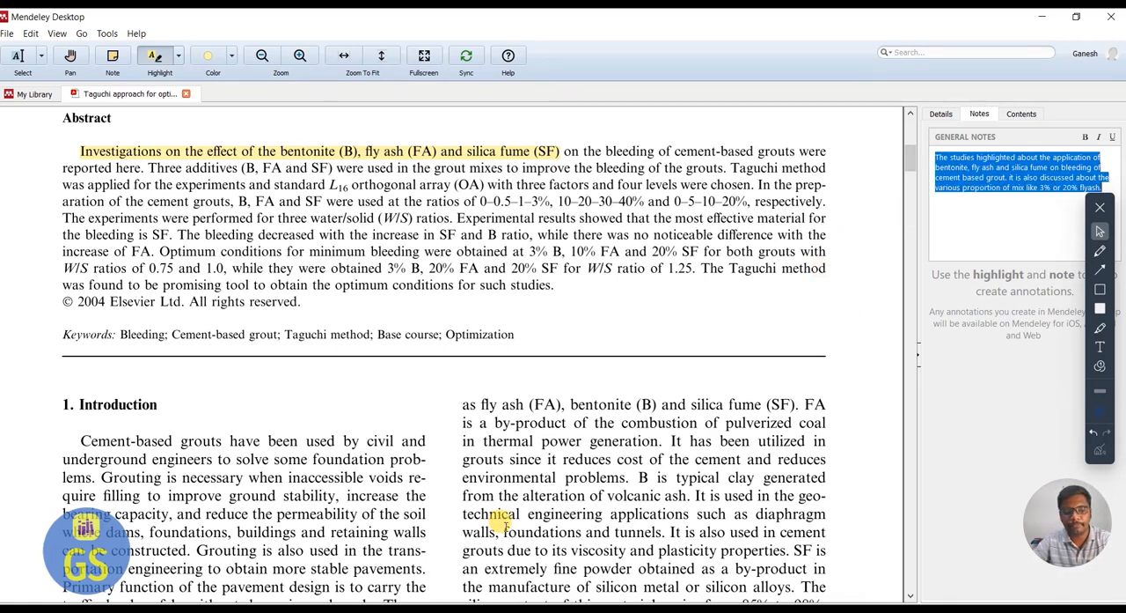
pyautogui.press('super')
pyautogui.click(493, 609)
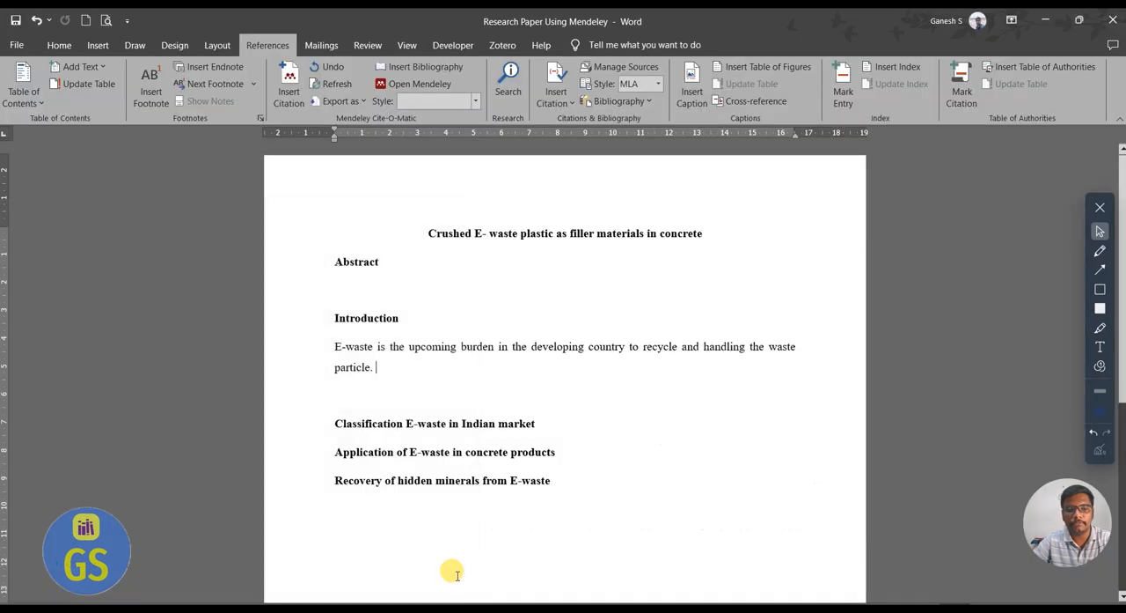
pyautogui.hotkey('ctrl', 'v')
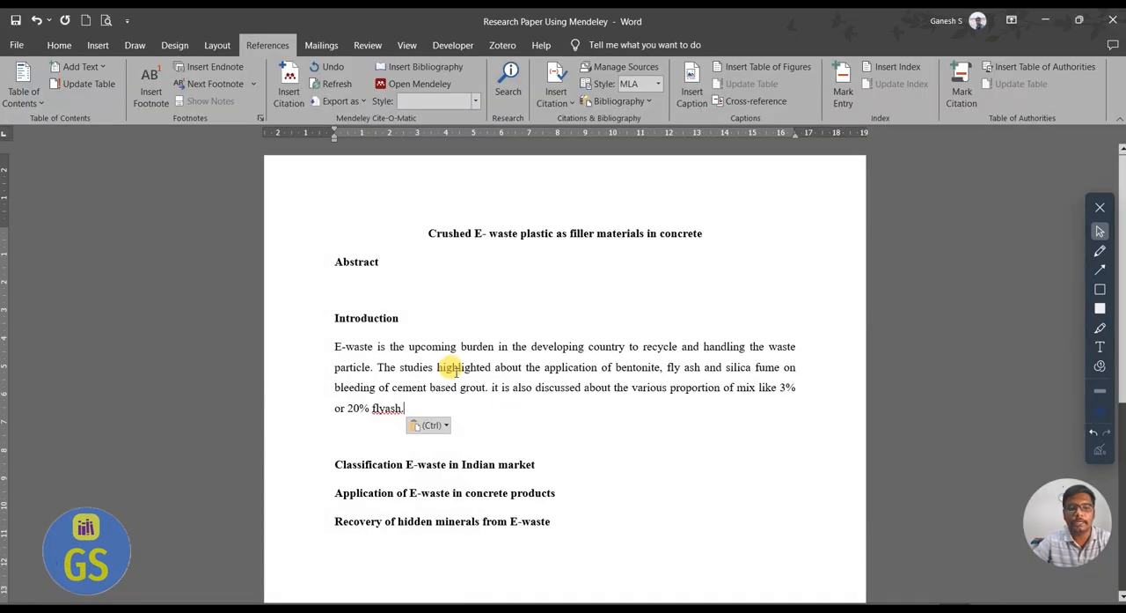
# Cite the 2005 paper "Taguchi approach for optimization of the bleeding on cement-based grouts" from Mendeley after "flyash", before the full stop.
pyautogui.click(408, 410)
pyautogui.click(404, 410)
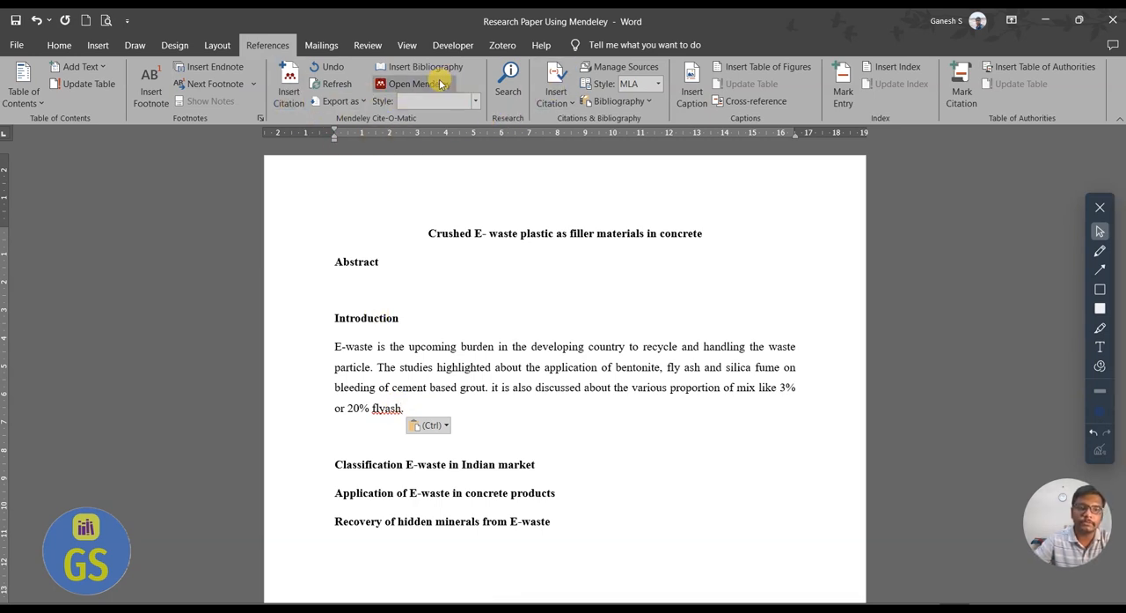
pyautogui.click(287, 88)
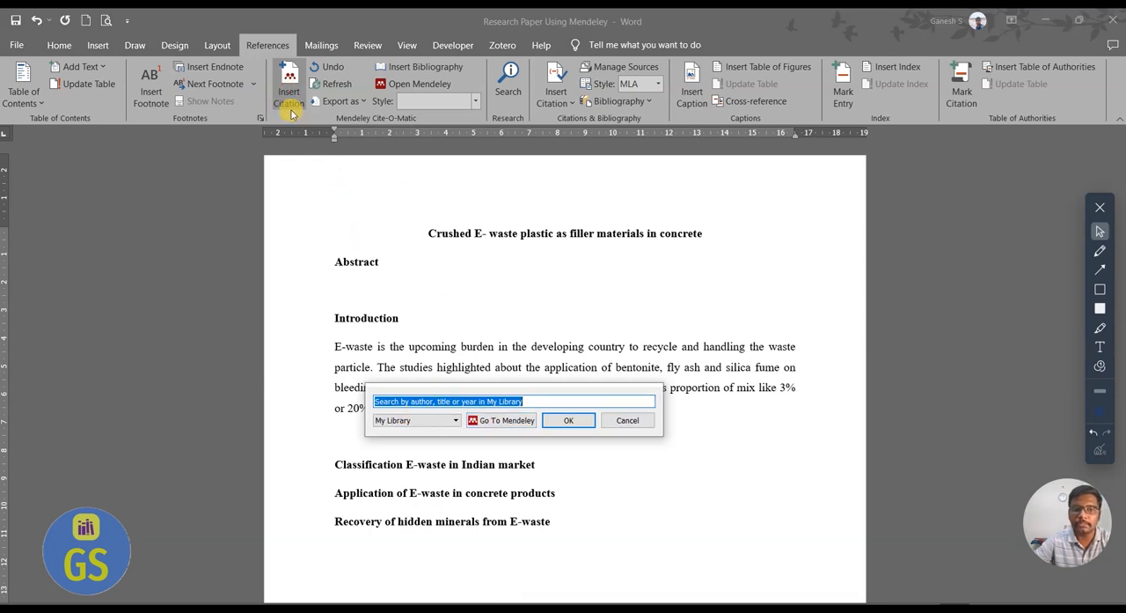
pyautogui.click(513, 422)
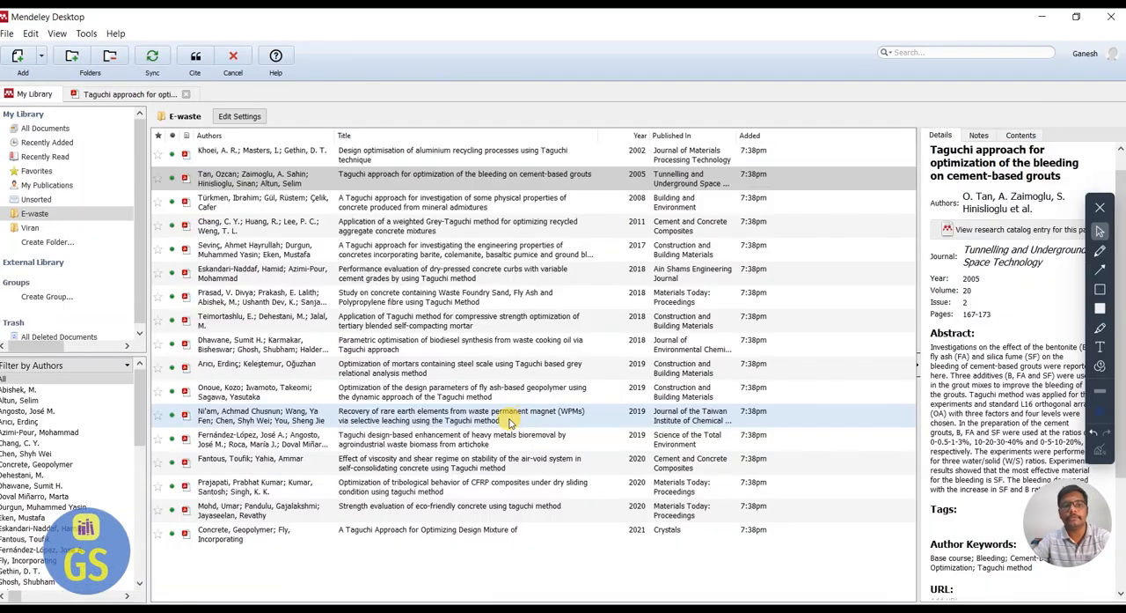
pyautogui.click(387, 180)
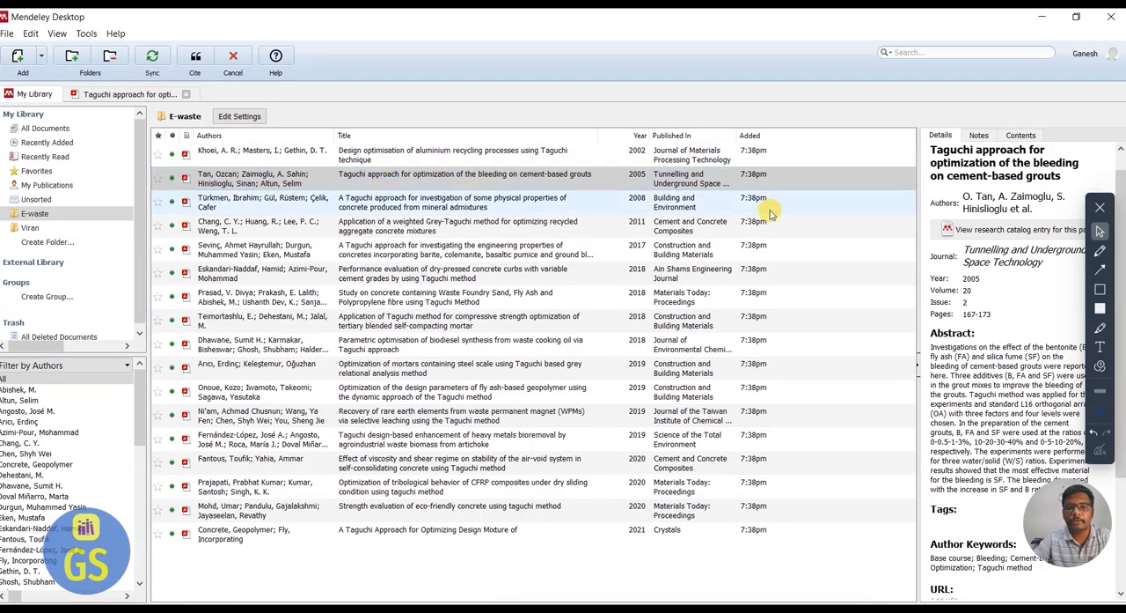
pyautogui.click(979, 135)
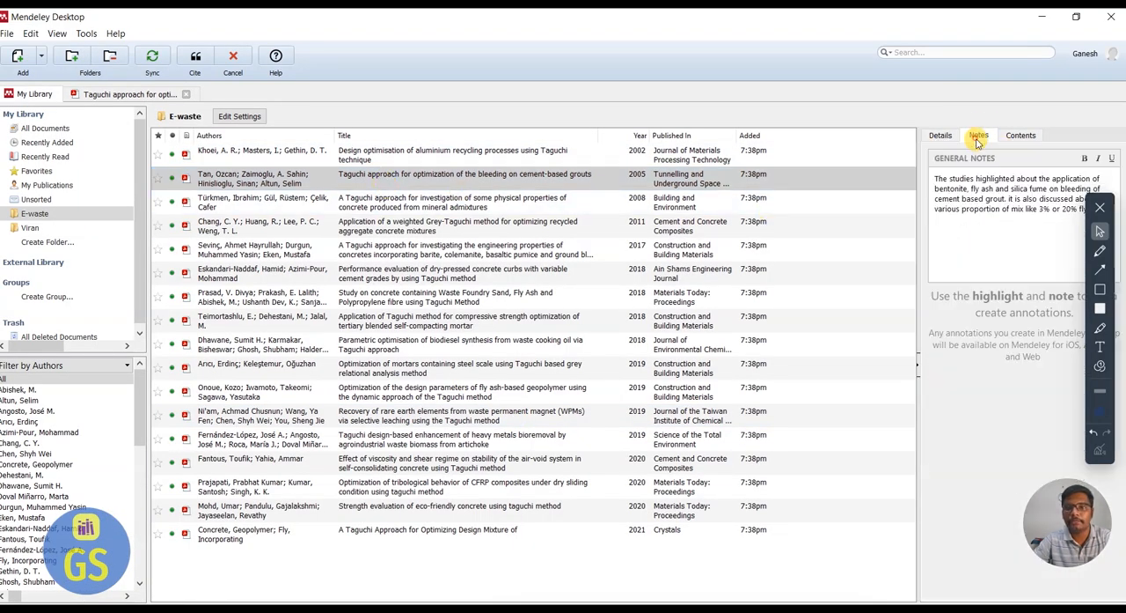
pyautogui.click(198, 56)
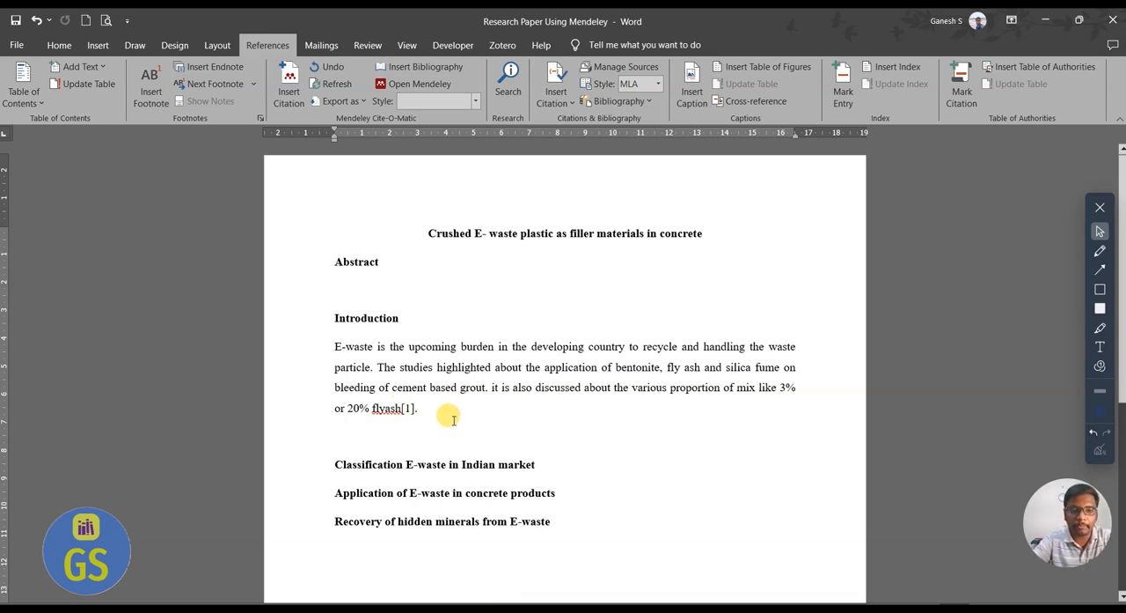
pyautogui.write('.')
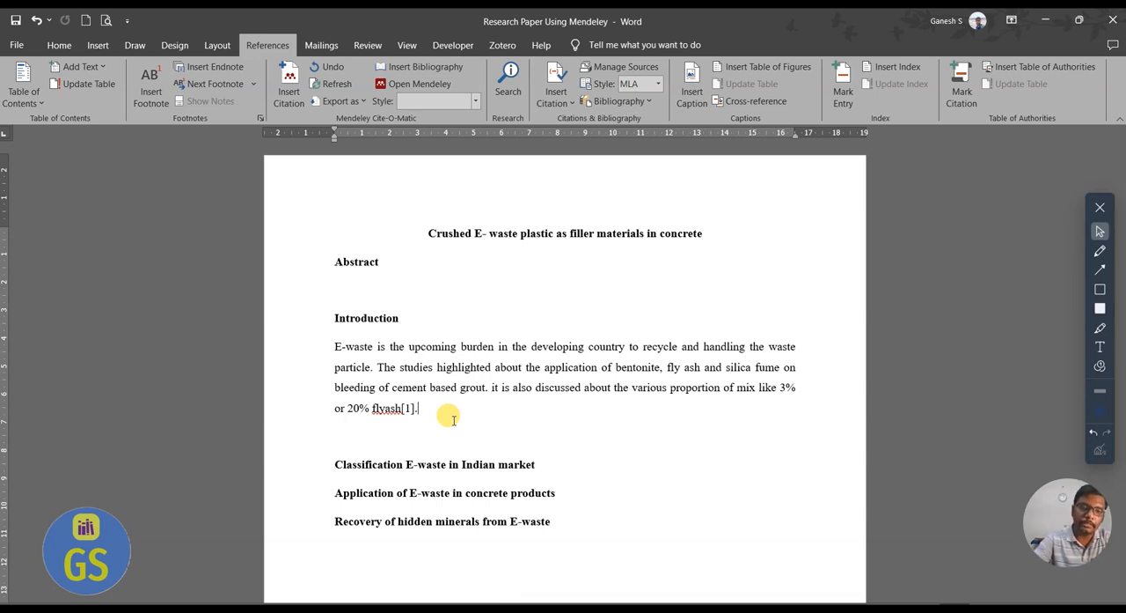
# Switch to Mendeley and open the paper "Application of Taguchi method for compressive strength optimization of tertiary blended self-compacting mortar".
pyautogui.press('super')
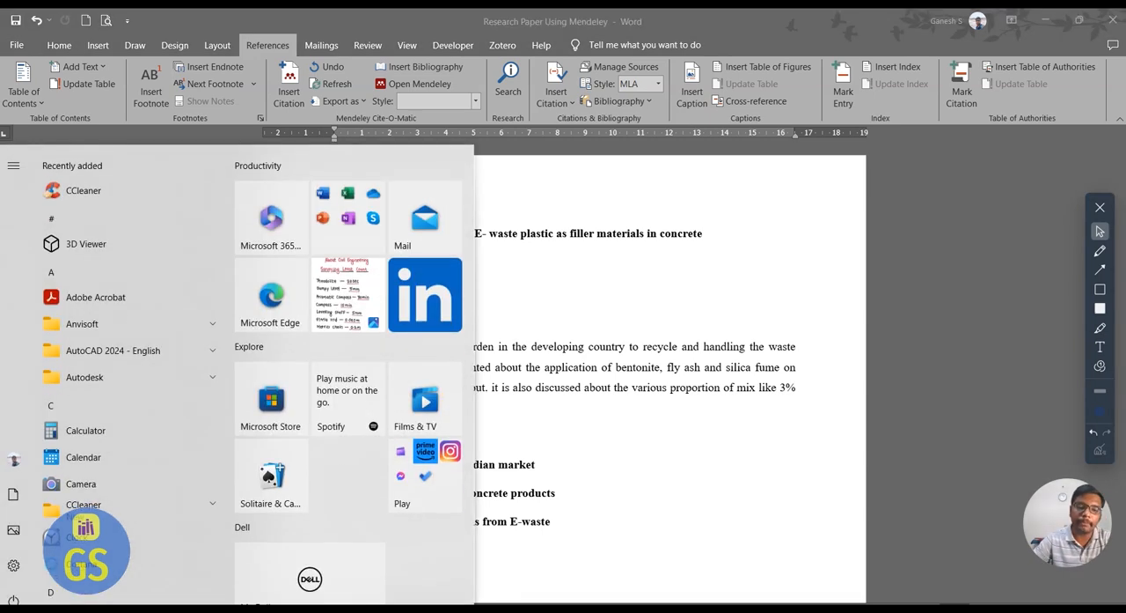
pyautogui.click(352, 609)
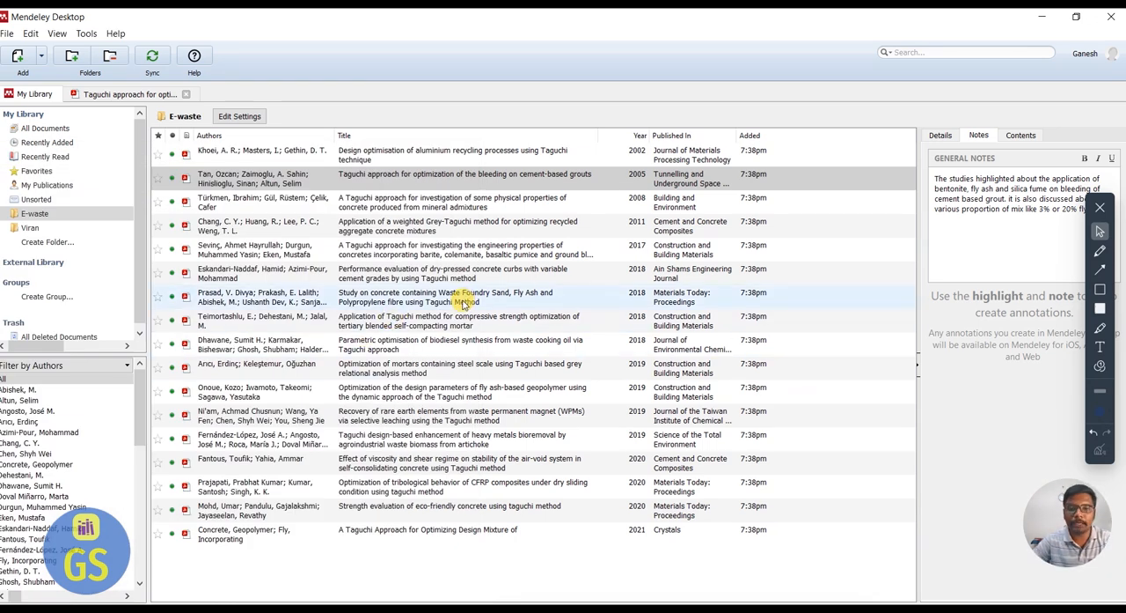
pyautogui.click(538, 322)
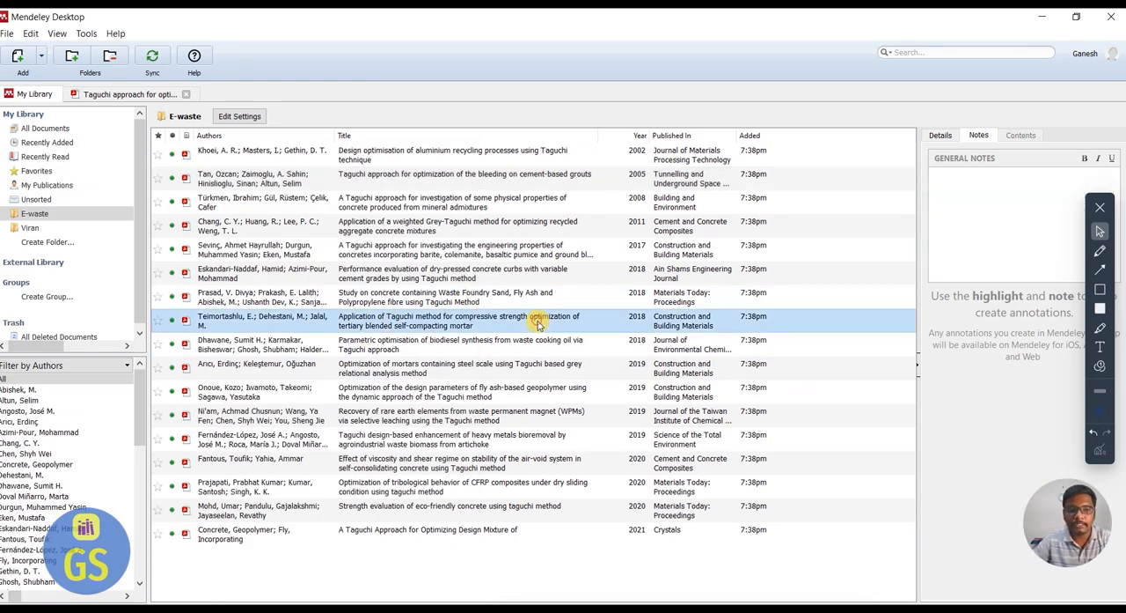
pyautogui.doubleClick(463, 325)
# Examine the opened paper's abstract, introduction and materials sections for content to summarise.
pyautogui.scroll(-5, 392, 385)
pyautogui.scroll(-3, 393, 385)
pyautogui.scroll(4, 390, 389)
pyautogui.scroll(-7, 391, 396)
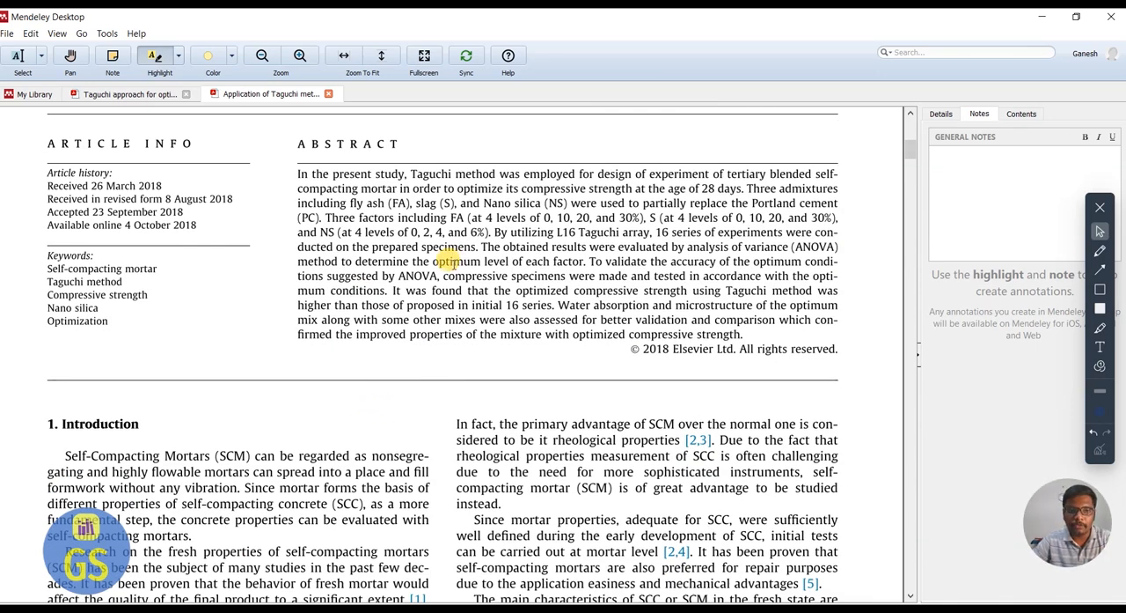
pyautogui.scroll(-5, 490, 434)
pyautogui.scroll(-15, 490, 434)
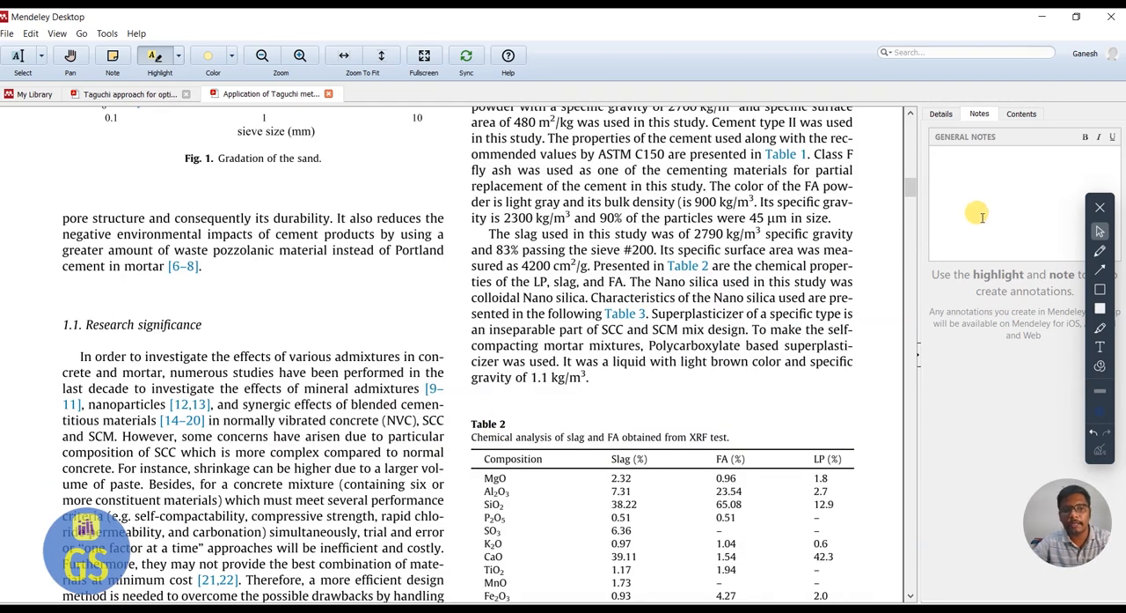
pyautogui.scroll(2, 889, 251)
pyautogui.rightClick(889, 252)
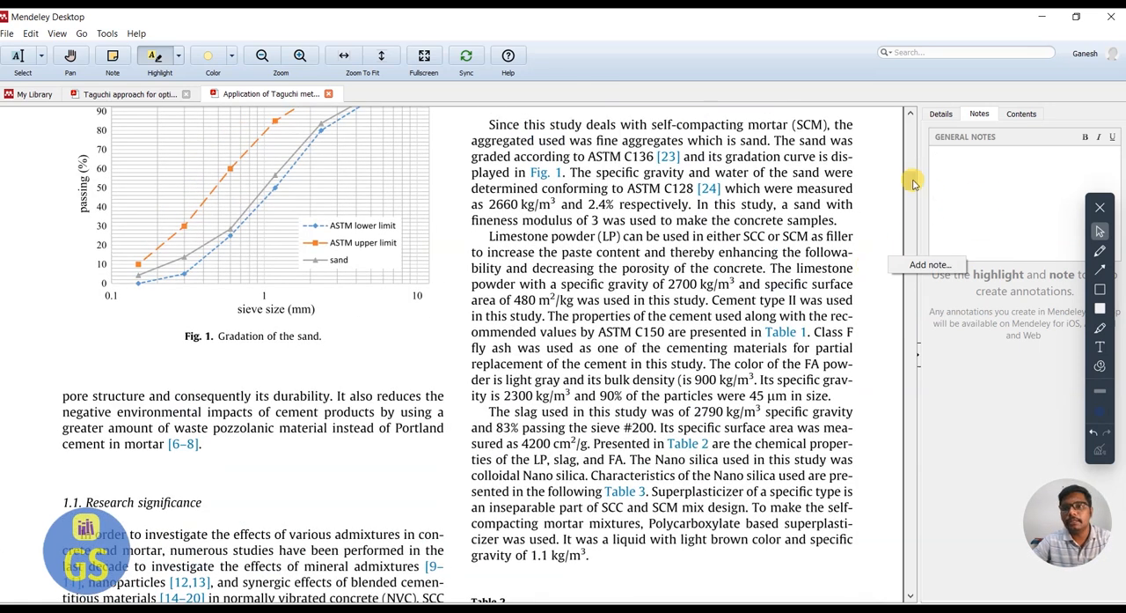
pyautogui.moveTo(912, 181); pyautogui.dragTo(911, 161)
pyautogui.click(990, 190)
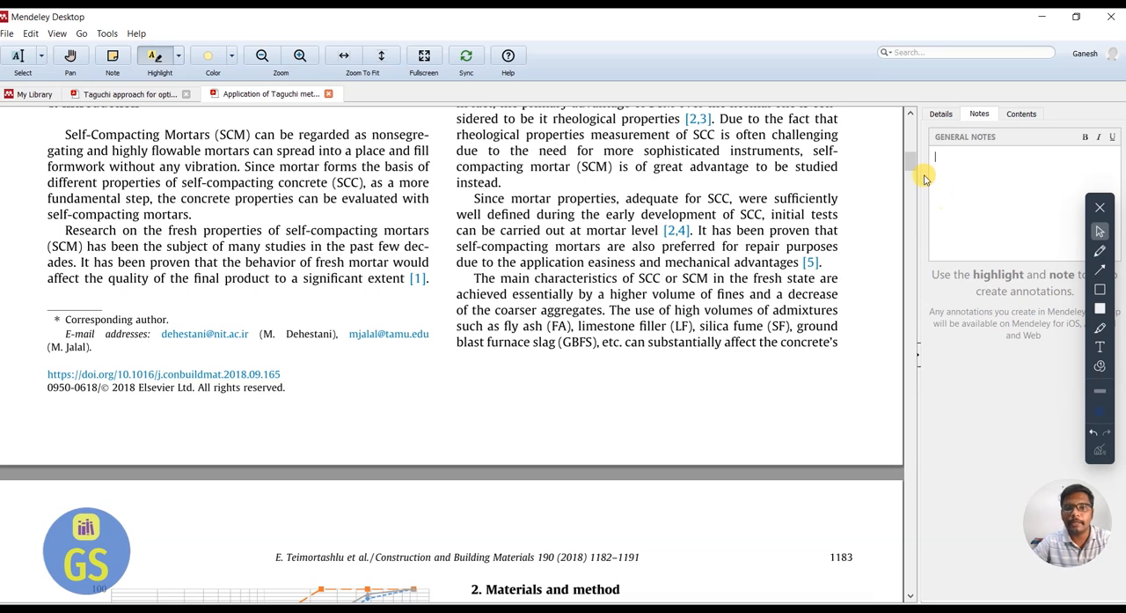
pyautogui.write('The studi')
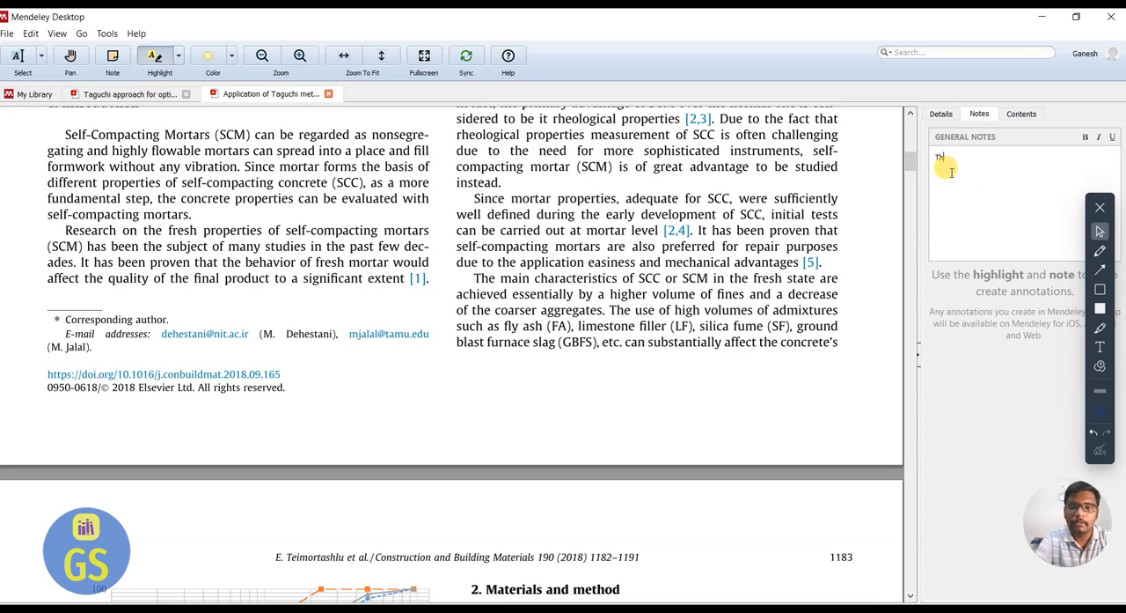
pyautogui.press('BackSpace')
pyautogui.press('BackSpace')
pyautogui.press('BackSpace')
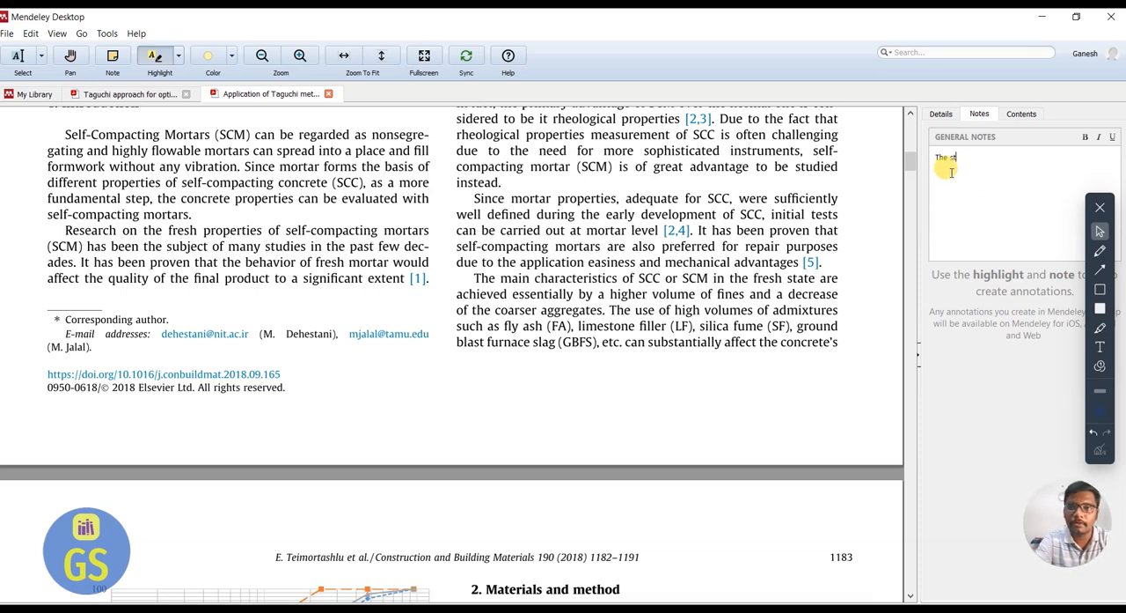
pyautogui.press('BackSpace')
pyautogui.press('BackSpace')
# Start the paper's general note with "In this the author discussed about the application of self compacting concrete".
pyautogui.write('In')
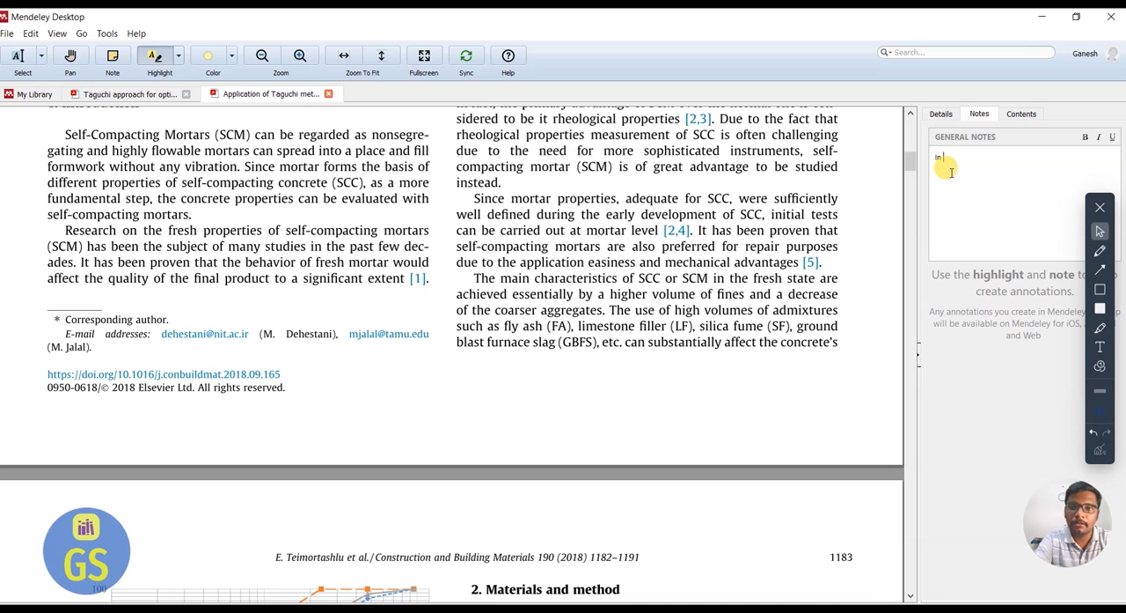
pyautogui.write(' theis th')
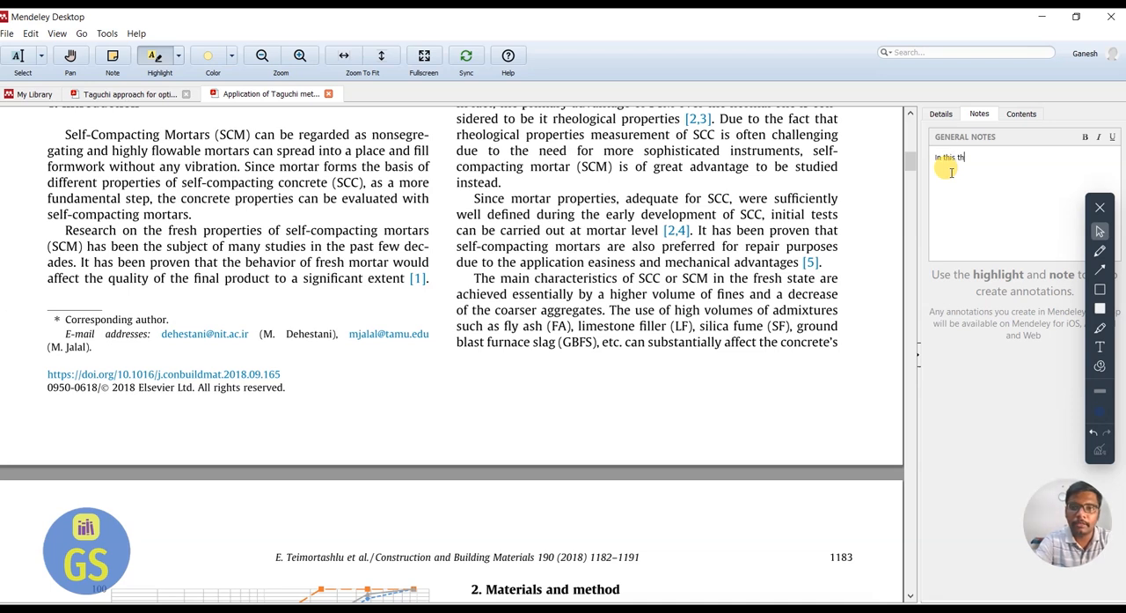
pyautogui.write('e author dis')
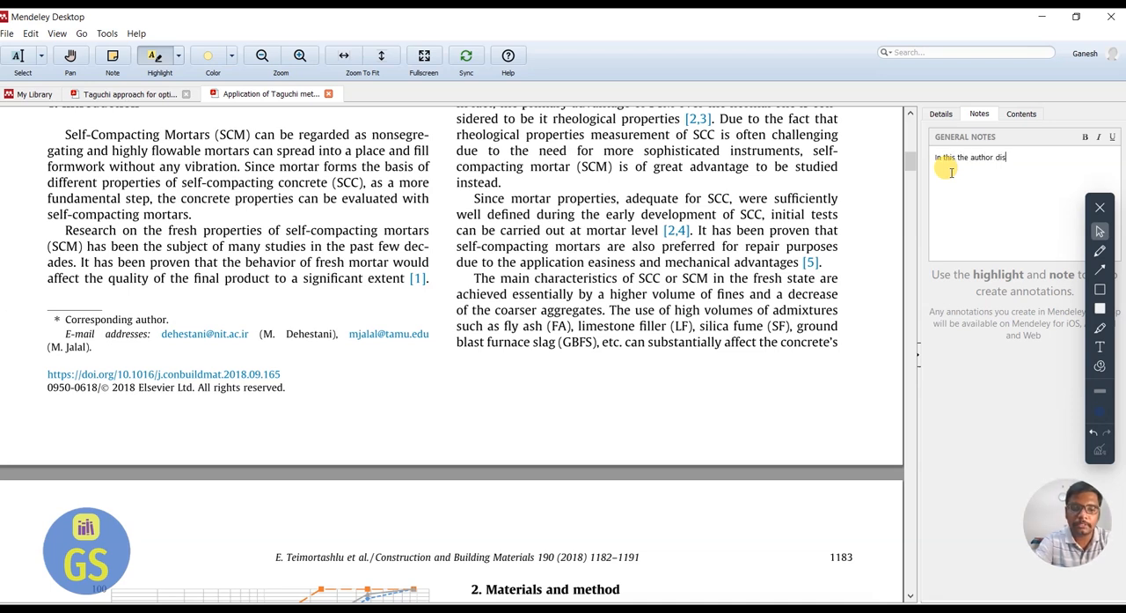
pyautogui.write('cussed ab')
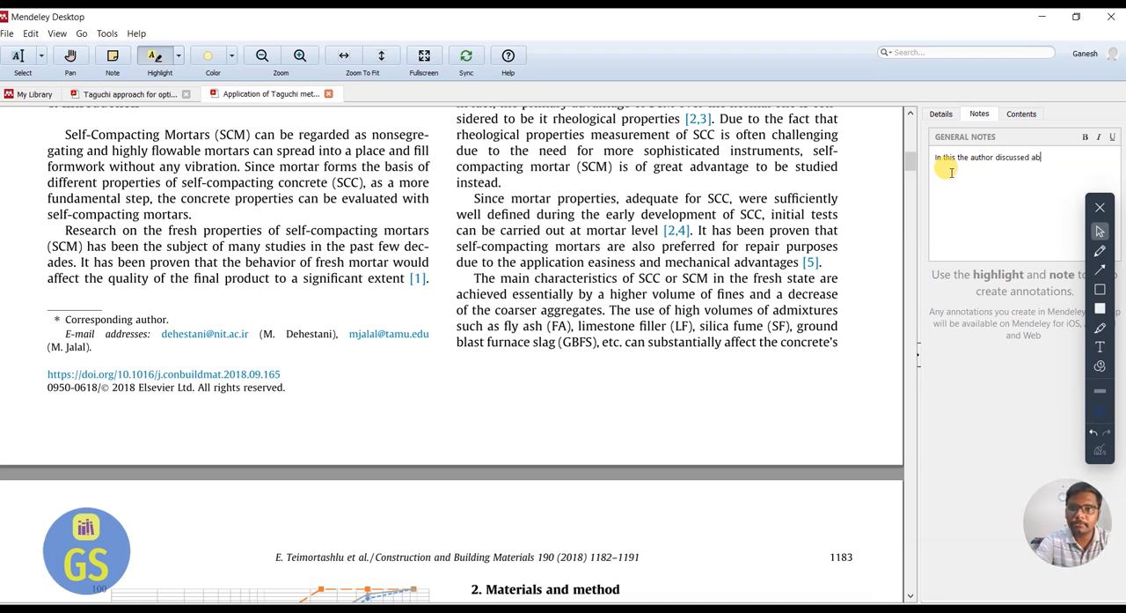
pyautogui.write('out the application of self co')
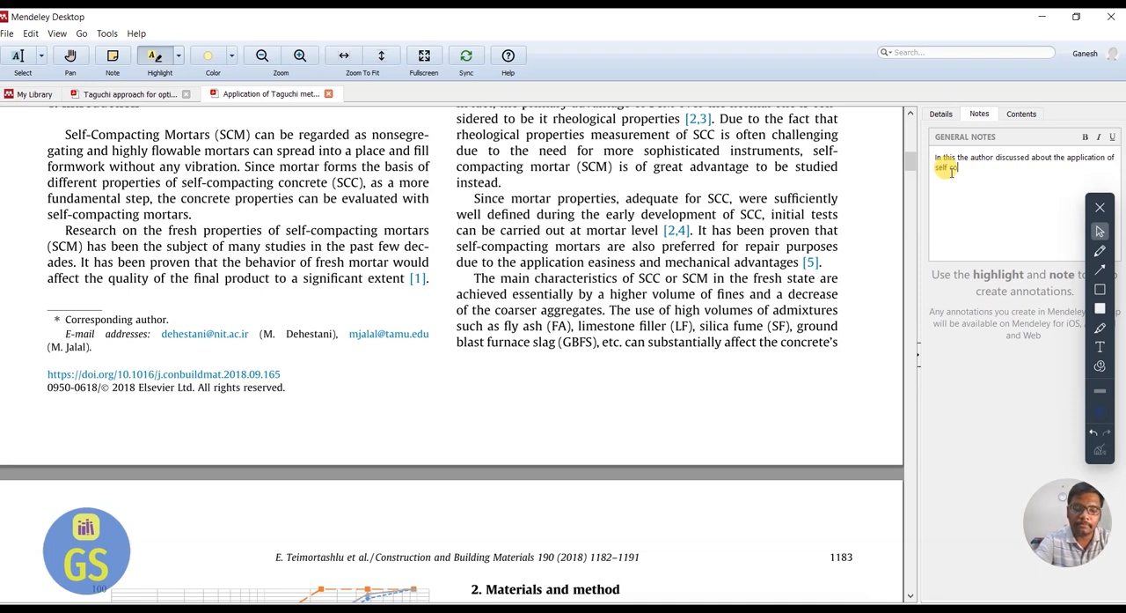
pyautogui.write('mpacting ')
pyautogui.write('concrete ')
pyautogui.write('i')
pyautogui.write('n the method of ')
pyautogui.write('op')
pyautogui.write('timization using')
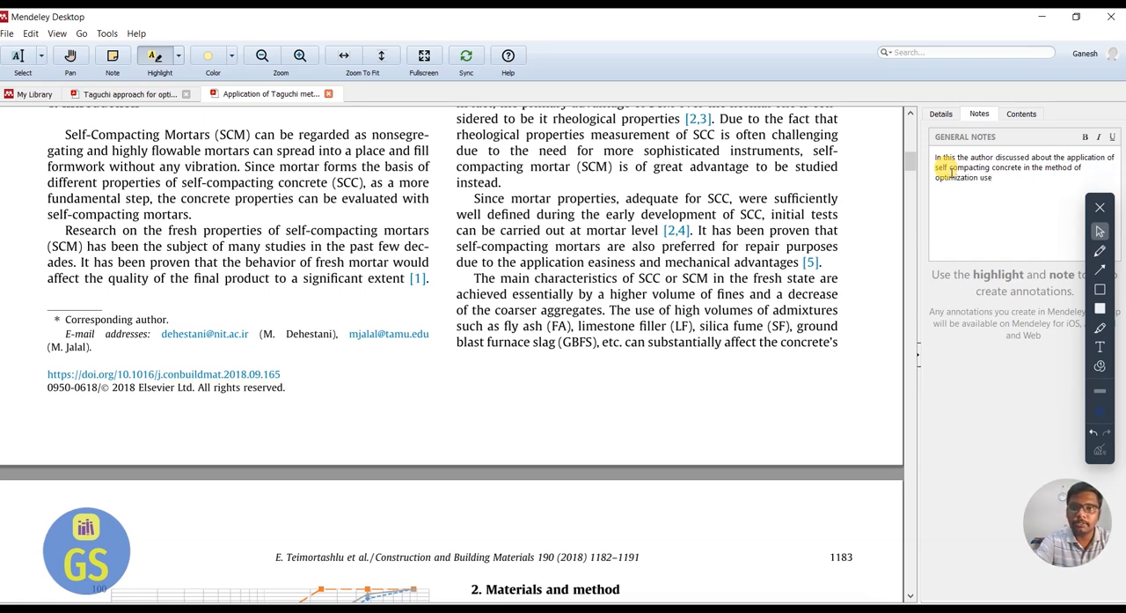
pyautogui.write(' the')
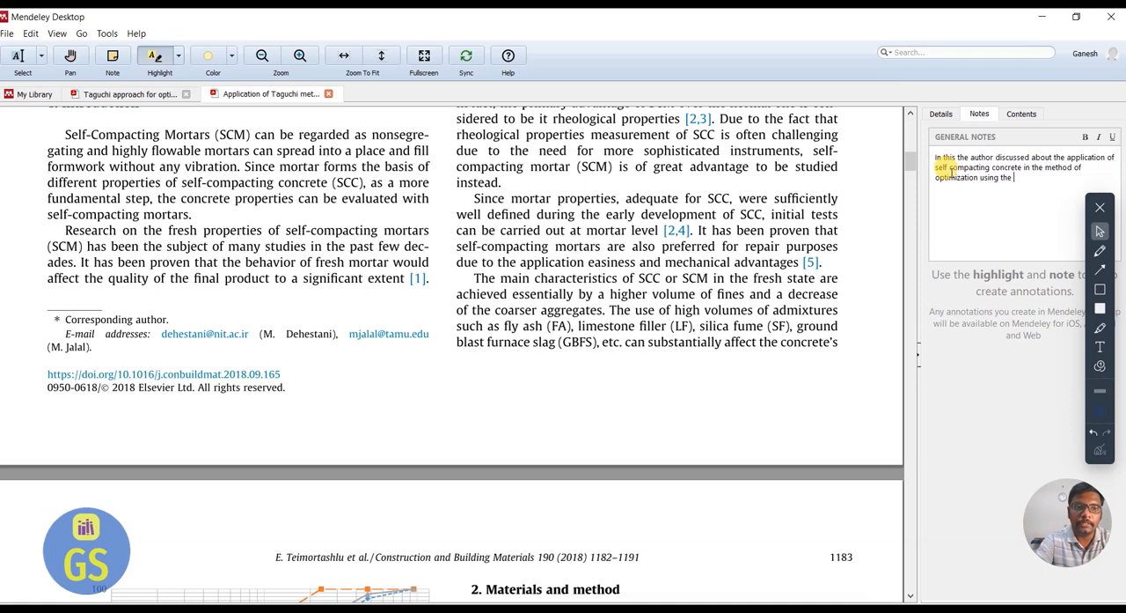
pyautogui.write(' L6 array')
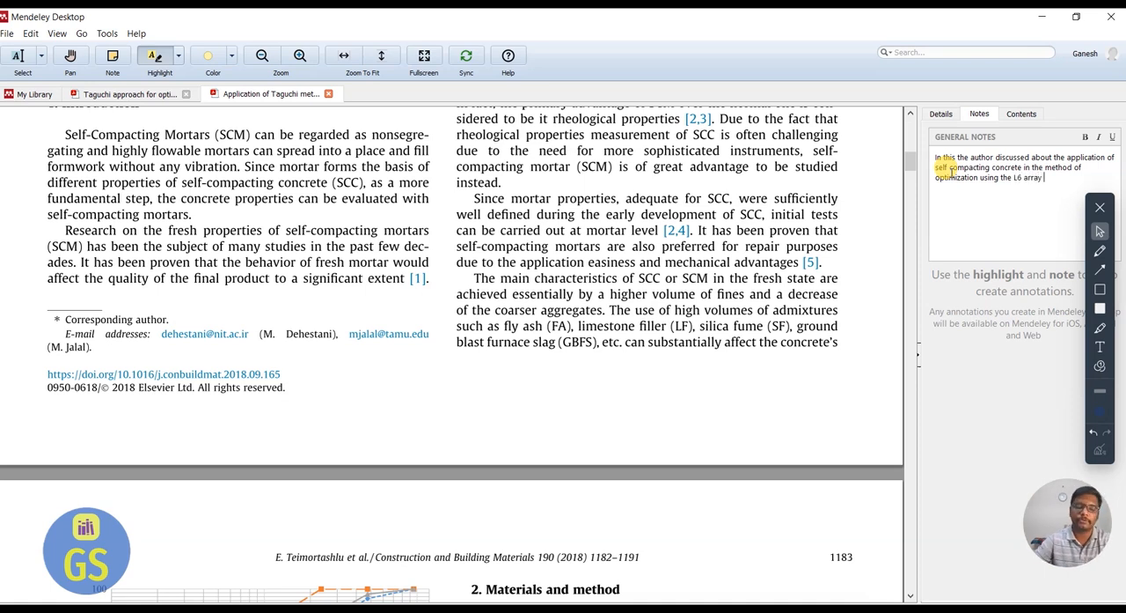
# Copy the general note, switch to Word, and paste it after citation [1] in the Introduction paragraph.
pyautogui.hotkey('ctrl', 'a')
pyautogui.hotkey('ctrl', 'c')
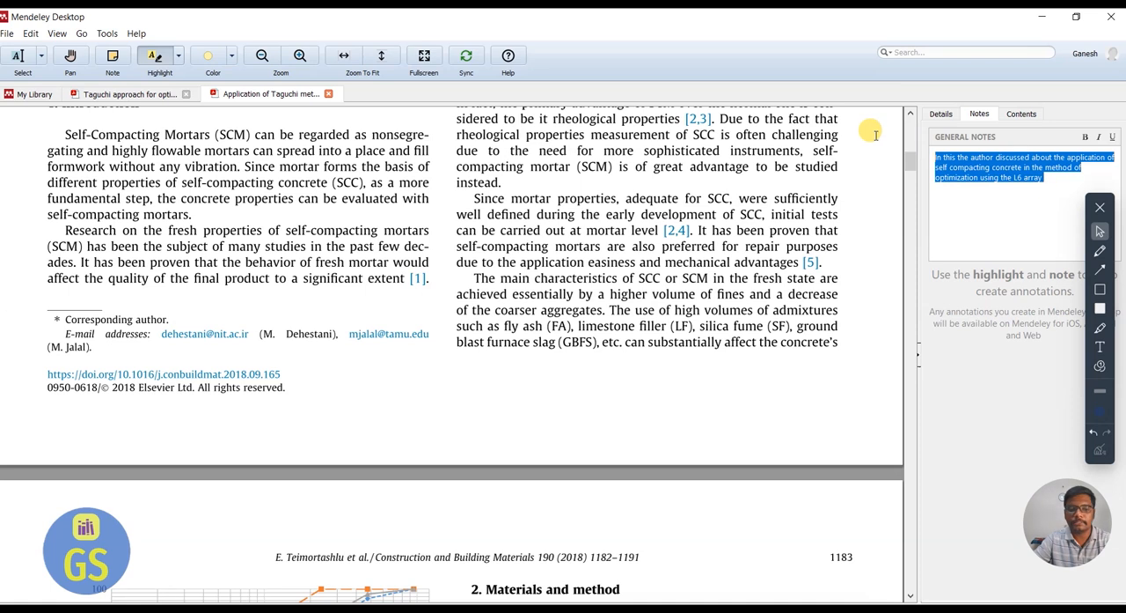
pyautogui.press('super')
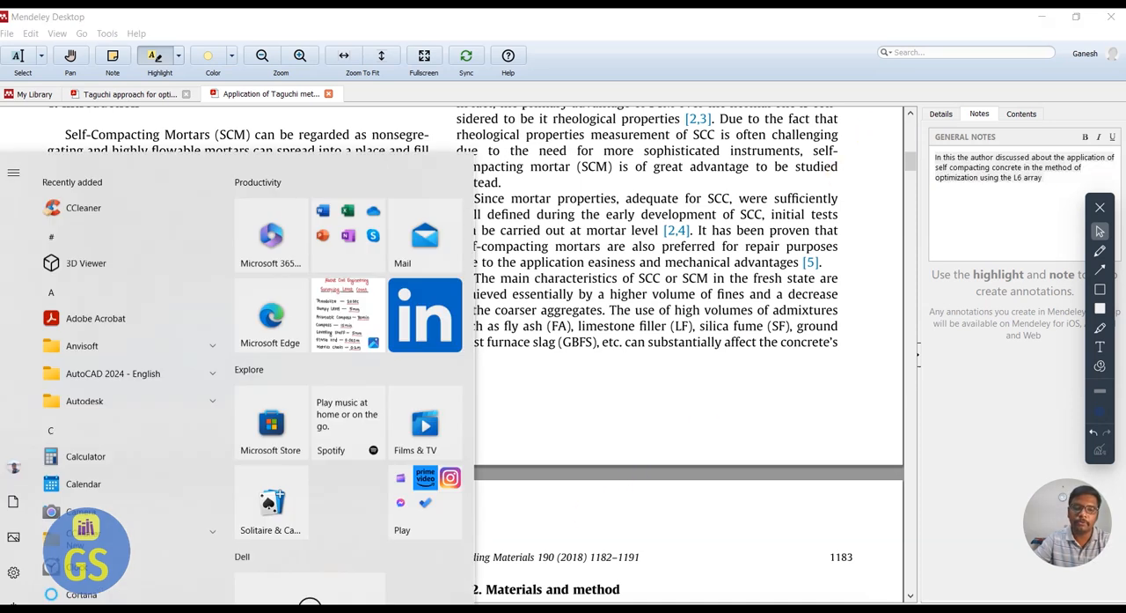
pyautogui.click(511, 608)
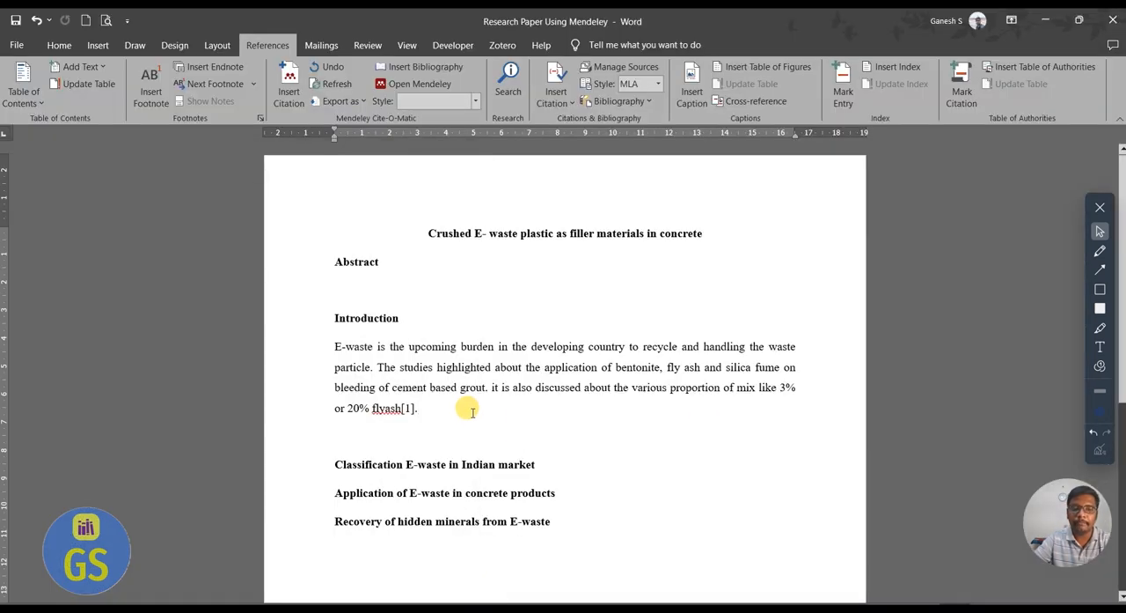
pyautogui.hotkey('ctrl', 'v')
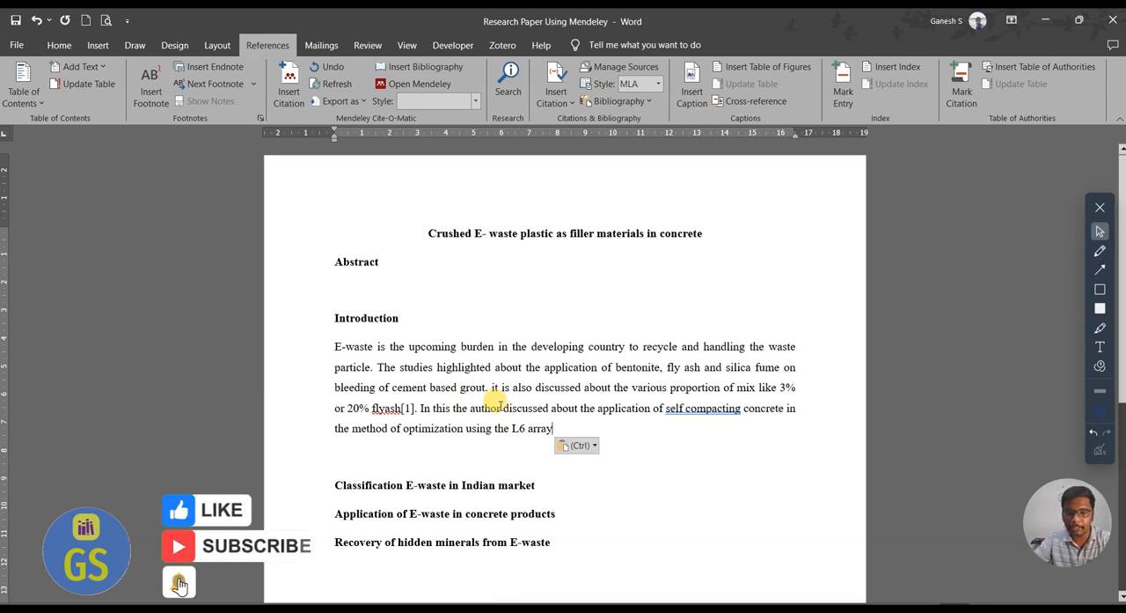
# Cite the paper on tertiary blended self-compacting mortar from Mendeley after "L6 array" and end the sentence with a period.
pyautogui.click(294, 95)
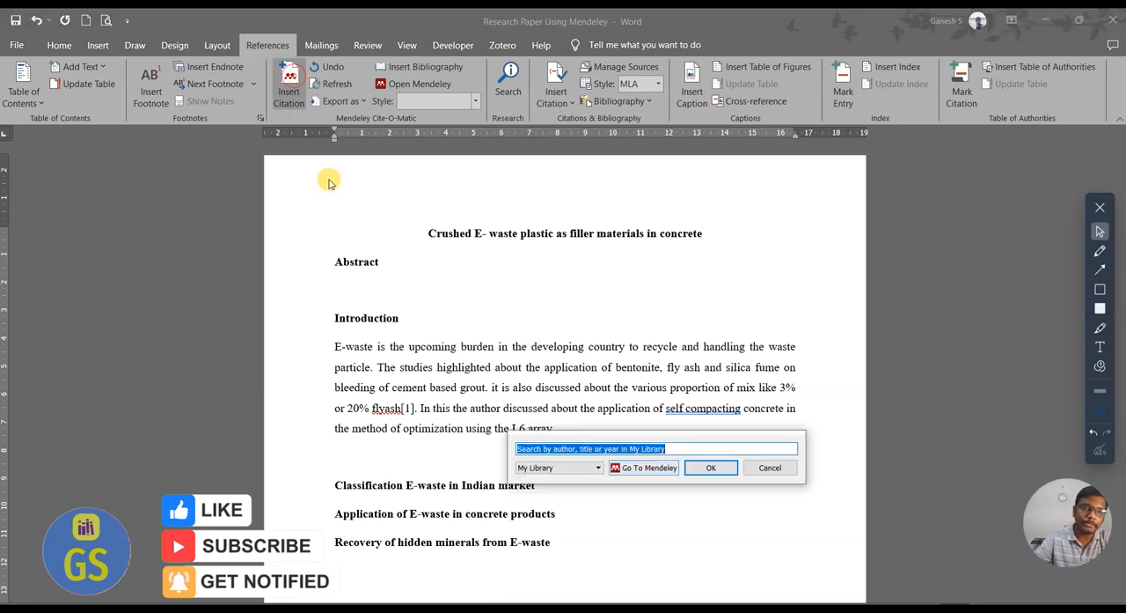
pyautogui.click(625, 467)
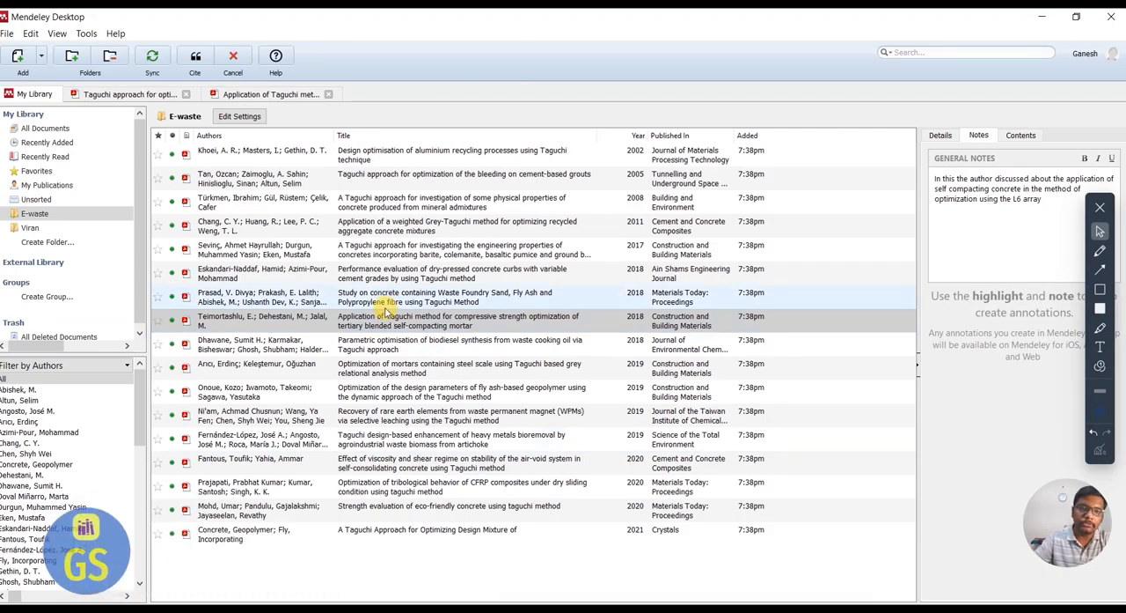
pyautogui.click(282, 93)
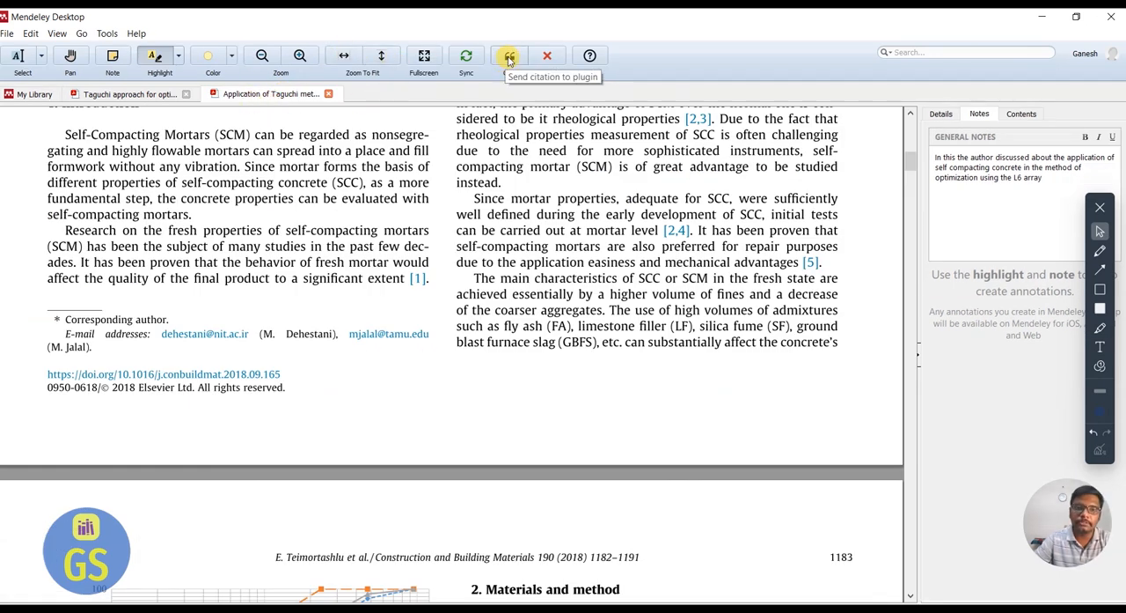
pyautogui.click(32, 93)
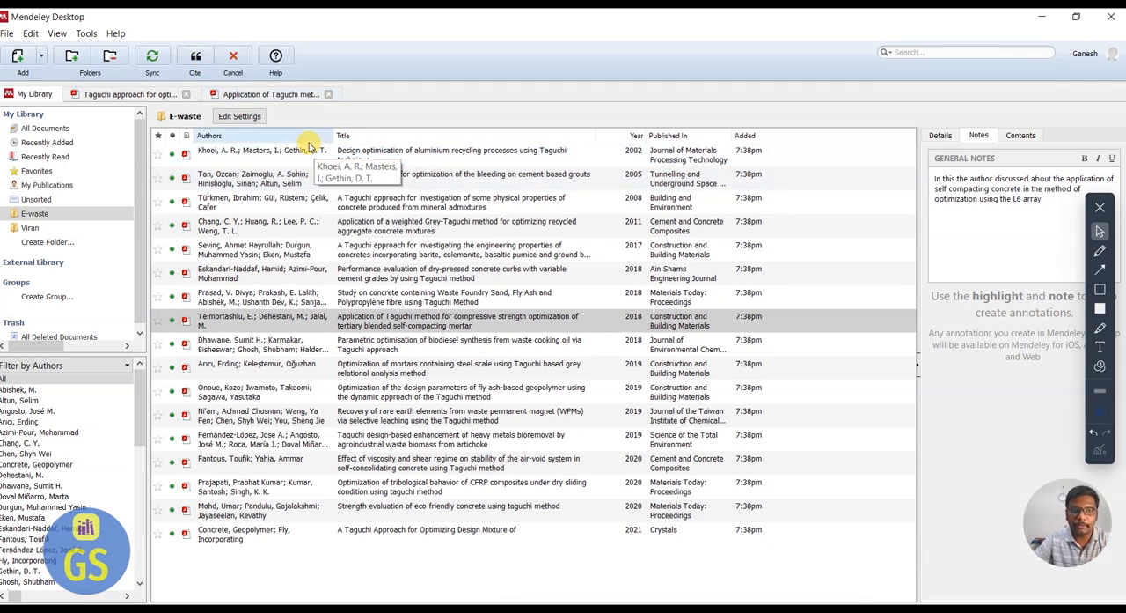
pyautogui.click(282, 94)
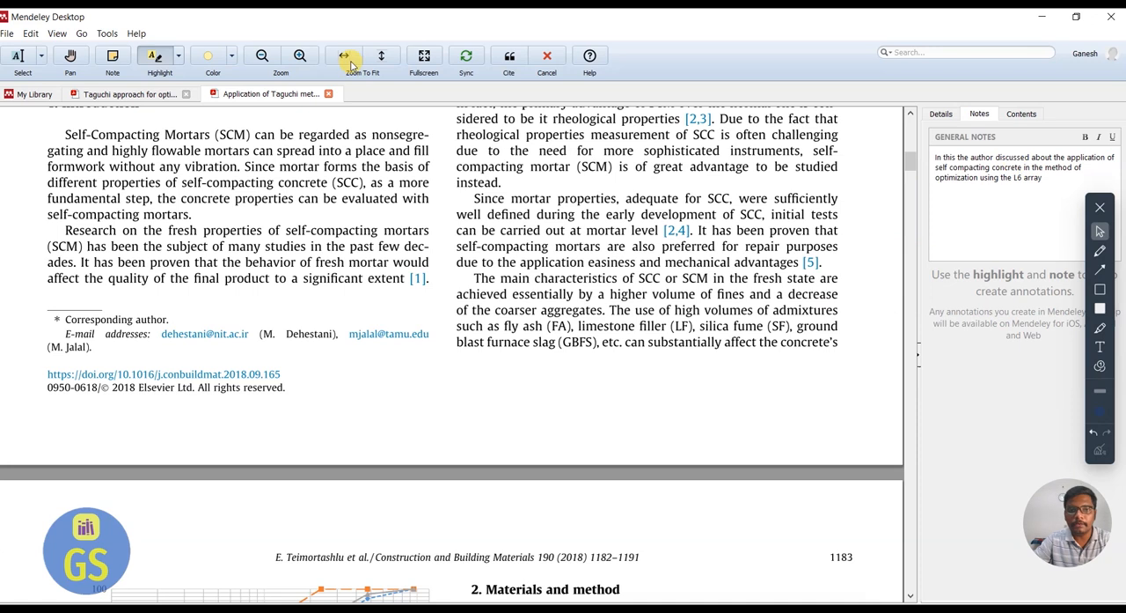
pyautogui.click(509, 58)
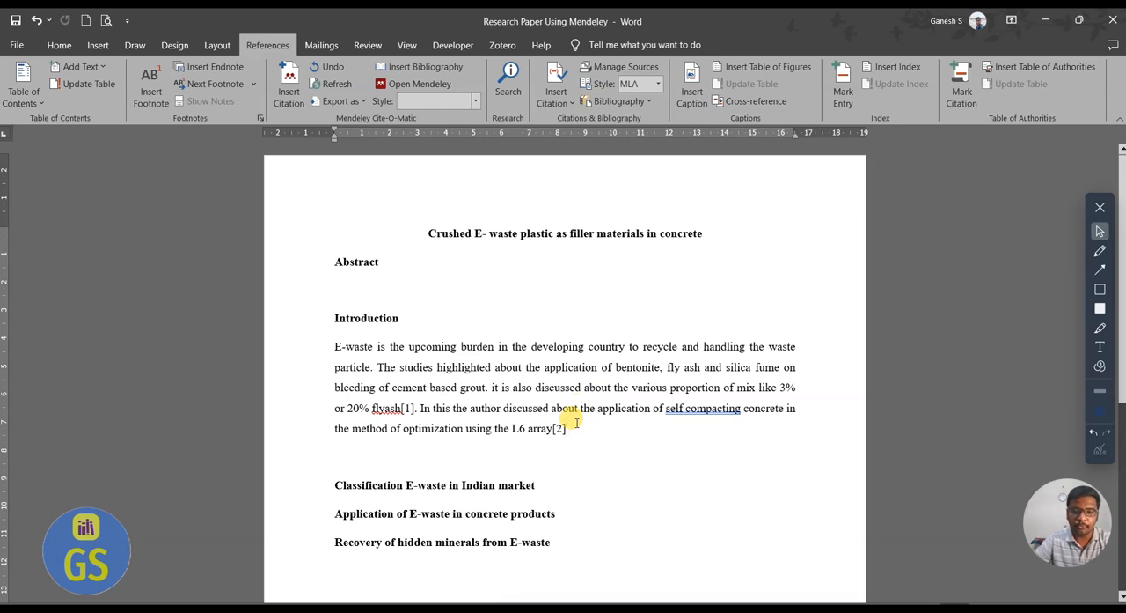
pyautogui.write('.')
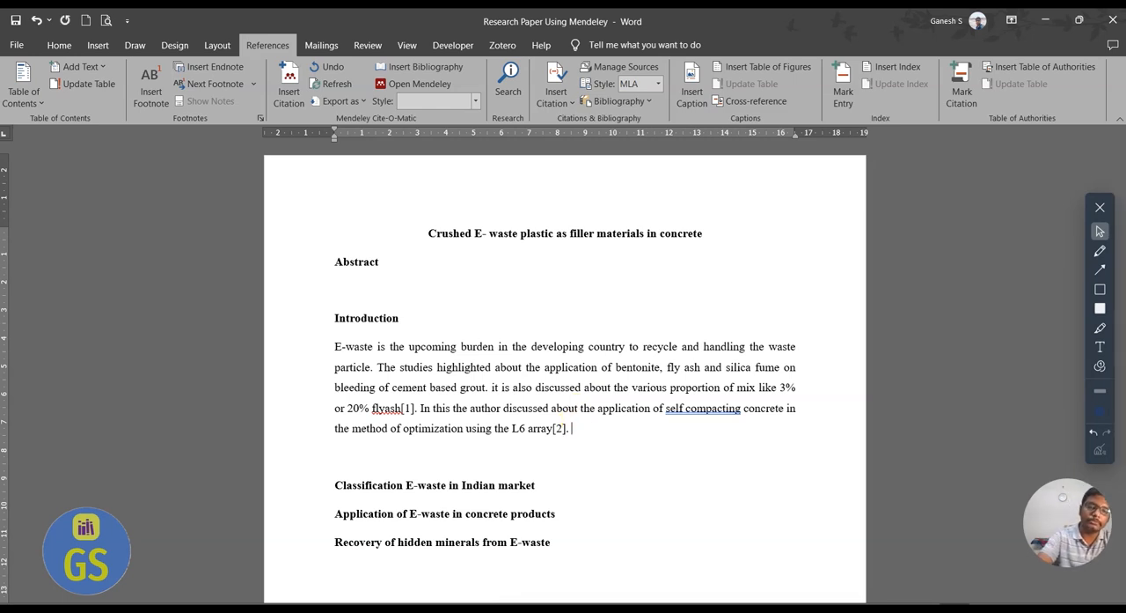
# Start a paragraph under the heading "Classification E-waste in Indian market" with "Classifaction of E- waste in".
pyautogui.click(539, 489)
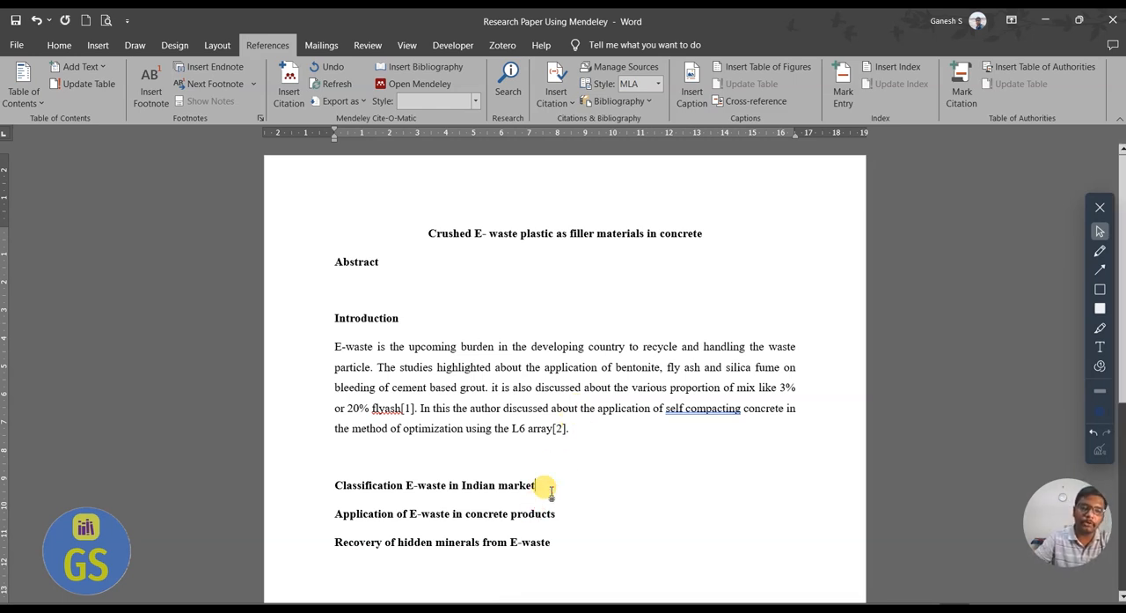
pyautogui.press('Return')
pyautogui.click(549, 488)
pyautogui.write('Clas')
pyautogui.press('BackSpace')
pyautogui.press('BackSpace')
pyautogui.press('BackSpace')
pyautogui.press('BackSpace')
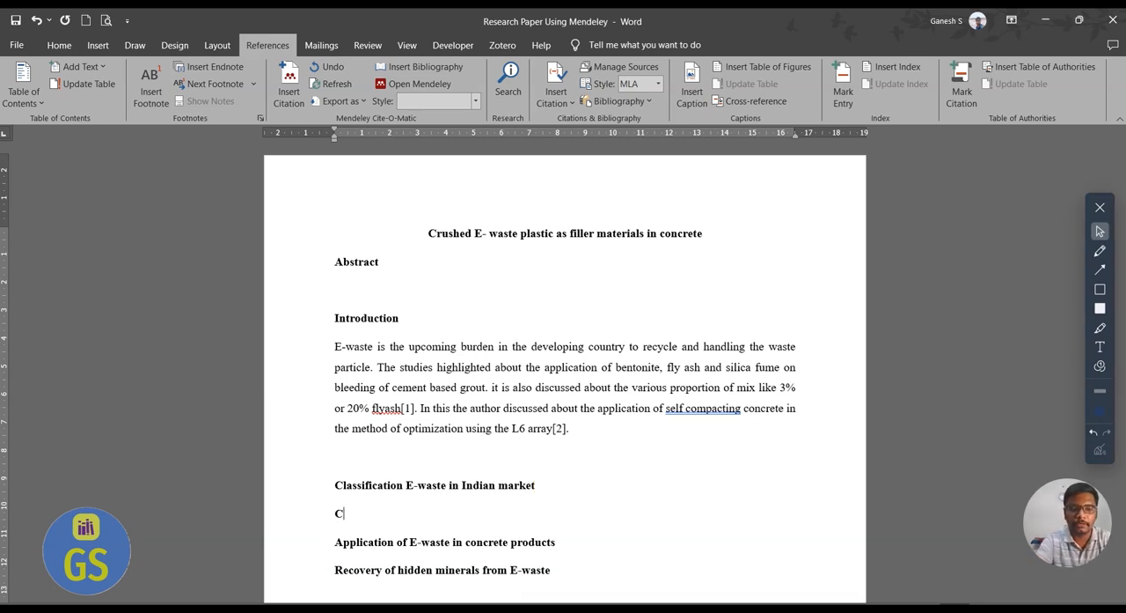
pyautogui.write('Classif')
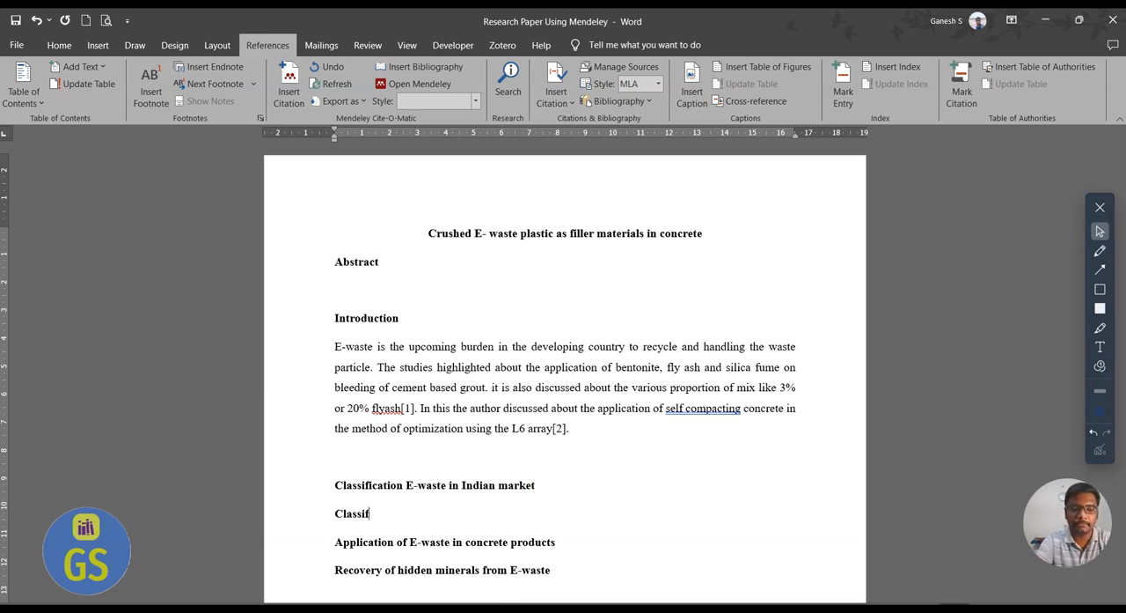
pyautogui.write('action of E- wast')
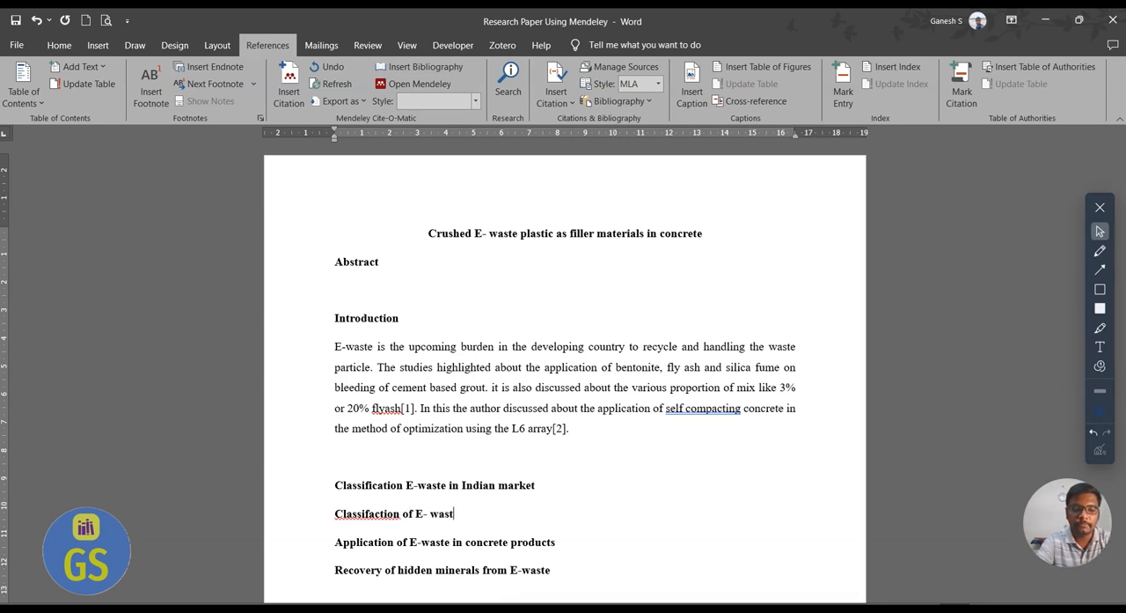
pyautogui.write('e in ')
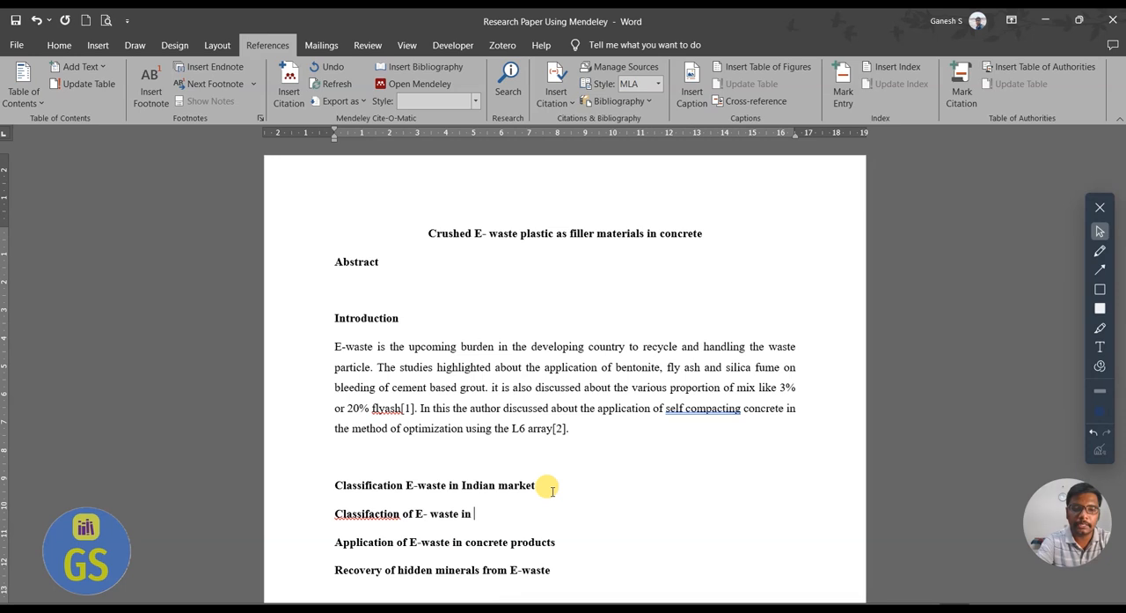
pyautogui.write('Indai')
# Continue the classification paragraph with "Indian market is discussed and the".
pyautogui.press('BackSpace')
pyautogui.press('BackSpace')
pyautogui.press('BackSpace')
pyautogui.write('dian market is ')
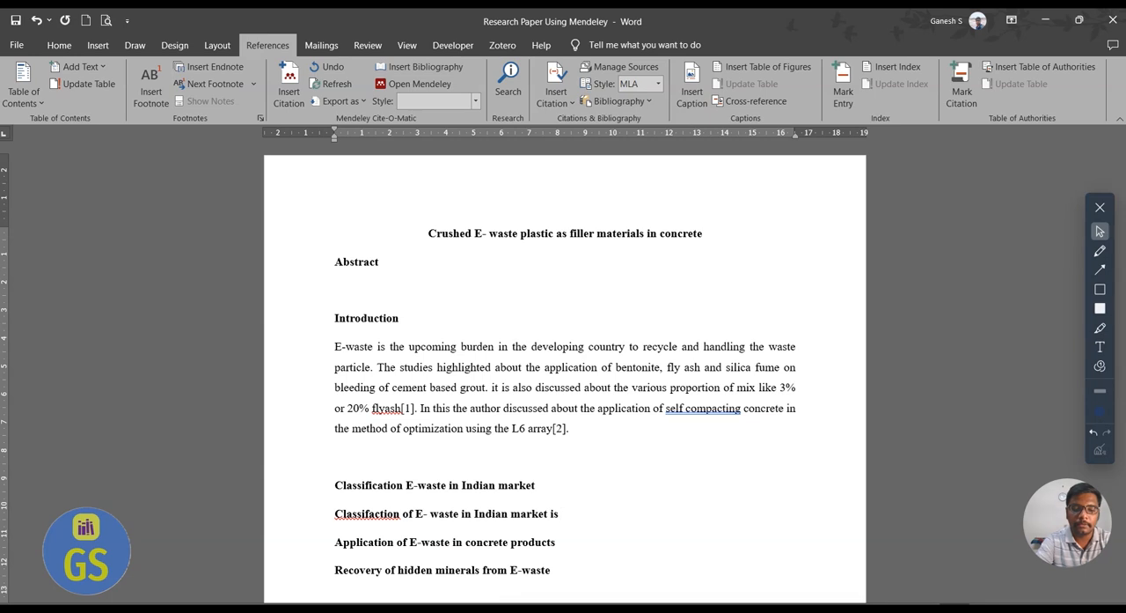
pyautogui.write('disccuss')
pyautogui.press('BackSpace')
pyautogui.press('BackSpace')
pyautogui.press('BackSpace')
pyautogui.write('ussed and the')
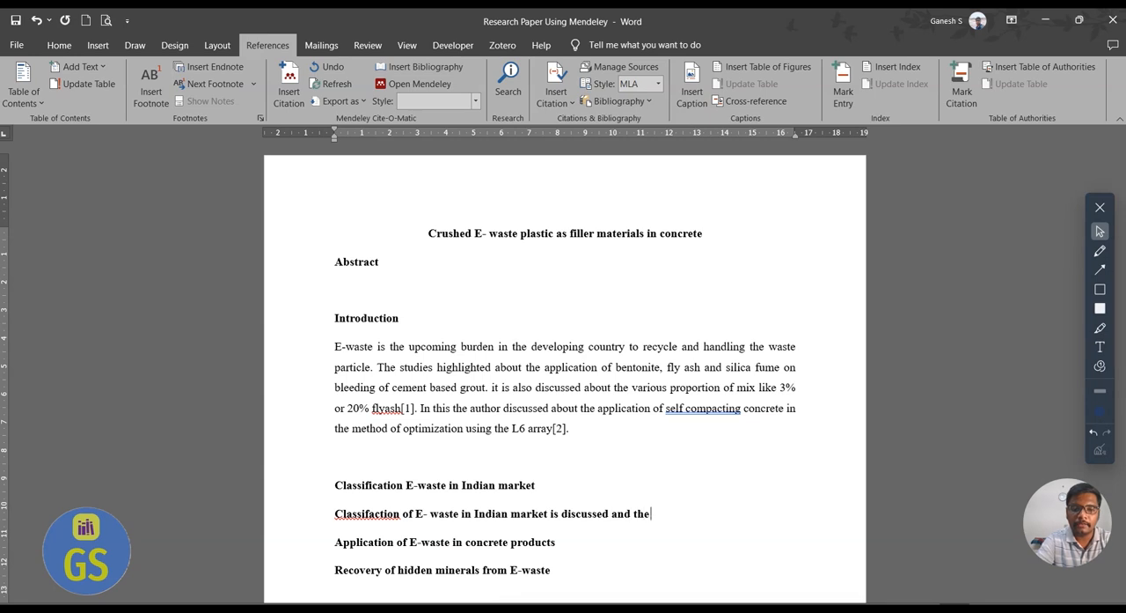
pyautogui.write(' the')
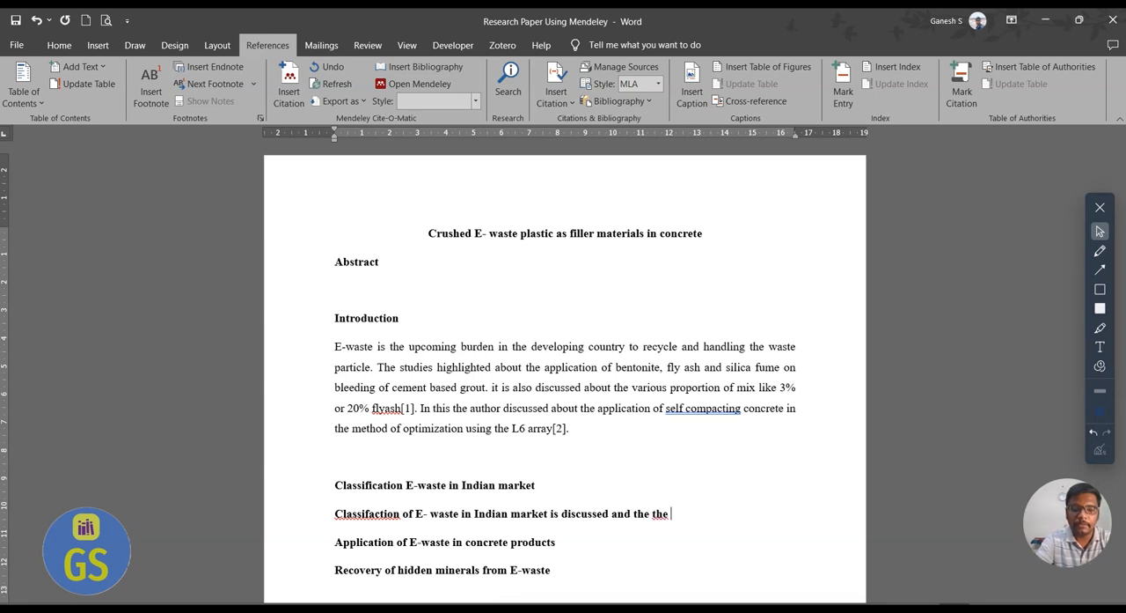
# Continue the sentence with "research studies highlights about the".
pyautogui.press('BackSpace')
pyautogui.press('BackSpace')
pyautogui.press('BackSpace')
pyautogui.write('research studeies')
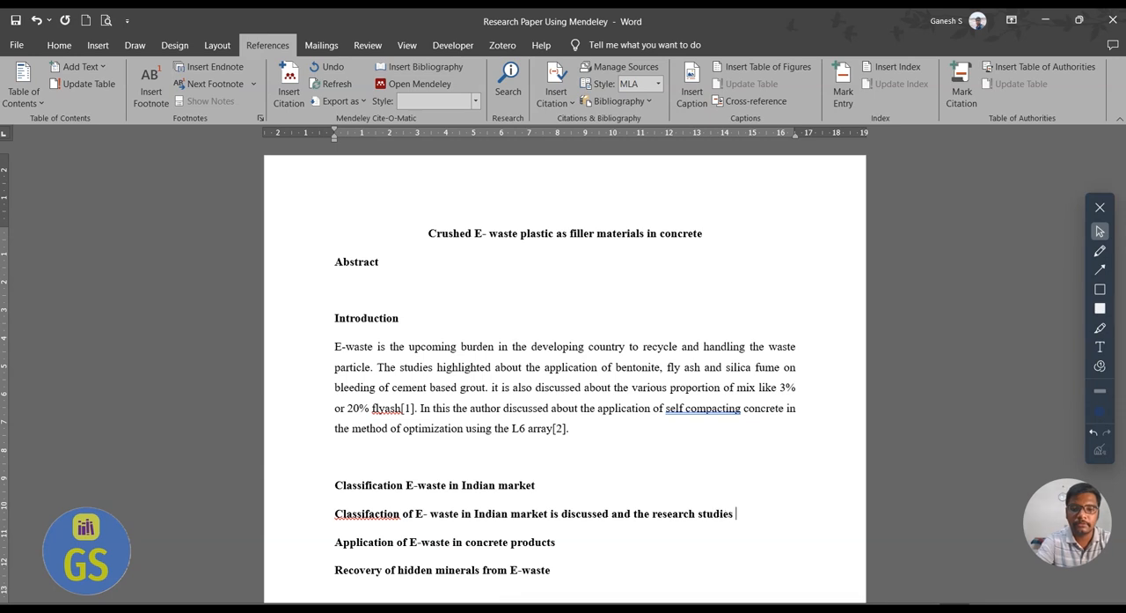
pyautogui.write(' hig')
pyautogui.write('gh')
pyautogui.press('BackSpace')
pyautogui.press('BackSpace')
pyautogui.write('hlights about the ')
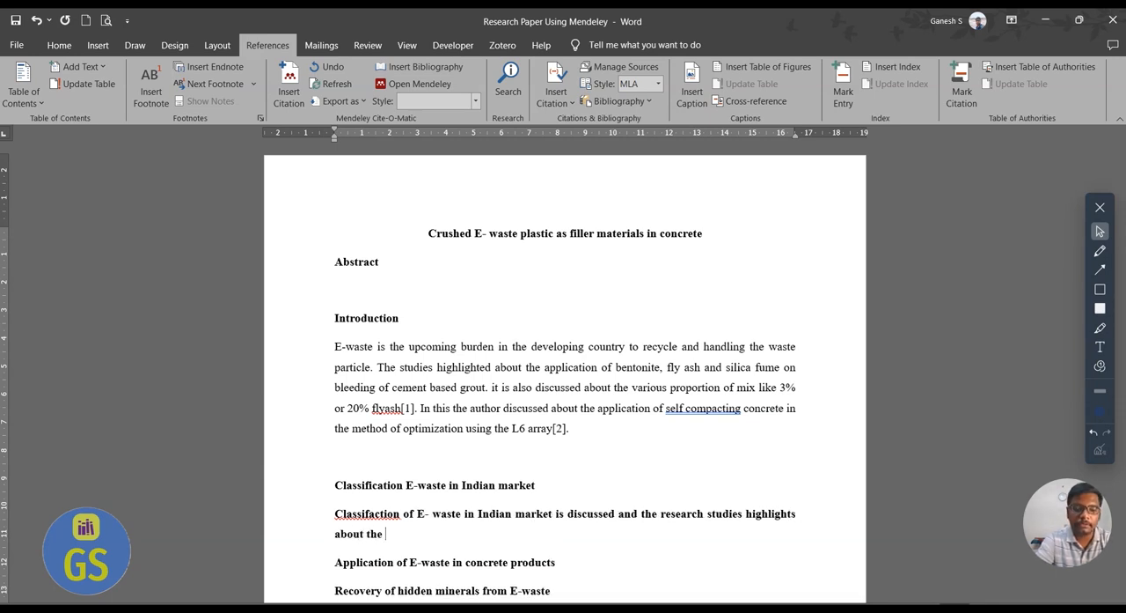
pyautogui.write('hidden')
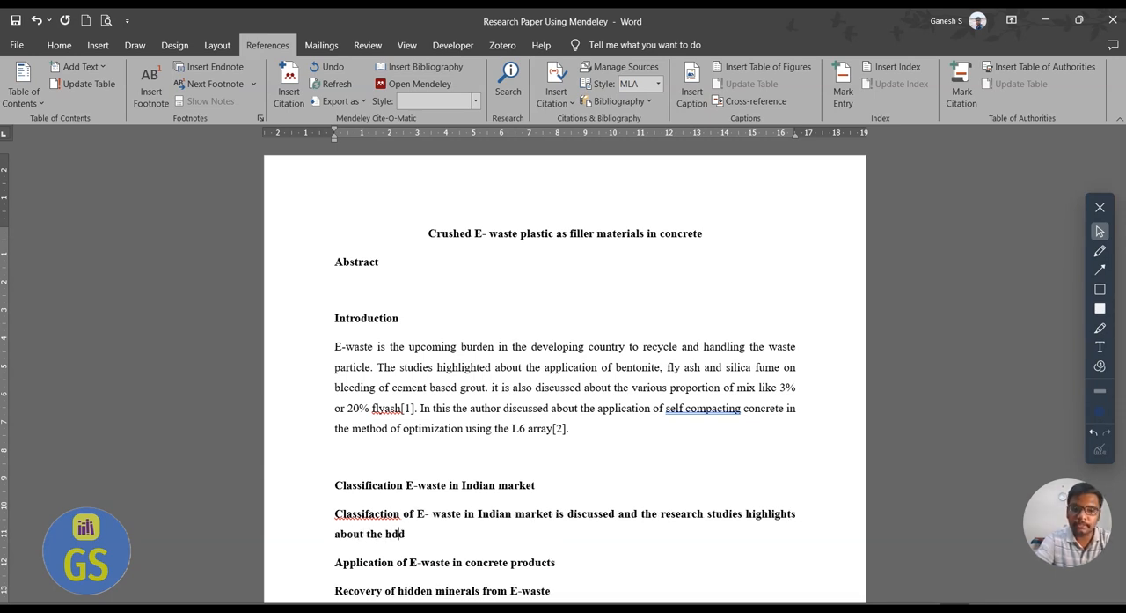
# Finish the paragraph's first sentence with "hiddent minerals in E-waste.".
pyautogui.press('BackSpace')
pyautogui.press('BackSpace')
pyautogui.press('BackSpace')
pyautogui.press('BackSpace')
pyautogui.press('BackSpace')
pyautogui.write('iddent minerals in')
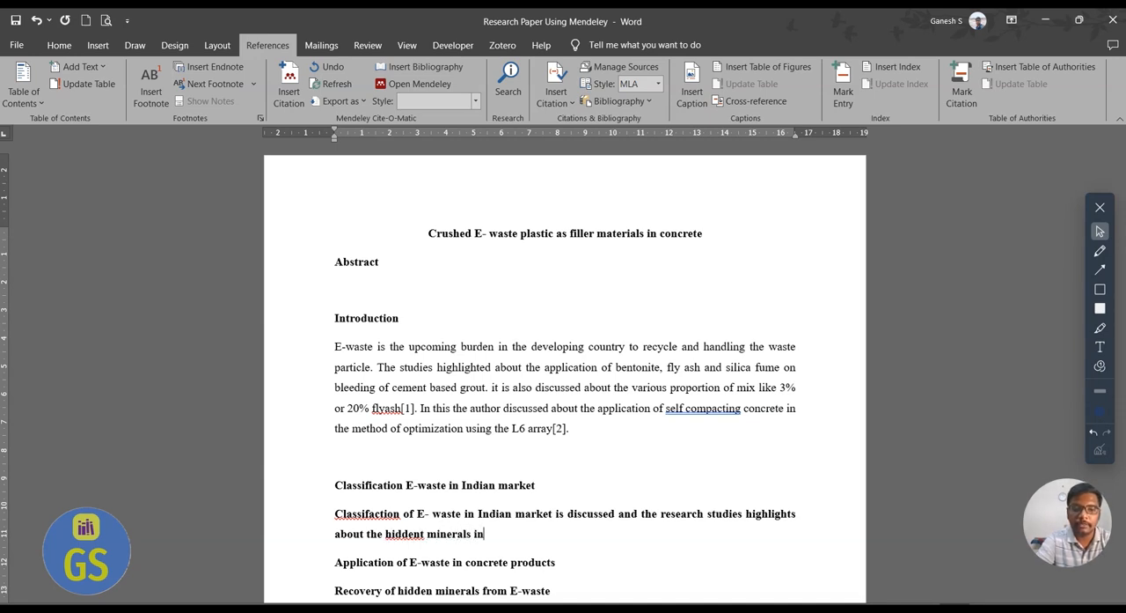
pyautogui.write(' E0wast')
pyautogui.press('BackSpace')
pyautogui.press('BackSpace')
pyautogui.press('BackSpace')
pyautogui.press('BackSpace')
pyautogui.write('east')
pyautogui.press('BackSpace')
pyautogui.press('BackSpace')
pyautogui.press('BackSpace')
pyautogui.press('BackSpace')
pyautogui.write('waste. E-waste')
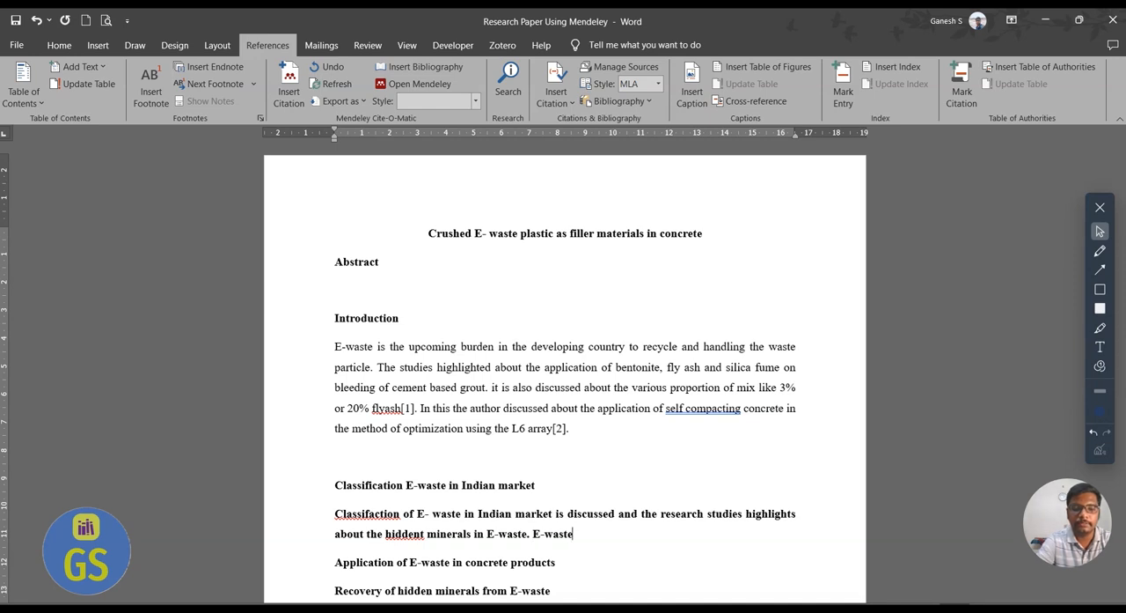
pyautogui.write(' is generally cal')
# Begin the second sentence with "E-waste is generally classified based the hazard level".
pyautogui.press('BackSpace')
pyautogui.press('BackSpace')
pyautogui.write('las')
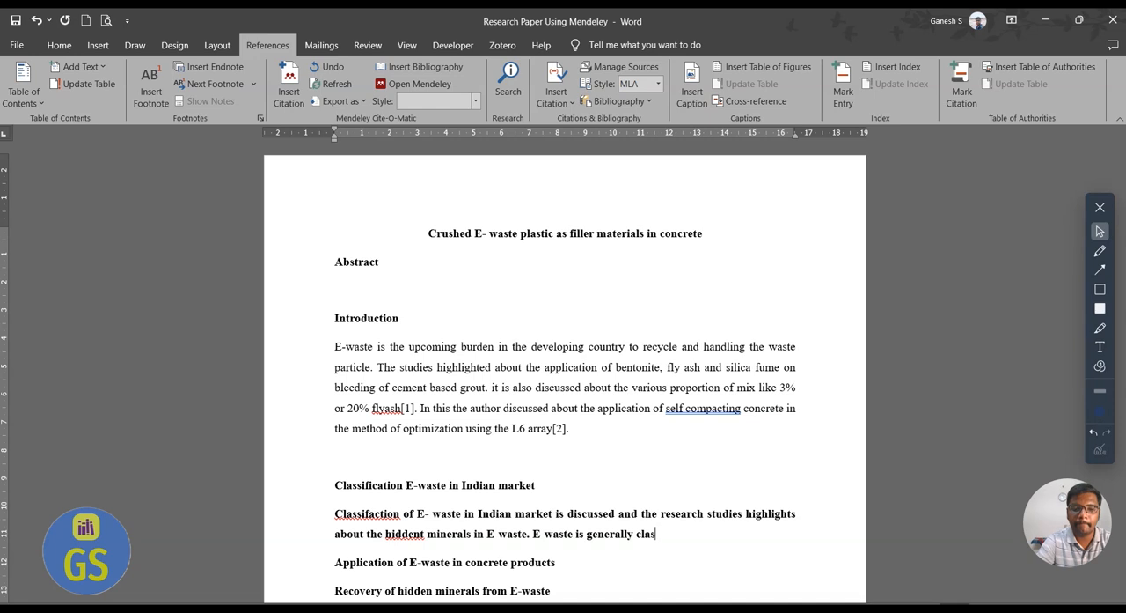
pyautogui.write('sified')
pyautogui.write(' ba')
pyautogui.press('BackSpace')
pyautogui.write('based the')
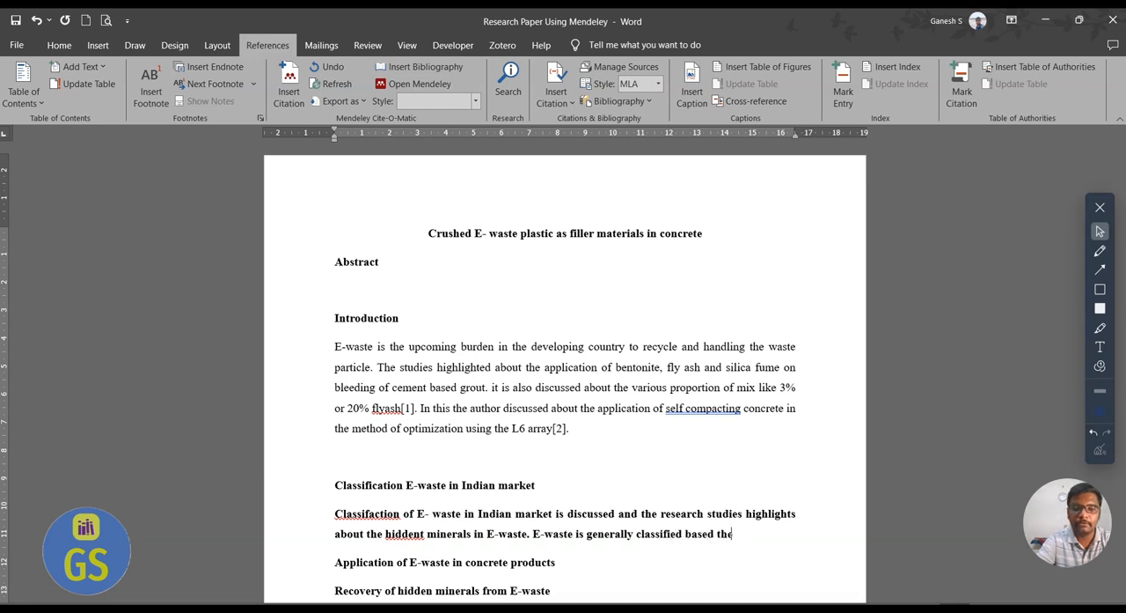
pyautogui.write(' hazard level')
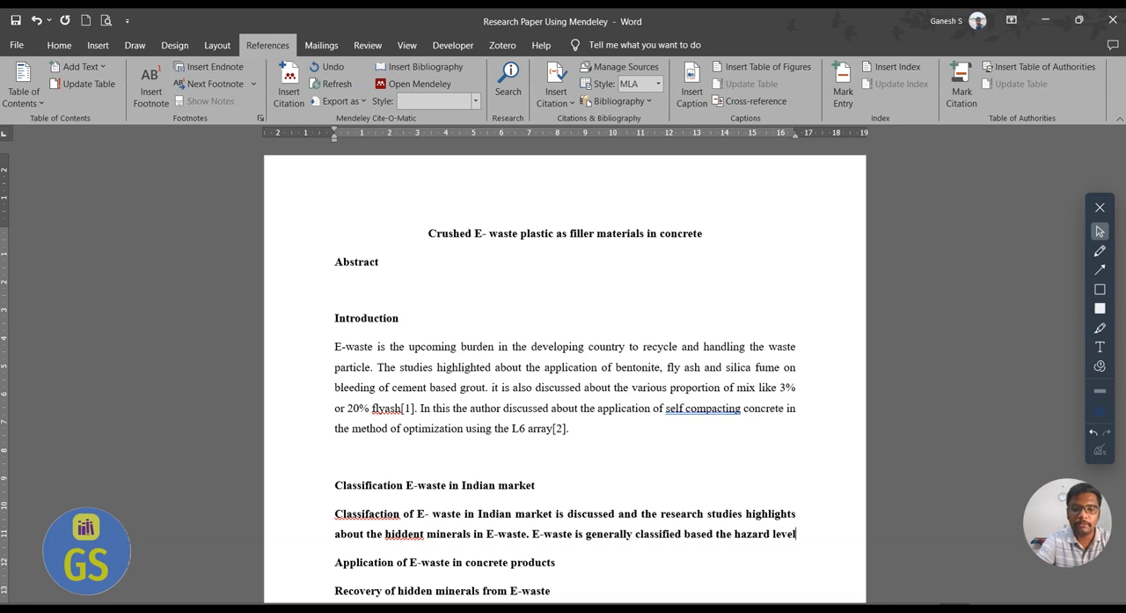
pyautogui.write(' like effe')
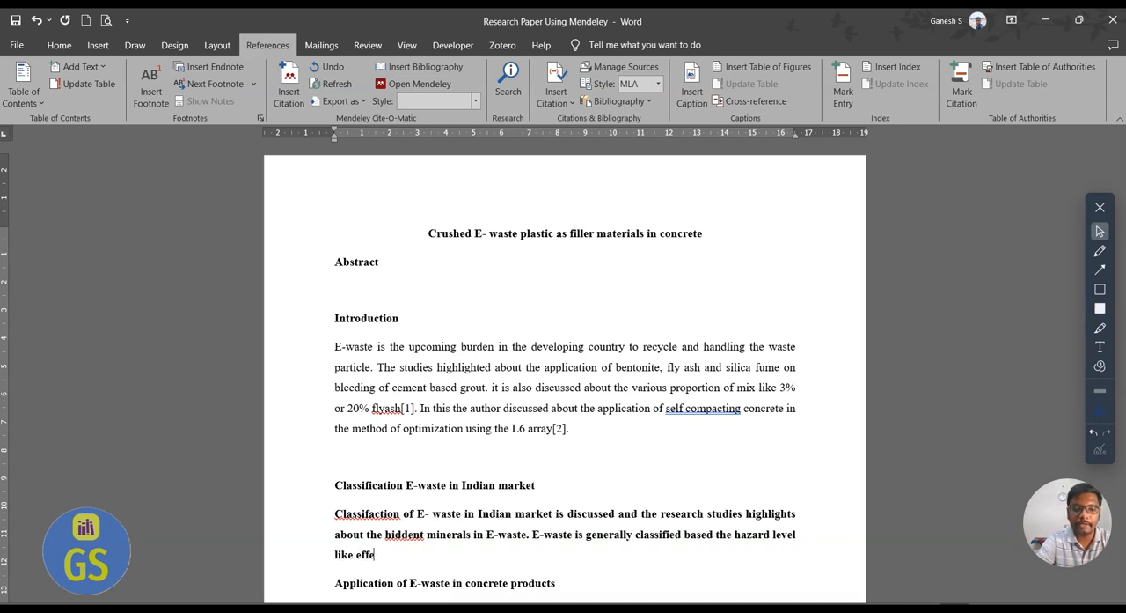
pyautogui.write('ctive radioactive ')
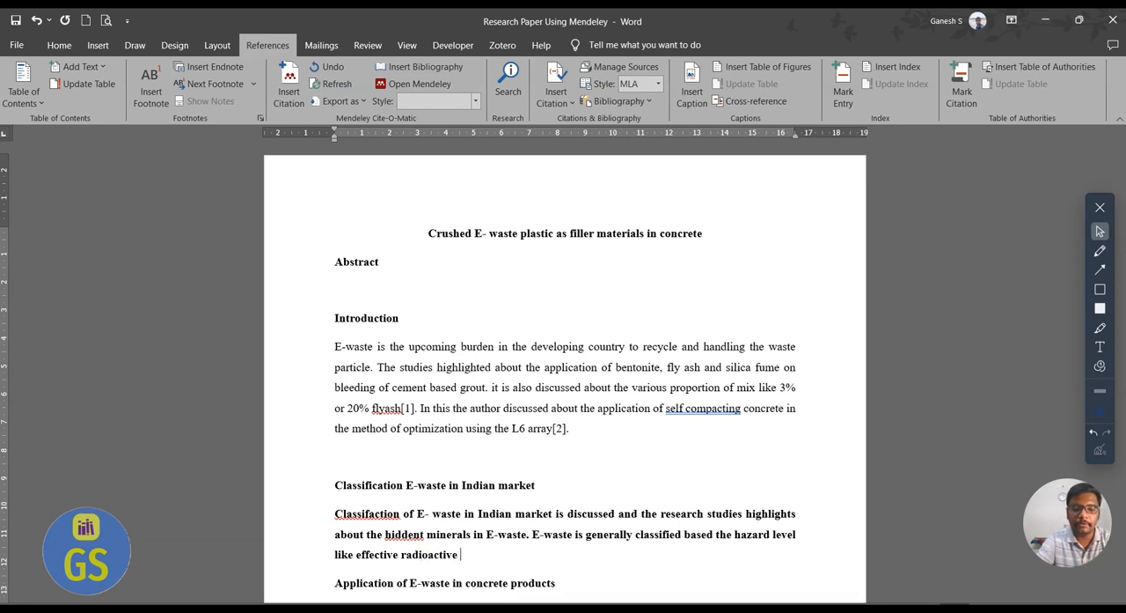
pyautogui.write('eellements or non rad')
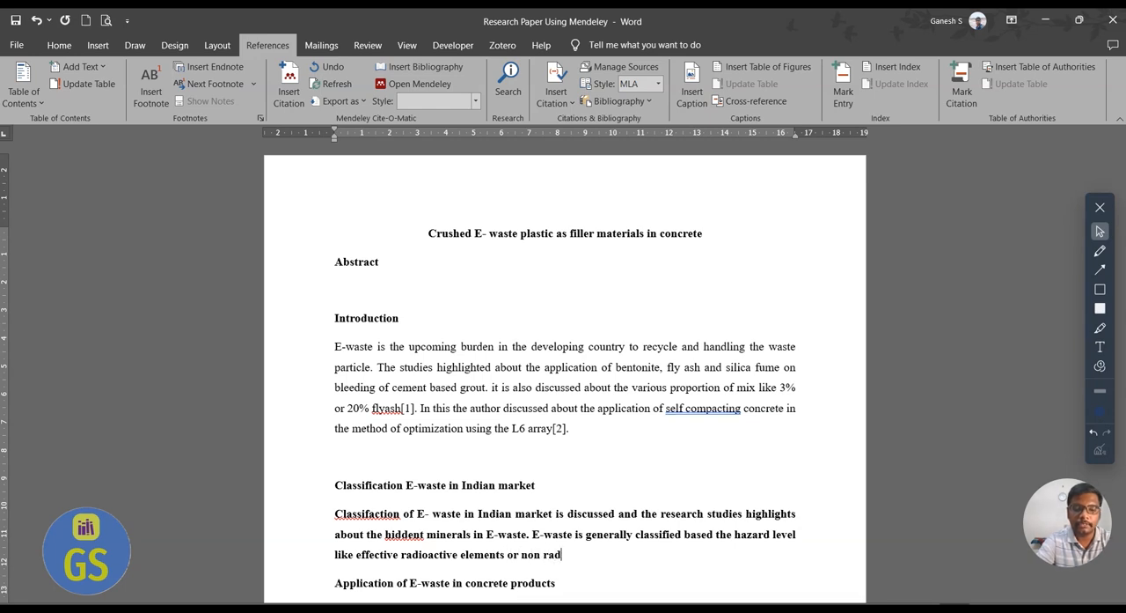
pyautogui.write('ioactive e')
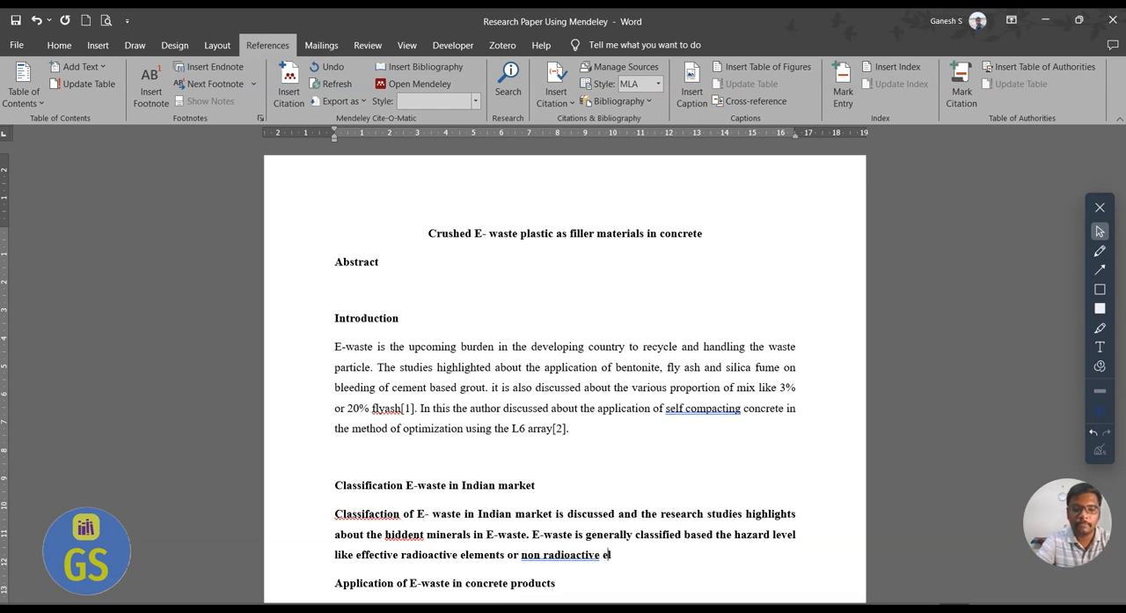
pyautogui.write('lements.')
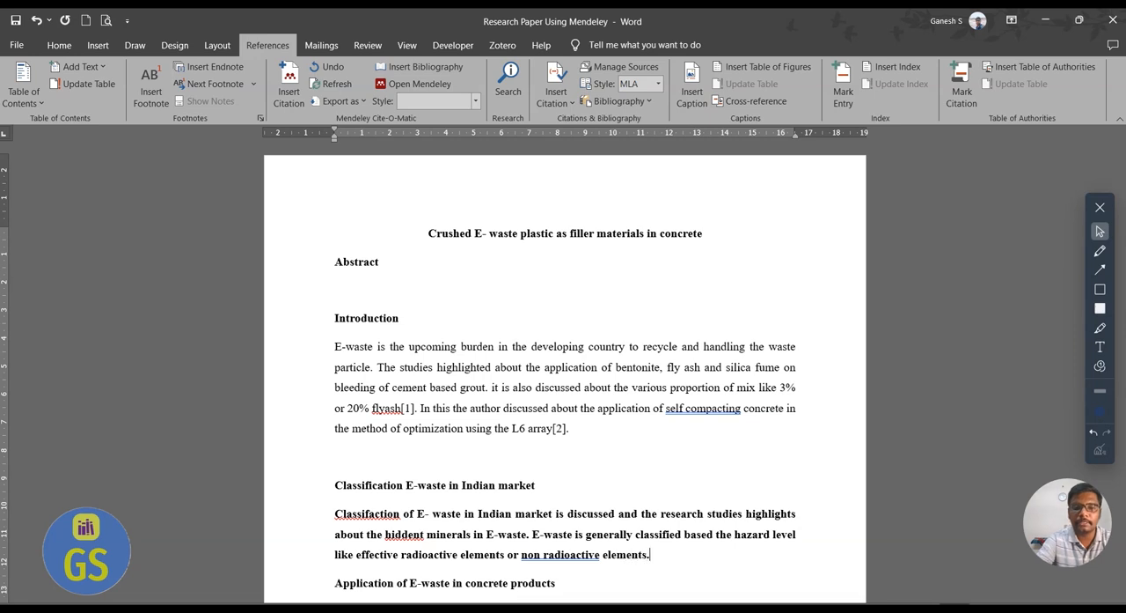
# Correct the misspelled words in the new paragraph to "Classification" and "hidden".
pyautogui.rightClick(359, 513)
pyautogui.click(347, 233)
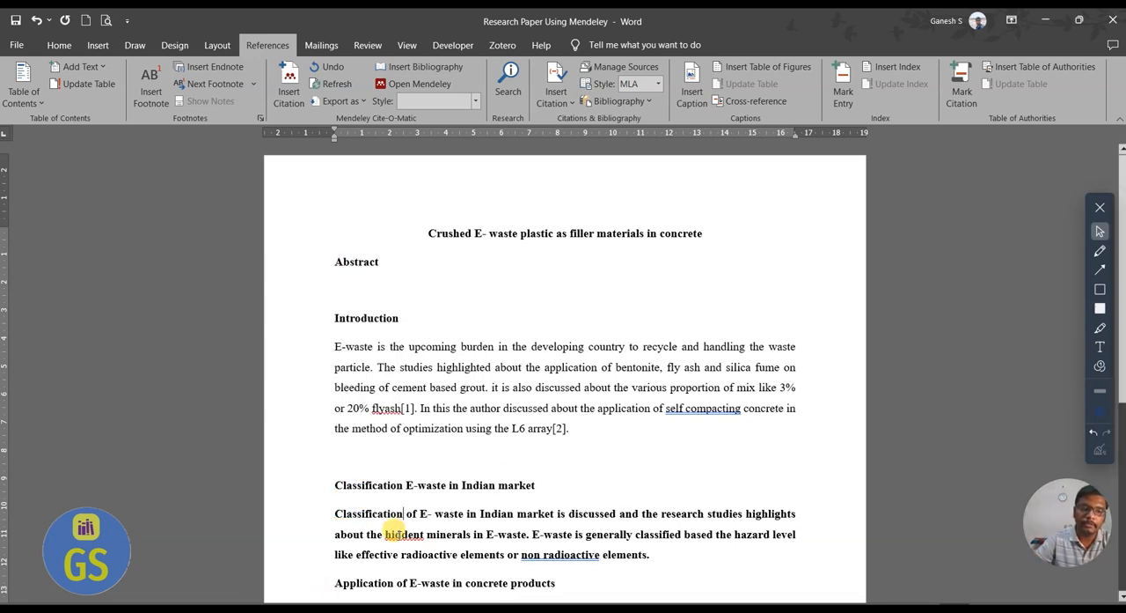
pyautogui.rightClick(403, 534)
pyautogui.click(375, 253)
# Apply the Normal style to the paragraph below the "Classification E-waste in Indian market" heading.
pyautogui.moveTo(658, 568); pyautogui.dragTo(280, 509)
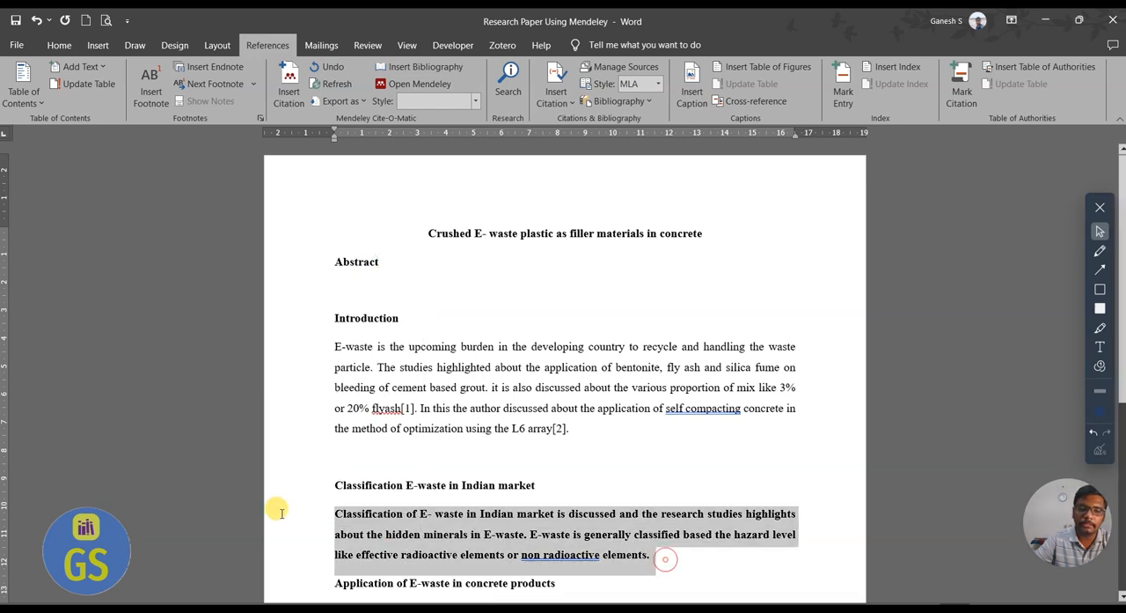
pyautogui.click(59, 45)
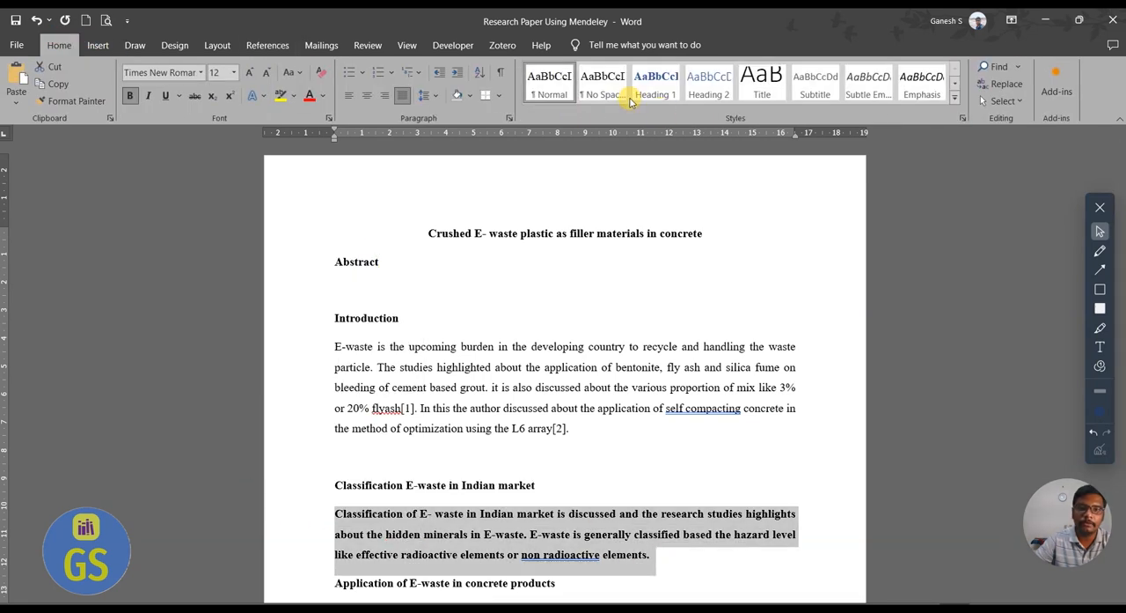
pyautogui.click(549, 83)
pyautogui.click(586, 551)
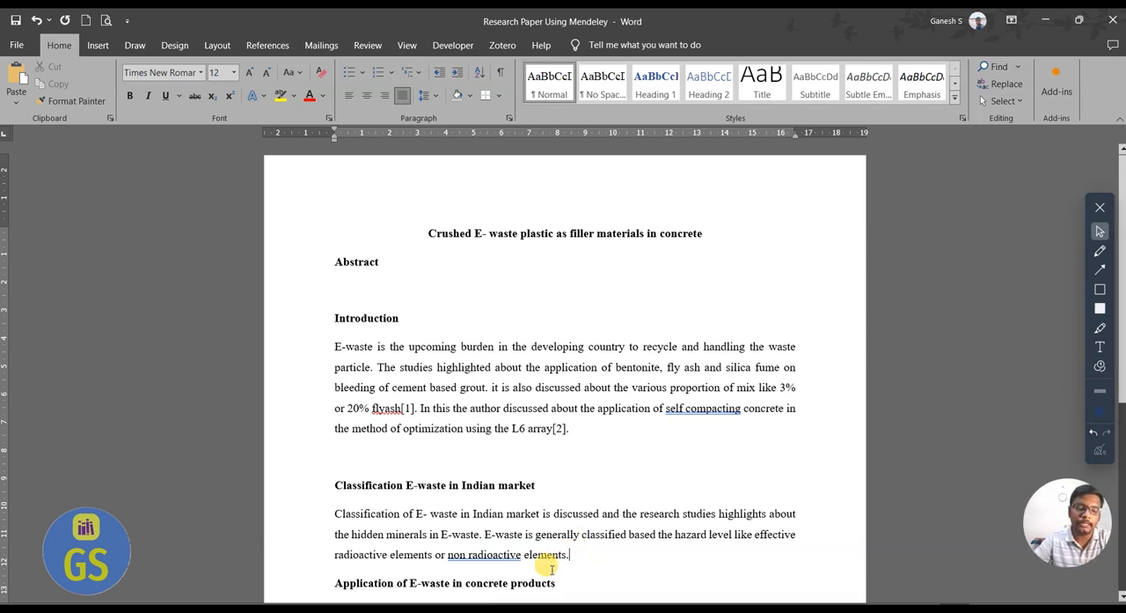
# Switch to Mendeley Desktop and open the E-waste folder in the library.
pyautogui.press('super')
pyautogui.click(517, 607)
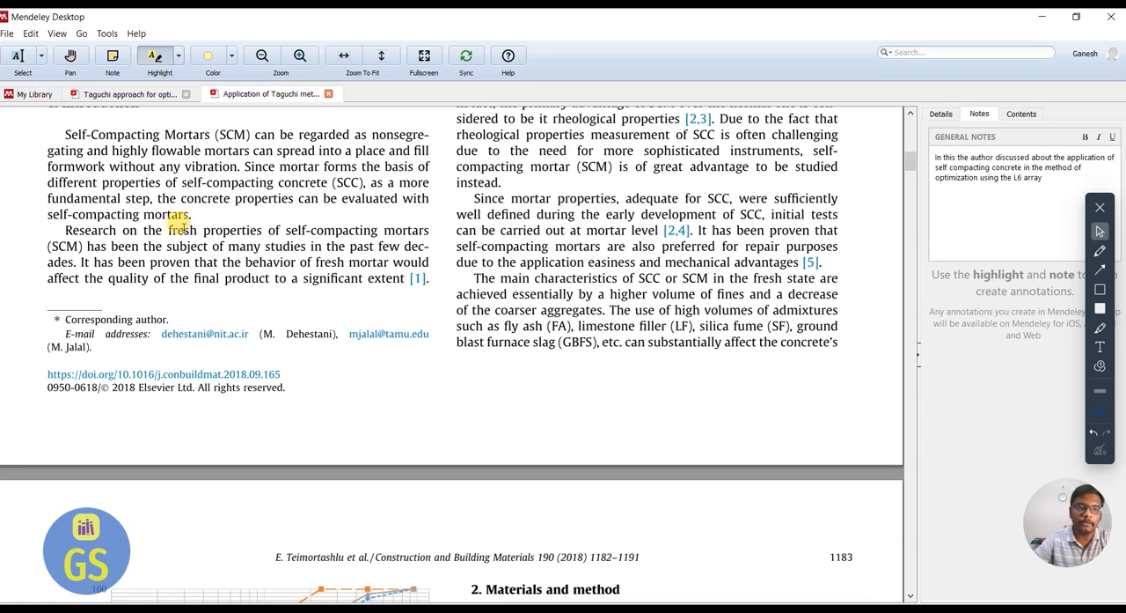
pyautogui.click(34, 93)
pyautogui.click(53, 213)
pyautogui.click(54, 214)
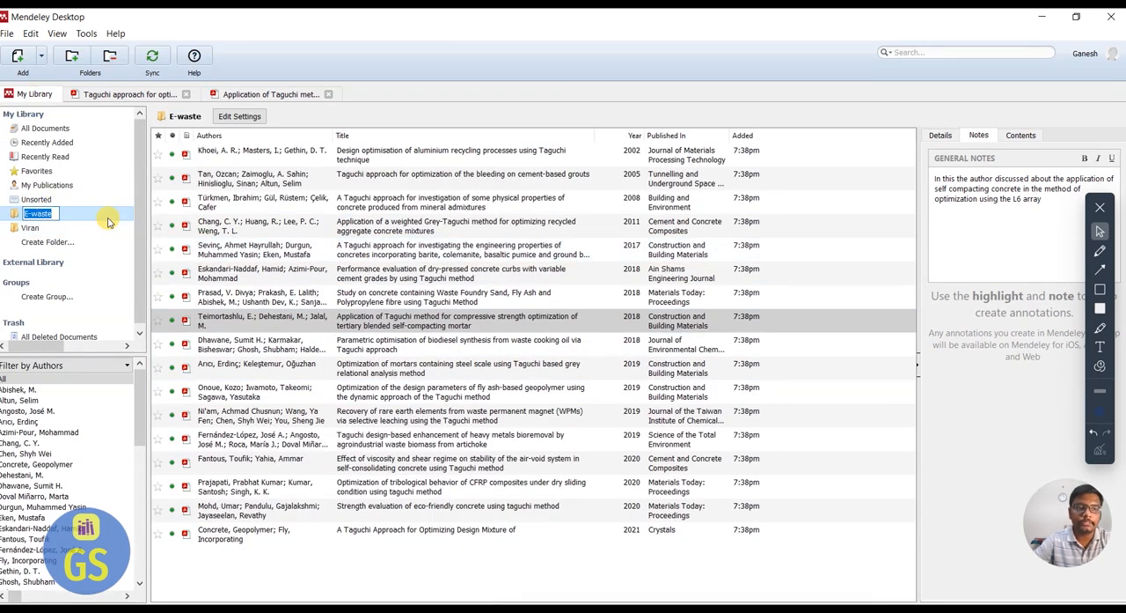
# Add all the papers from the Desktop's E-waste "Metal Recovery" folder to the library folder.
pyautogui.click(6, 33)
pyautogui.click(21, 51)
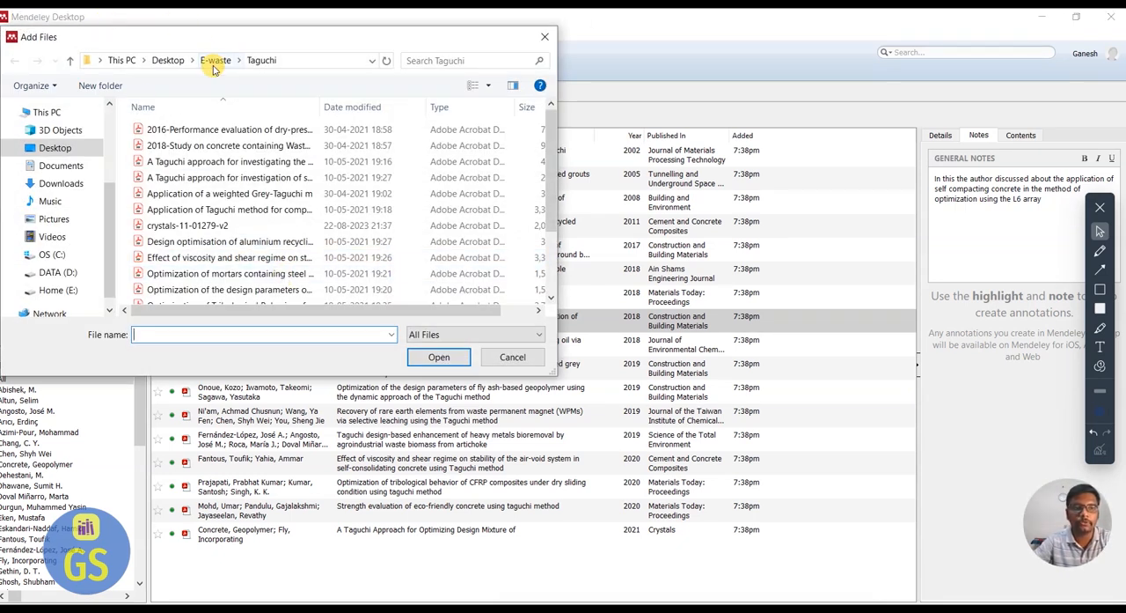
pyautogui.click(215, 60)
pyautogui.click(188, 257)
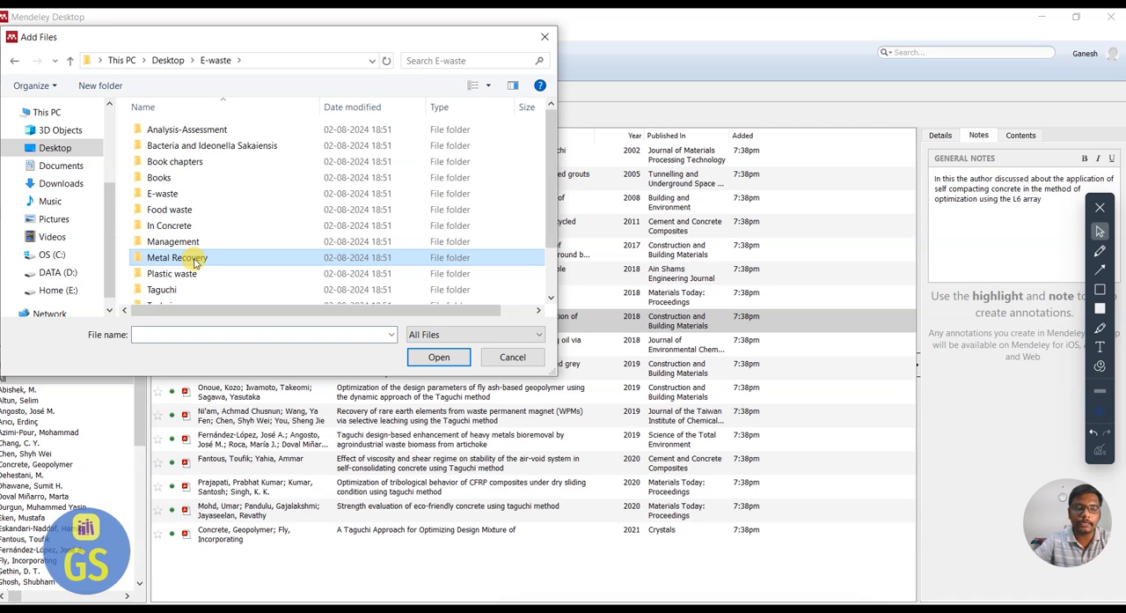
pyautogui.doubleClick(249, 262)
pyautogui.moveTo(249, 290); pyautogui.dragTo(128, 130)
pyautogui.click(436, 357)
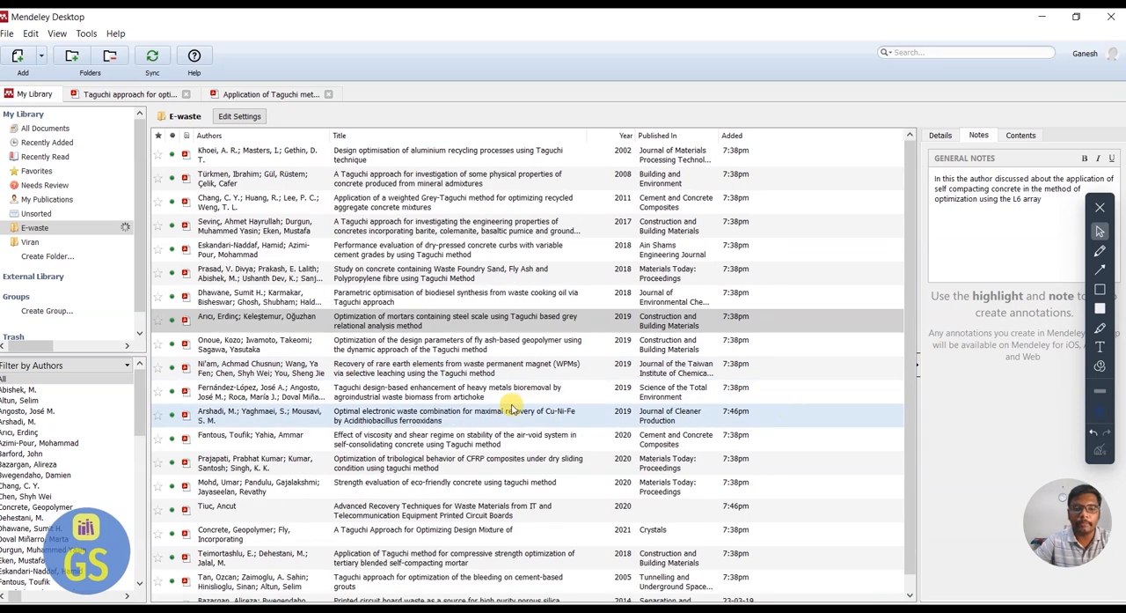
# Open the paper "Bioleaching of heavy metals from printed circuit board (PCB)" and bring its Introduction into view.
pyautogui.scroll(-3, 458, 482)
pyautogui.scroll(-1, 550, 497)
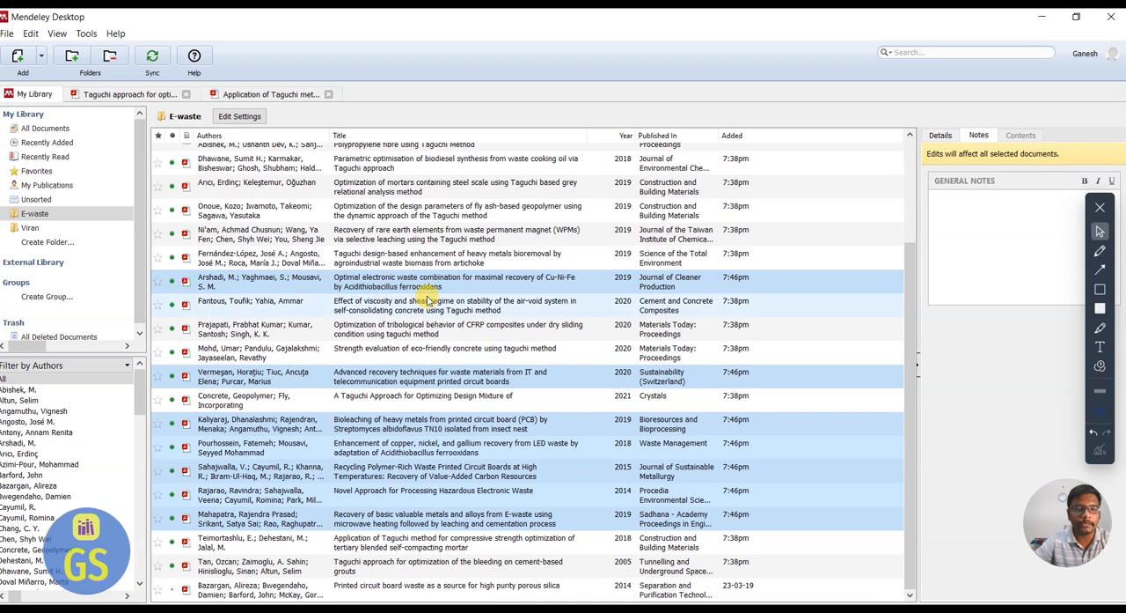
pyautogui.click(408, 426)
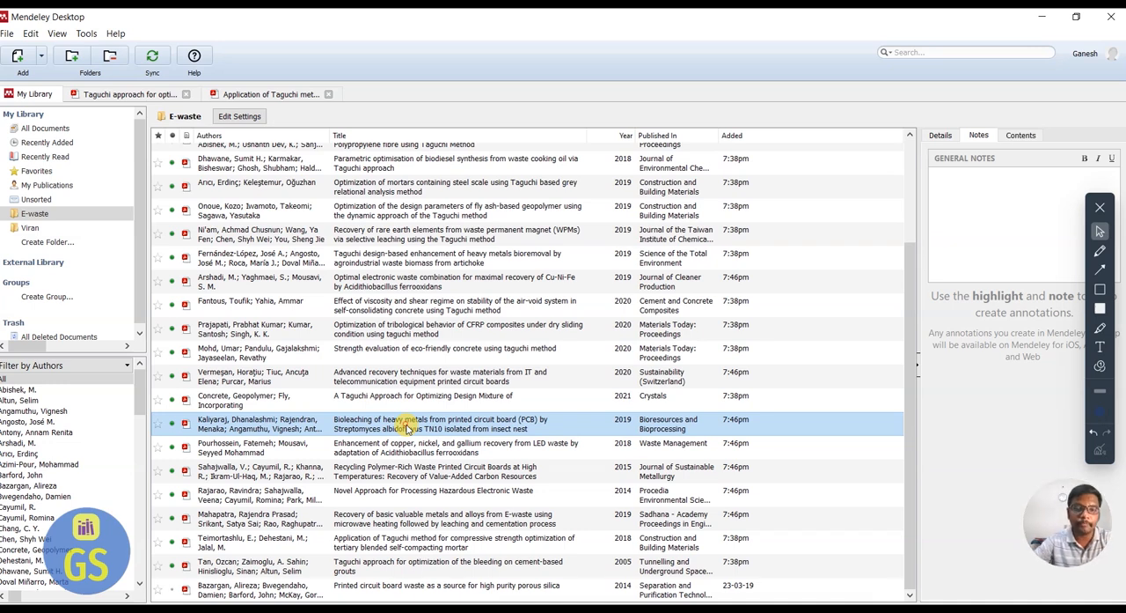
pyautogui.doubleClick(407, 426)
pyautogui.scroll(-10, 396, 436)
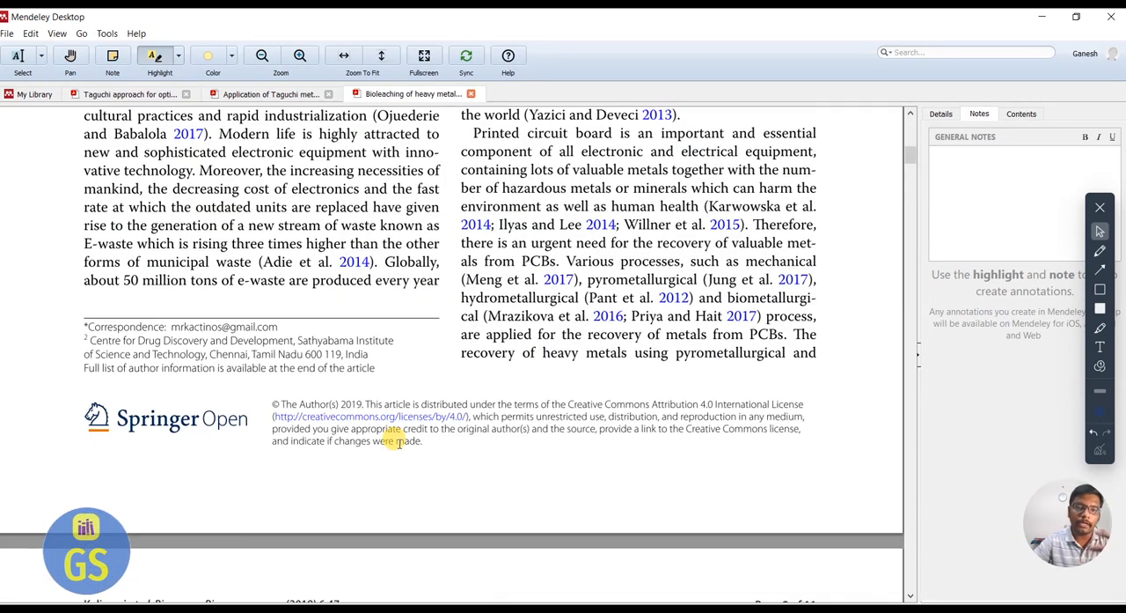
pyautogui.scroll(3, 167, 378)
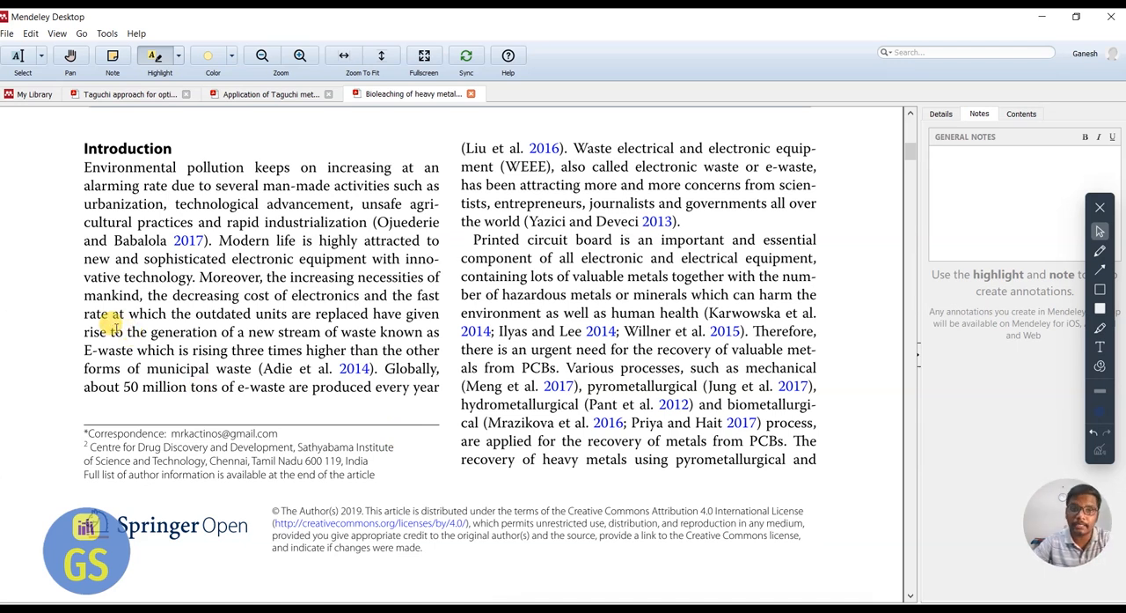
# Write the general note "Printed circuit board are having the hidden minerals which can be recovered by the bioleaching method." and select it for copying.
pyautogui.click(936, 161)
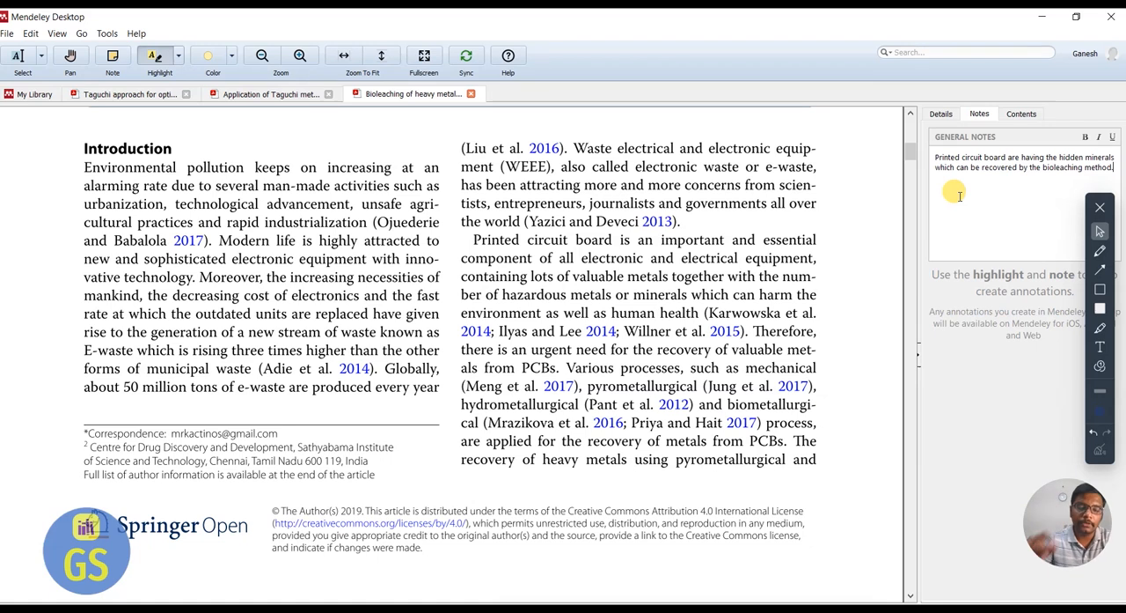
pyautogui.hotkey('ctrl', 'a')
pyautogui.hotkey('ctrl', 'c')
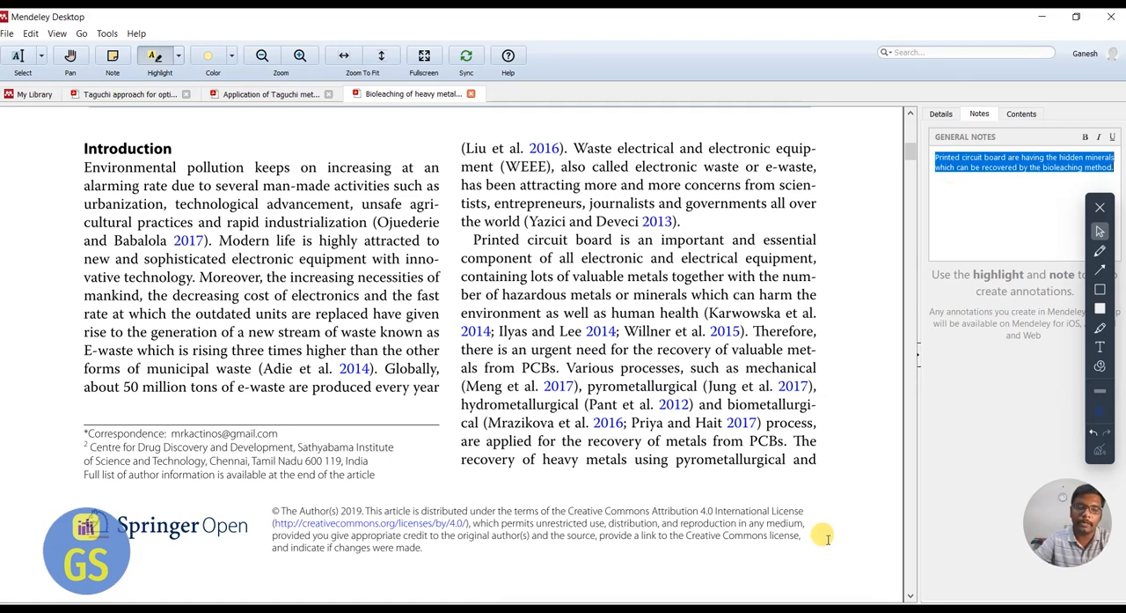
# Switch to the Word document and paste the copied note at the end of the Classification paragraph.
pyautogui.press('super')
pyautogui.click(528, 608)
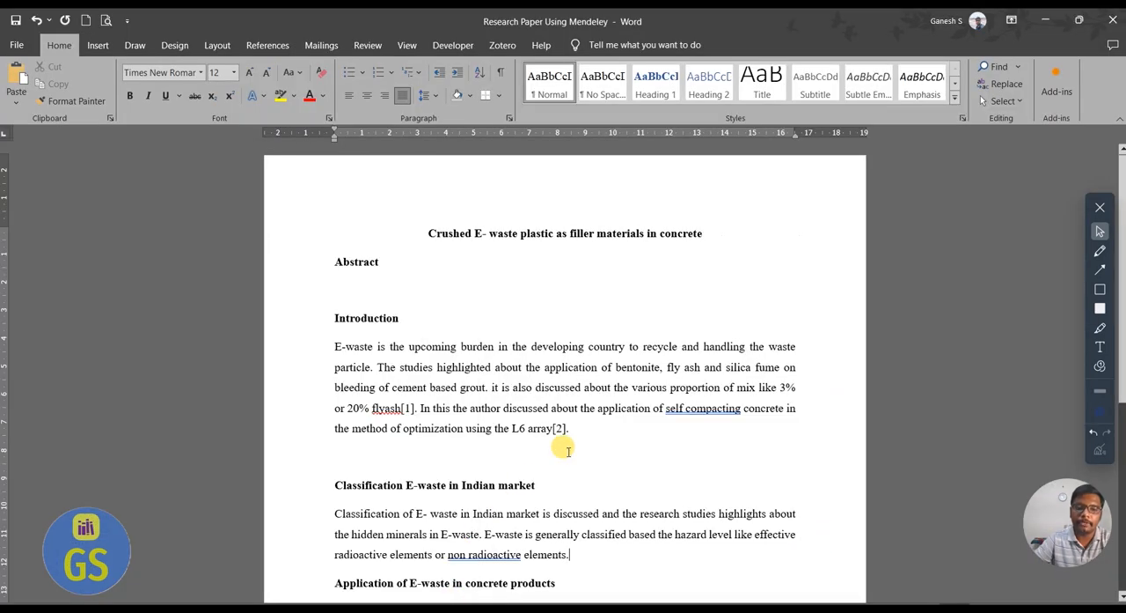
pyautogui.hotkey('ctrl', 'v')
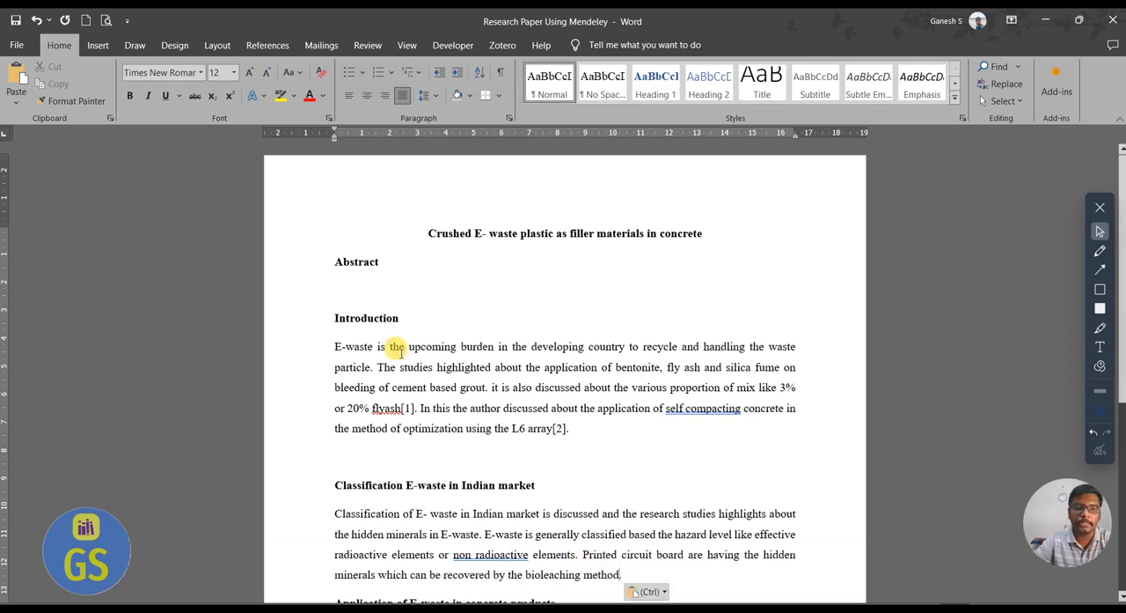
# Insert a Mendeley citation of the bioleaching paper at the end of the pasted sentence.
pyautogui.click(267, 44)
pyautogui.click(289, 85)
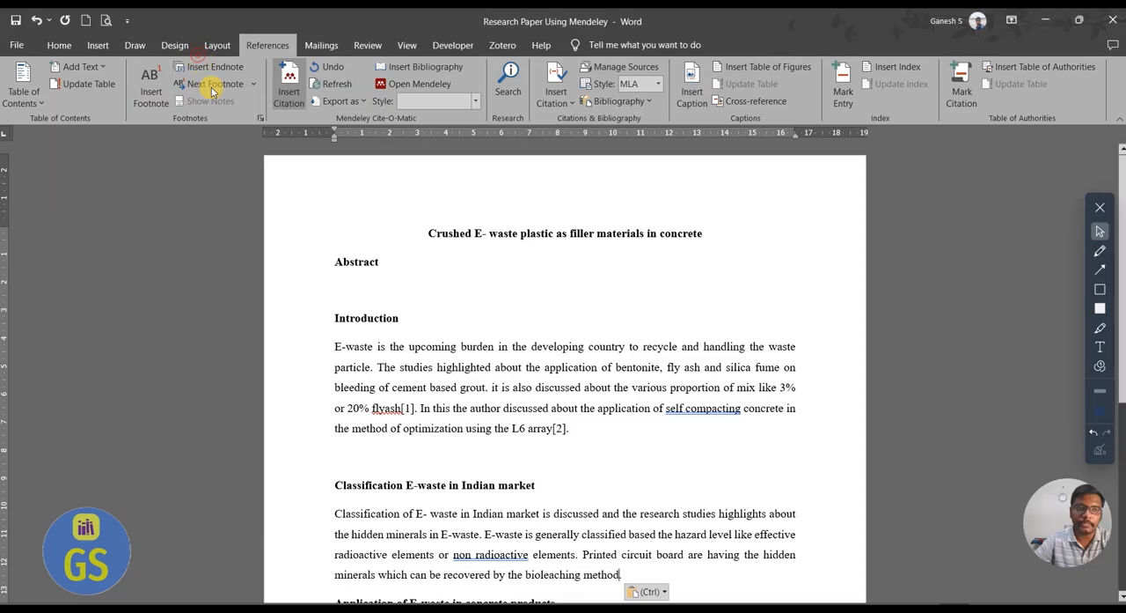
pyautogui.scroll(-2, 639, 542)
pyautogui.click(651, 473)
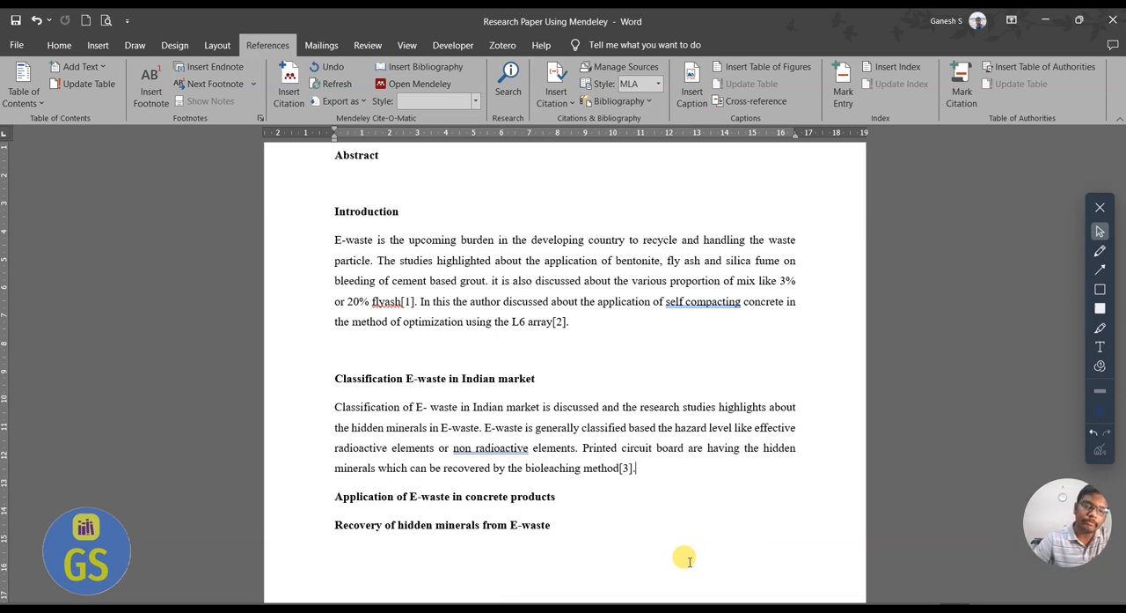
# Add a "Reference:" heading with the entries [1] and [2] below the "Recovery of hidden minerals from E-waste" heading.
pyautogui.scroll(-2, 687, 560)
pyautogui.click(576, 345)
pyautogui.press('Return')
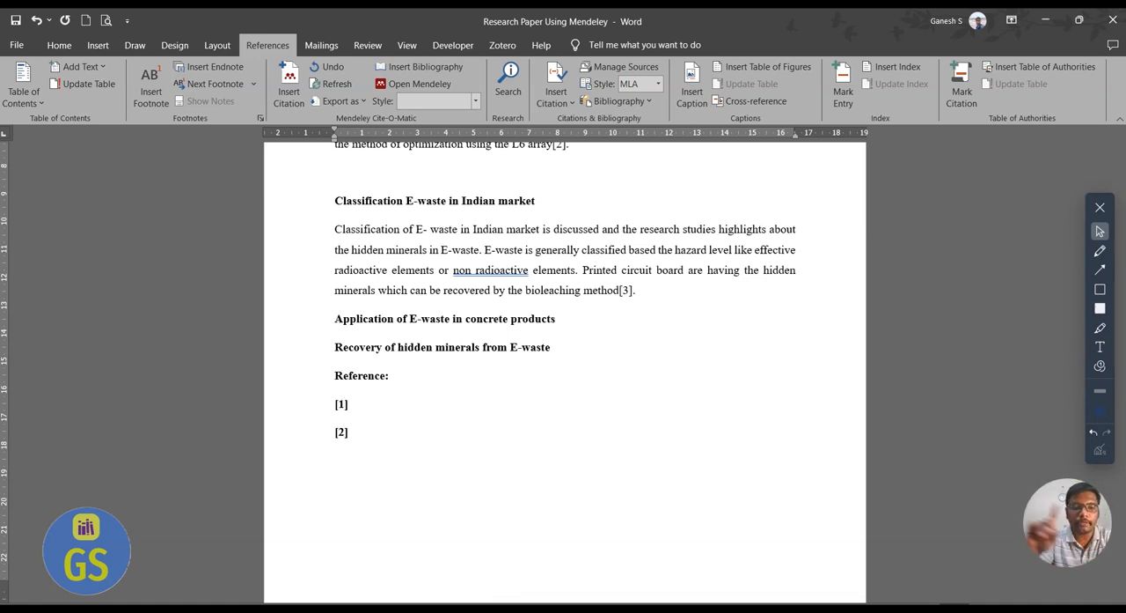
# Replace the typed [1] and [2] entries under "Reference:" with the Mendeley bibliography.
pyautogui.moveTo(370, 435); pyautogui.dragTo(280, 409)
pyautogui.press('Delete')
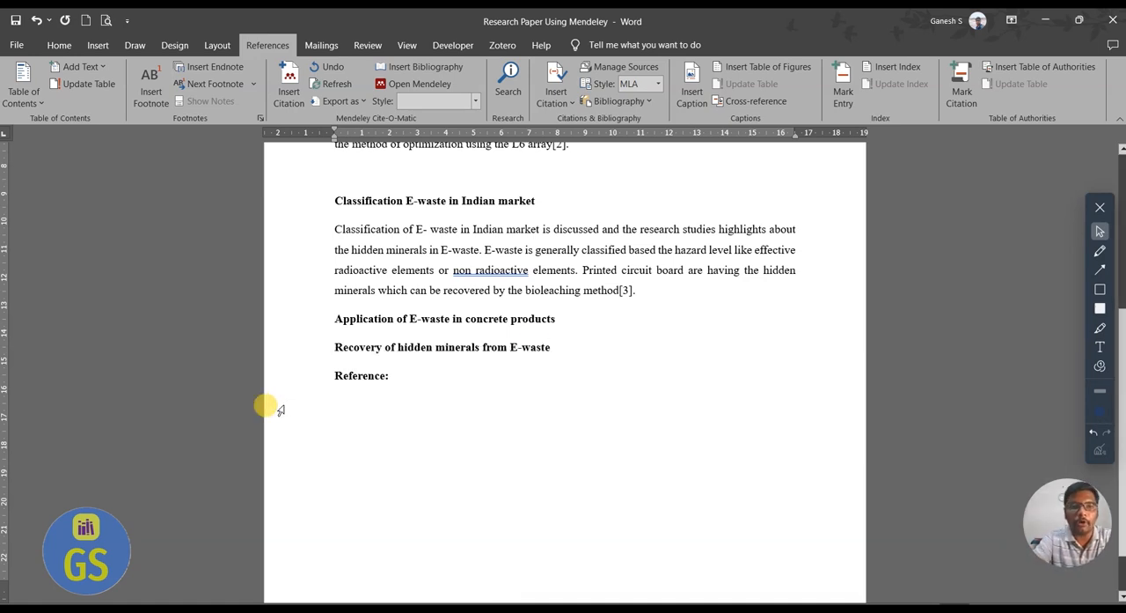
pyautogui.click(459, 70)
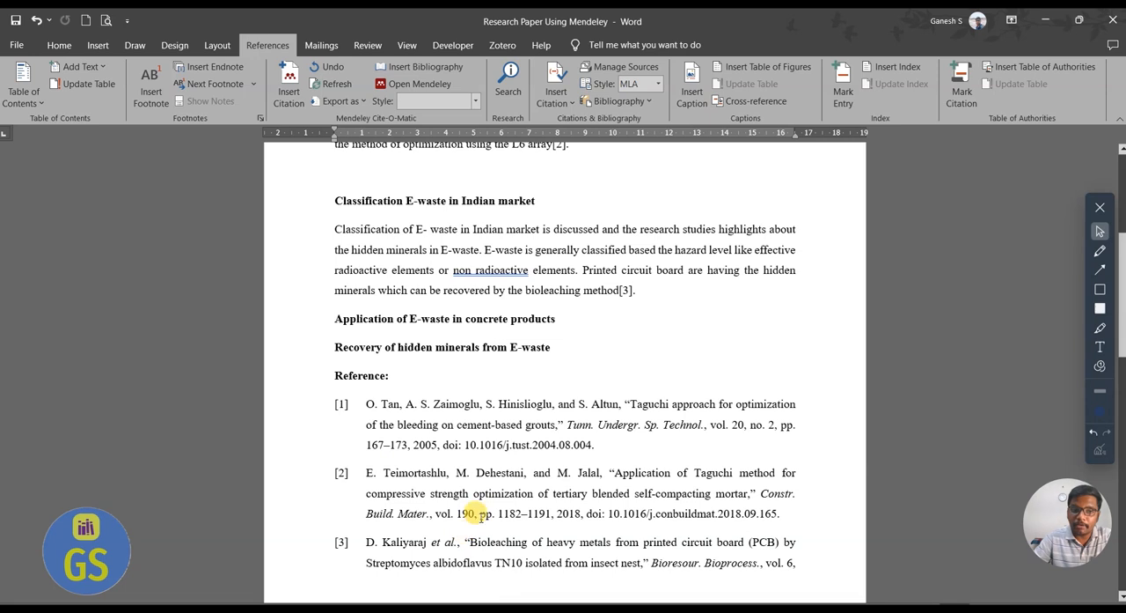
# Select the reference list, view the Mendeley export options, and insert the Mendeley bibliography again over the selection.
pyautogui.moveTo(796, 565); pyautogui.dragTo(337, 403)
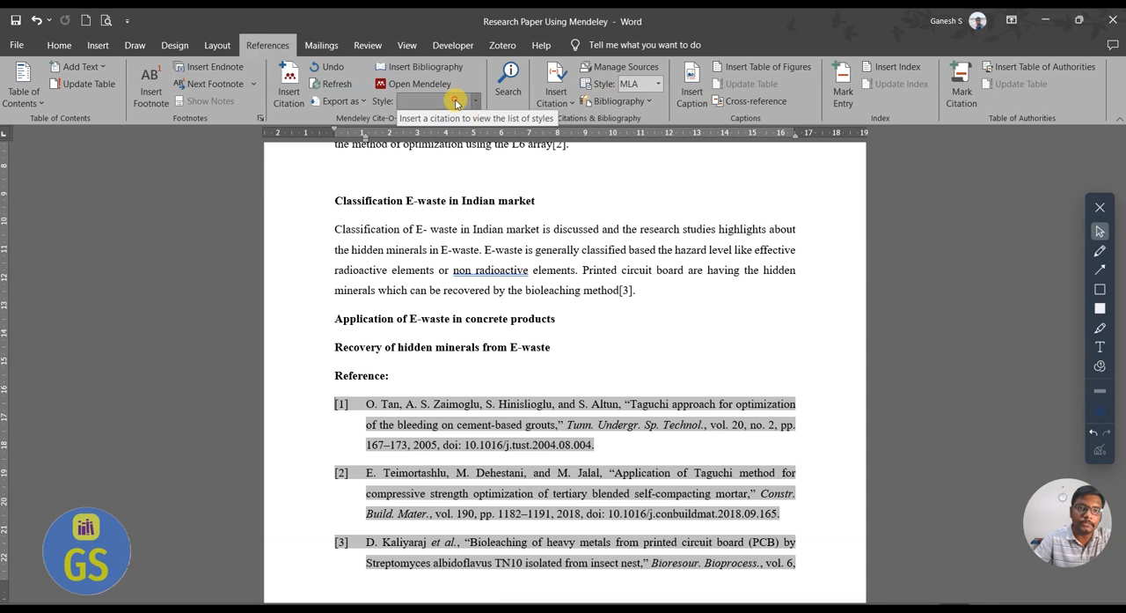
pyautogui.click(357, 101)
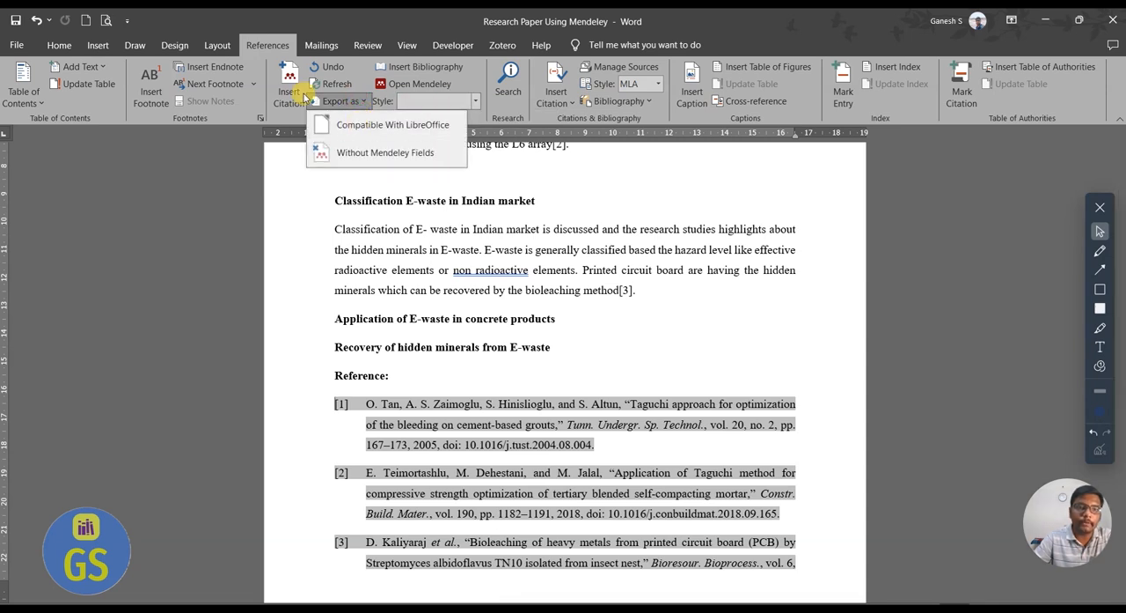
pyautogui.click(473, 75)
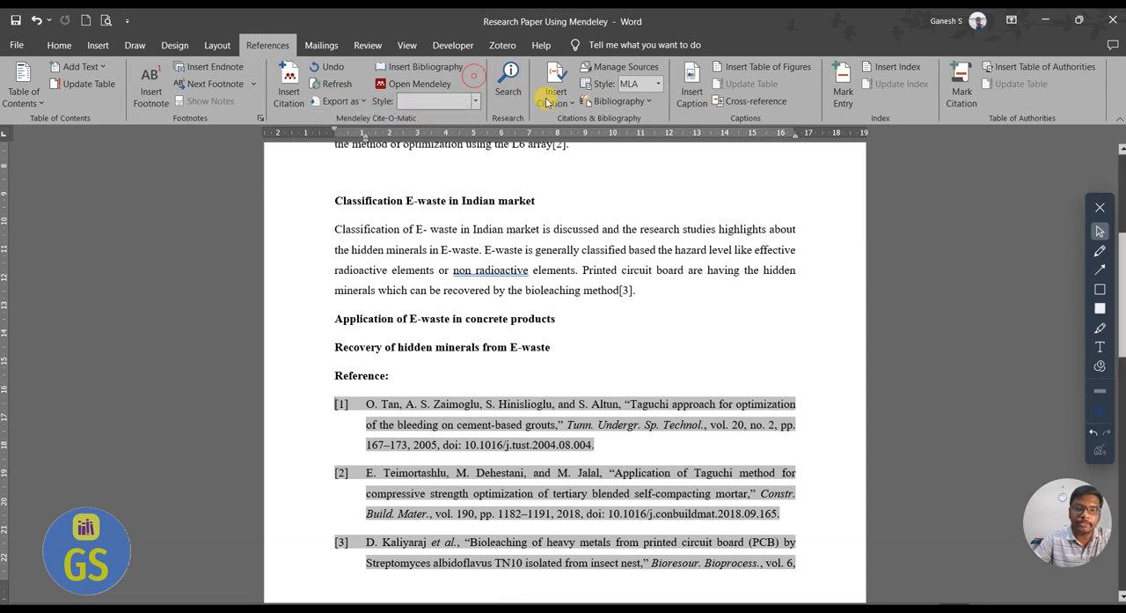
pyautogui.click(448, 67)
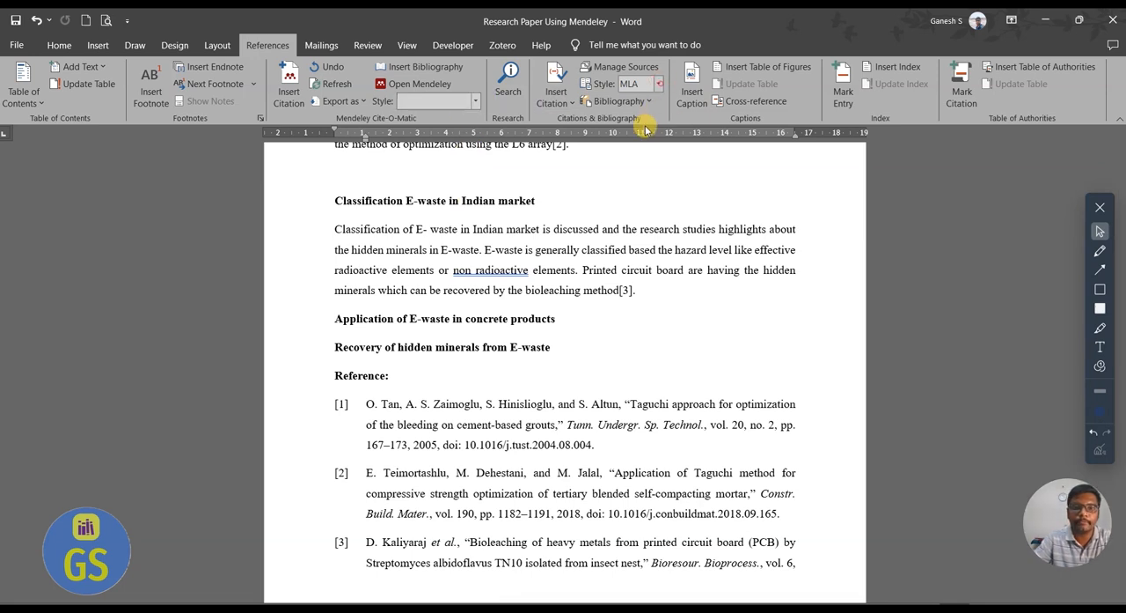
# Try the APA and GB7714 styles as Word's citation style.
pyautogui.click(659, 84)
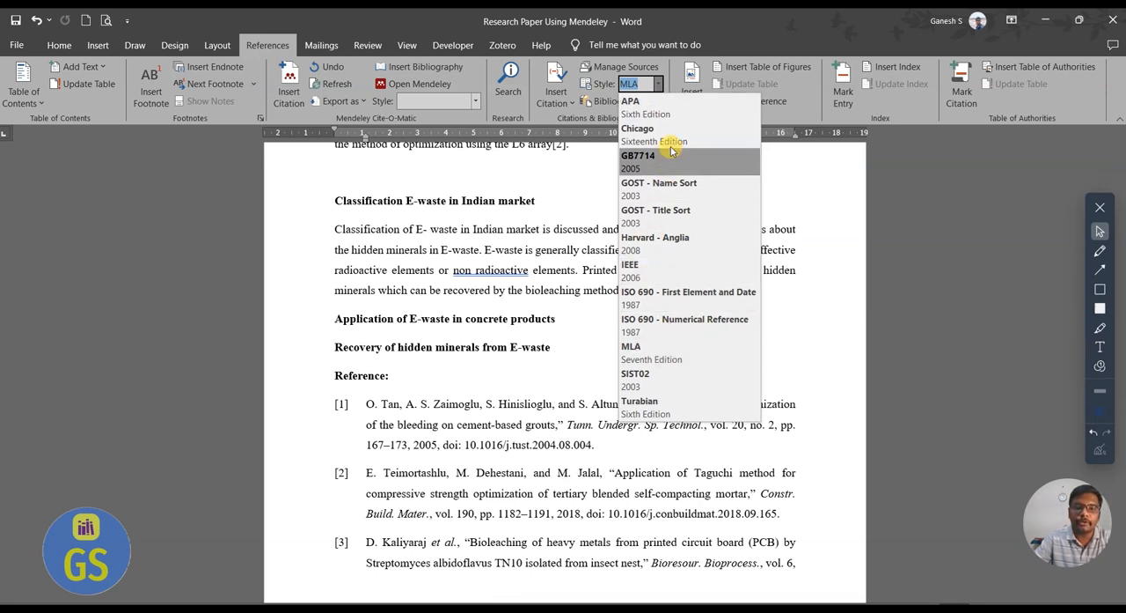
pyautogui.click(643, 107)
pyautogui.click(657, 84)
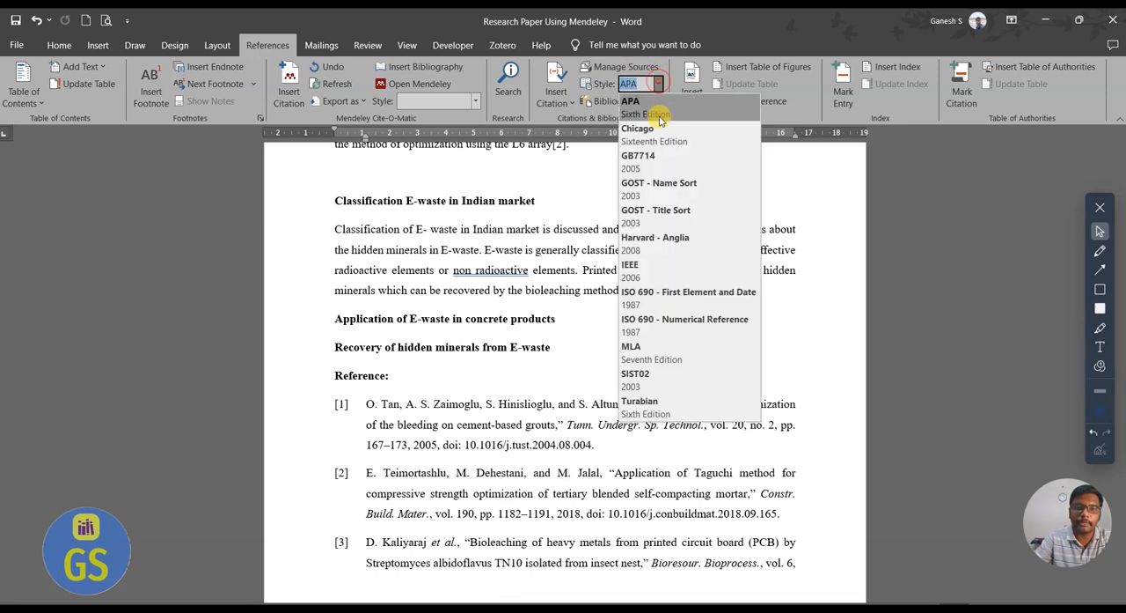
pyautogui.click(648, 161)
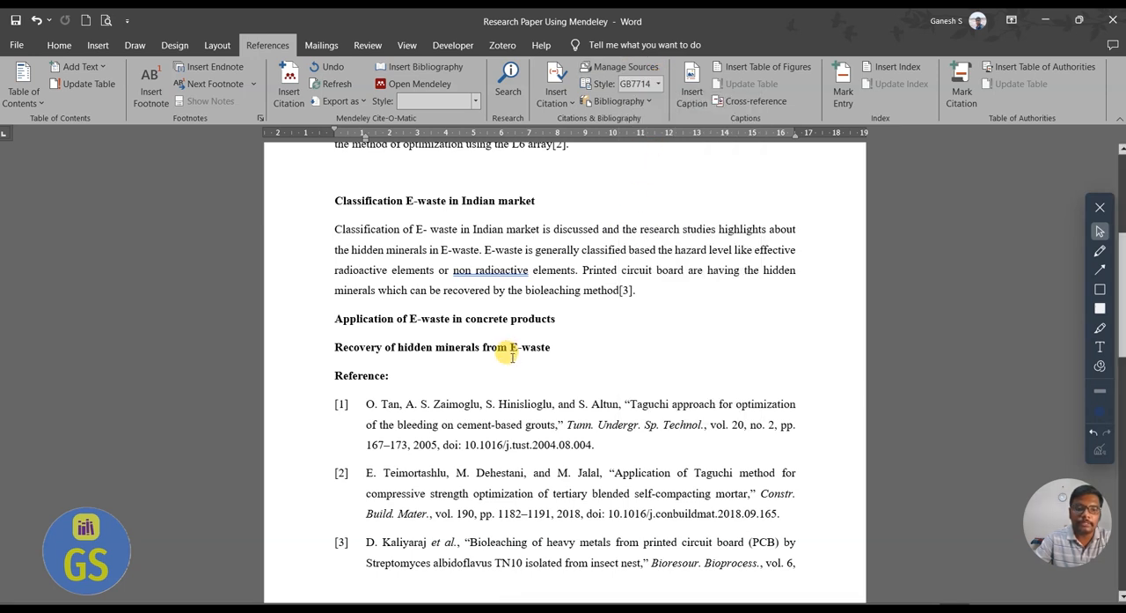
# Delete the whole bibliography below the "Reference:" heading.
pyautogui.scroll(-1, 512, 355)
pyautogui.moveTo(829, 495); pyautogui.dragTo(339, 334)
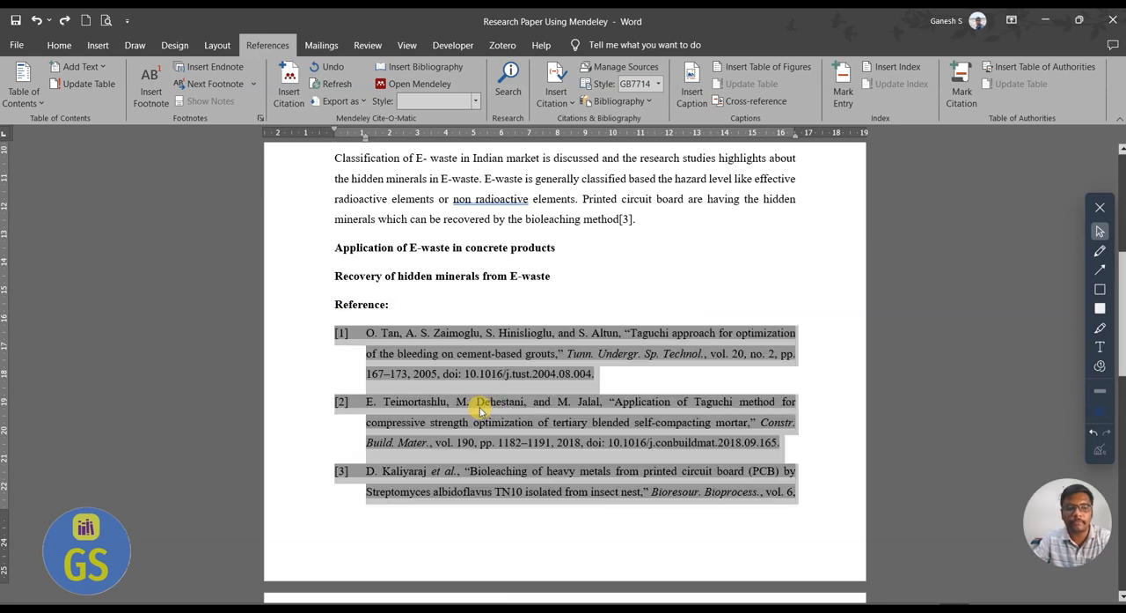
pyautogui.moveTo(830, 530); pyautogui.dragTo(344, 361)
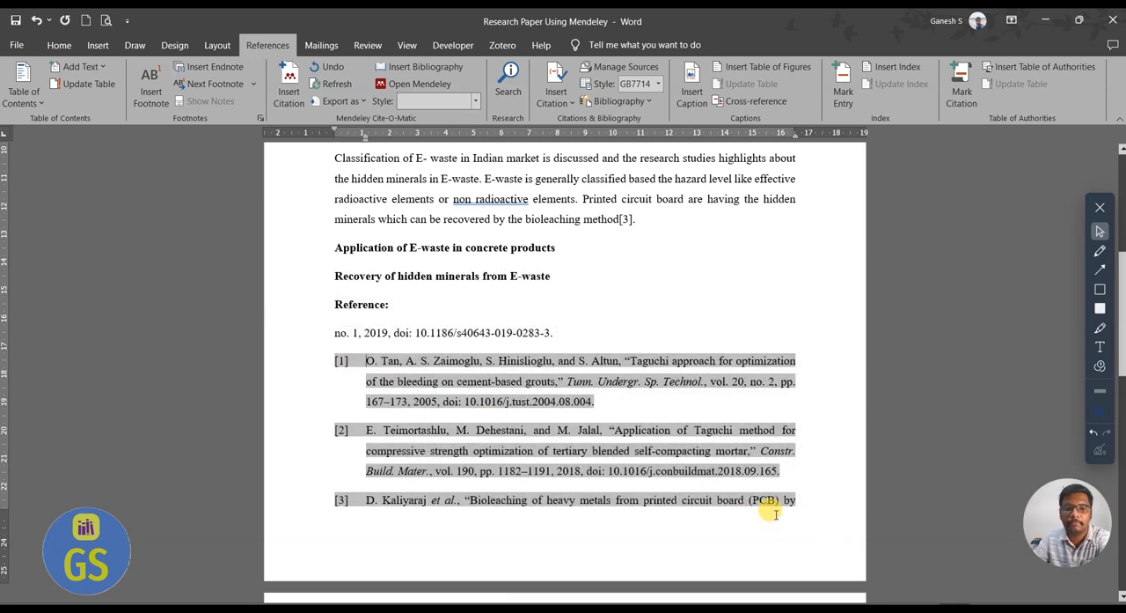
pyautogui.moveTo(822, 502); pyautogui.dragTo(289, 344)
pyautogui.press('Delete')
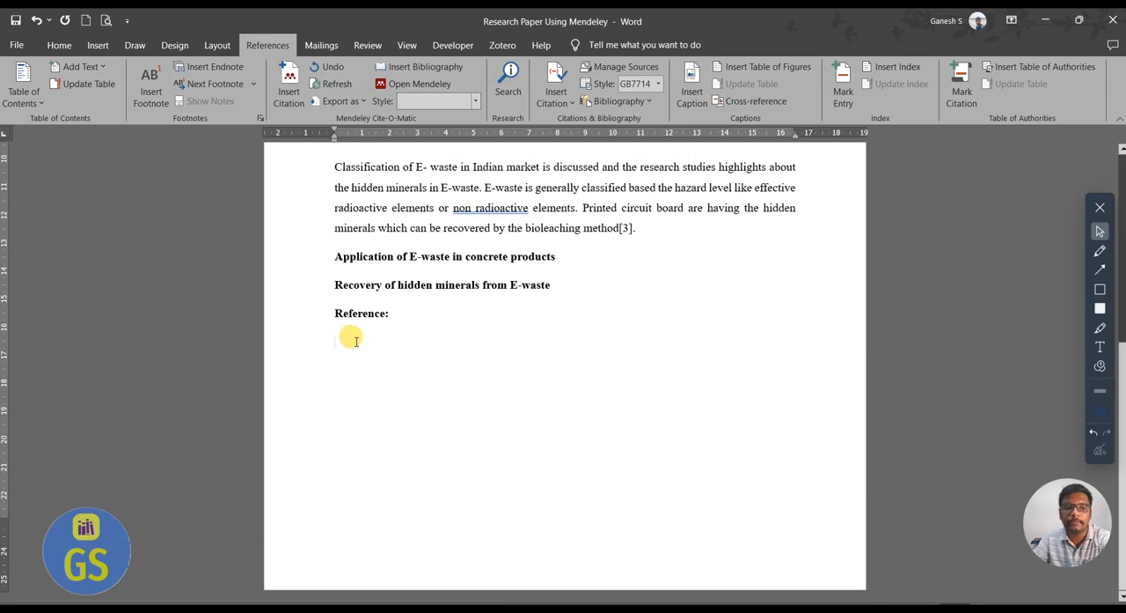
# Set Word's citation style to Chicago and insert the Mendeley bibliography again below the "Reference:" heading.
pyautogui.click(657, 84)
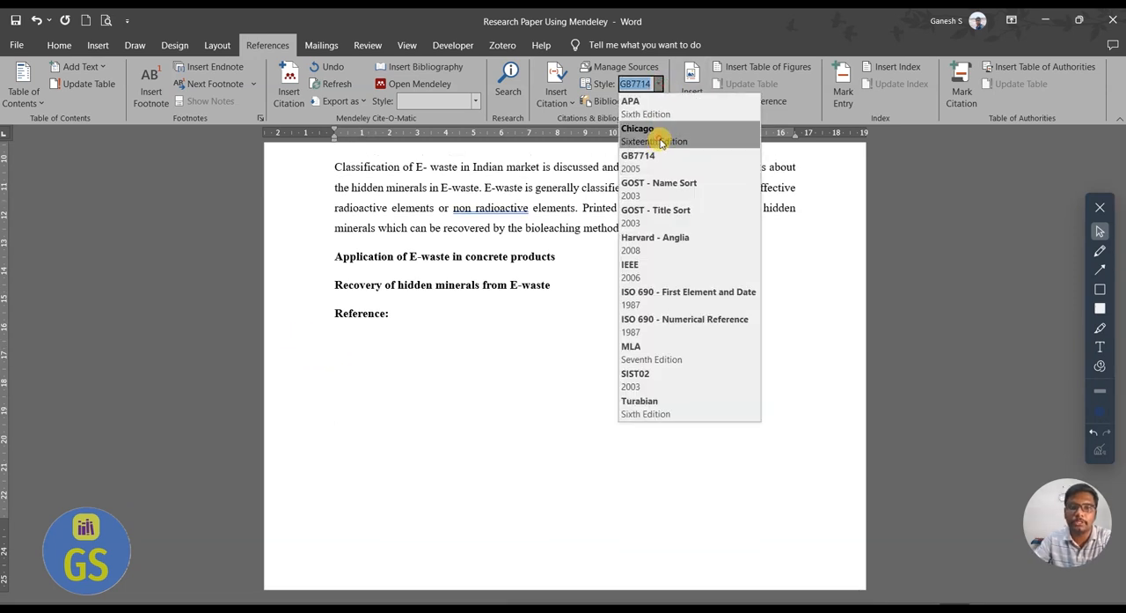
pyautogui.click(660, 143)
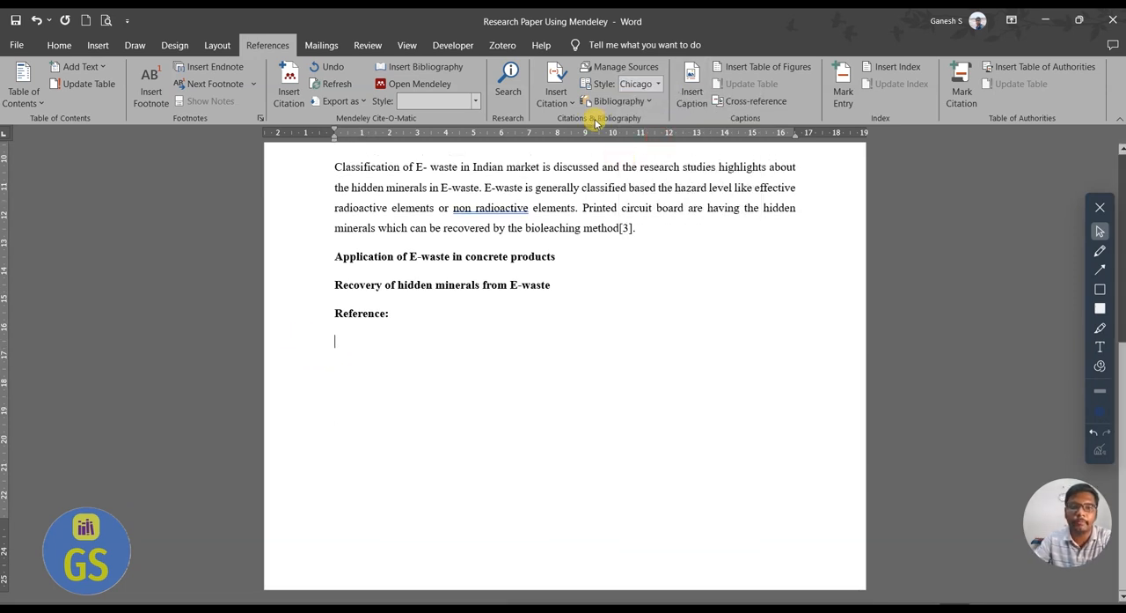
pyautogui.click(437, 69)
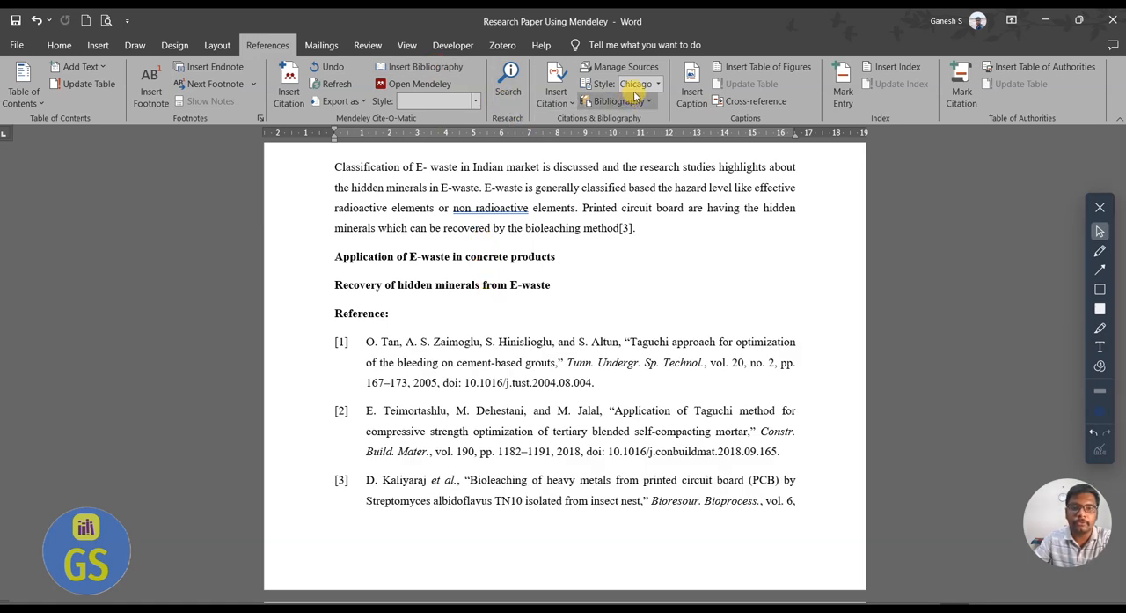
pyautogui.click(557, 100)
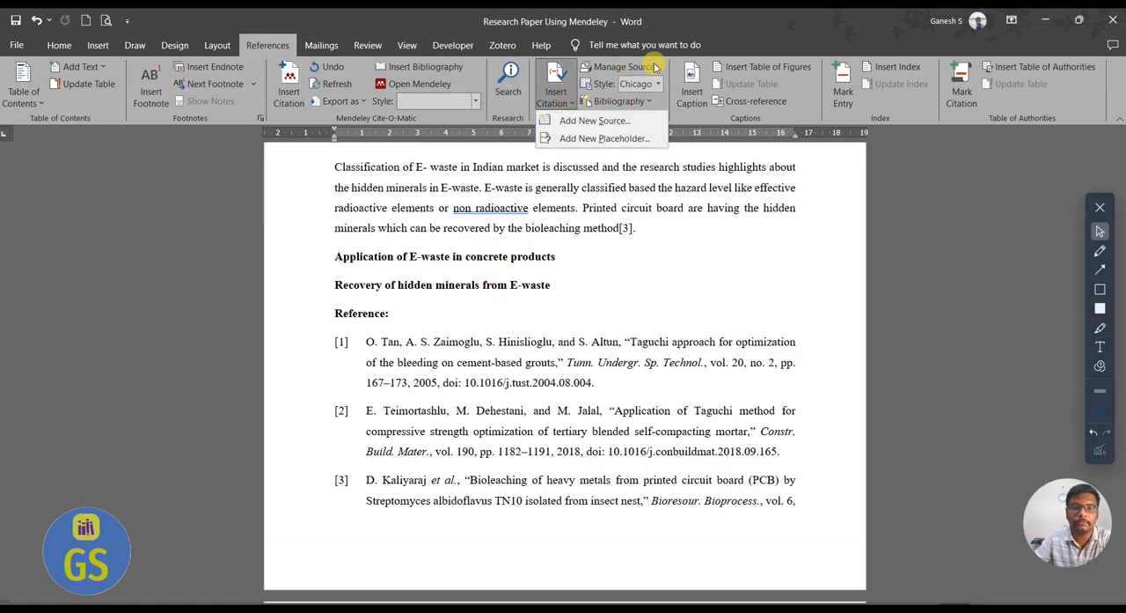
# View the sources available in Word's Source Manager, leaving them unchanged.
pyautogui.click(627, 68)
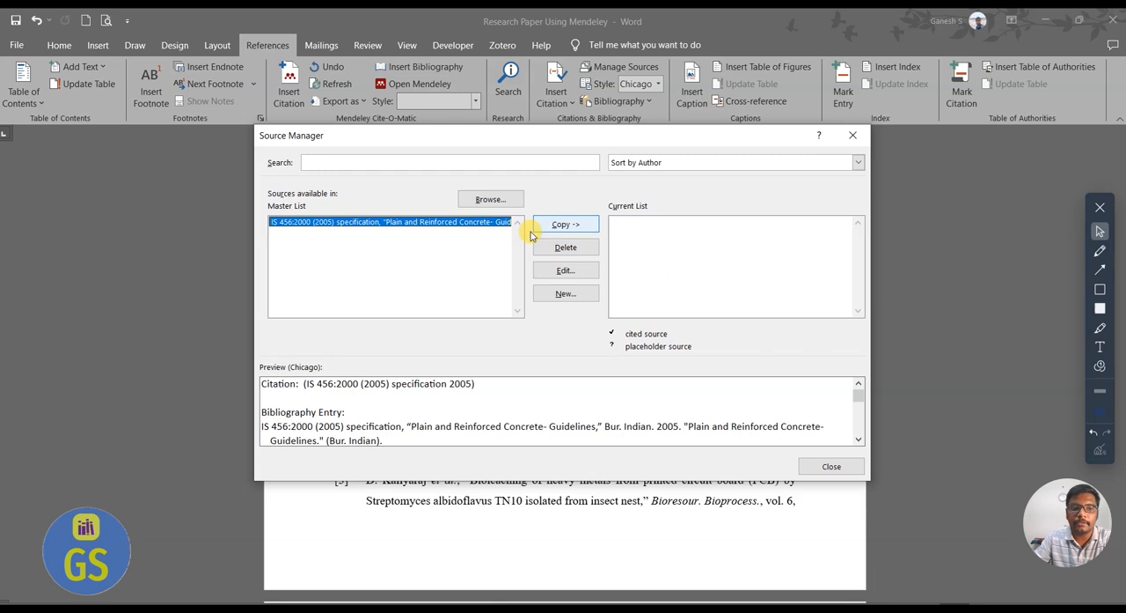
pyautogui.click(852, 135)
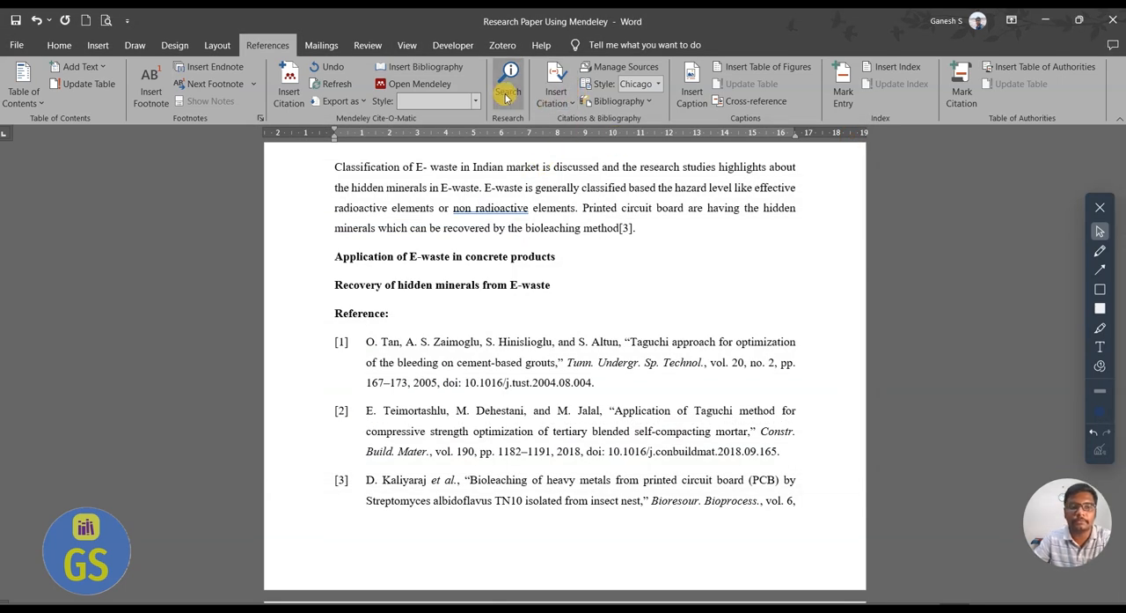
# Switch the Mendeley citation style to Chicago Manual of Style 17th edition (note) and insert the bibliography below the "Reference:" heading in place of the current one.
pyautogui.hotkey('ctrl', 'z')
pyautogui.click(380, 335)
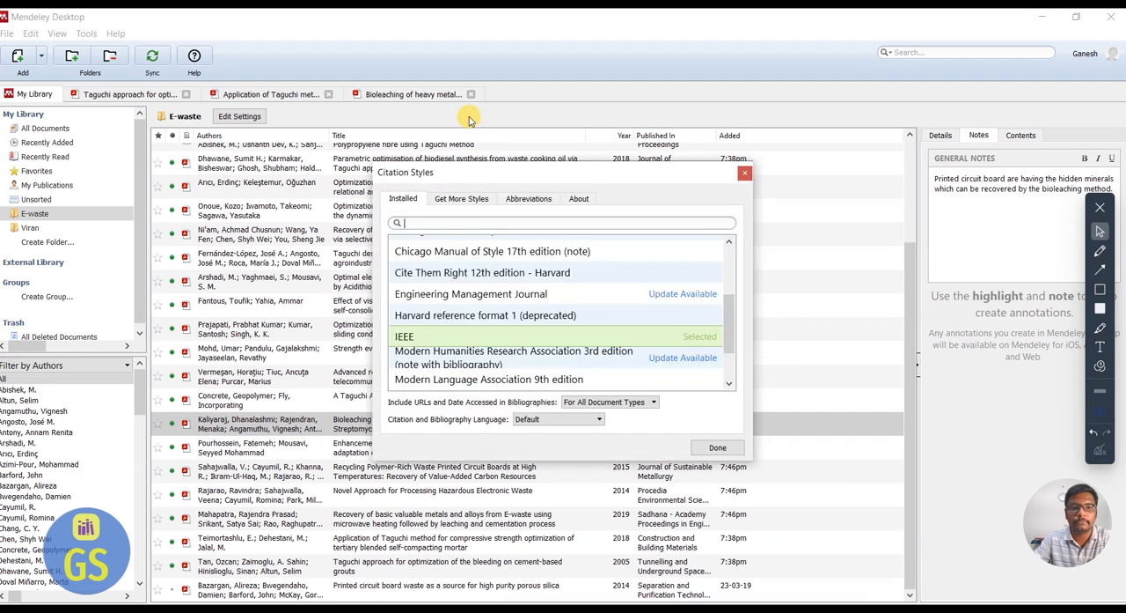
pyautogui.click(438, 260)
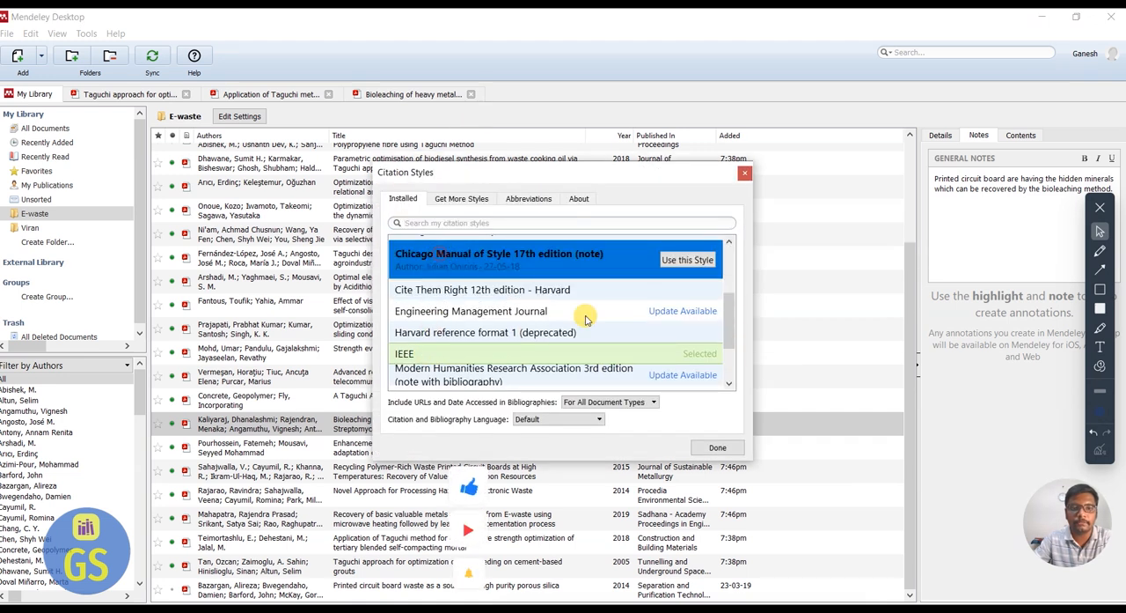
pyautogui.click(689, 262)
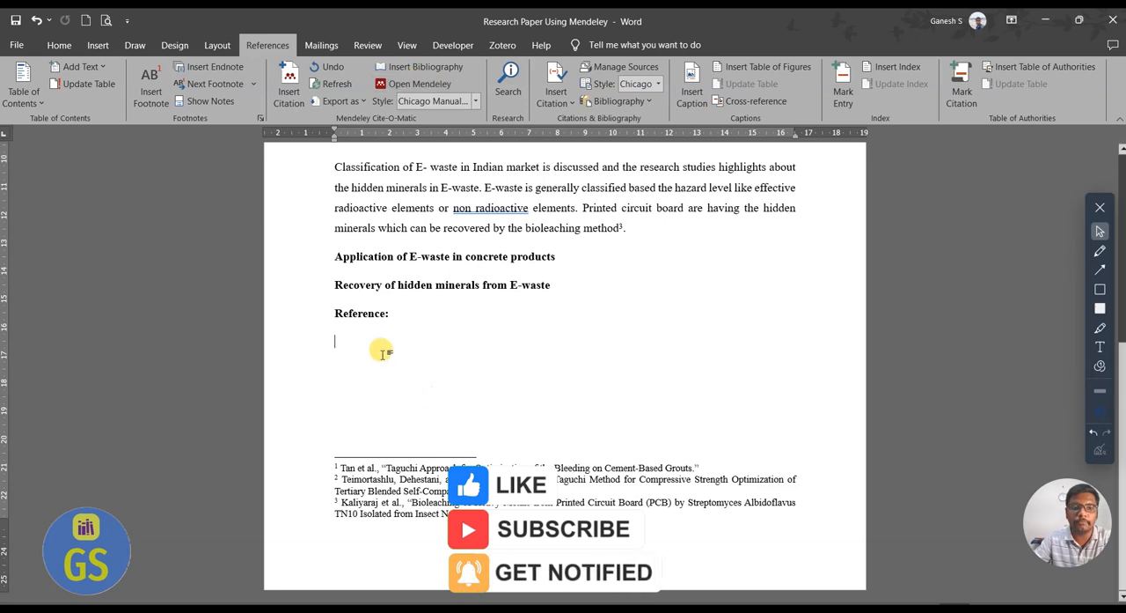
pyautogui.click(420, 67)
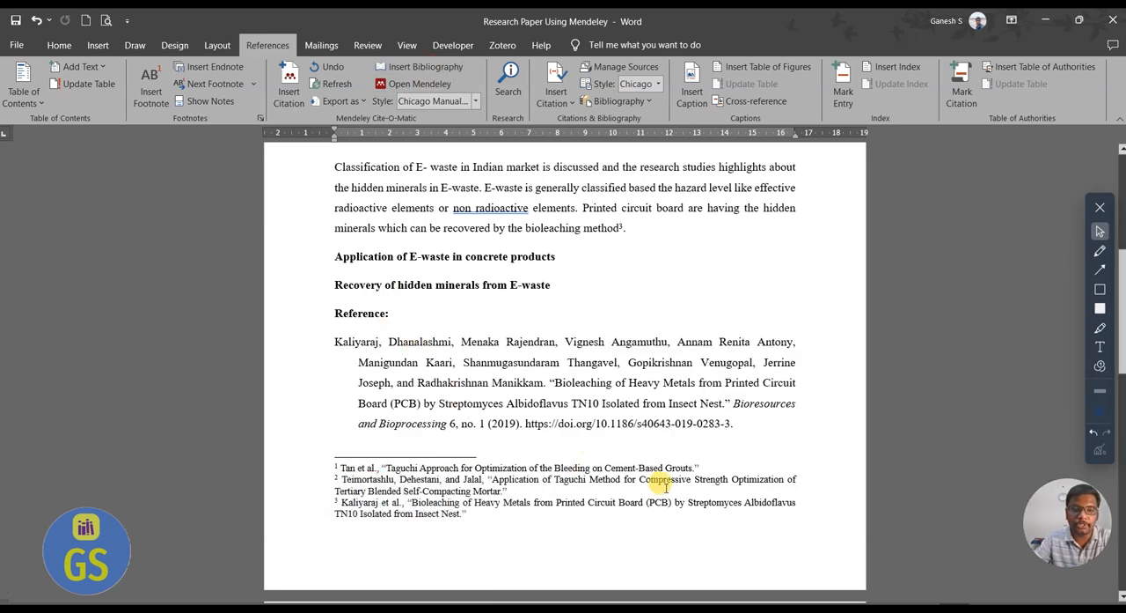
# Highlight the citation footnotes for review and delete the Chicago-style bibliography entry below the "Reference:" heading.
pyautogui.moveTo(523, 513); pyautogui.dragTo(218, 300)
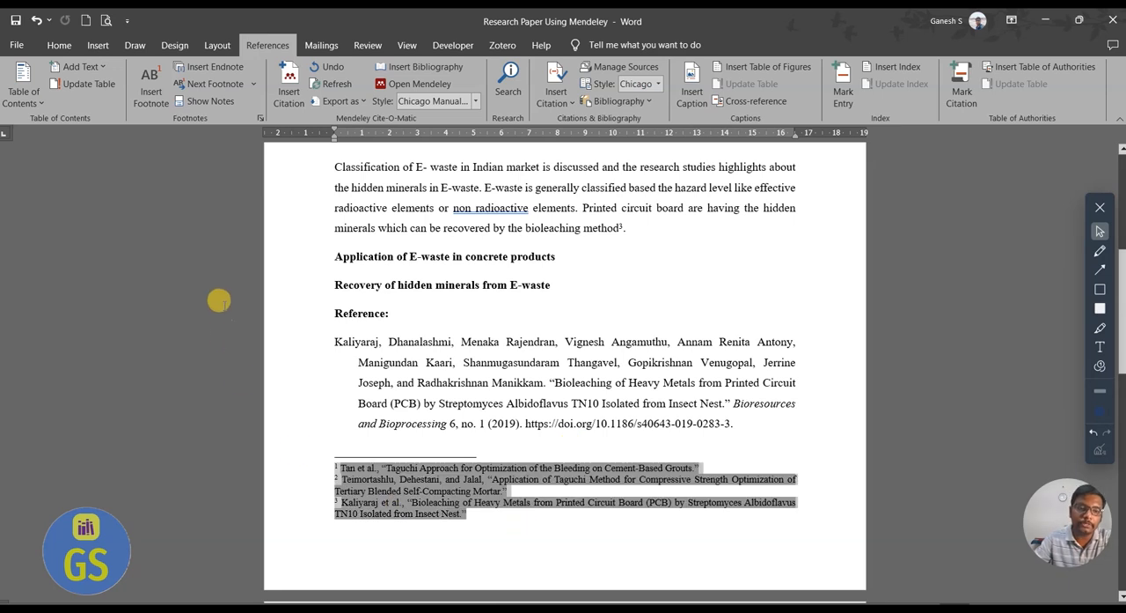
pyautogui.click(450, 412)
pyautogui.moveTo(741, 424); pyautogui.dragTo(148, 344)
pyautogui.press('Delete')
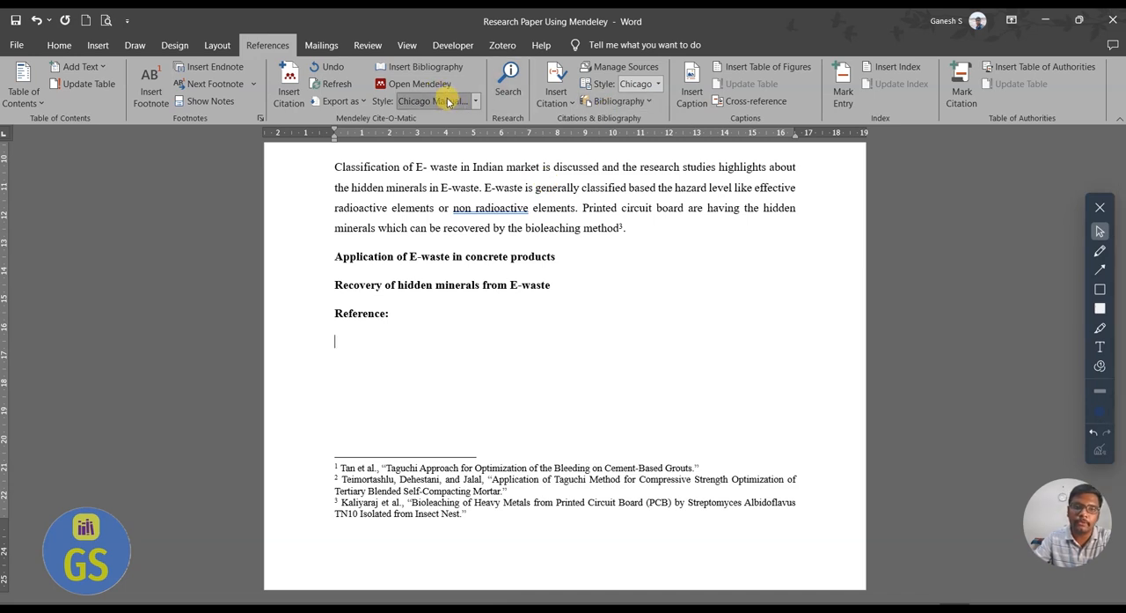
# Set the Mendeley citation style back to IEEE and insert the bibliography below the "Reference:" heading.
pyautogui.click(477, 104)
pyautogui.click(437, 217)
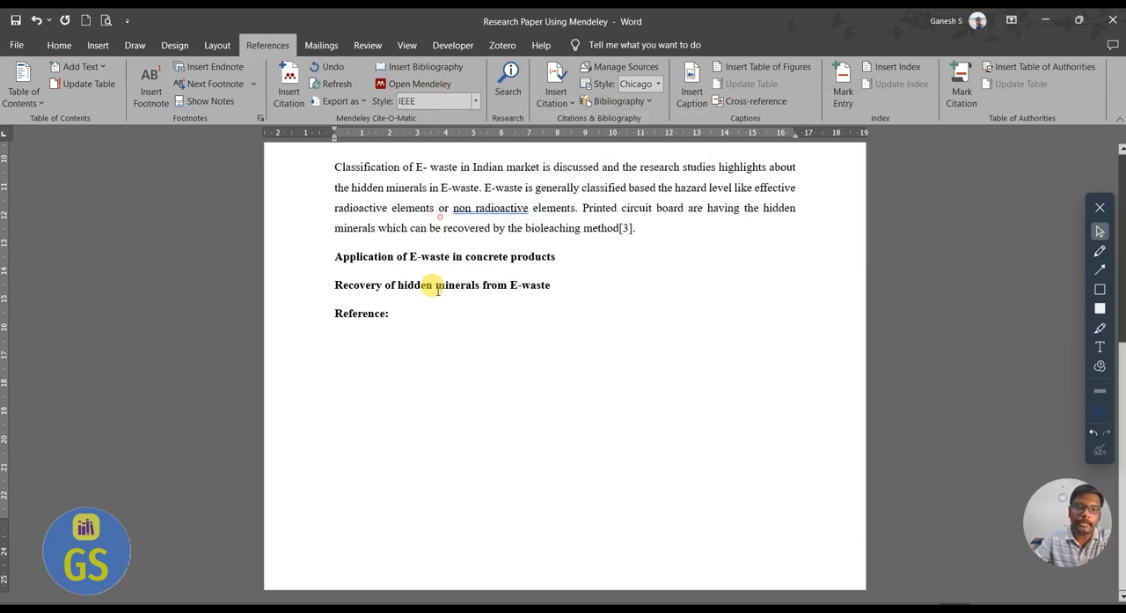
pyautogui.click(410, 67)
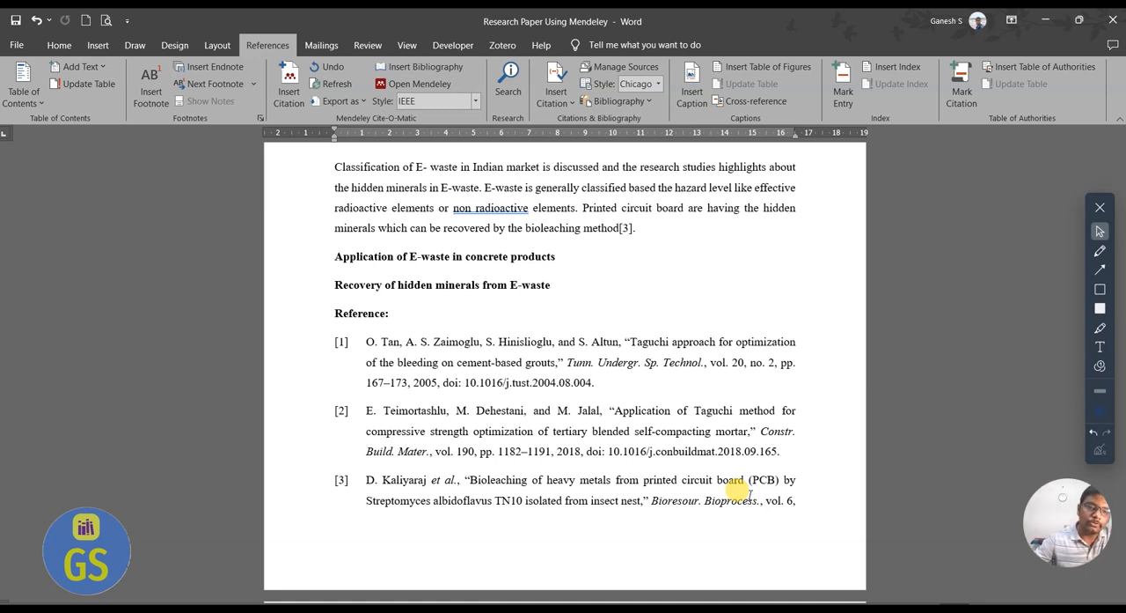
# Switch to Mendeley Desktop, sort the E-waste papers by year, and select the 2018 paper on dry-pressed concrete curbs.
pyautogui.scroll(1, 623, 370)
pyautogui.scroll(4, 623, 376)
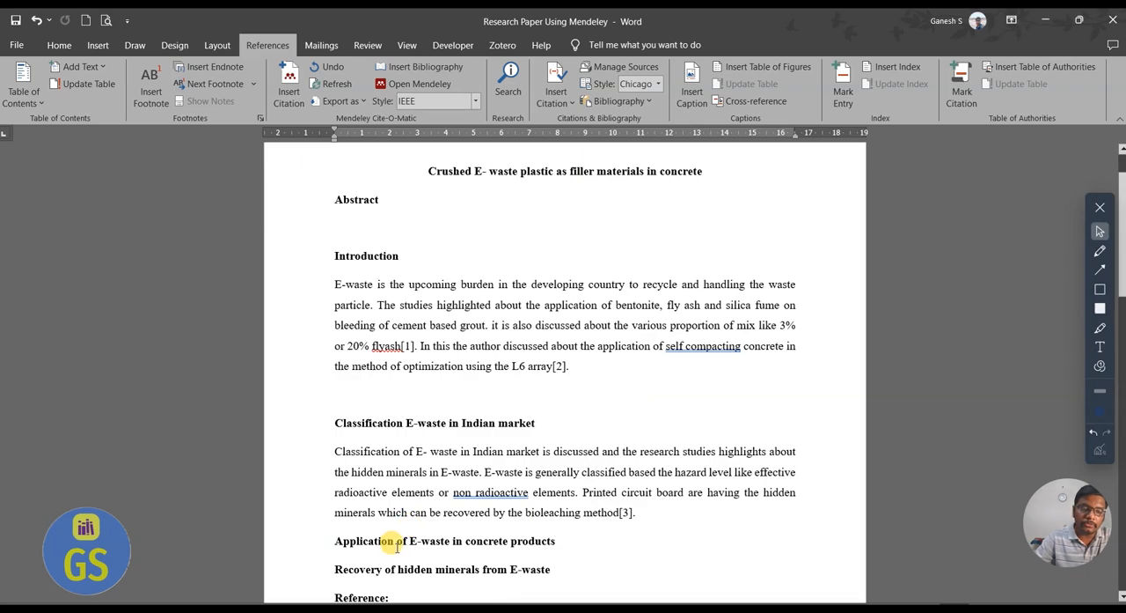
pyautogui.press('super')
pyautogui.click(308, 609)
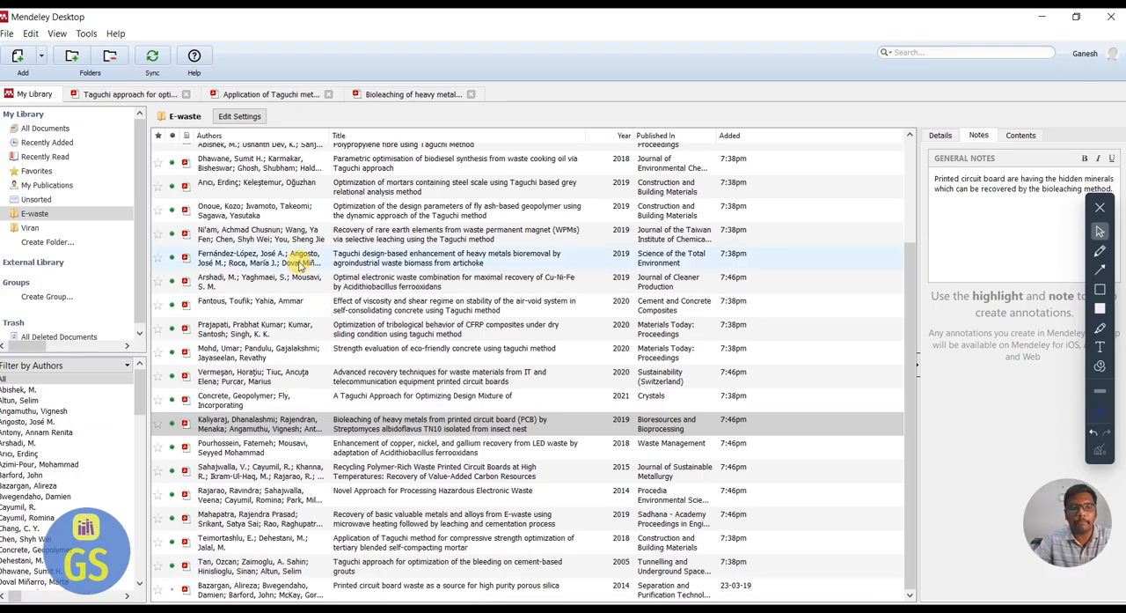
pyautogui.click(619, 135)
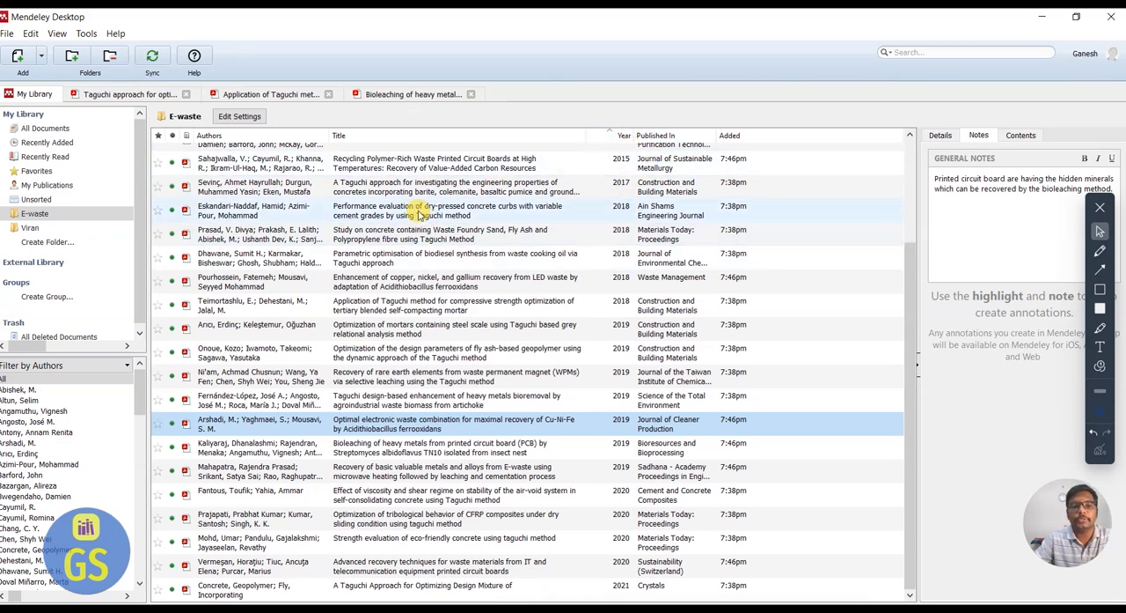
pyautogui.click(447, 211)
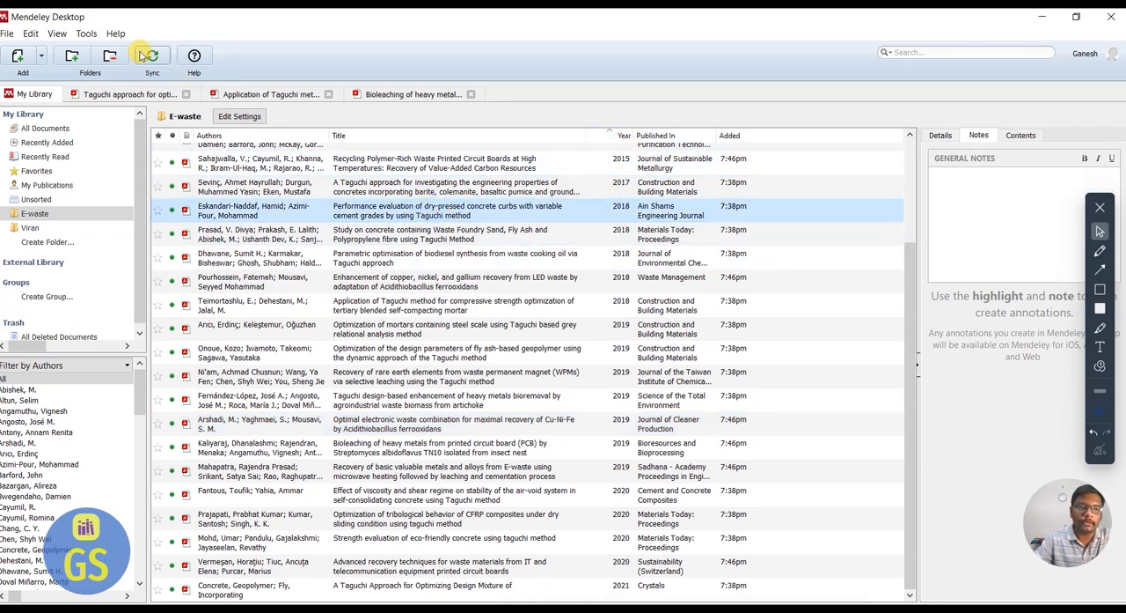
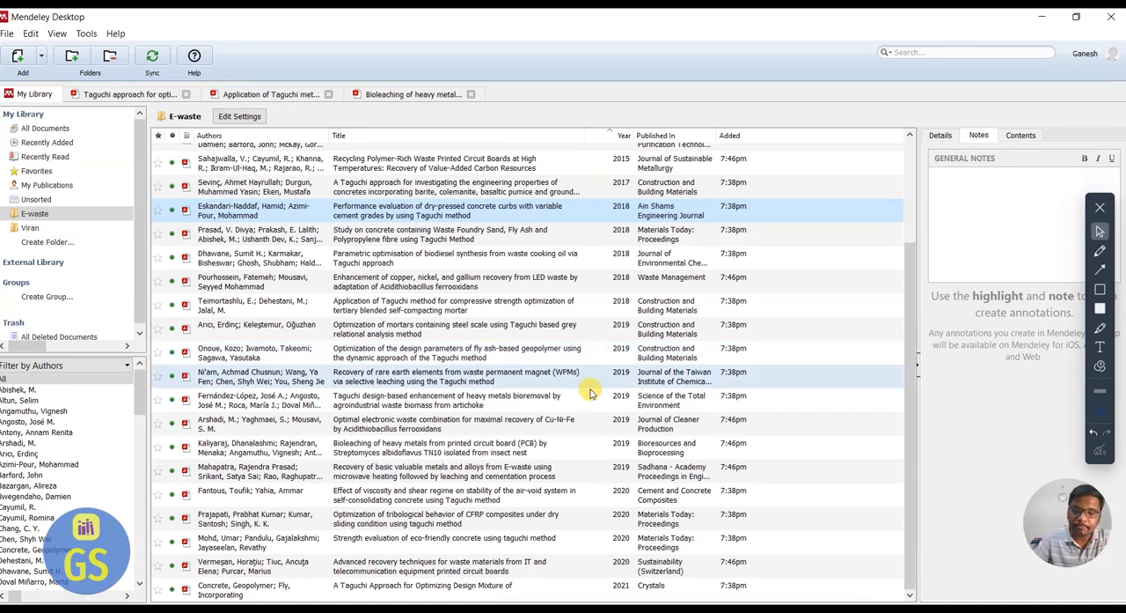
# Switch to the browser and search the web for "E waste application in concrete" in a new tab.
pyautogui.press('super')
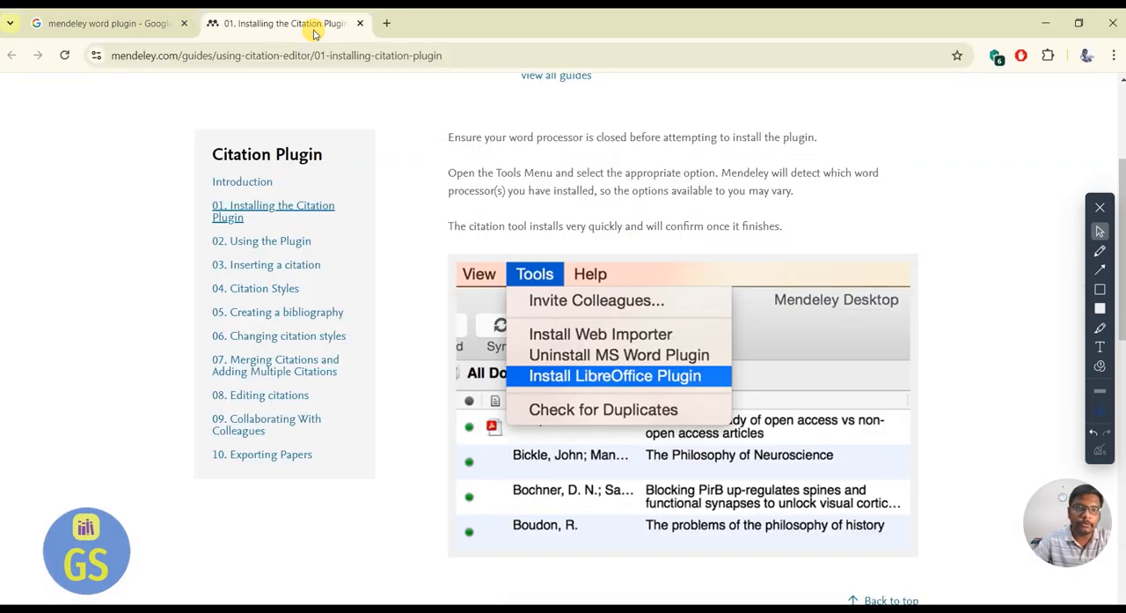
pyautogui.click(386, 21)
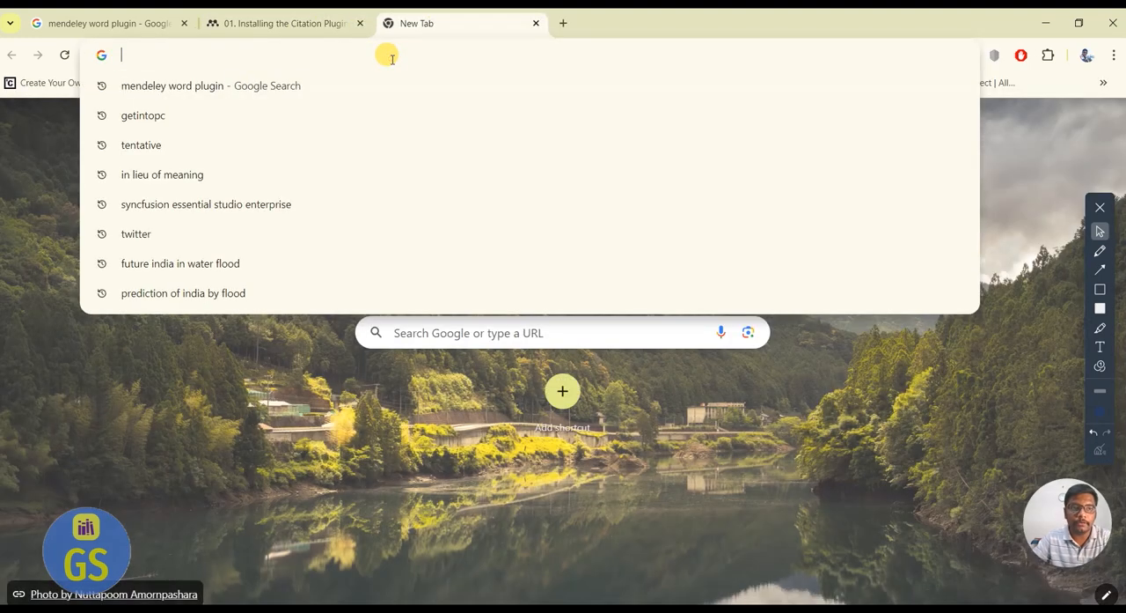
pyautogui.write('E waste')
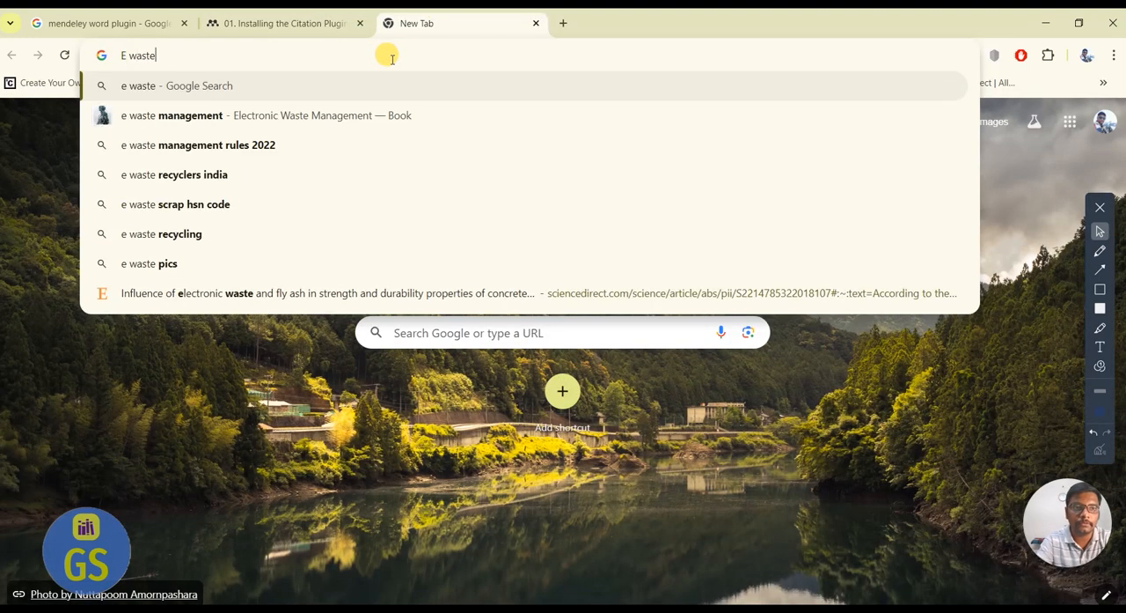
pyautogui.write(' application in')
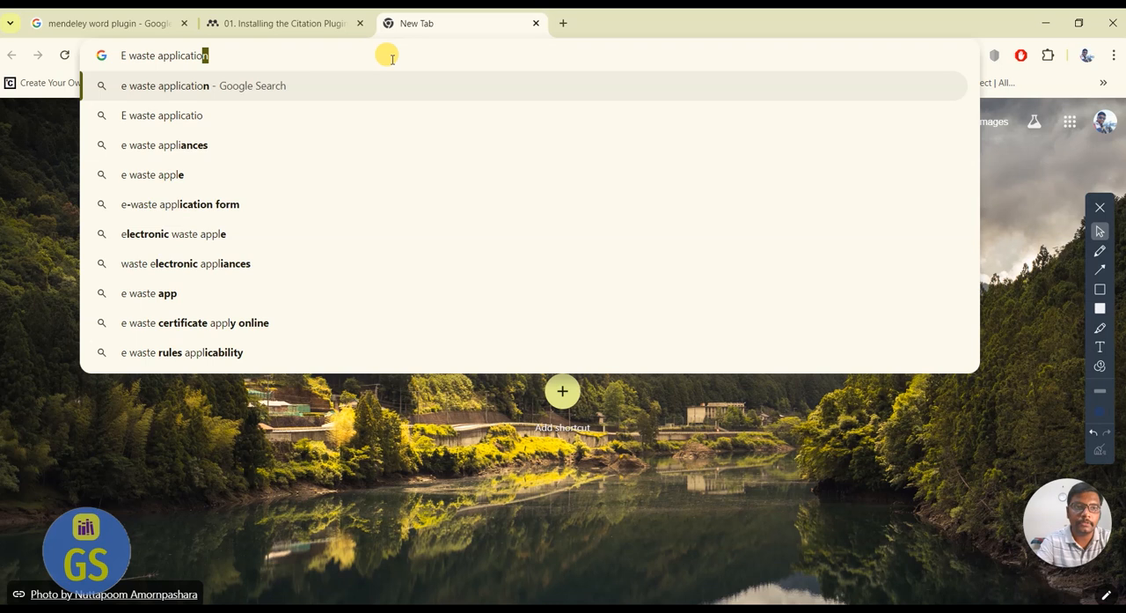
pyautogui.write(' concrete')
pyautogui.press('Return')
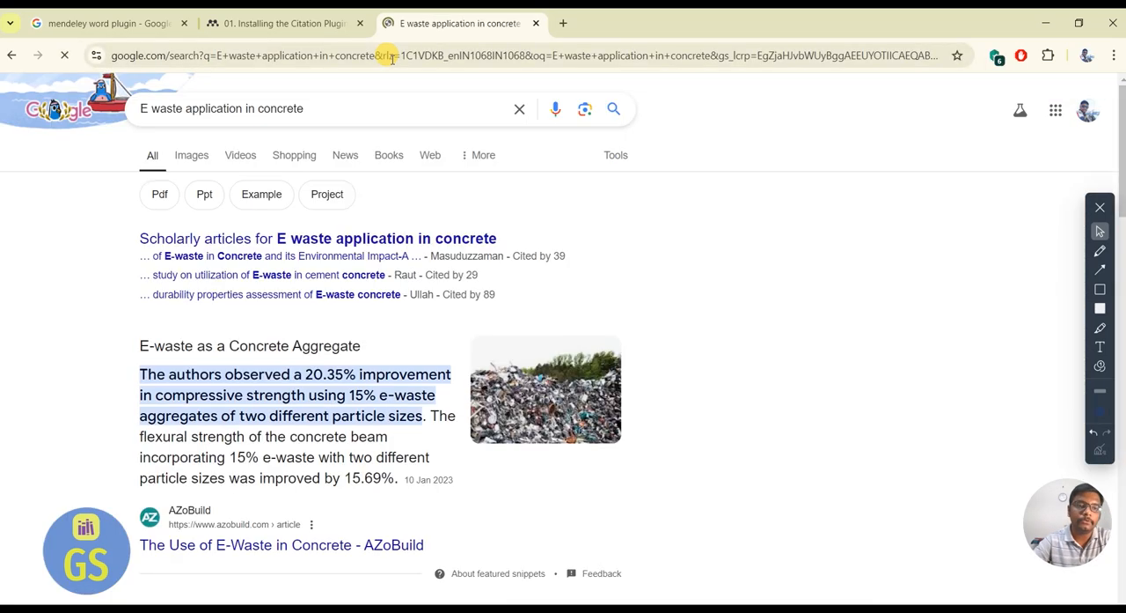
# Open the ScienceDirect compendious review on e-waste aggregates in concrete, passing the human check, and view its citation export options.
pyautogui.scroll(-10, 367, 168)
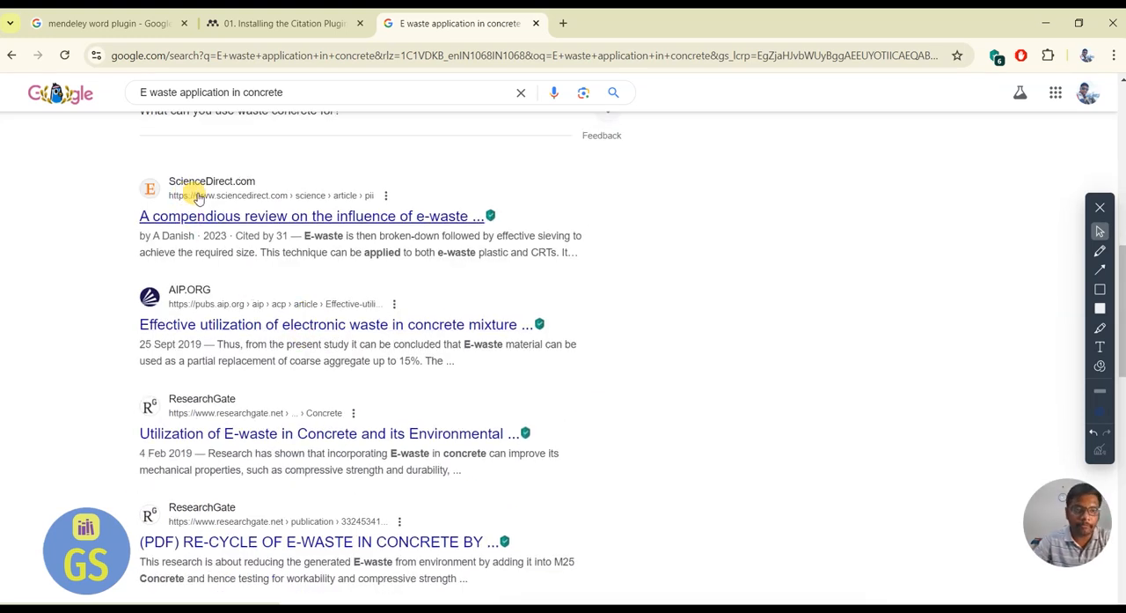
pyautogui.click(264, 217)
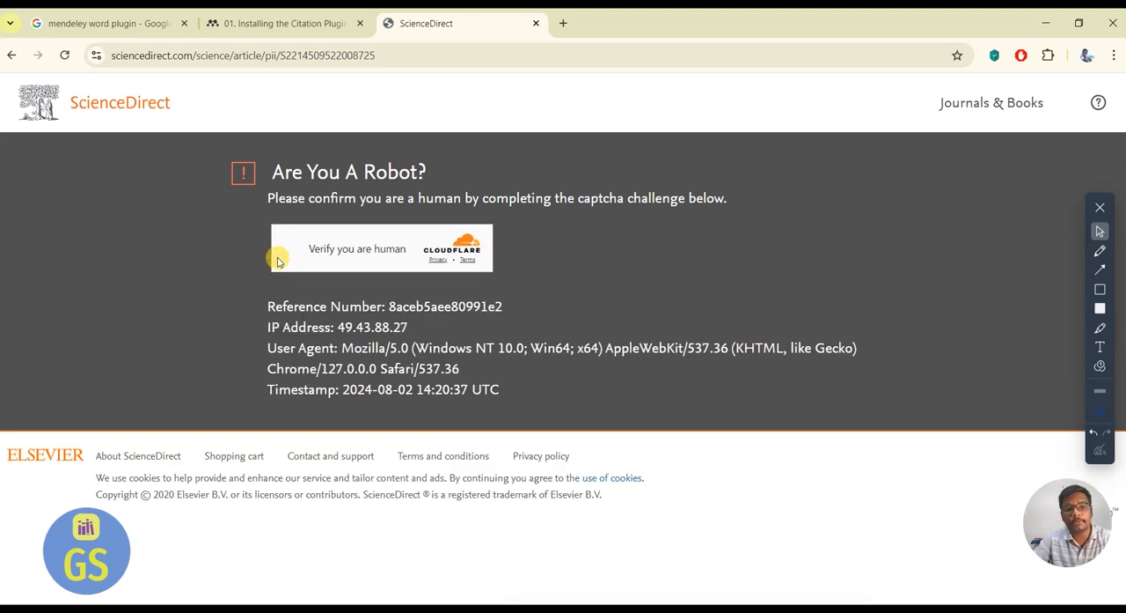
pyautogui.click(295, 248)
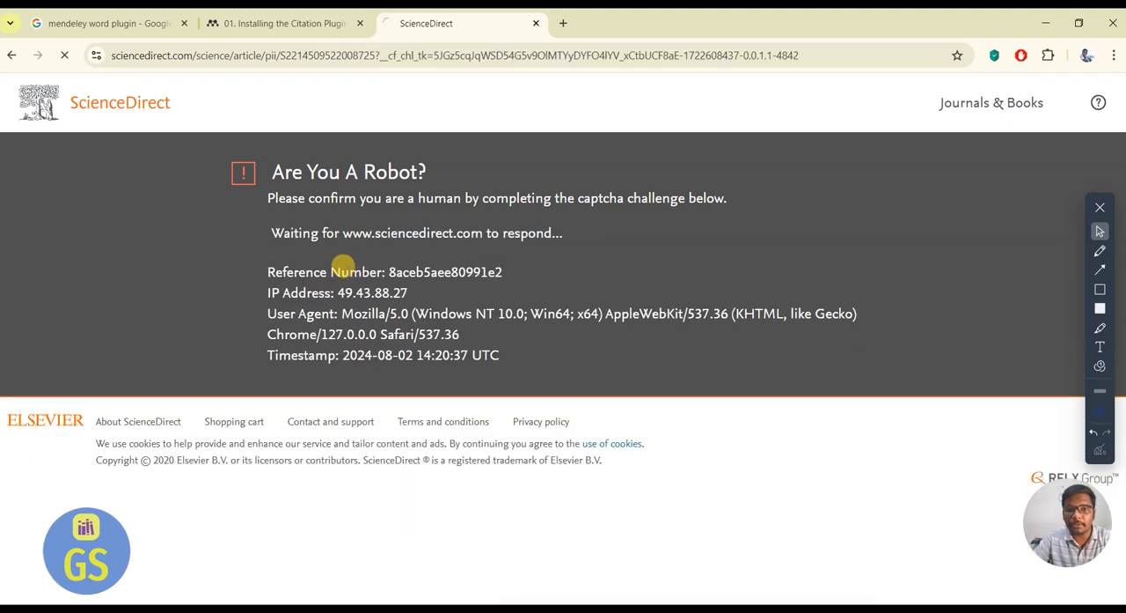
pyautogui.scroll(-2, 349, 270)
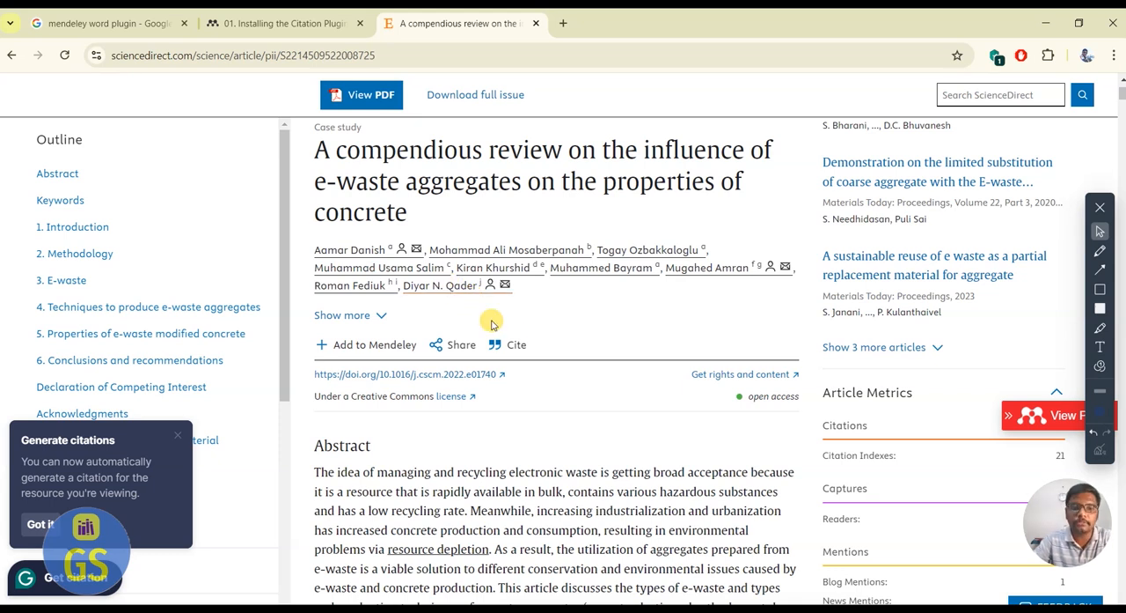
pyautogui.click(516, 345)
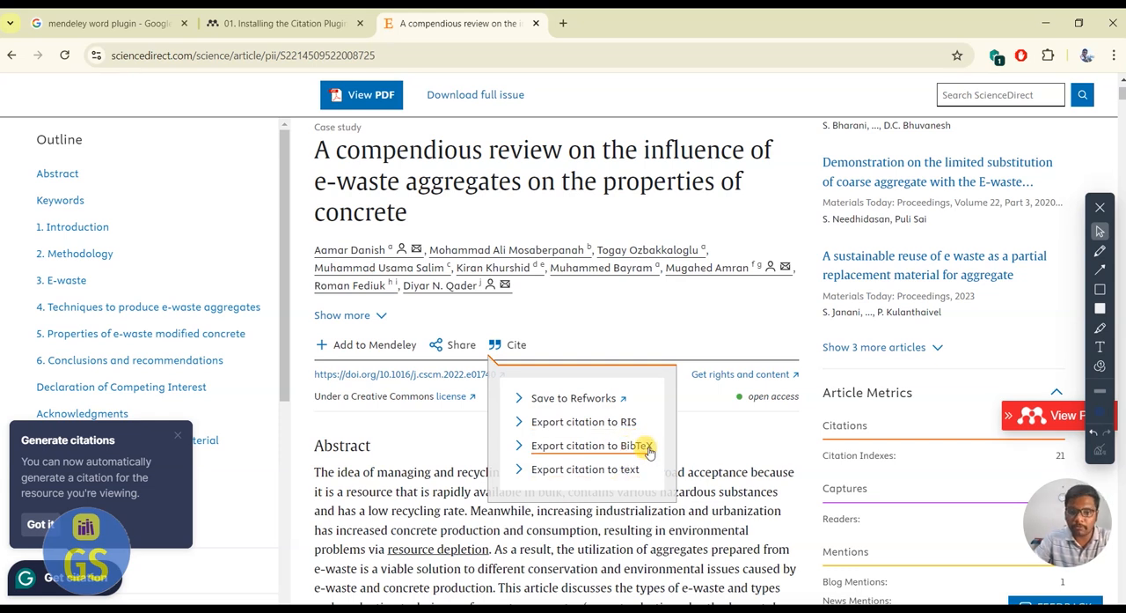
pyautogui.click(572, 337)
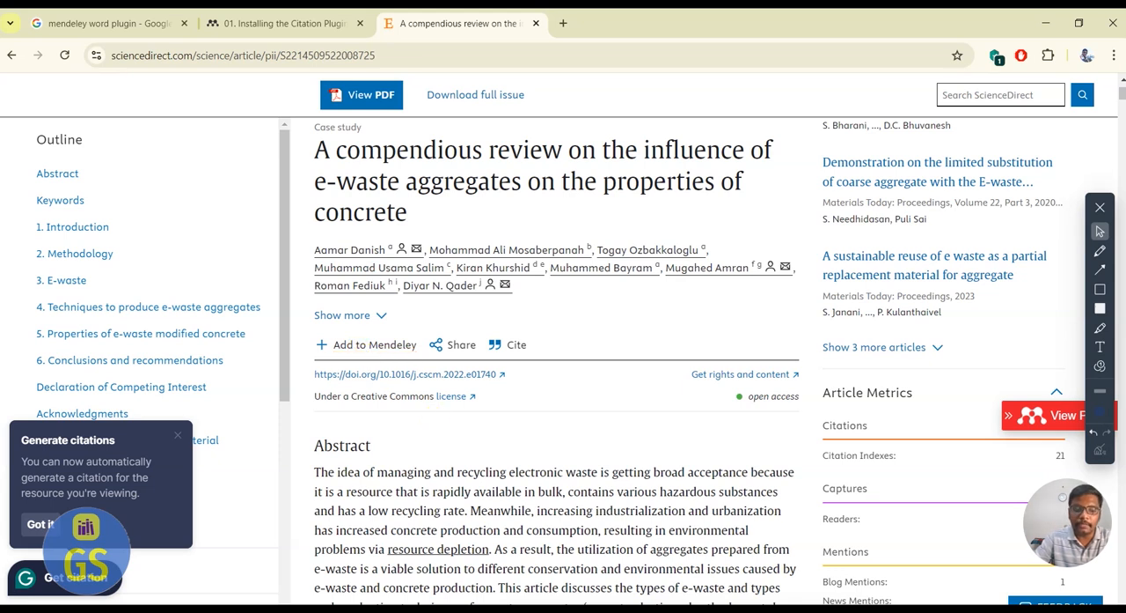
# Switch to the Word document and start a new Journal Article source at the end of the paragraph on classification of E-waste in the Indian market.
pyautogui.press('super')
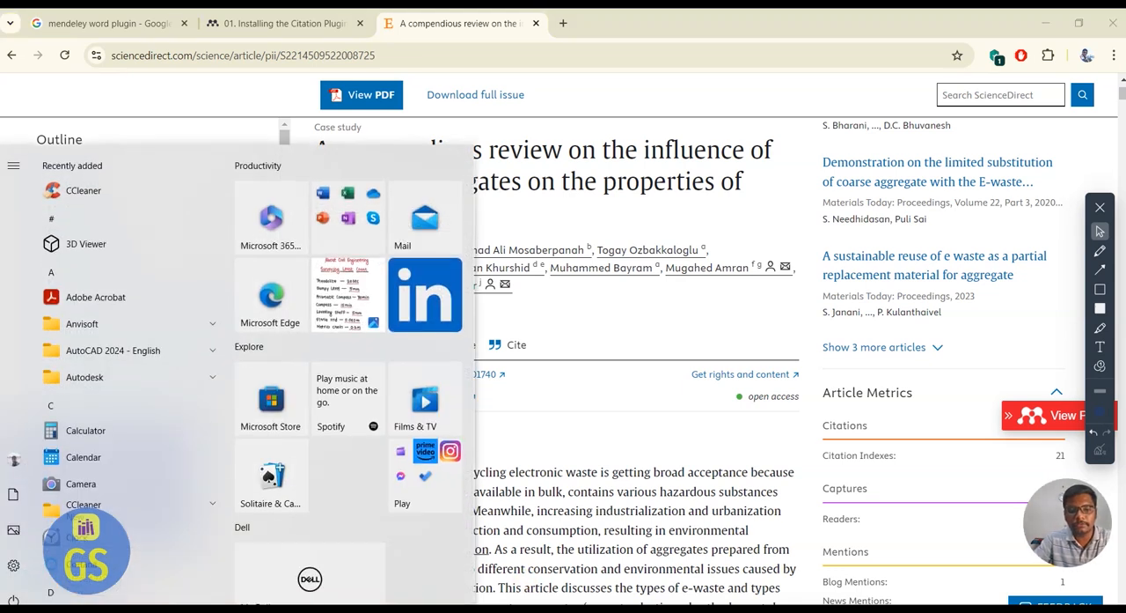
pyautogui.click(514, 609)
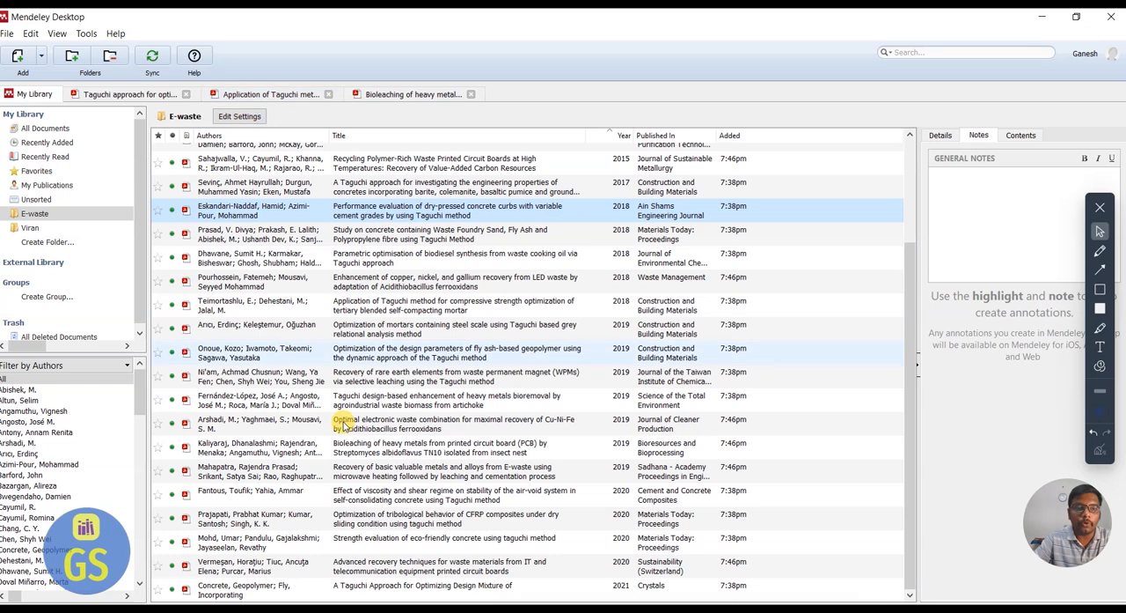
pyautogui.press('super')
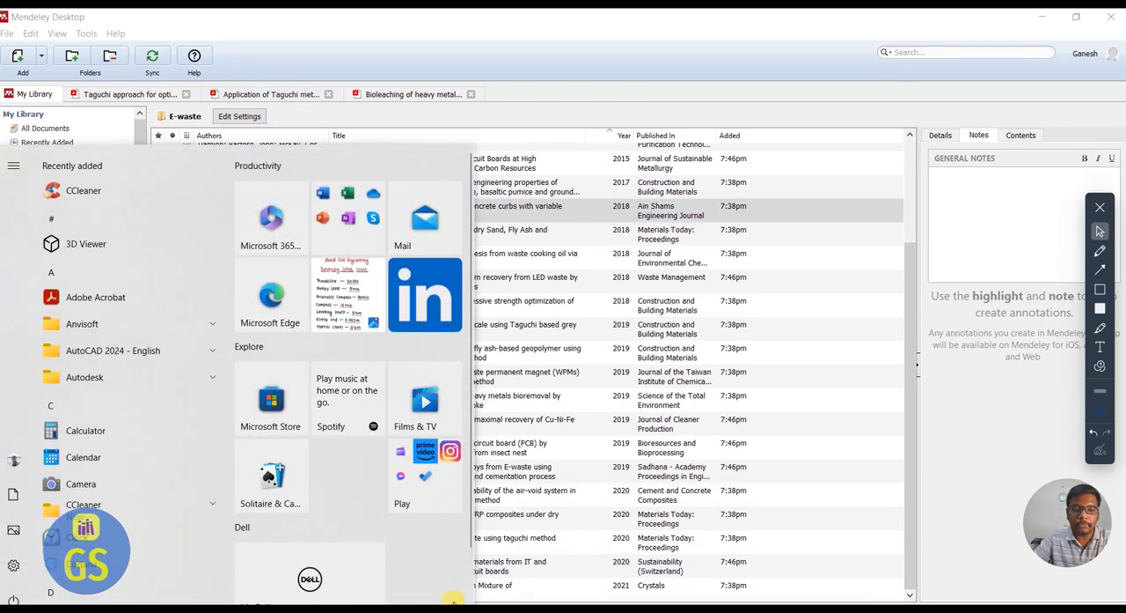
pyautogui.click(438, 608)
pyautogui.scroll(-3, 417, 382)
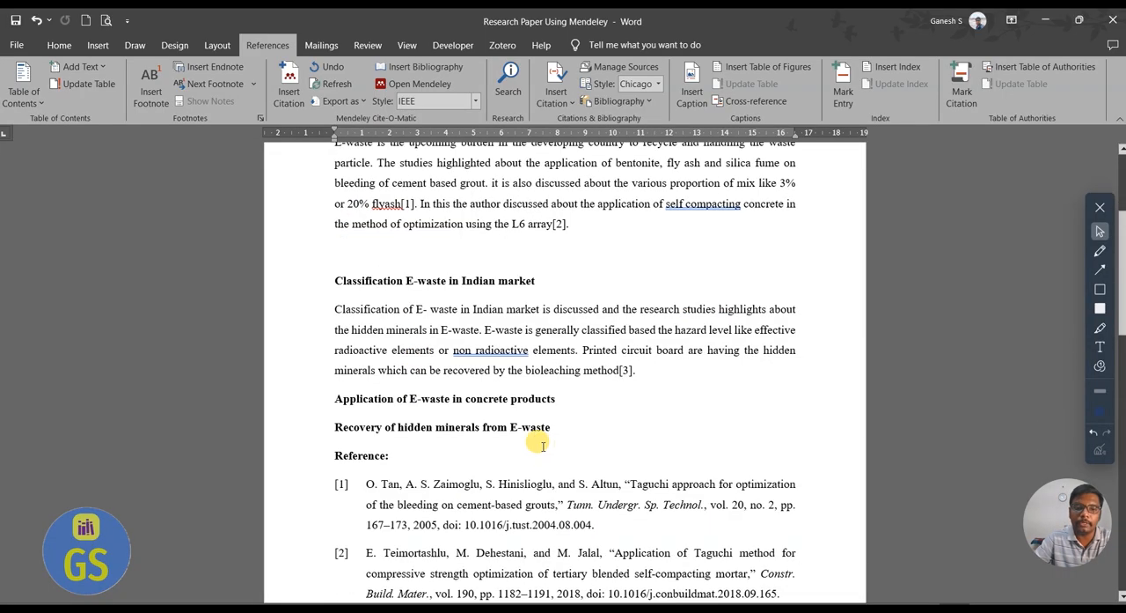
pyautogui.click(651, 370)
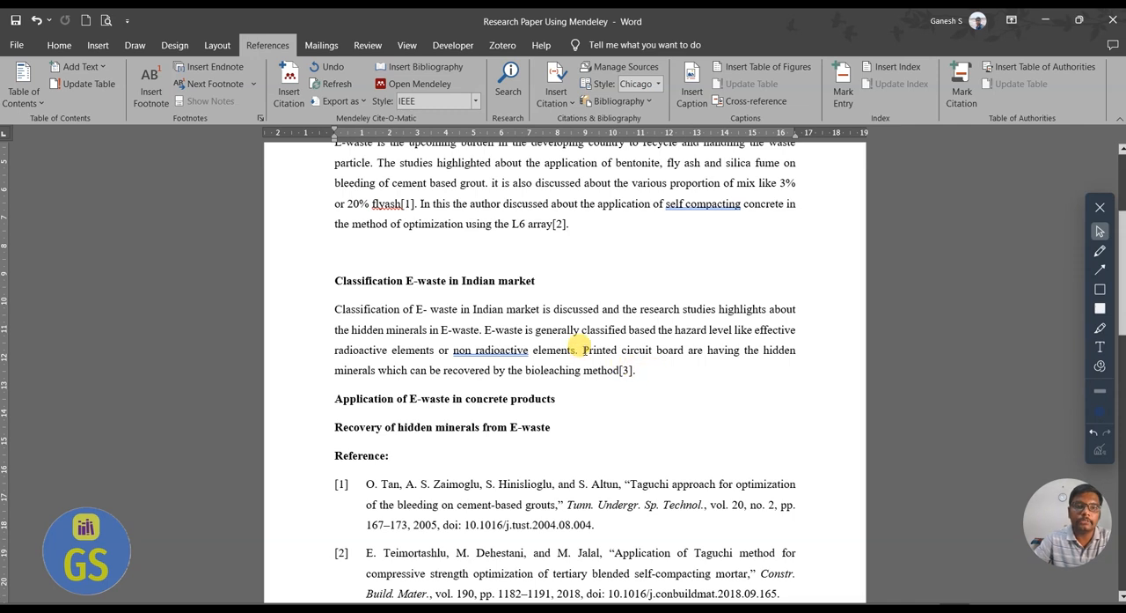
pyautogui.click(572, 104)
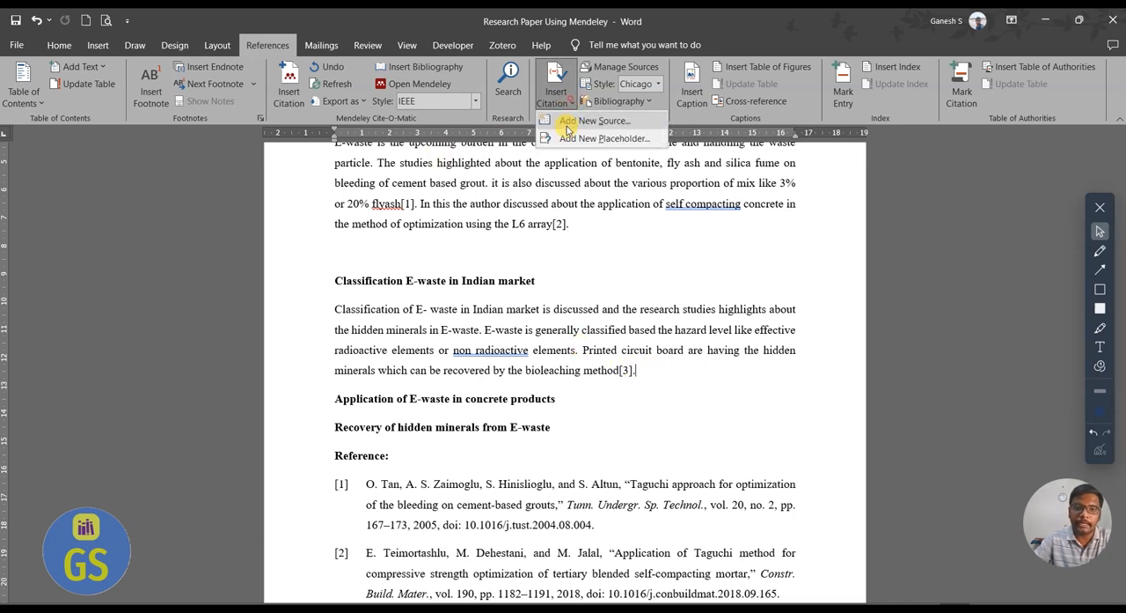
pyautogui.click(625, 121)
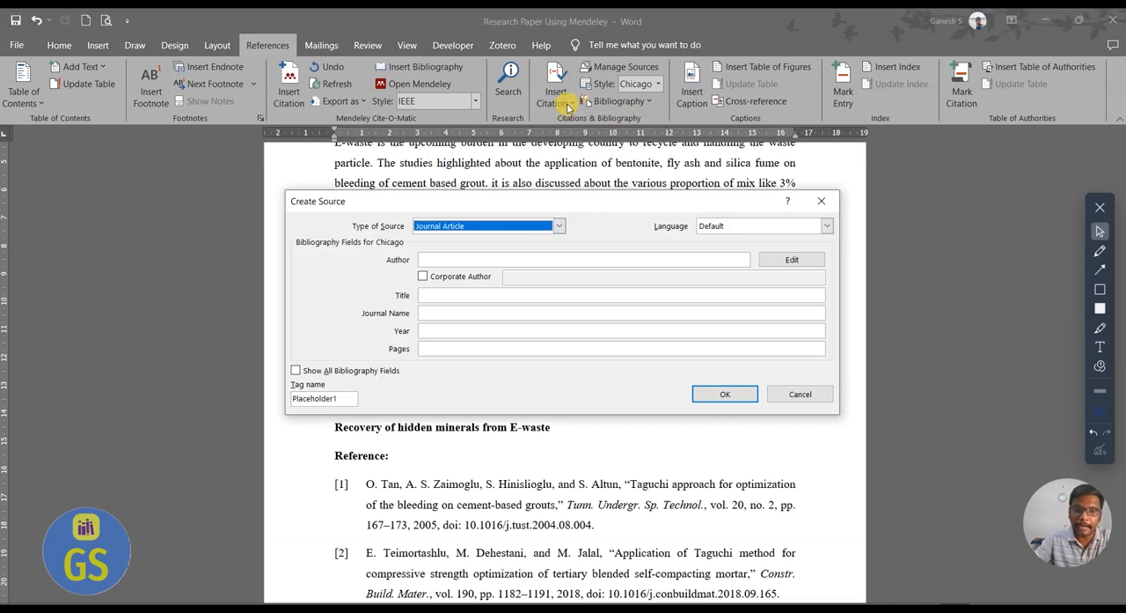
pyautogui.click(558, 226)
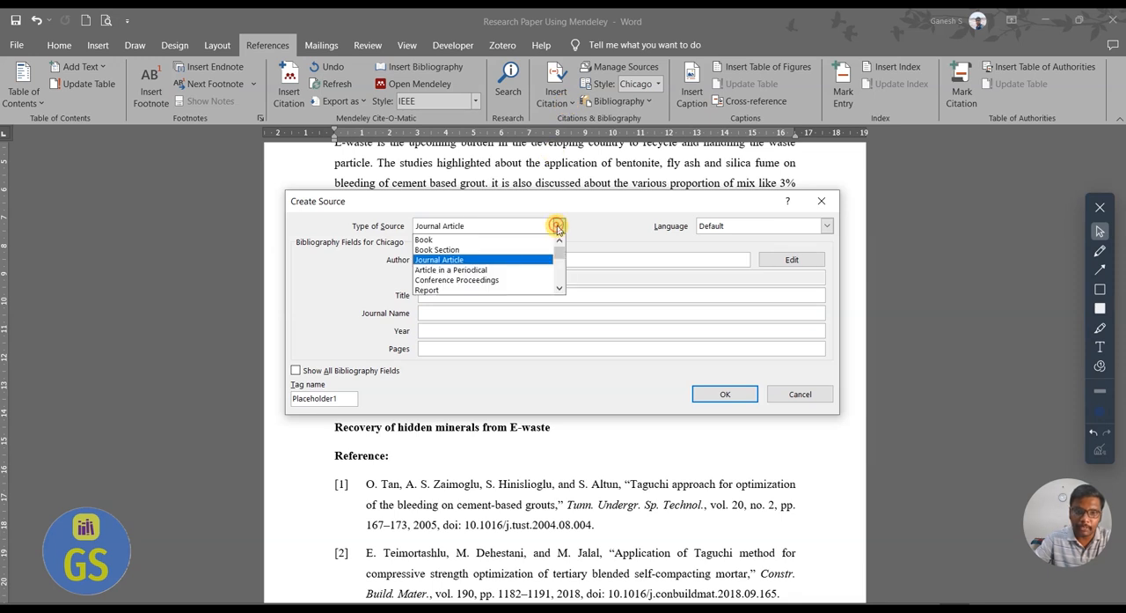
pyautogui.click(512, 260)
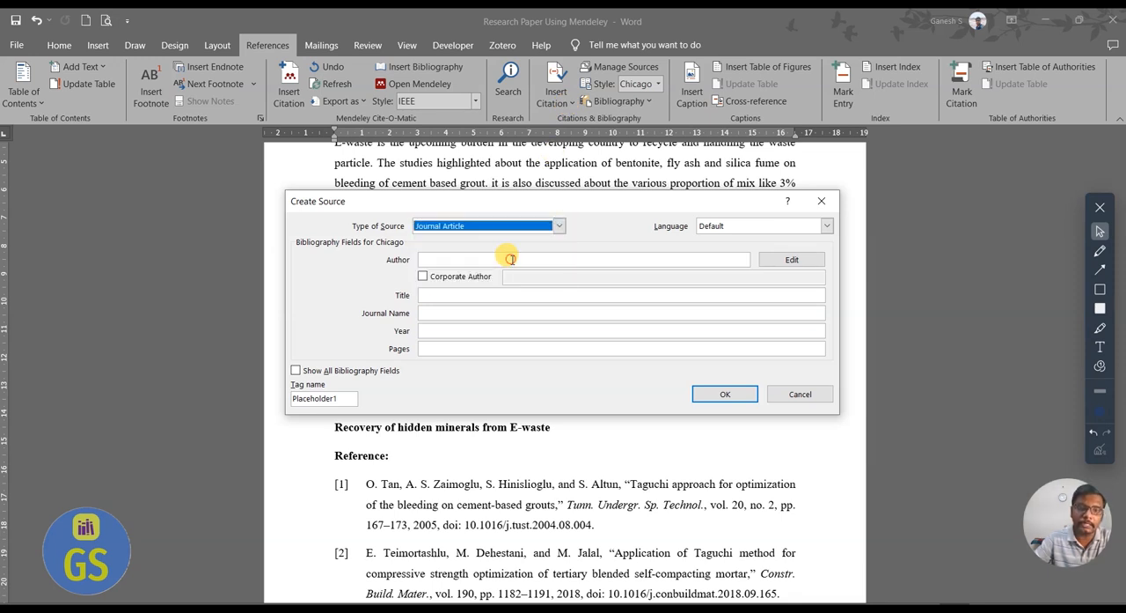
# Look up the first author's name in the ScienceDirect article and enter it as the author of the new Word source.
pyautogui.click(432, 259)
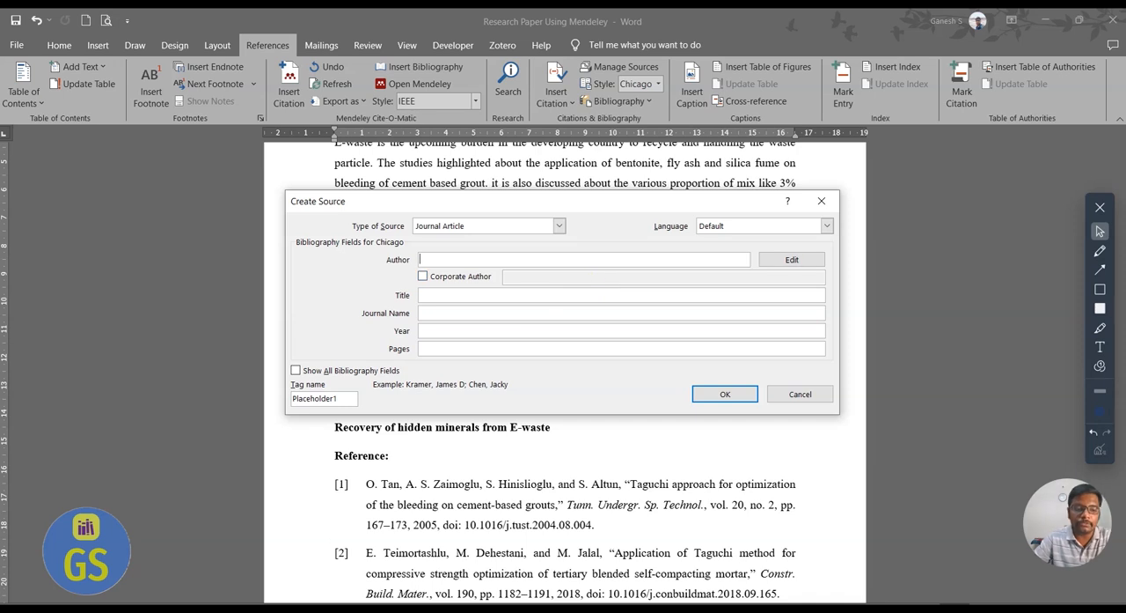
pyautogui.press('super')
pyautogui.click(357, 609)
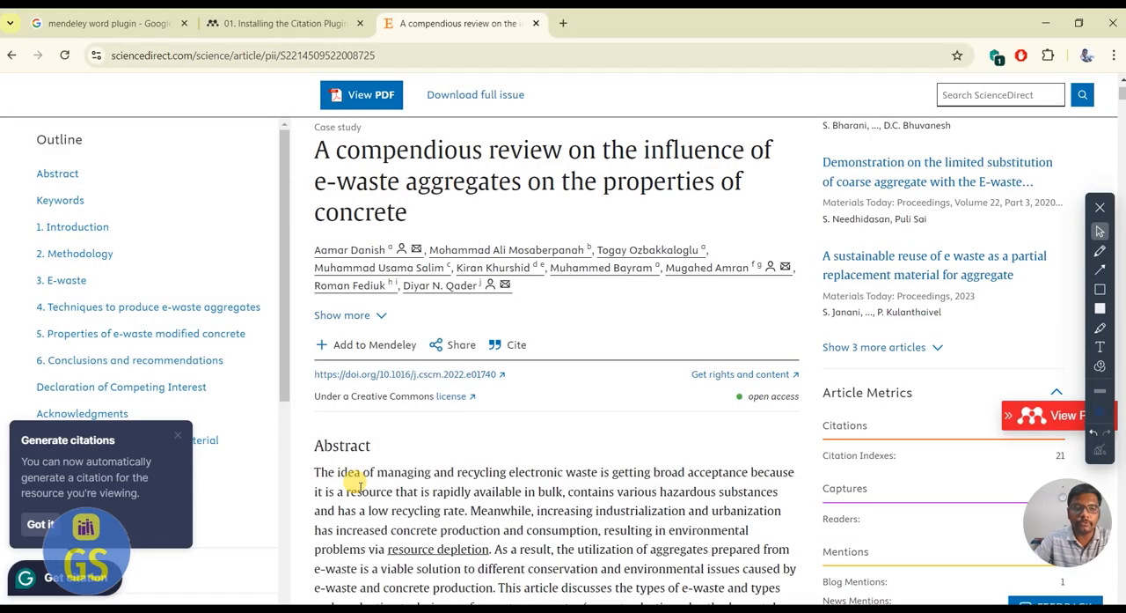
pyautogui.moveTo(317, 251); pyautogui.dragTo(385, 258)
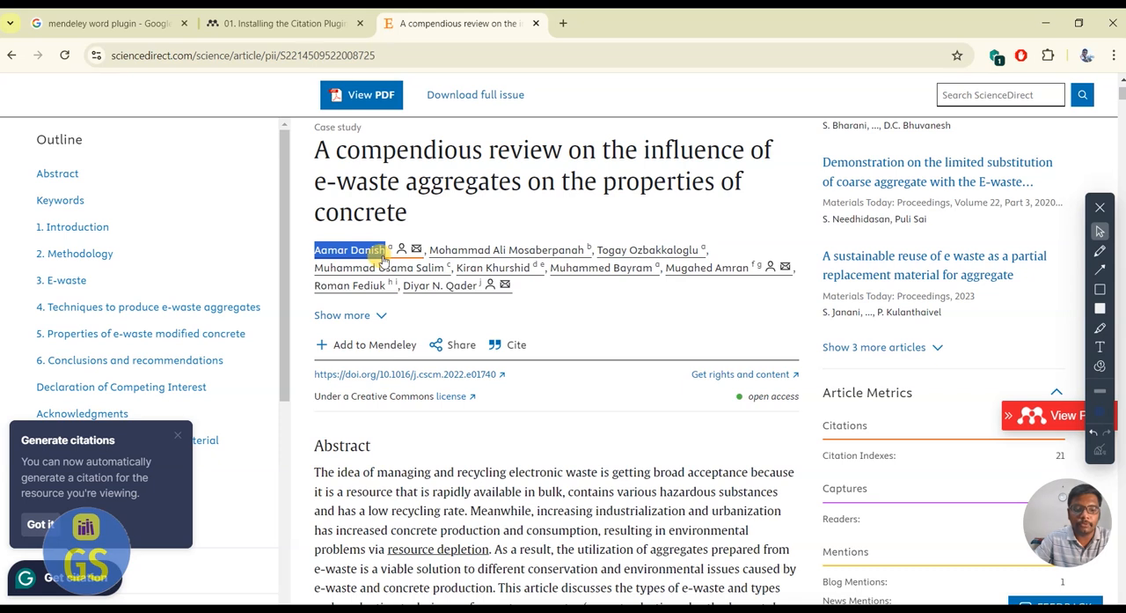
pyautogui.press('super')
pyautogui.click(440, 609)
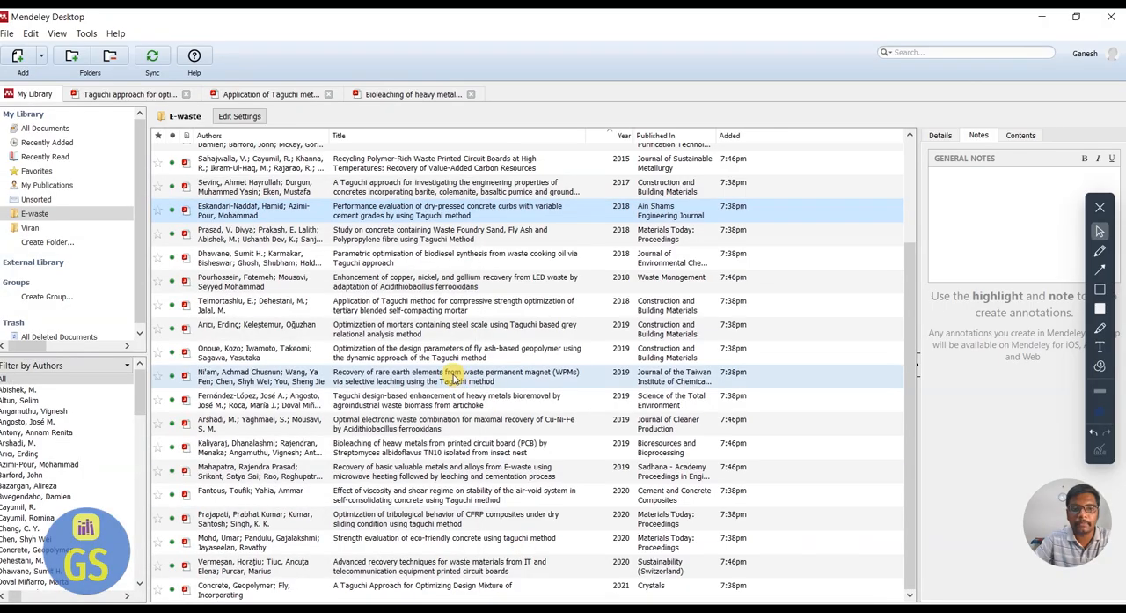
pyautogui.press('super')
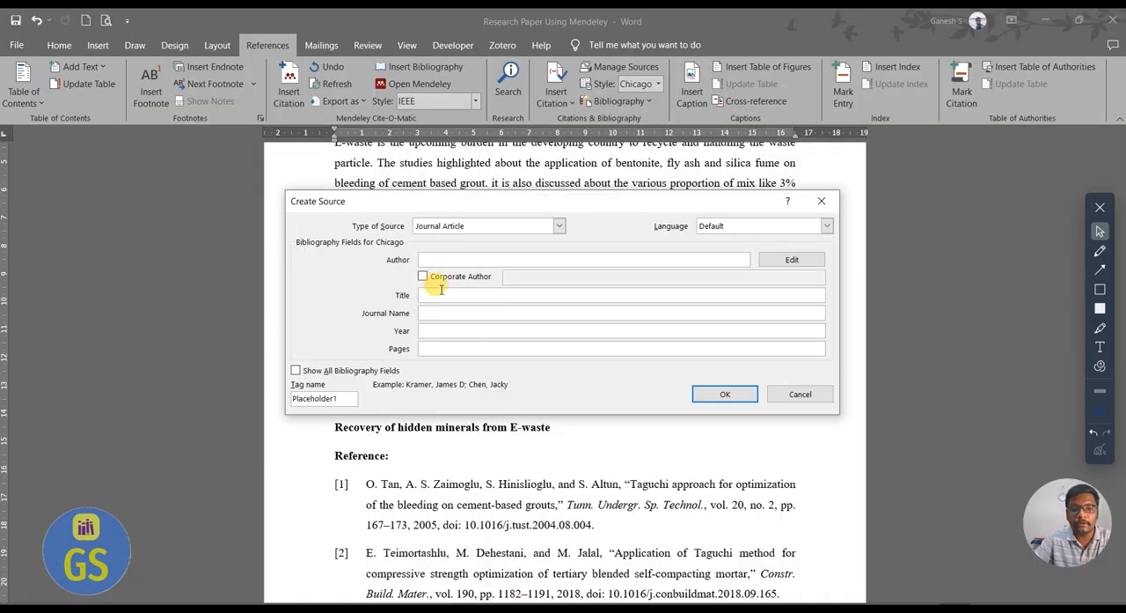
pyautogui.click(432, 259)
pyautogui.write('Aamar Danish')
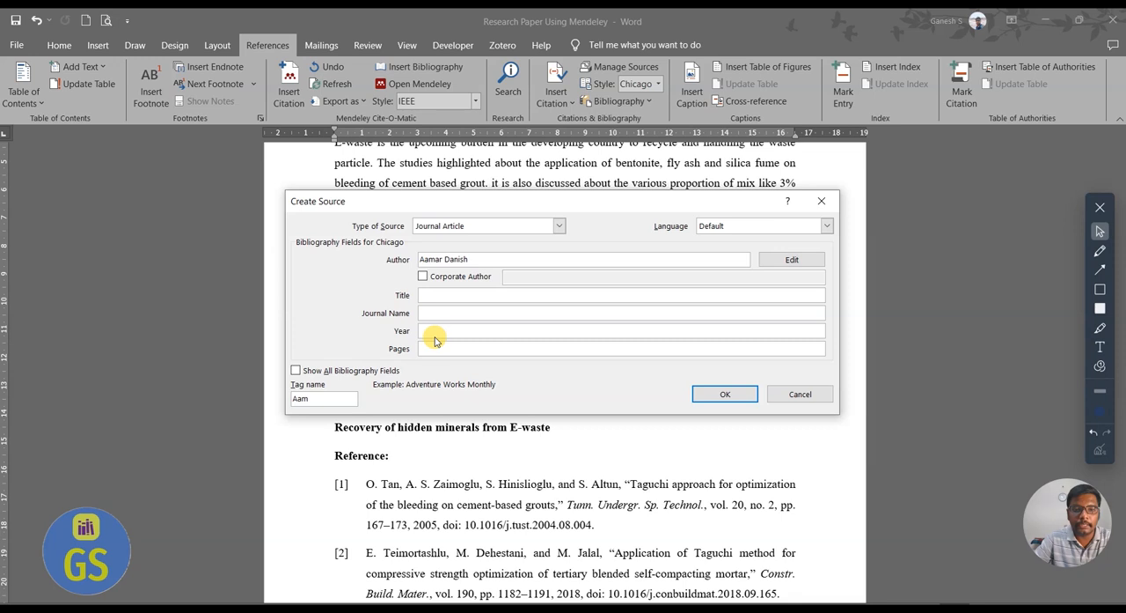
# Enter the title "A compendious review on the influence of e-waste aggregates on the properties of concrete" from ScienceDirect and insert the source's citation.
pyautogui.click(433, 294)
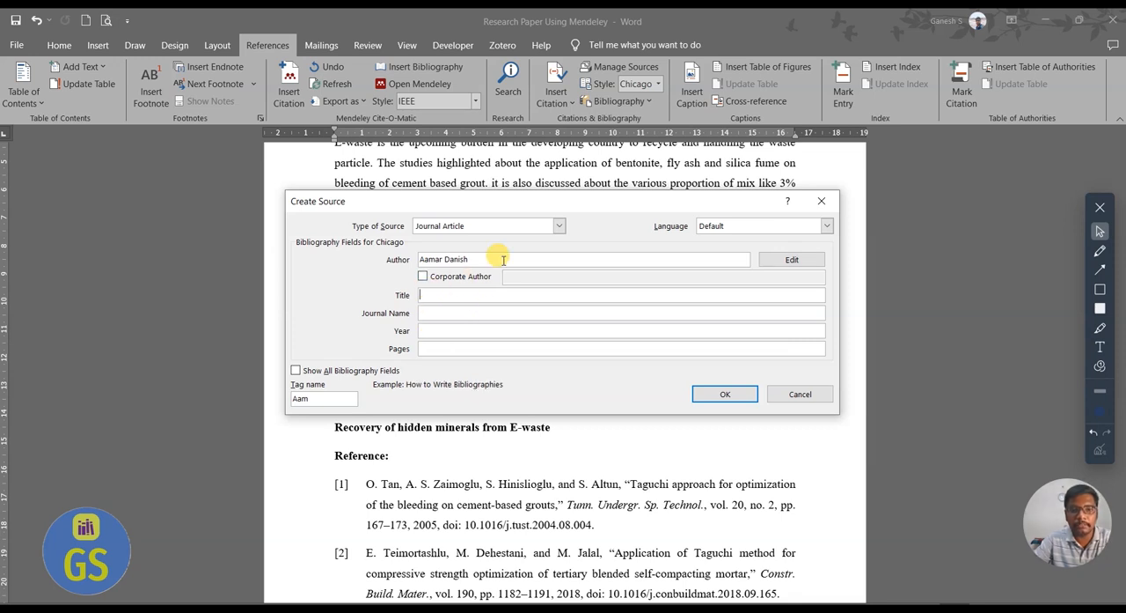
pyautogui.click(436, 348)
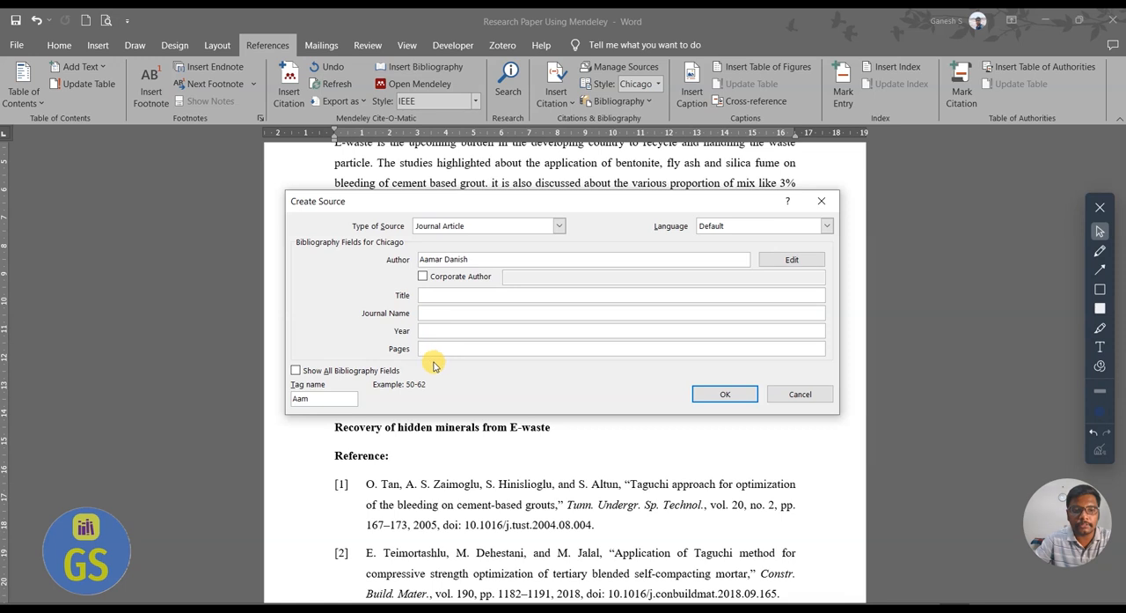
pyautogui.click(438, 295)
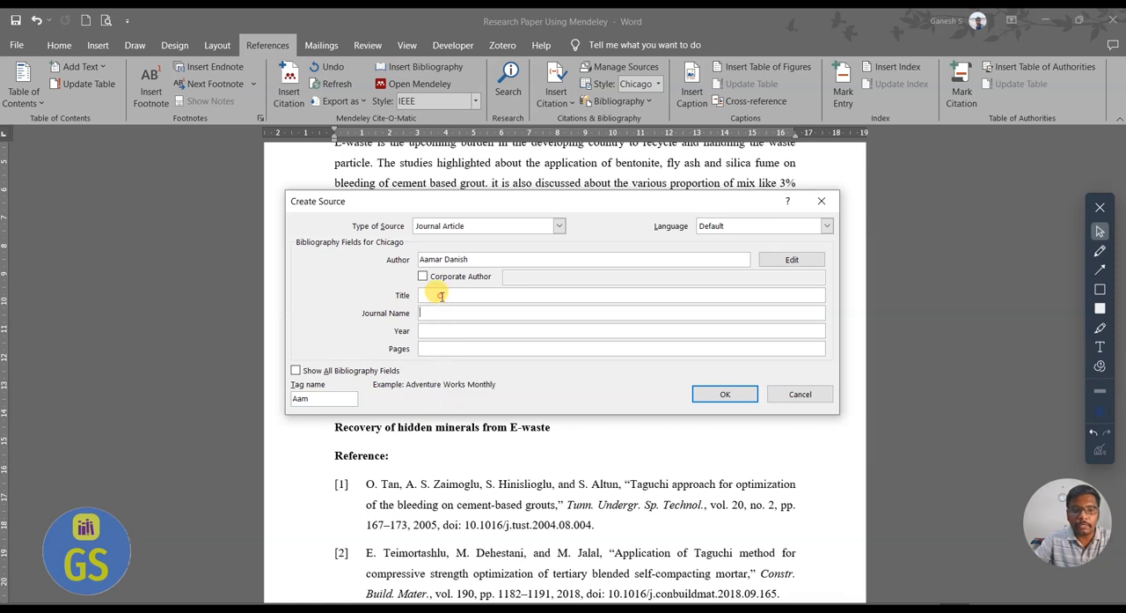
pyautogui.press('super')
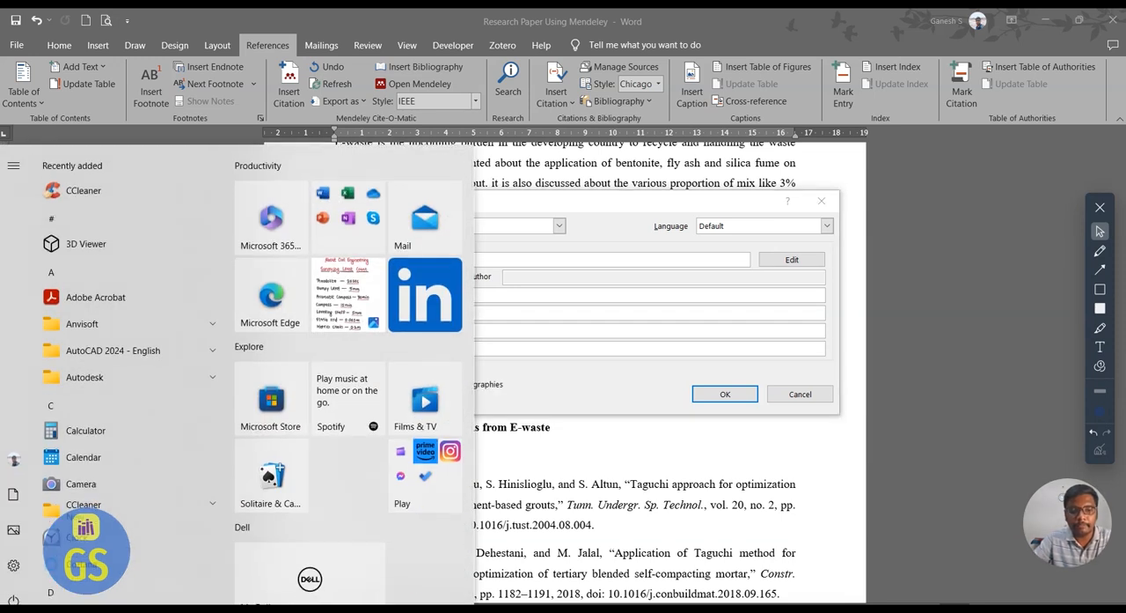
pyautogui.hotkey('alt', 'Tab')
pyautogui.moveTo(324, 148)
pyautogui.mouseDown()
pyautogui.moveTo(433, 208)
pyautogui.moveTo(397, 212)
pyautogui.moveTo(314, 149)
pyautogui.mouseUp()
pyautogui.hotkey('ctrl', 'c')
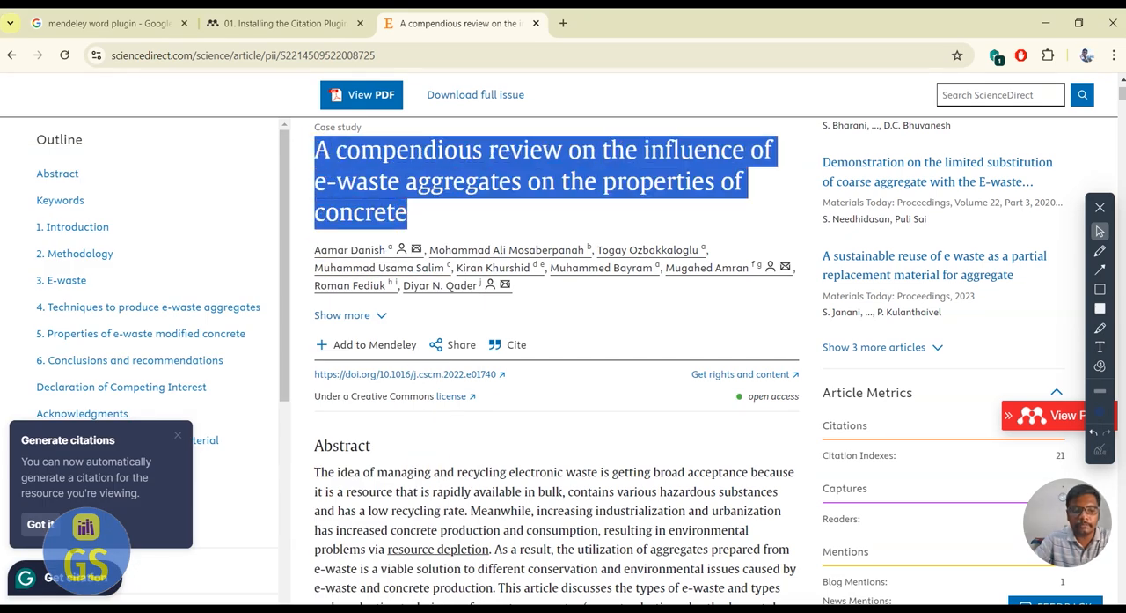
pyautogui.press('super')
pyautogui.hotkey('alt', 'Tab')
pyautogui.click(434, 297)
pyautogui.hotkey('ctrl', 'v')
pyautogui.click(704, 400)
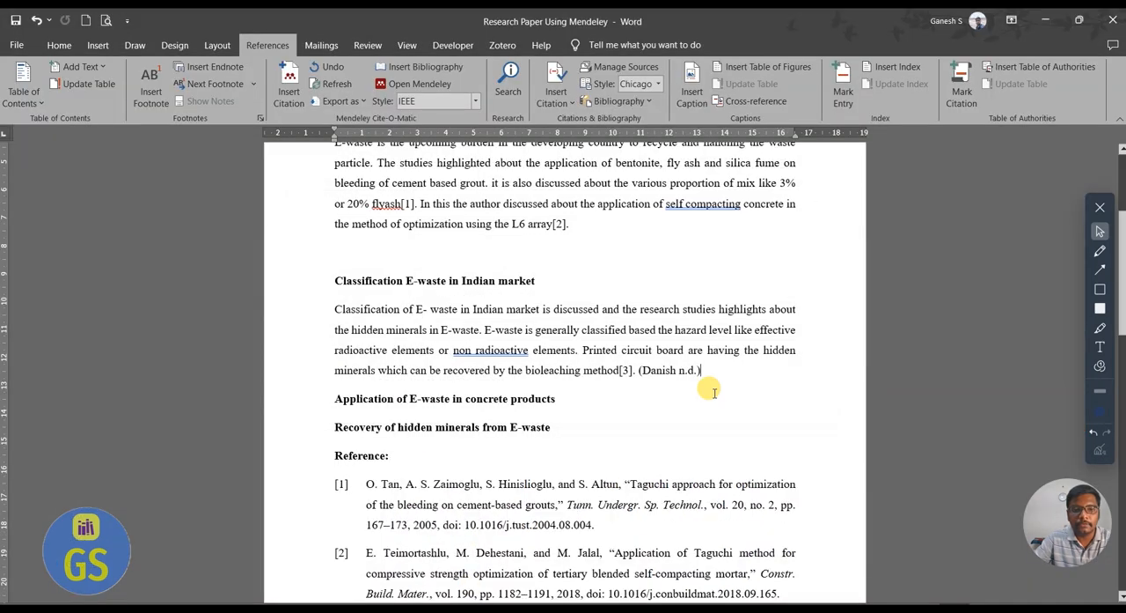
# Remove the manually created citation after the bioleaching sentence that ends with citation [3].
pyautogui.rightClick(675, 373)
pyautogui.click(607, 392)
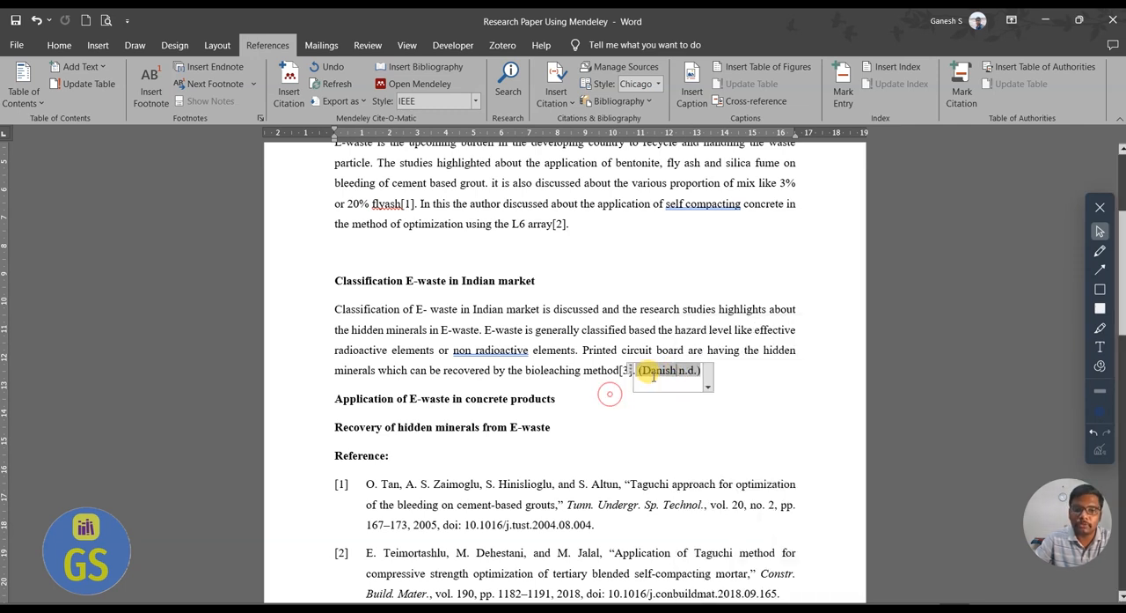
pyautogui.click(725, 380)
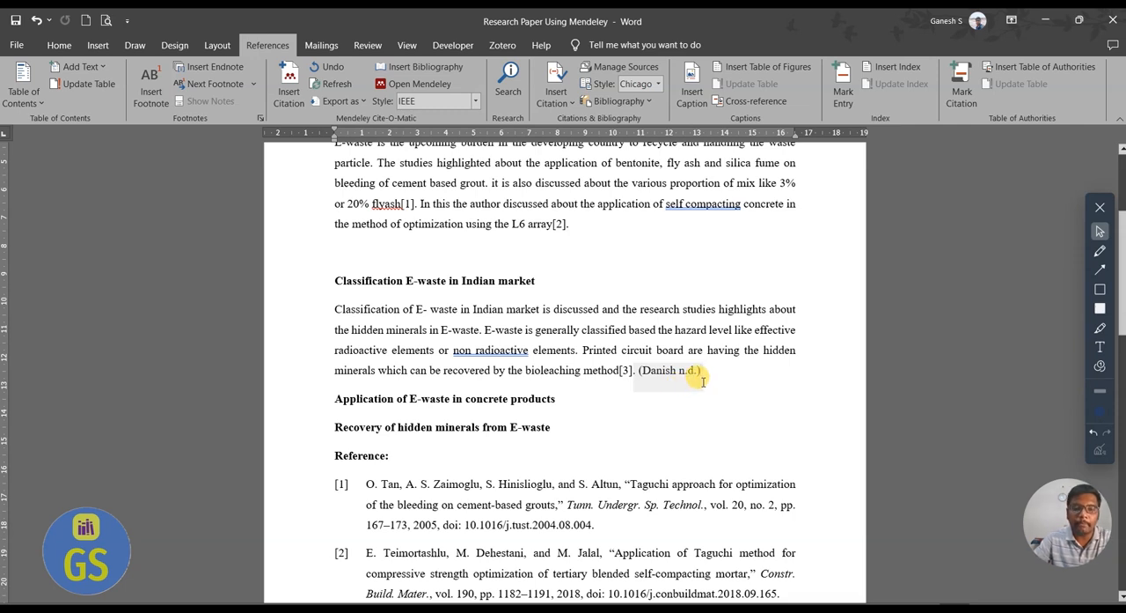
pyautogui.press('BackSpace')
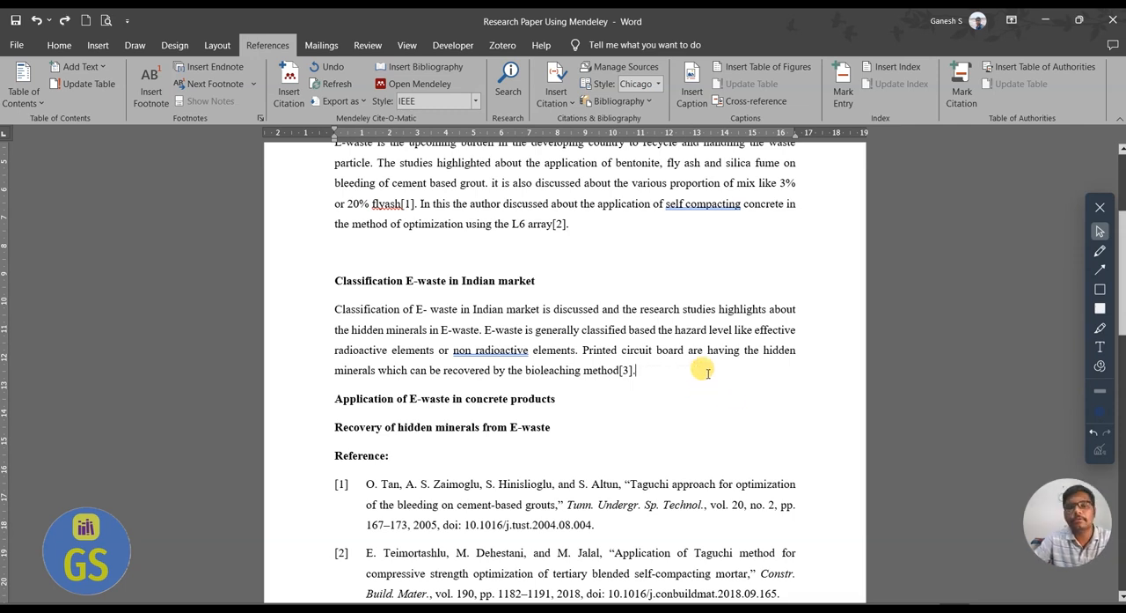
# Open the manually added e-waste source for editing, compare the fields for Conference Proceedings and Journal Article, and close without saving.
pyautogui.click(555, 97)
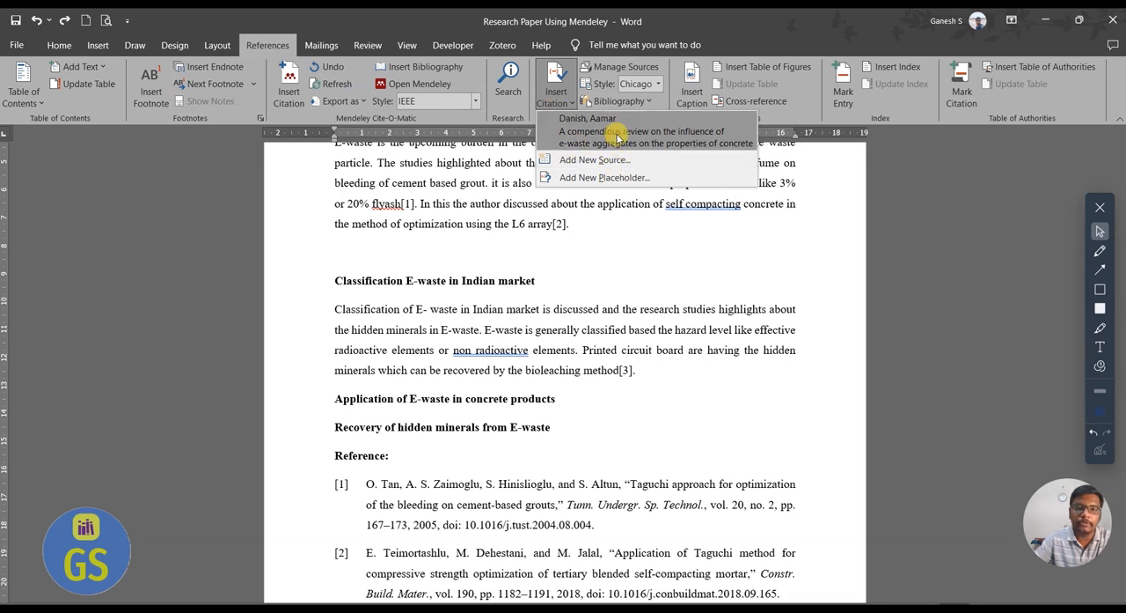
pyautogui.click(623, 66)
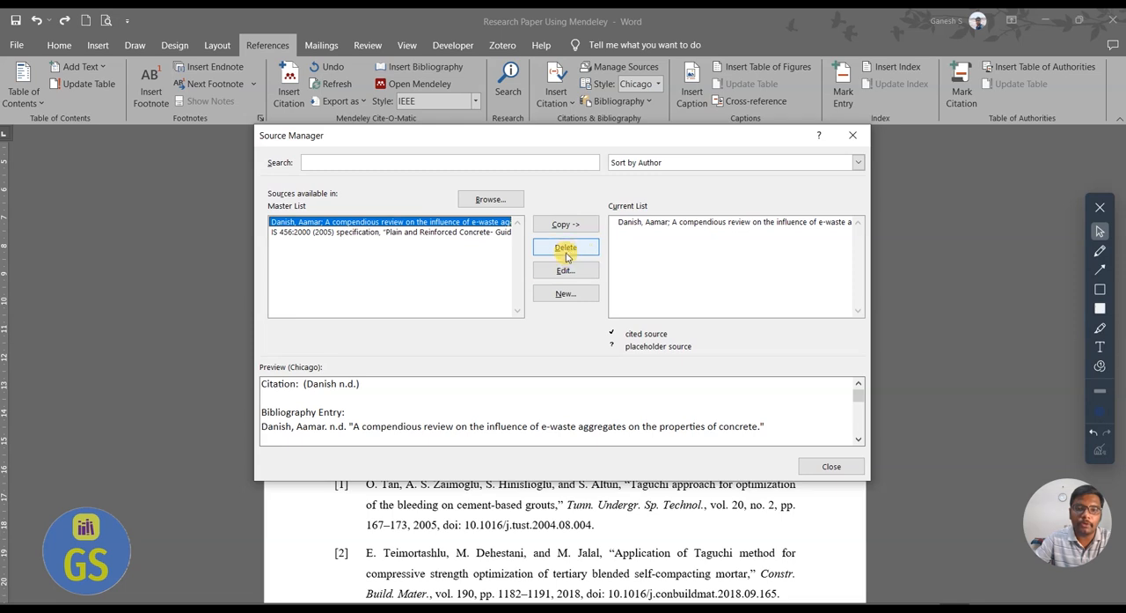
pyautogui.click(565, 270)
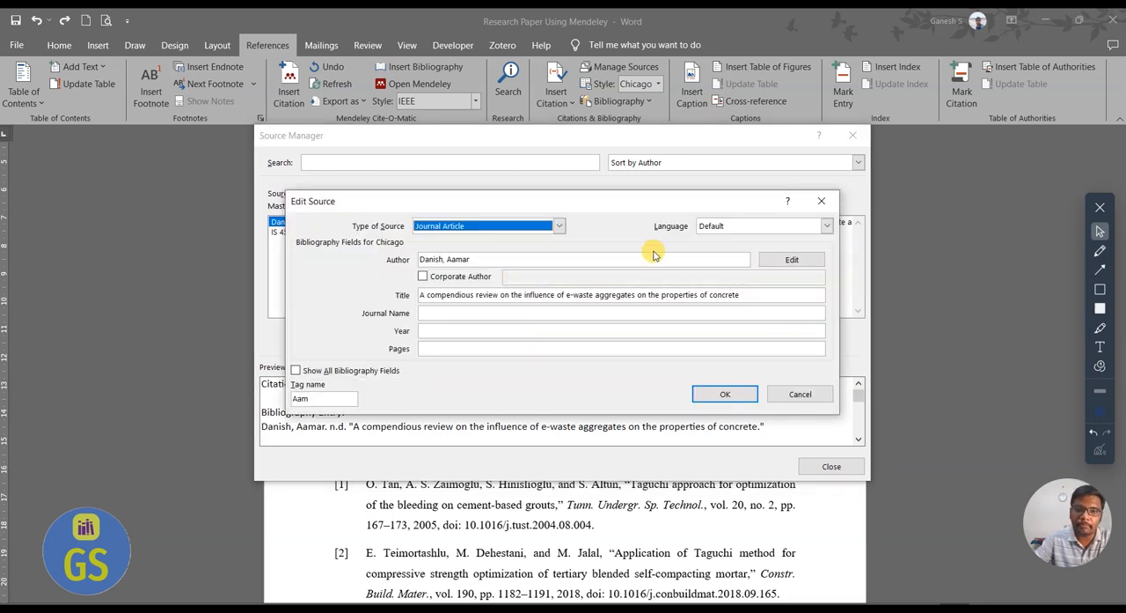
pyautogui.click(558, 225)
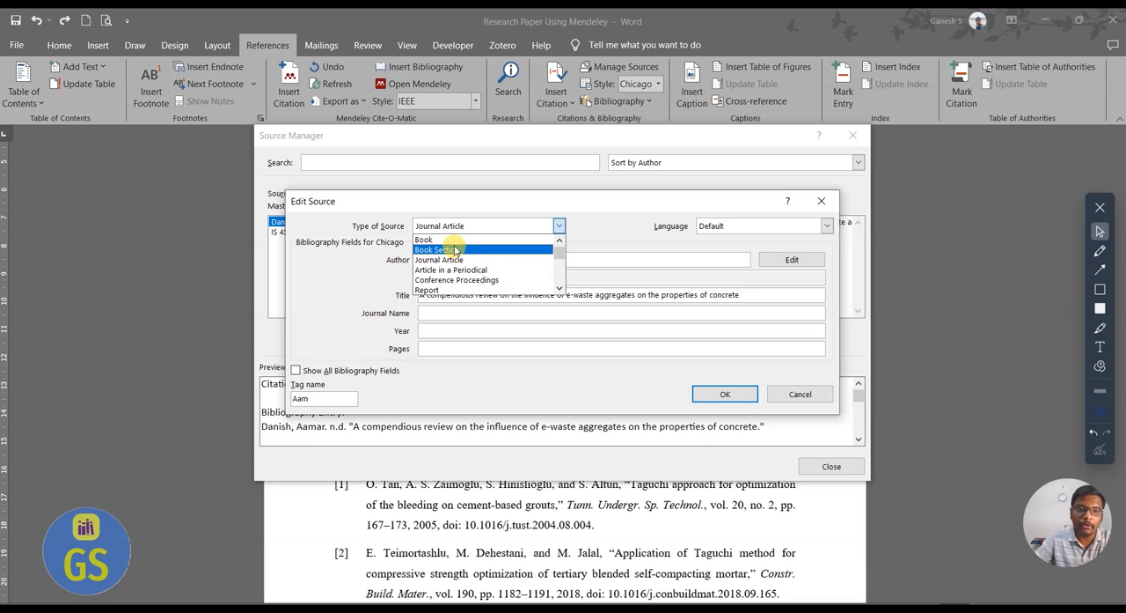
pyautogui.click(457, 279)
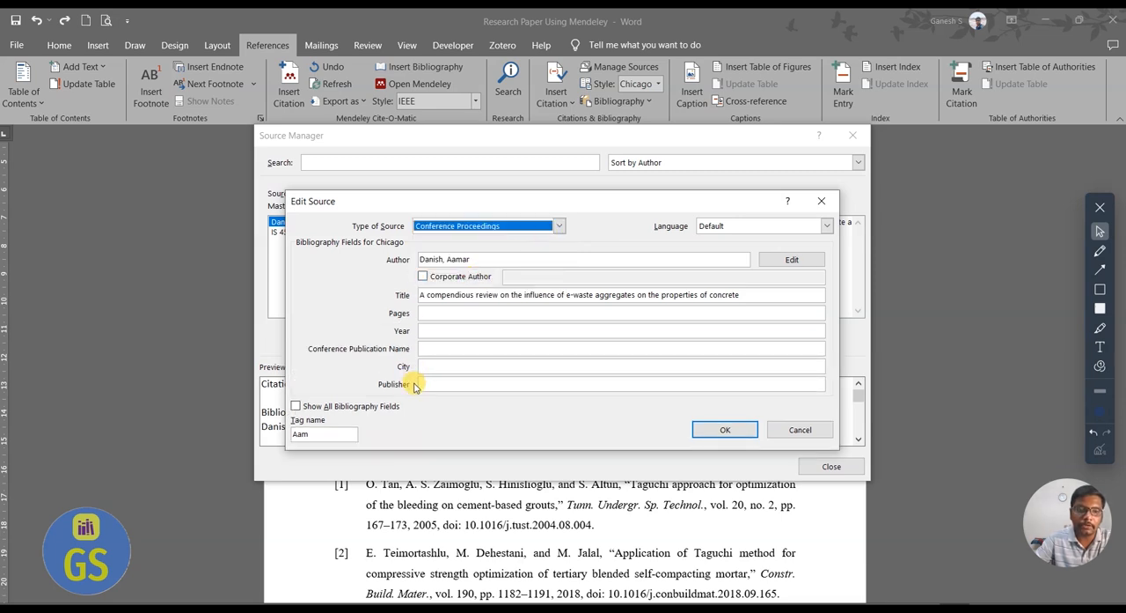
pyautogui.click(555, 226)
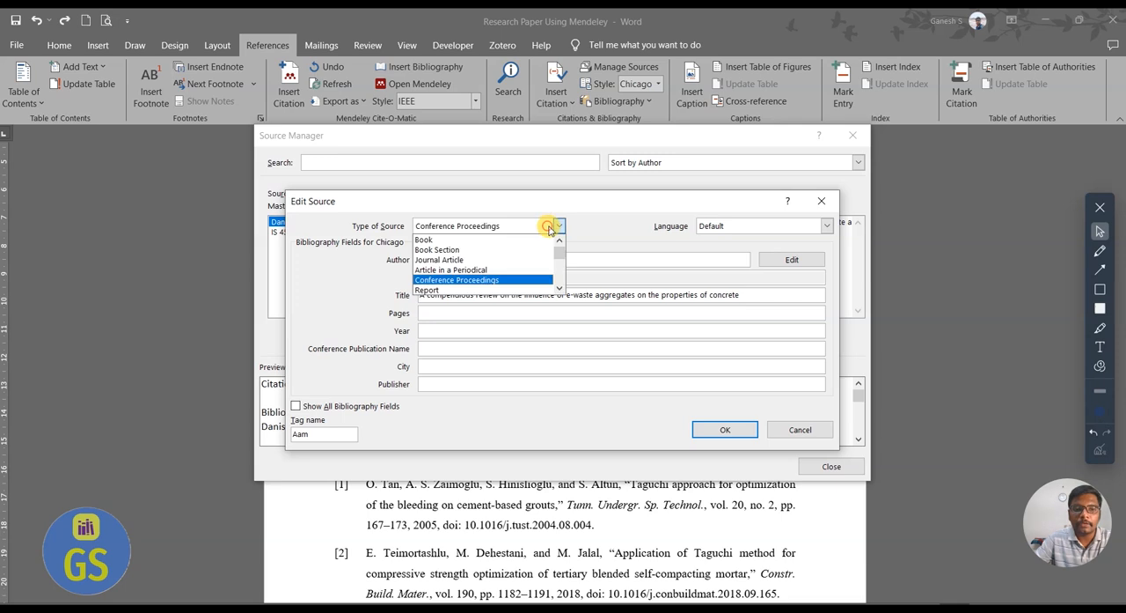
pyautogui.click(502, 264)
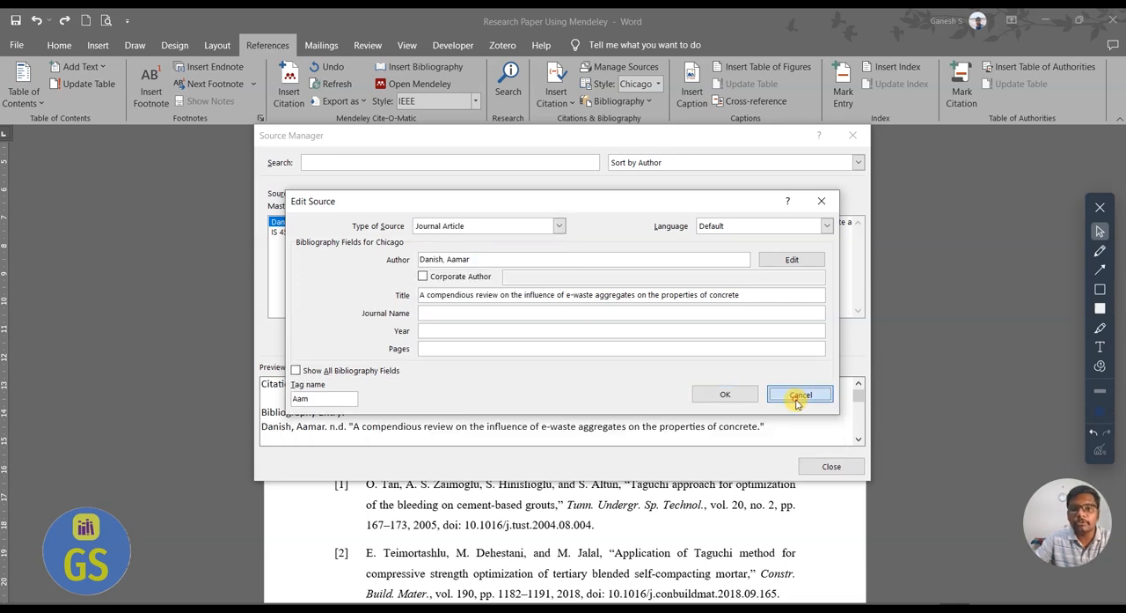
pyautogui.click(797, 395)
pyautogui.click(852, 136)
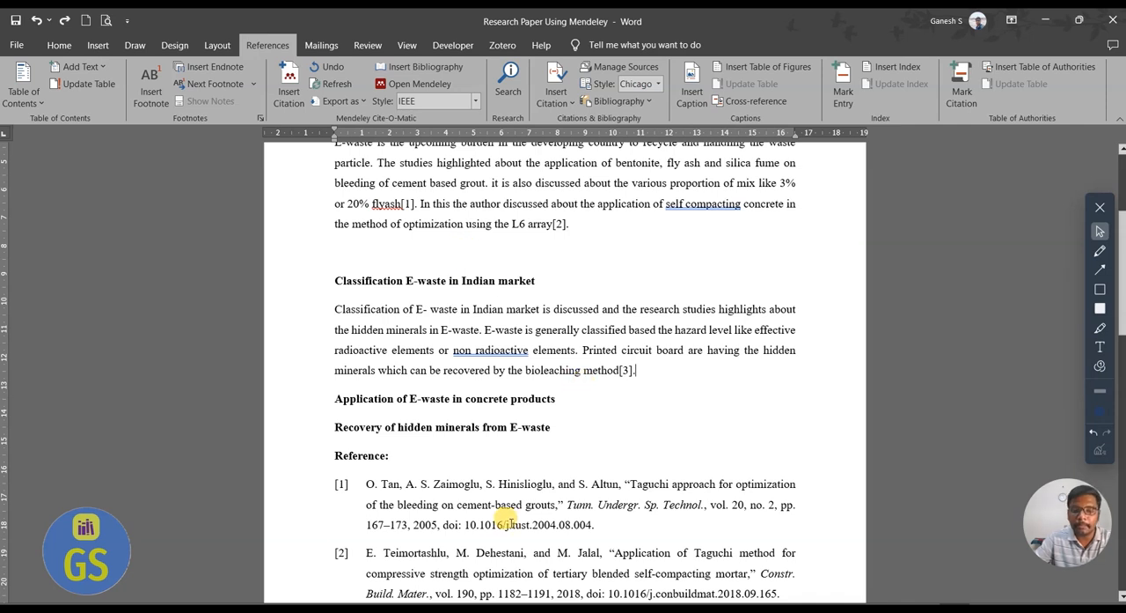
# Switch to the ScienceDirect article, start adding it to Mendeley, and bring up the E-waste folder in Mendeley Desktop.
pyautogui.press('super')
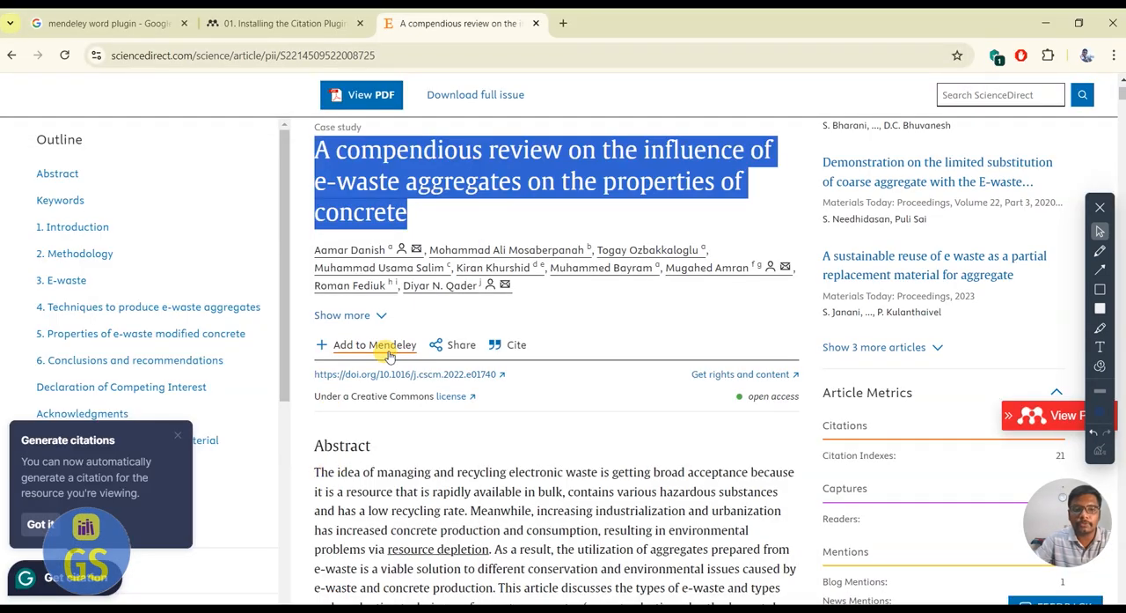
pyautogui.click(387, 350)
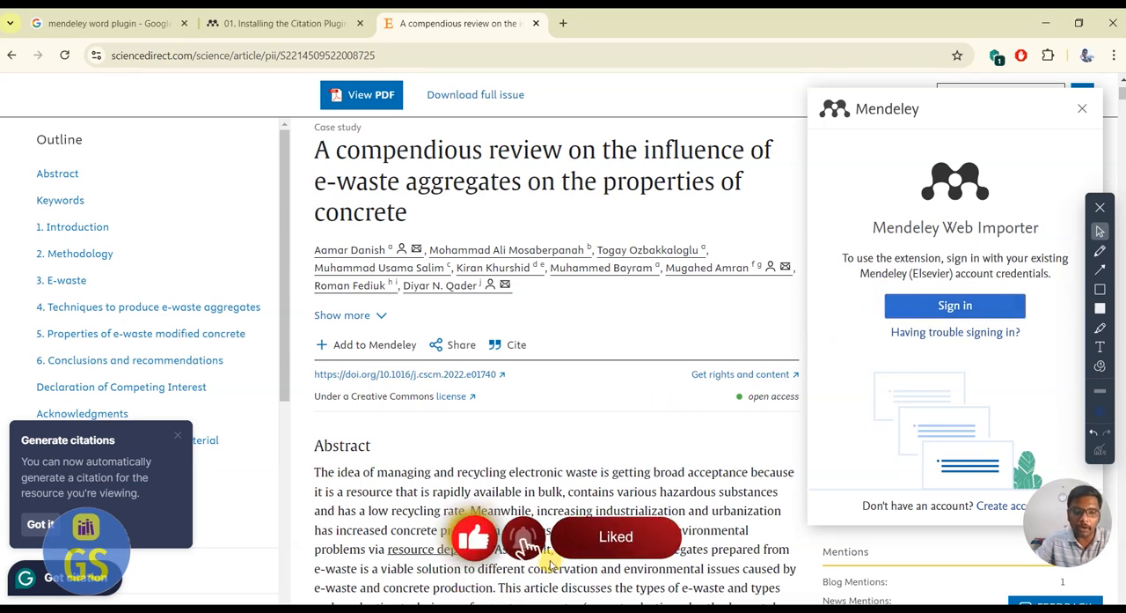
pyautogui.press('super')
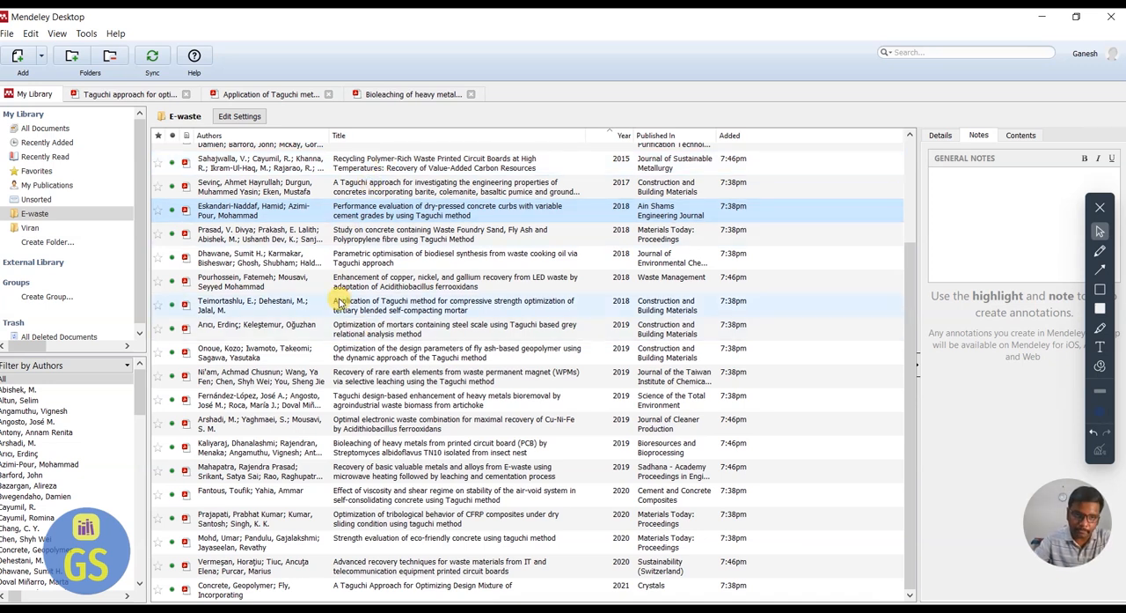
# Switch back to the Word document and review the in-text citations [1] to [3] alongside the Reference list.
pyautogui.press('super')
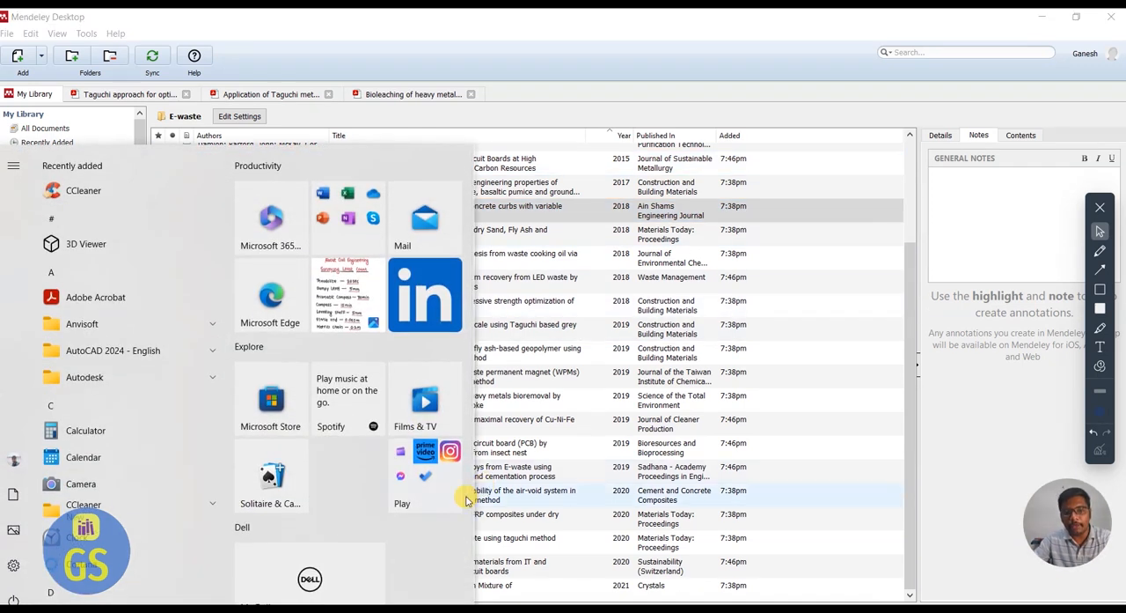
pyautogui.click(447, 609)
pyautogui.scroll(3, 590, 418)
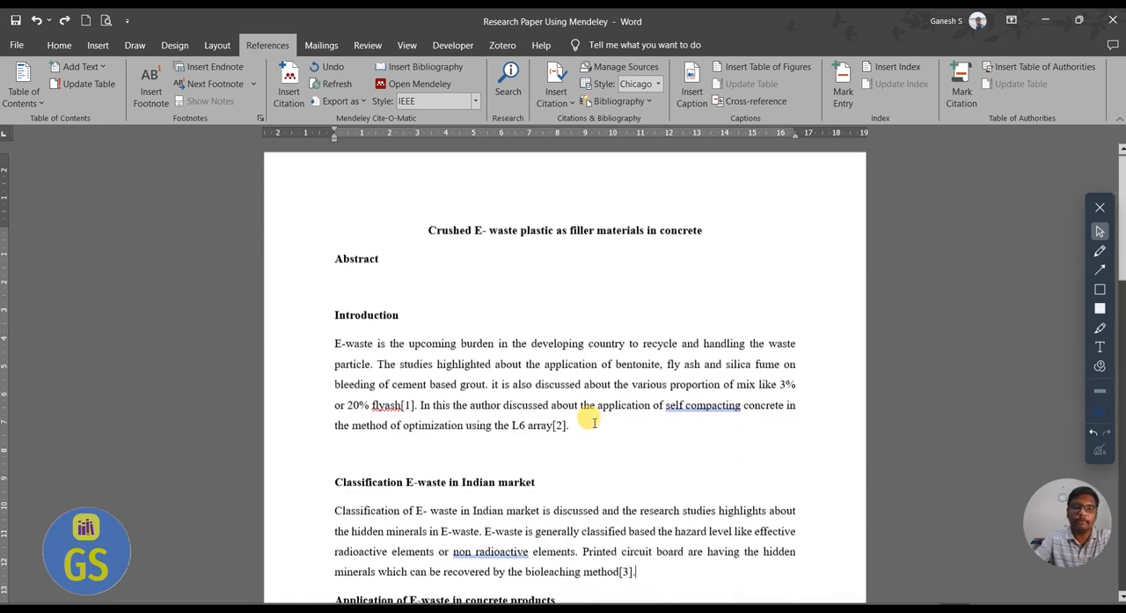
pyautogui.scroll(-2, 529, 396)
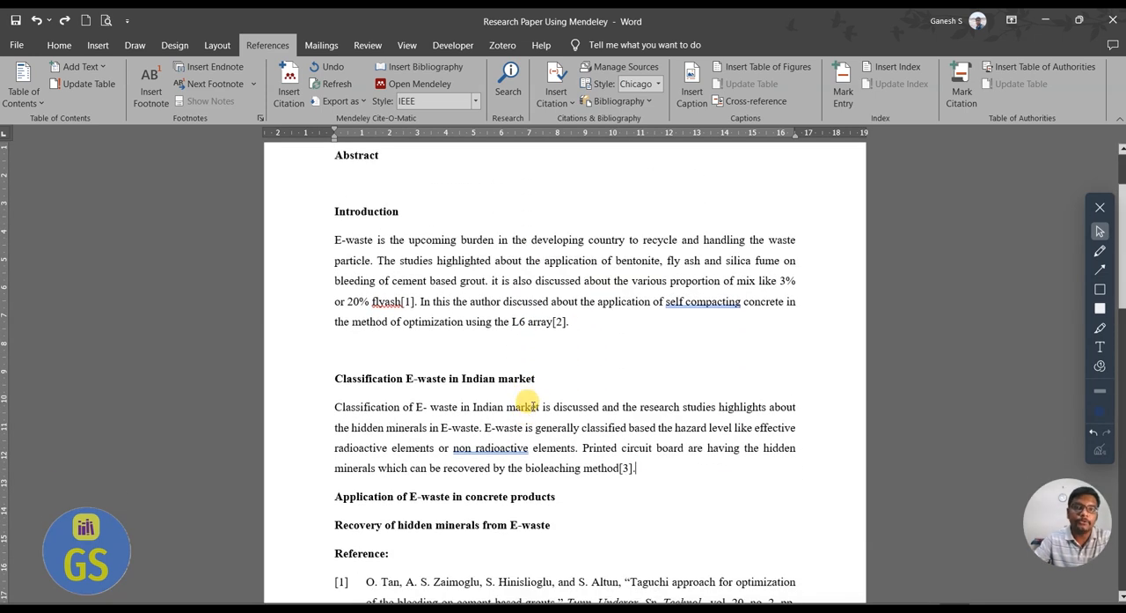
pyautogui.scroll(-7, 533, 393)
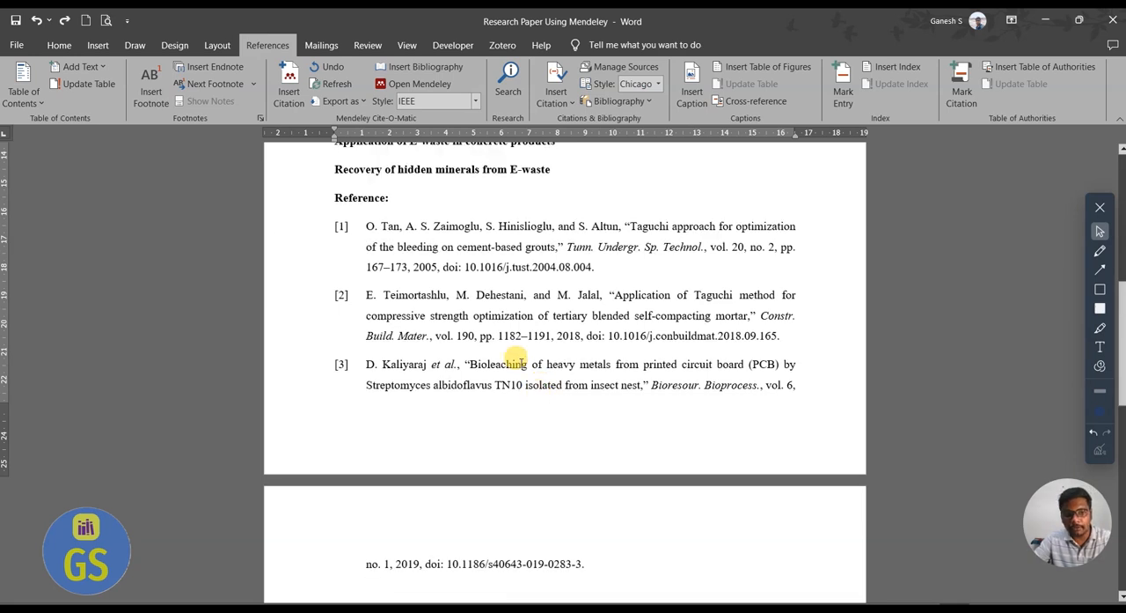
pyautogui.scroll(-1, 511, 380)
pyautogui.scroll(1, 634, 466)
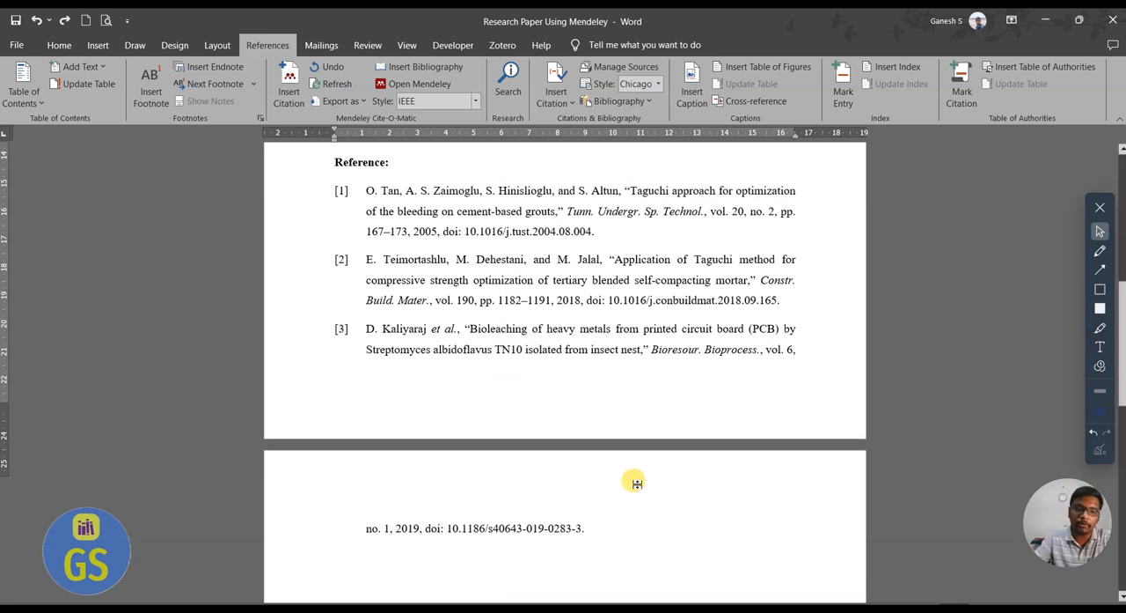
pyautogui.scroll(2, 599, 451)
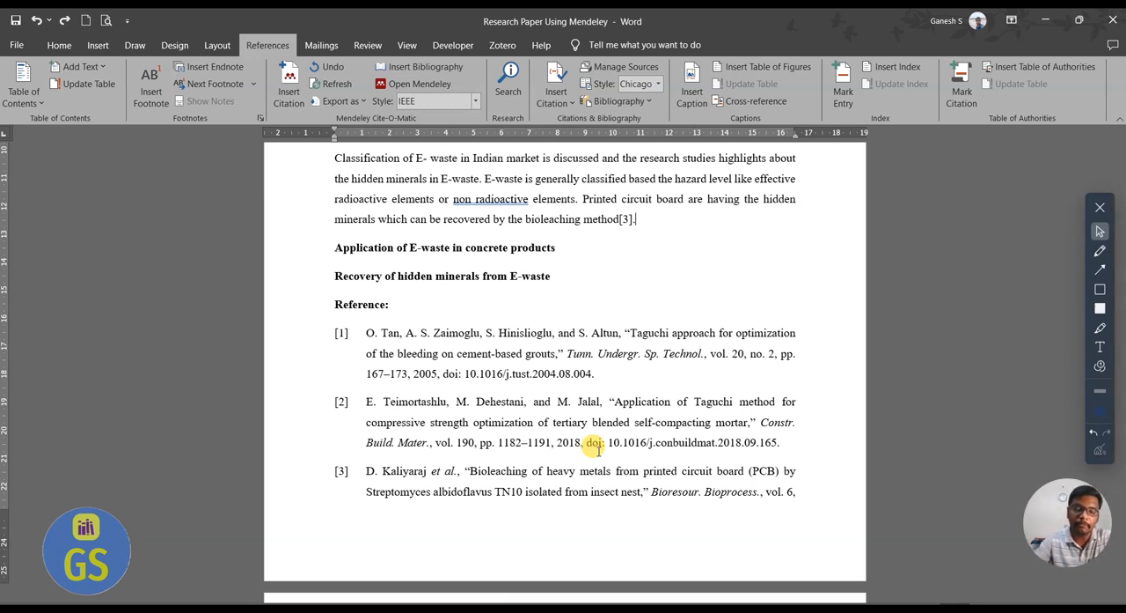
pyautogui.scroll(6, 596, 447)
# Lay out the paper's body text, through the end of the reference list, in two columns.
pyautogui.moveTo(333, 282); pyautogui.dragTo(628, 302)
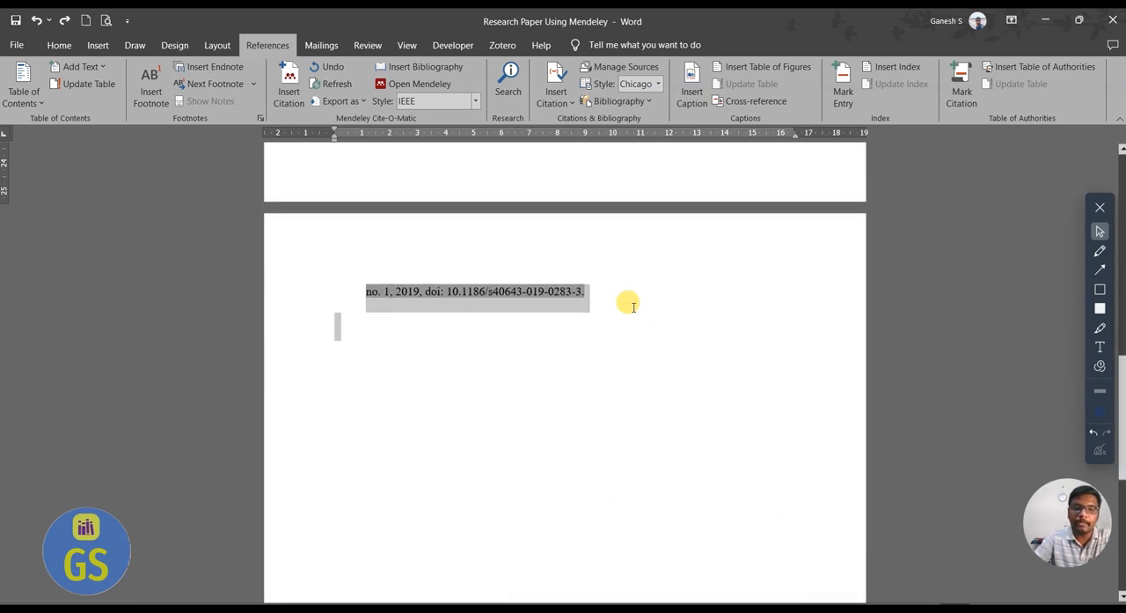
pyautogui.click(177, 49)
pyautogui.click(134, 45)
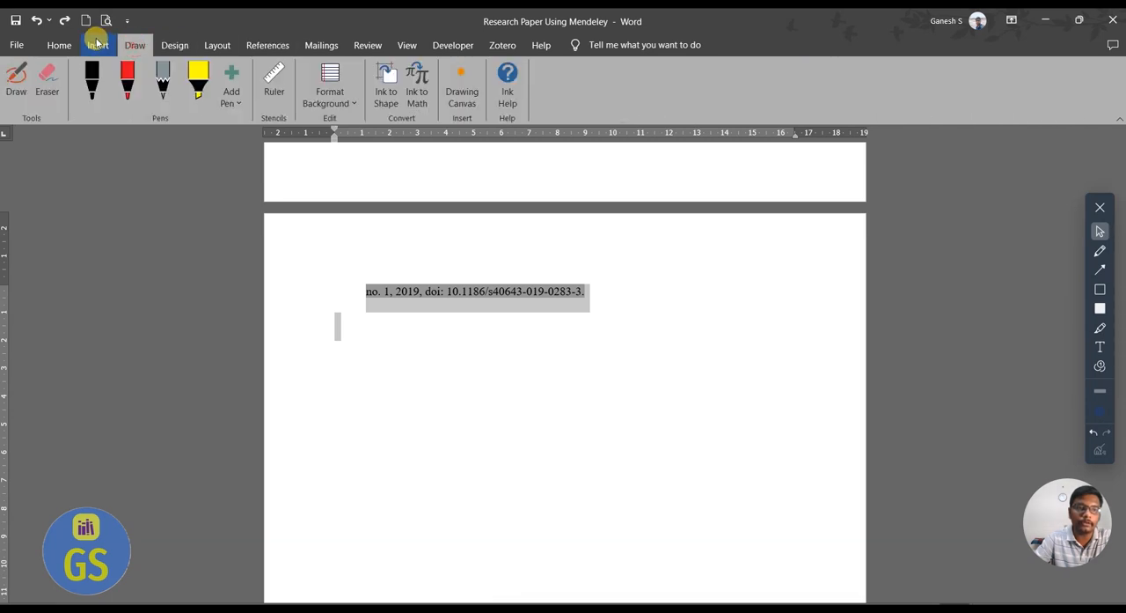
pyautogui.click(218, 45)
pyautogui.click(131, 97)
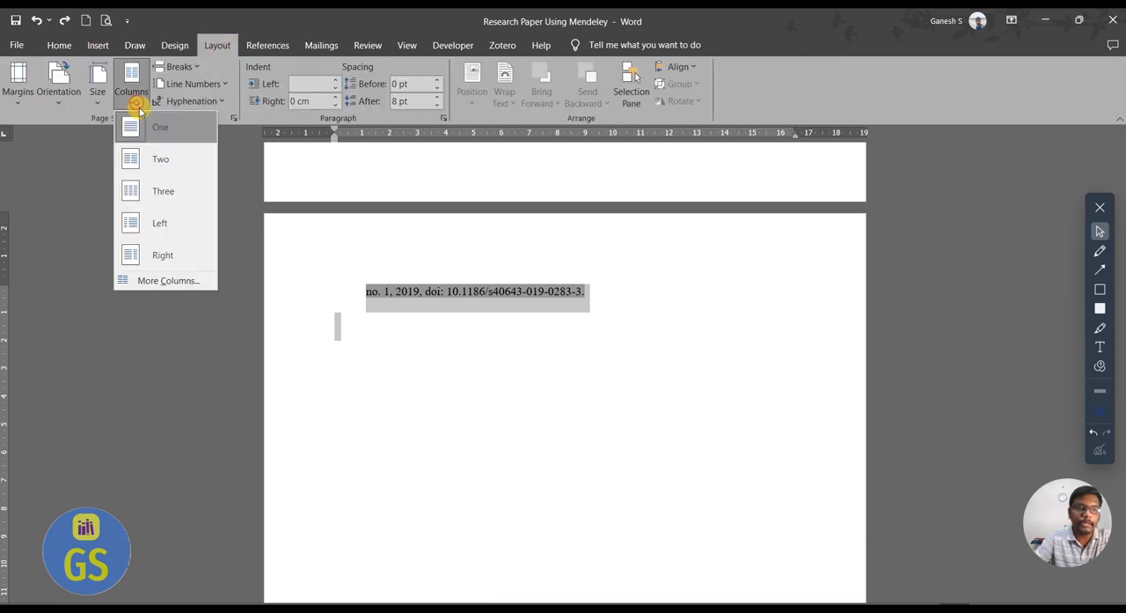
pyautogui.click(168, 162)
pyautogui.scroll(10, 502, 327)
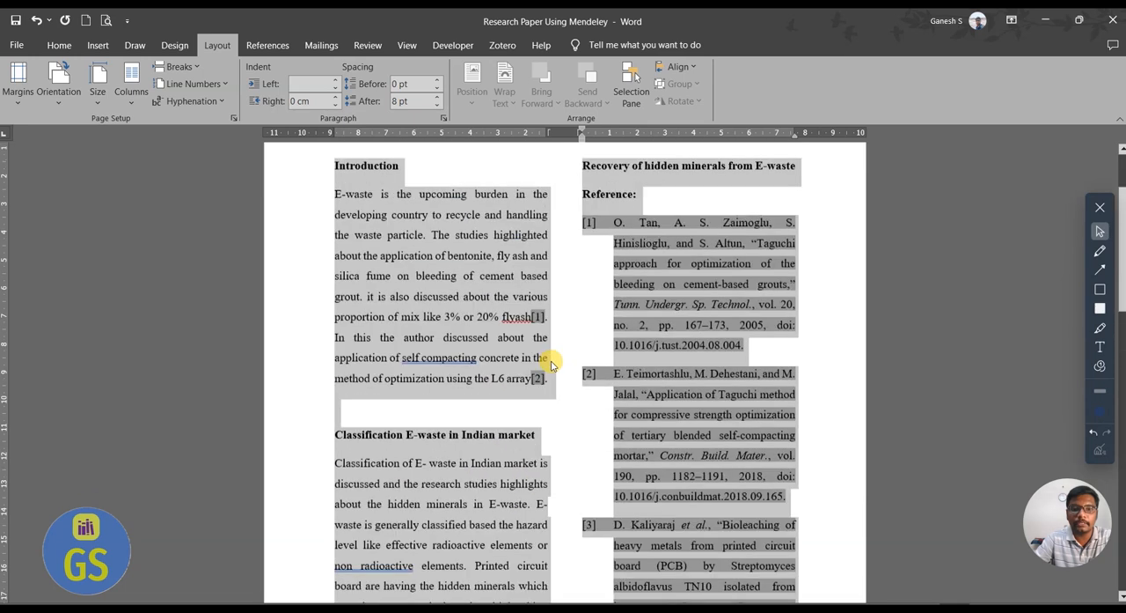